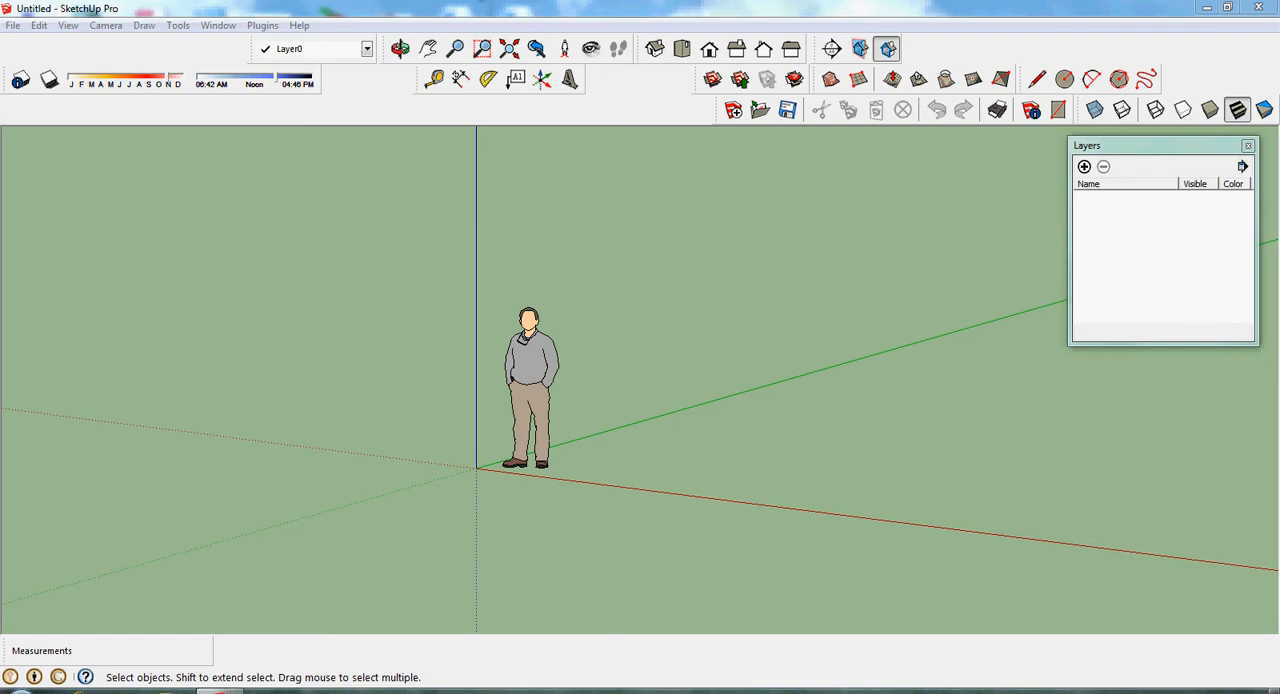
- Import the AutoCAD drawing sketchup house.dwg from the Desktop with inches as units and the drawing origin preserved
{"action": "left_click", "coordinate": [13, 25]}
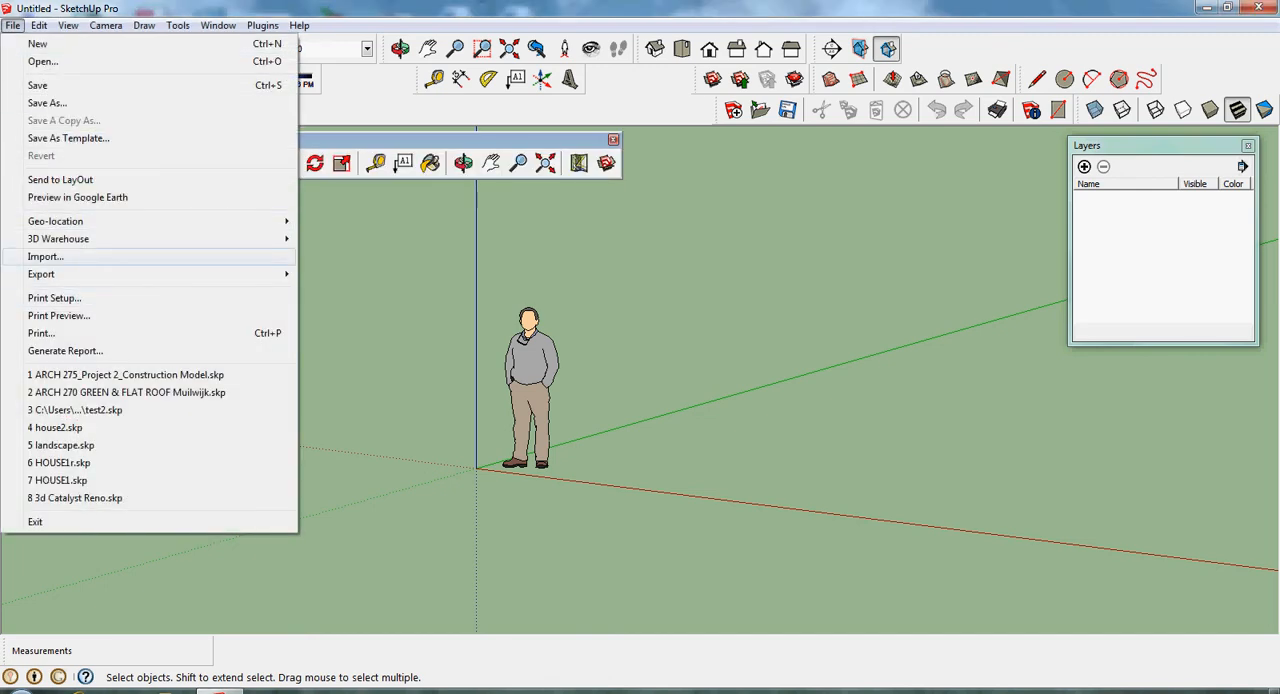
{"action": "left_click", "coordinate": [45, 257]}
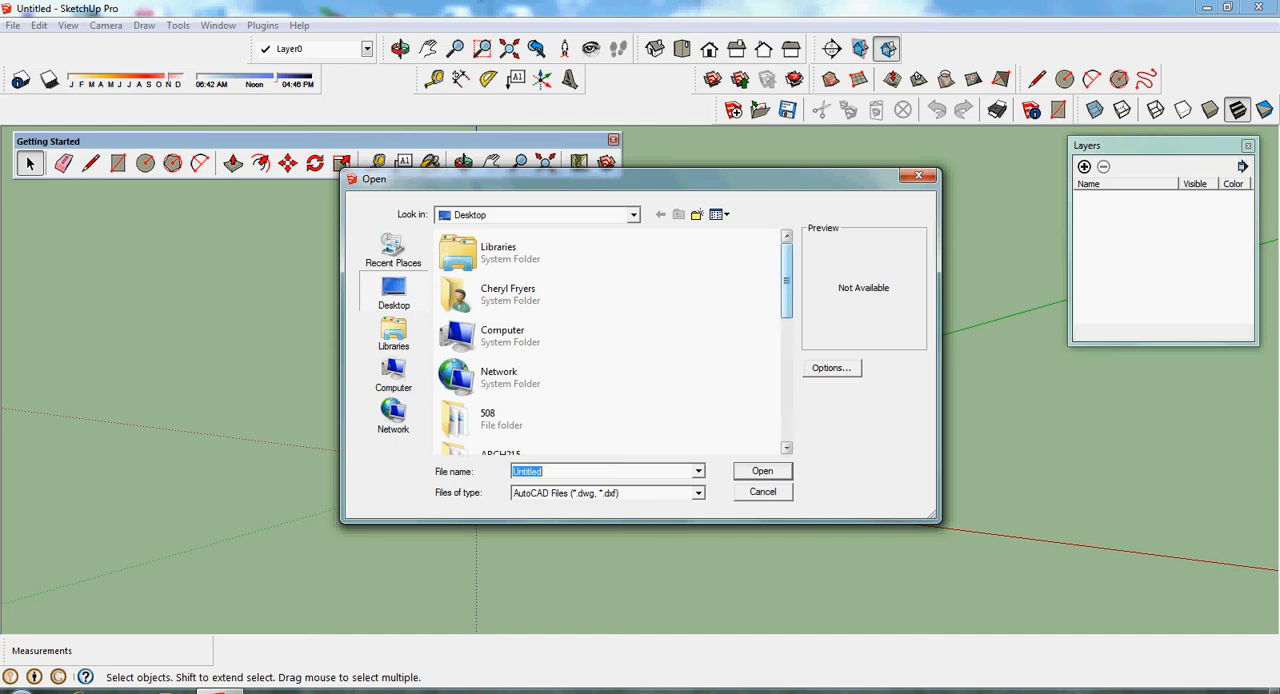
{"action": "left_click_drag", "start_coordinate": [787, 284], "coordinate": [787, 408]}
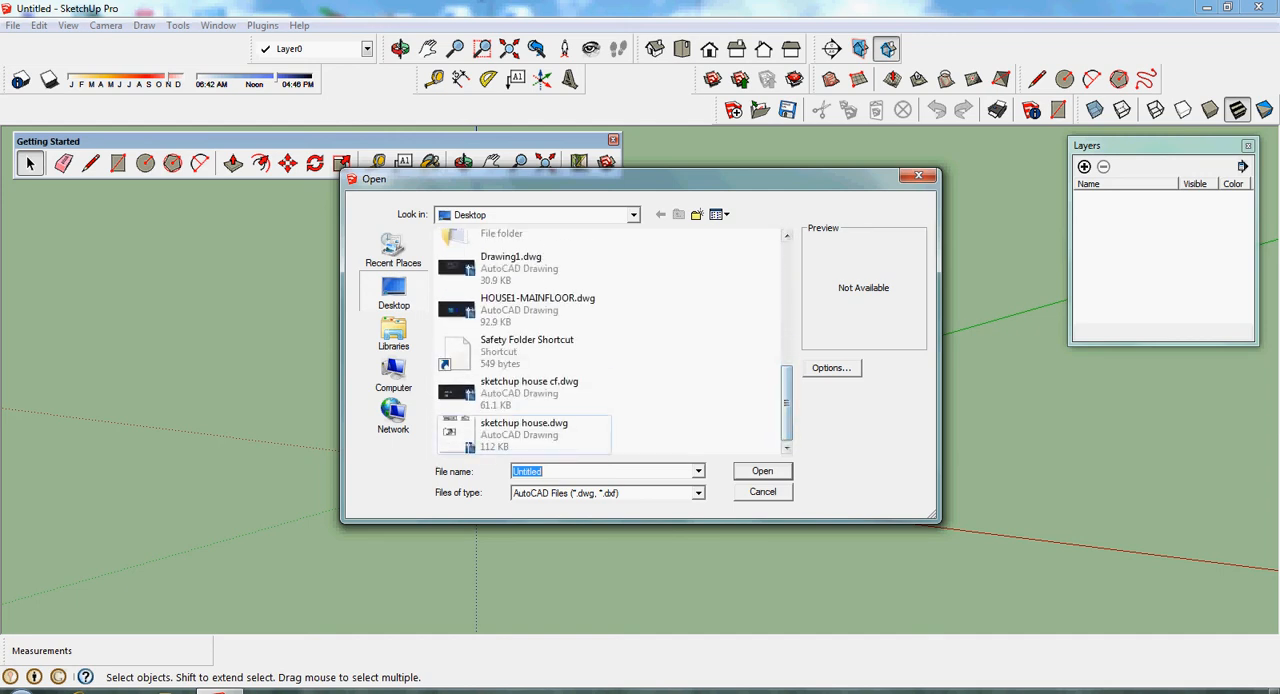
{"action": "left_click", "coordinate": [524, 432]}
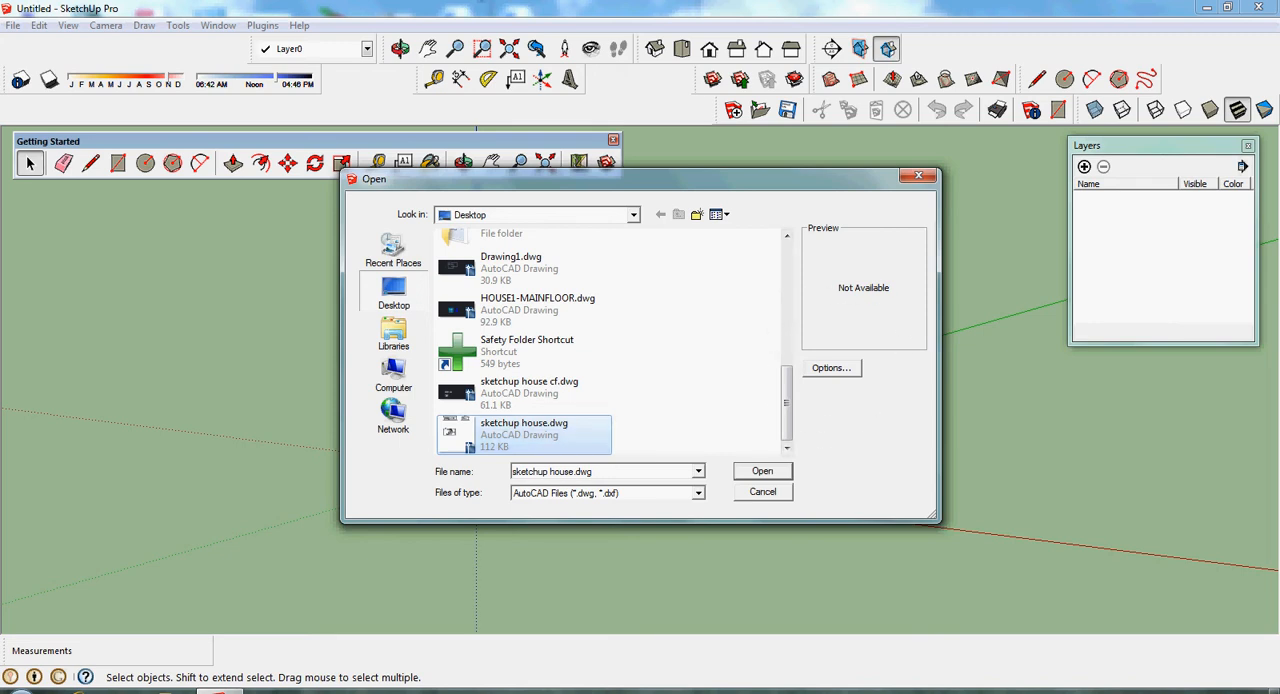
{"action": "left_click", "coordinate": [831, 368]}
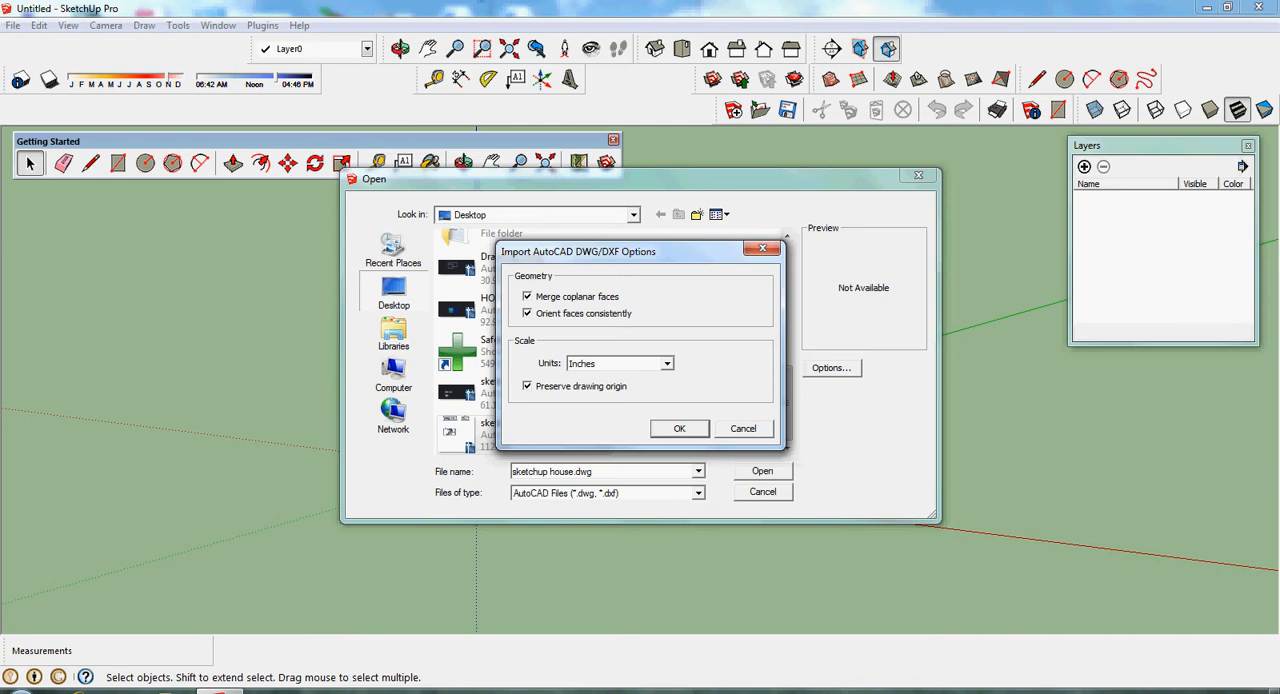
{"action": "left_click", "coordinate": [680, 429]}
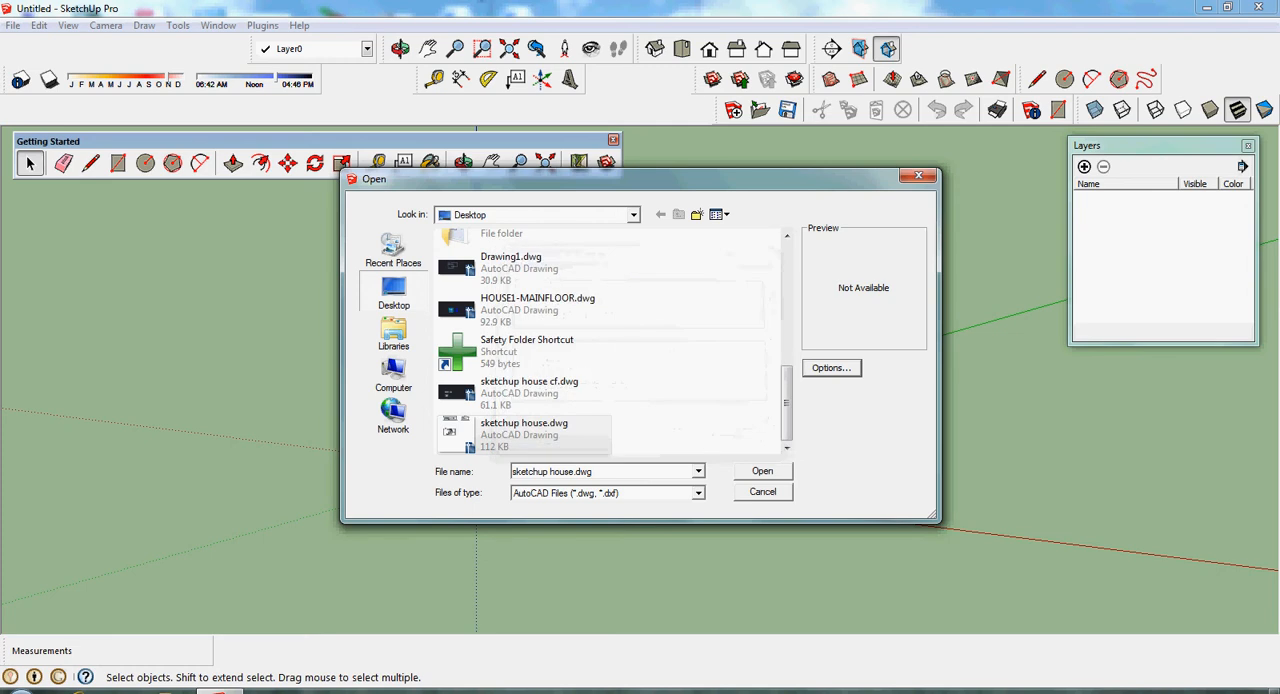
{"action": "key", "text": "Return"}
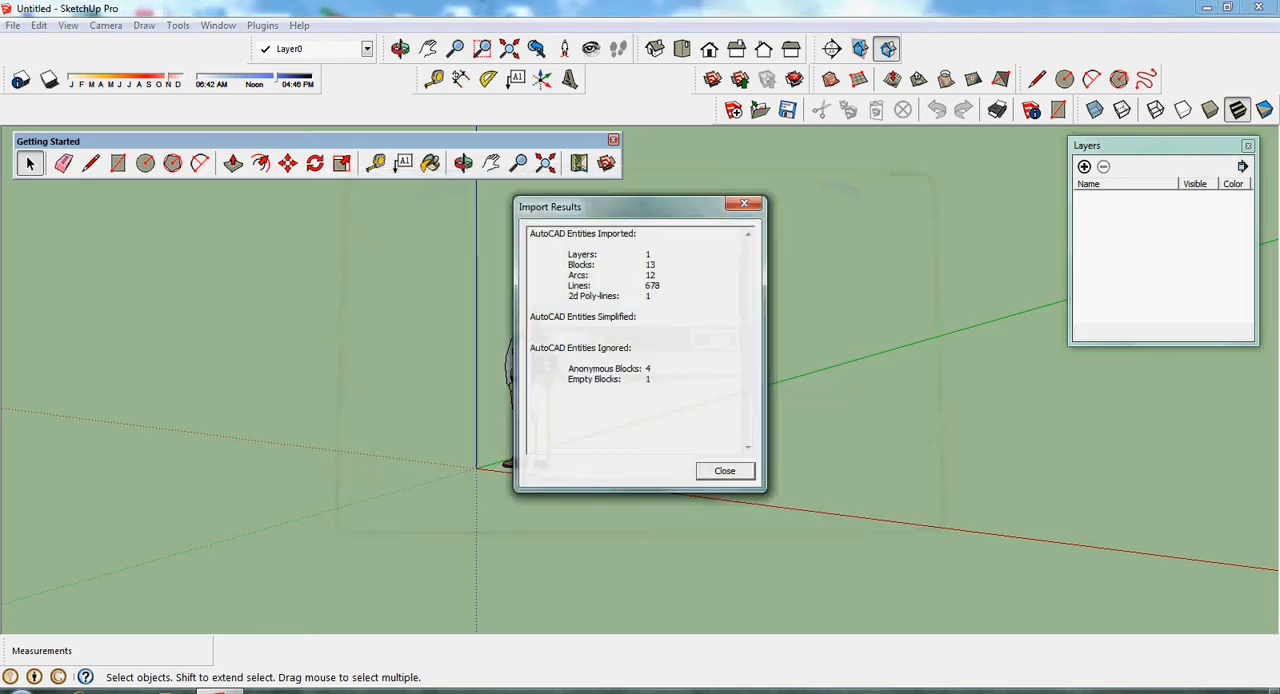
{"action": "key", "text": "Return"}
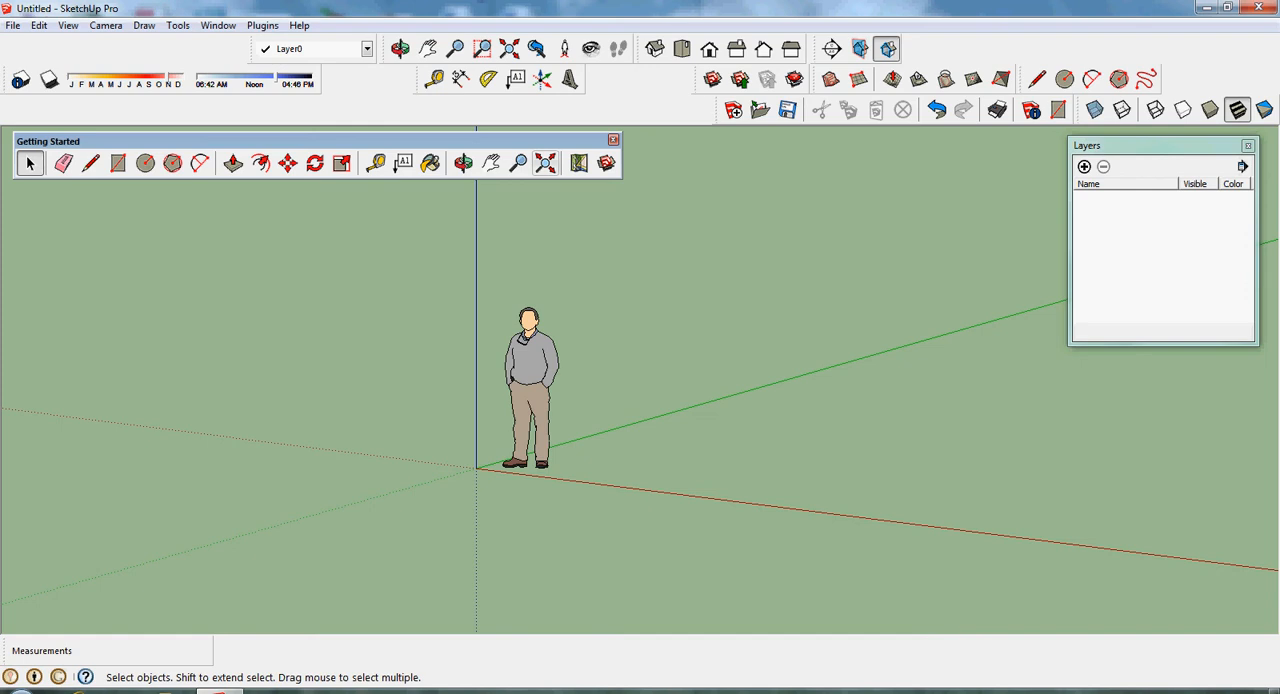
- In top view, move the entire imported house drawing about 129' towards the axes origin
{"action": "left_click", "coordinate": [545, 162]}
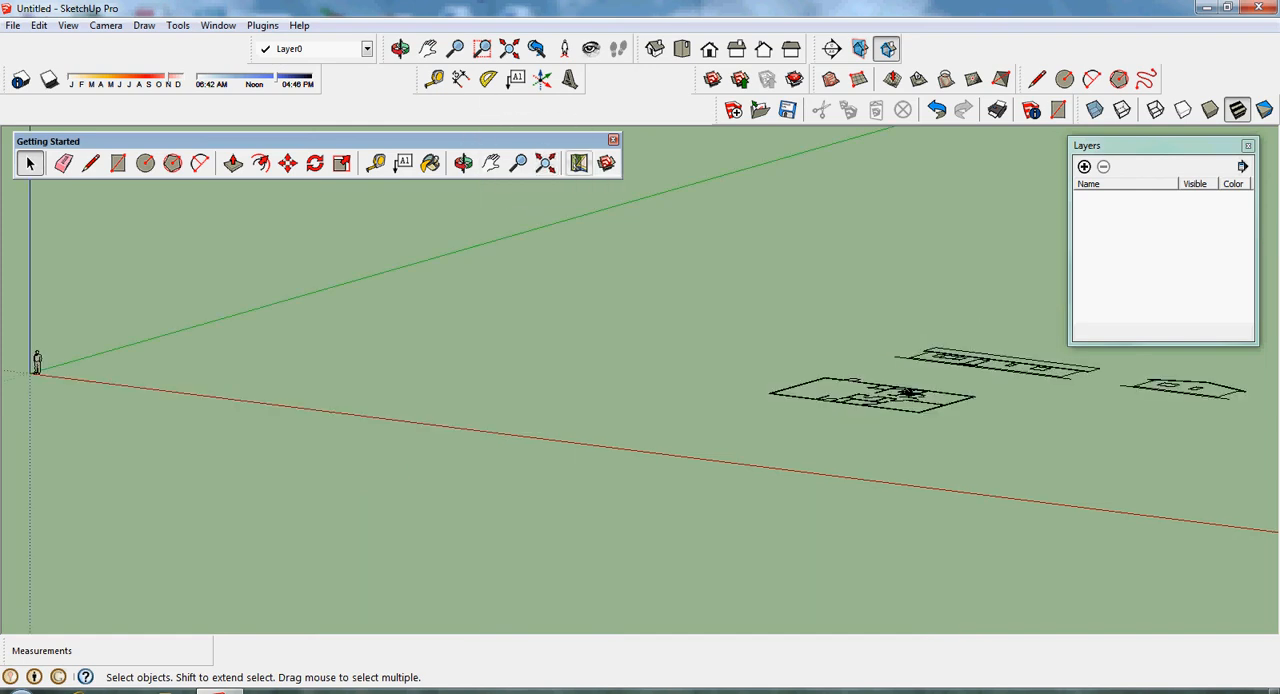
{"action": "left_click", "coordinate": [681, 48]}
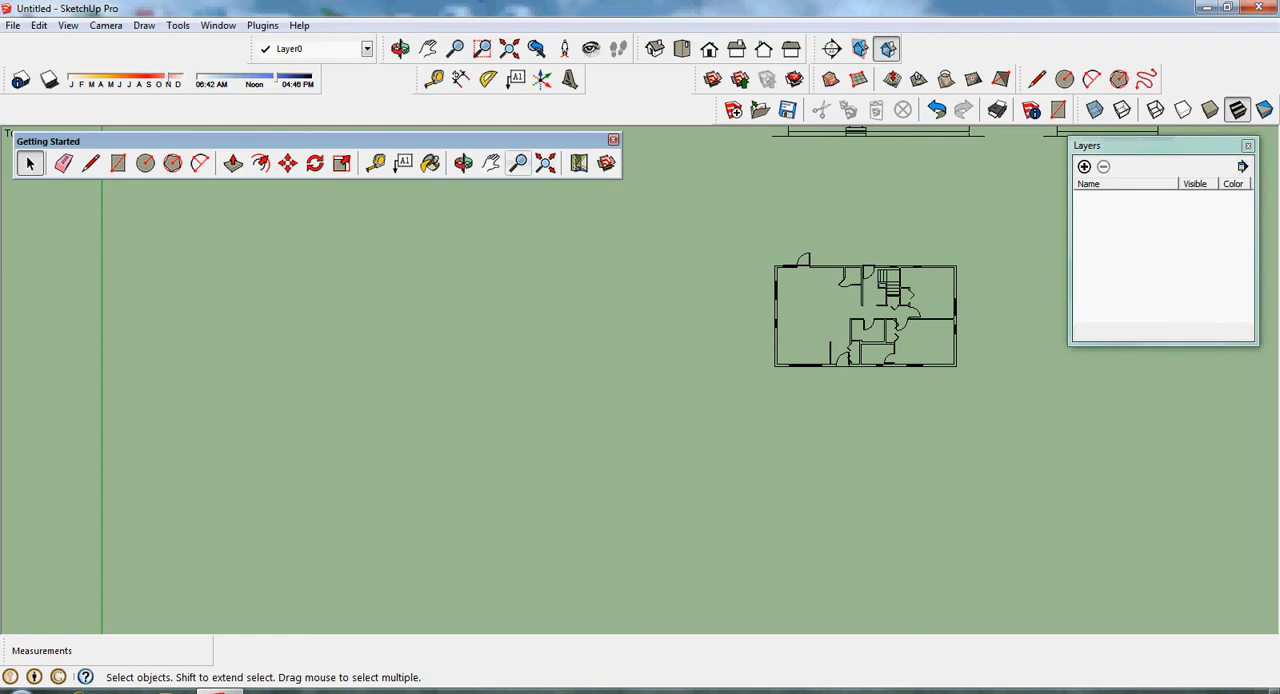
{"action": "left_click", "coordinate": [491, 163]}
{"action": "left_click_drag", "start_coordinate": [620, 290], "coordinate": [414, 463]}
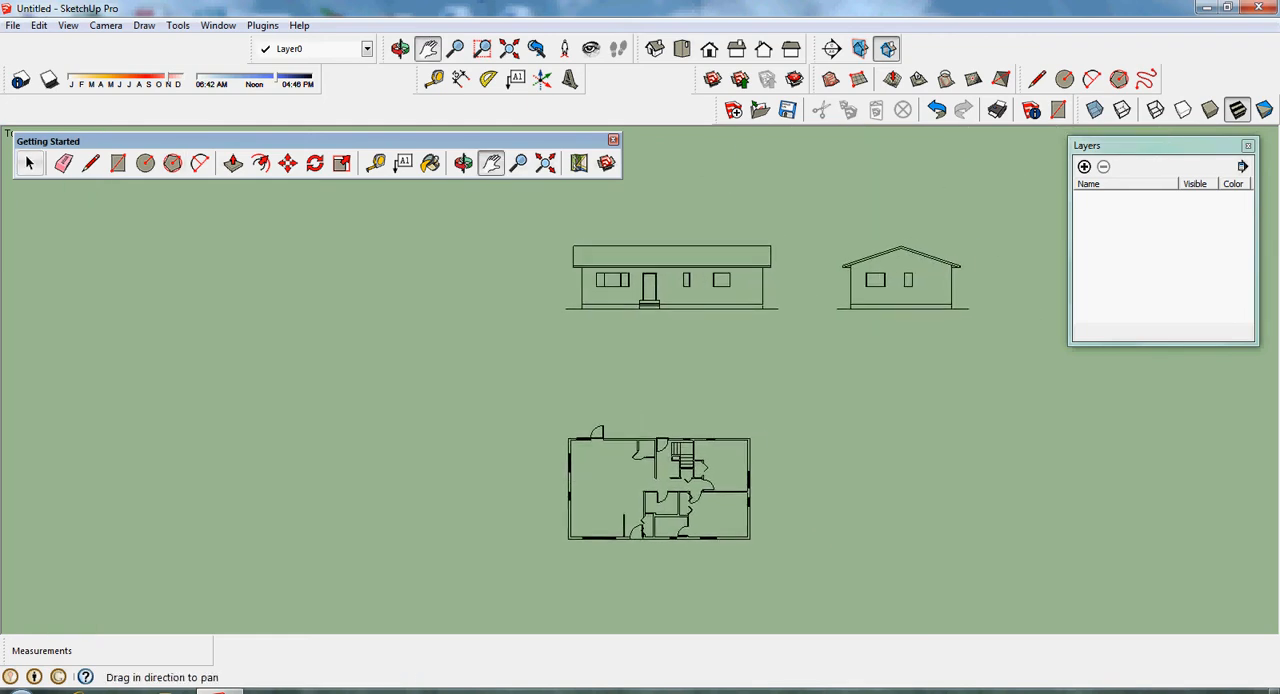
{"action": "left_click", "coordinate": [29, 164]}
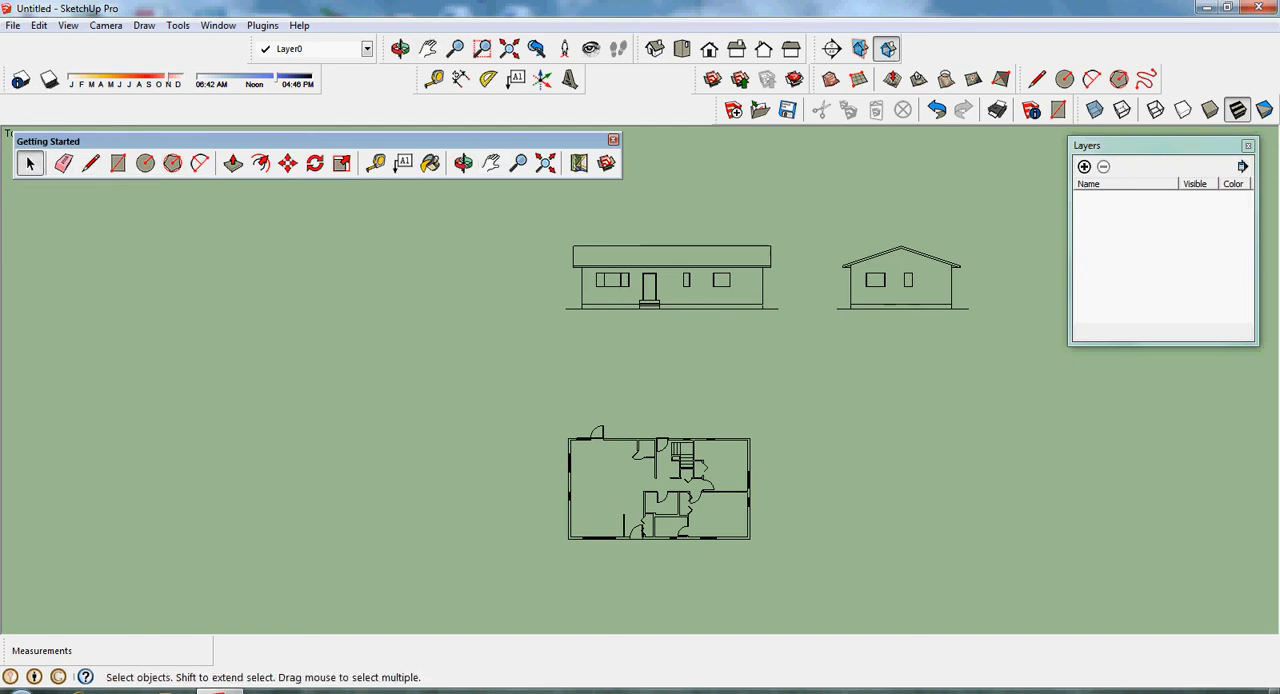
{"action": "left_click_drag", "start_coordinate": [501, 612], "coordinate": [978, 204]}
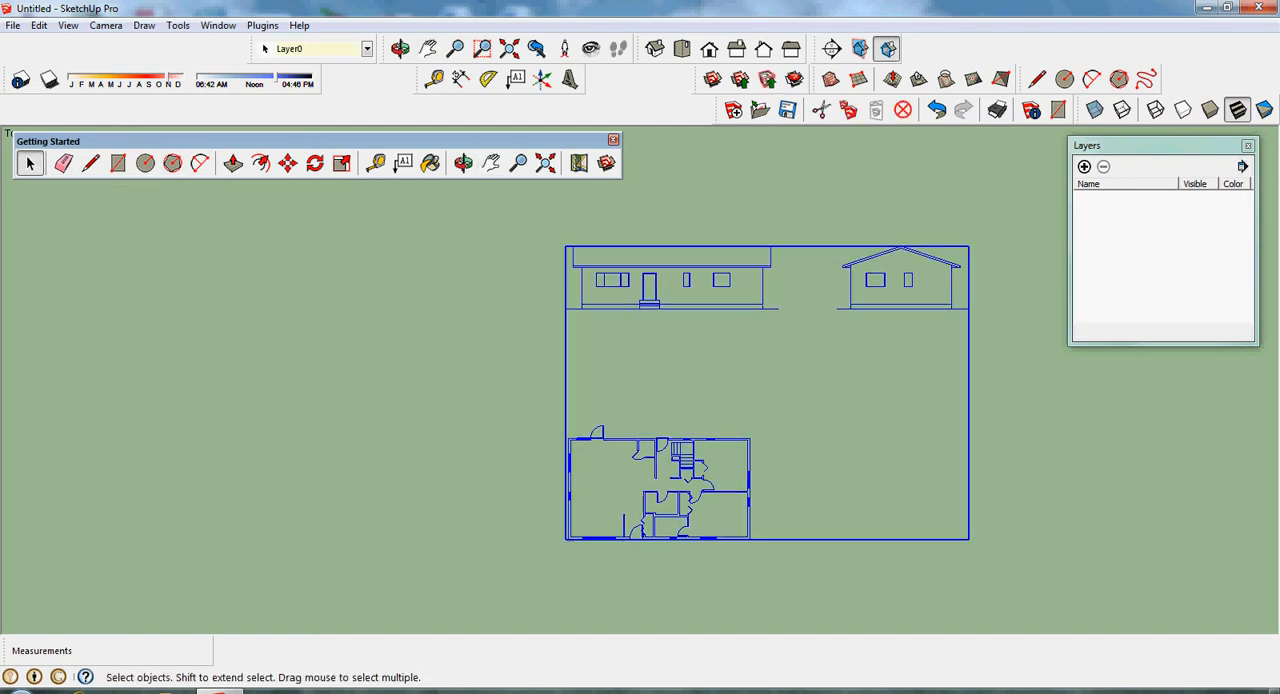
{"action": "left_click", "coordinate": [287, 163]}
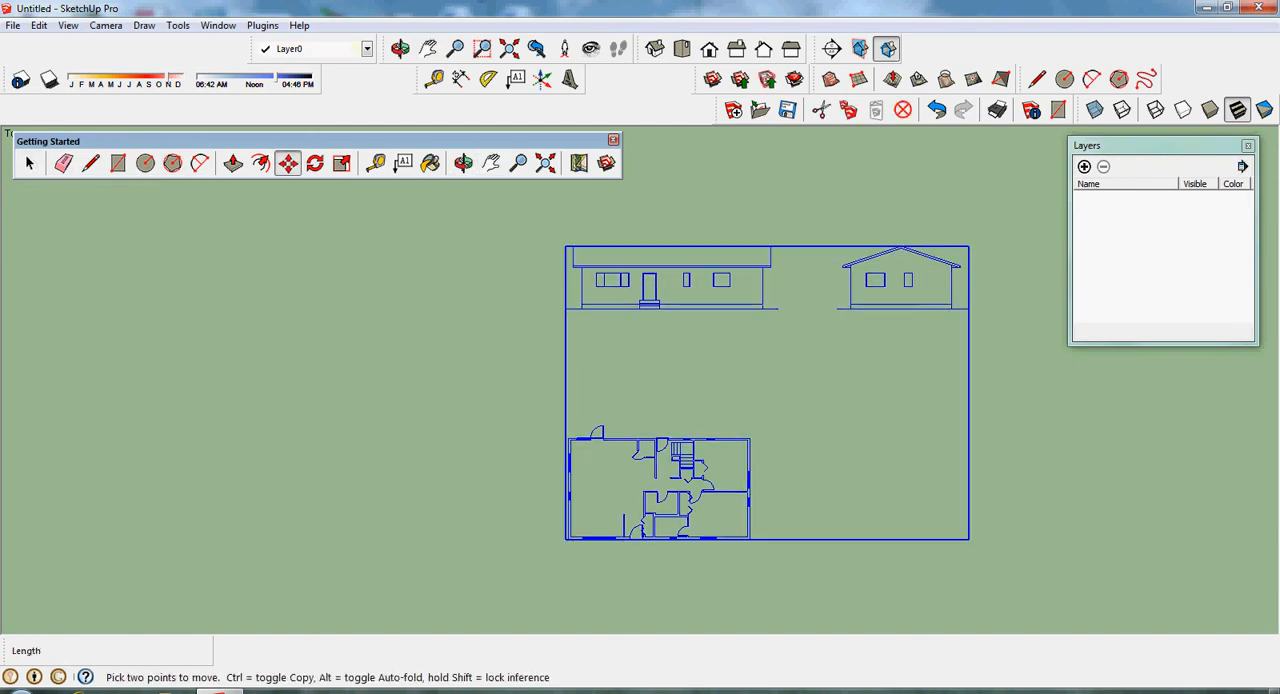
{"action": "left_click", "coordinate": [567, 538]}
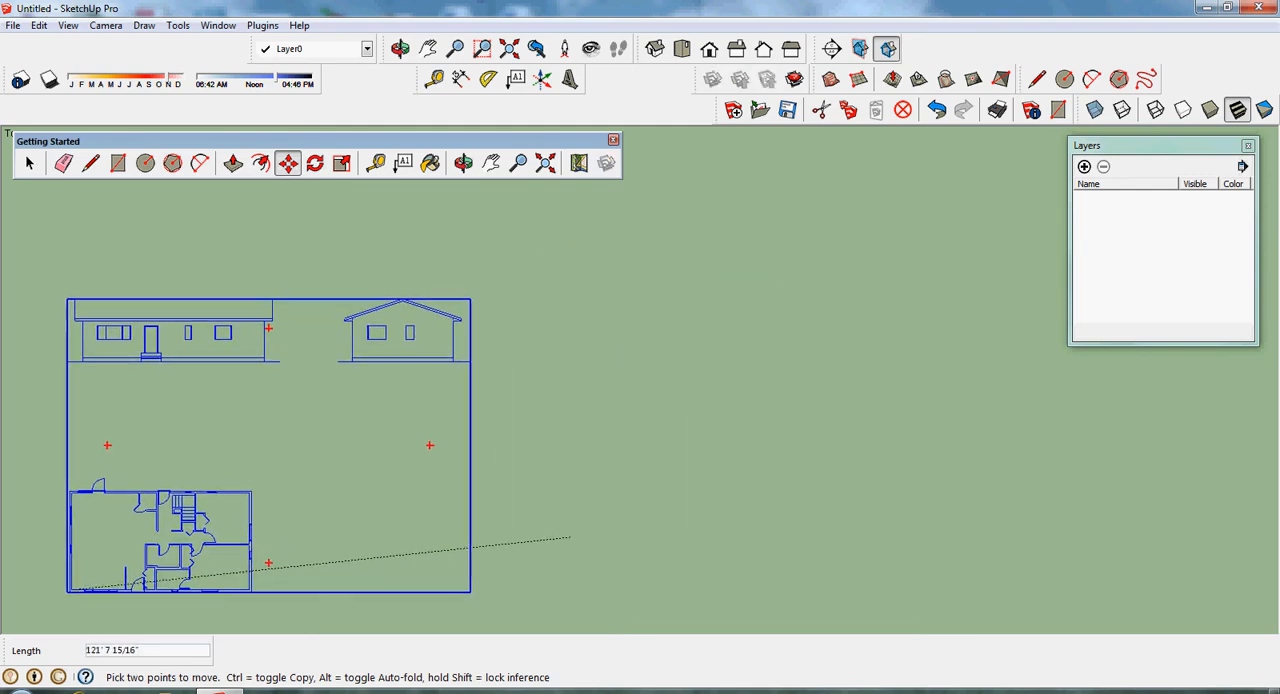
{"action": "left_click", "coordinate": [52, 604]}
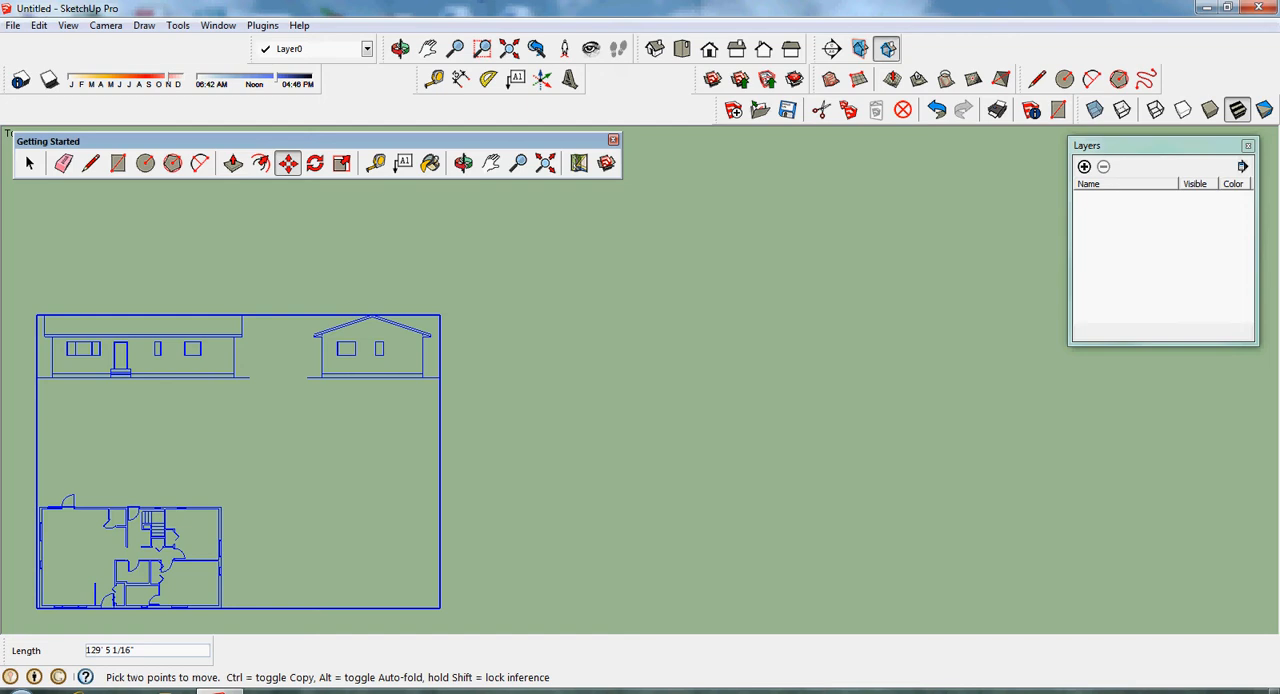
- Move the house drawing about 62' closer so the floor plan's corner sits near the origin, and deselect it
{"action": "left_click", "coordinate": [545, 163]}
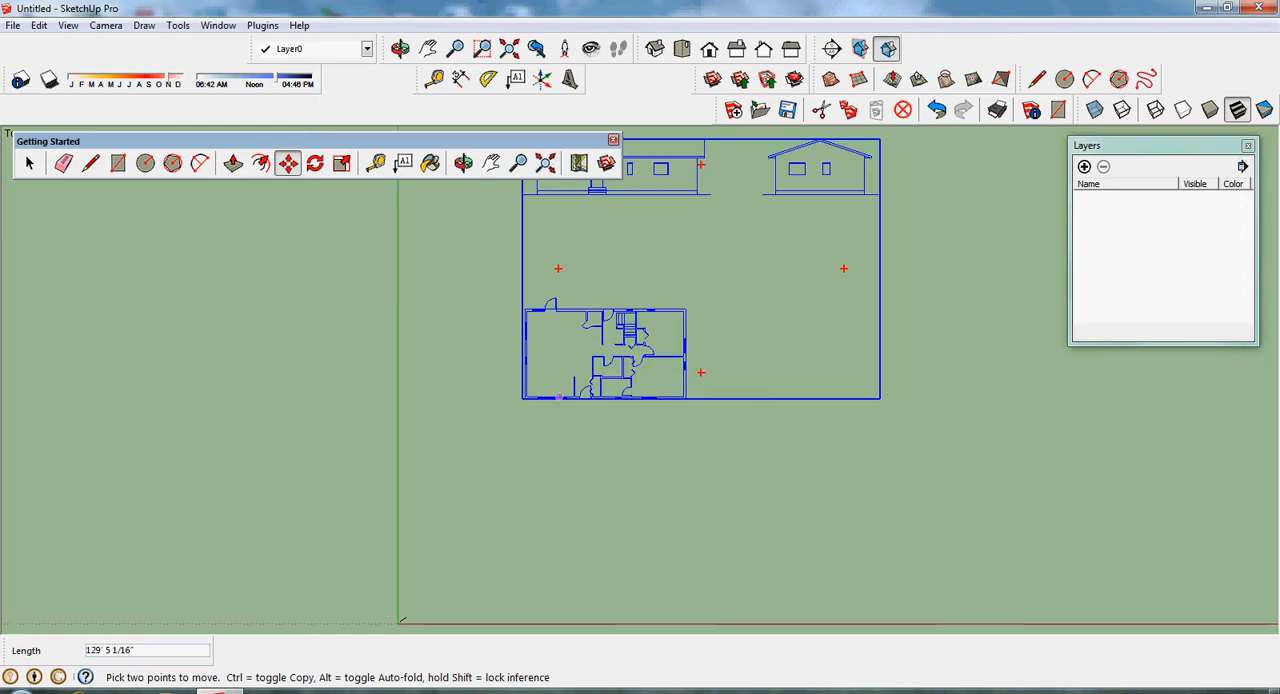
{"action": "left_click", "coordinate": [524, 398]}
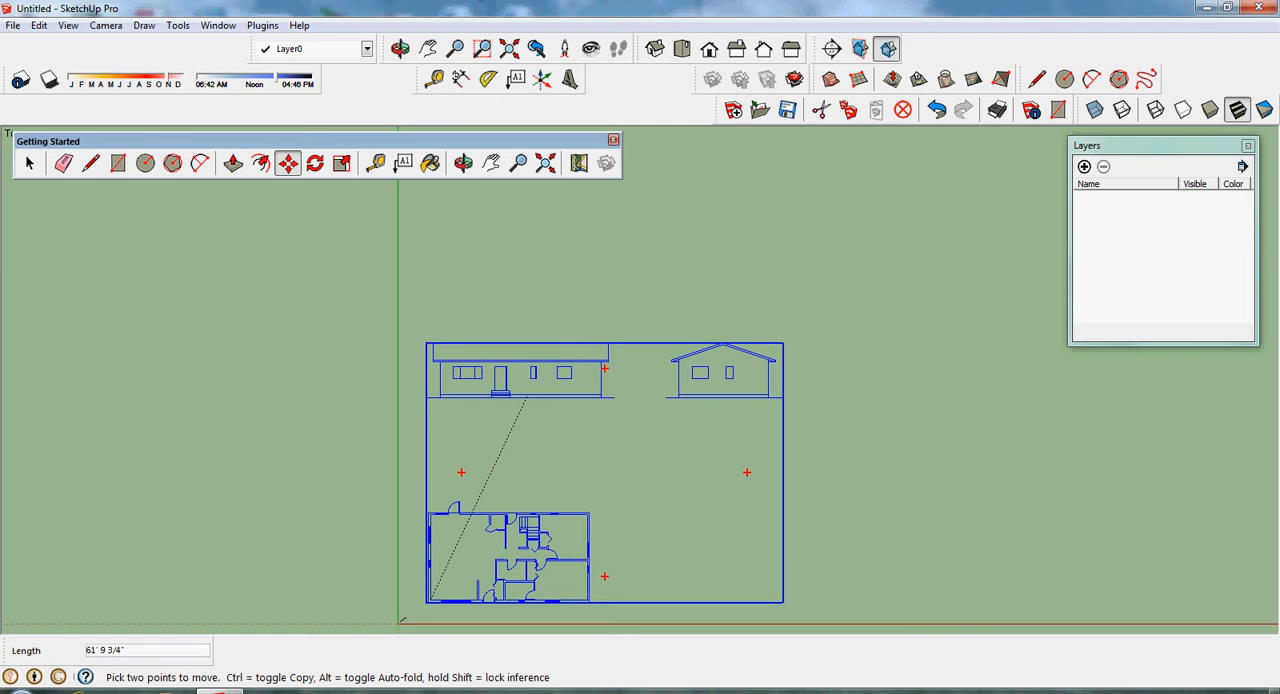
{"action": "left_click", "coordinate": [431, 599]}
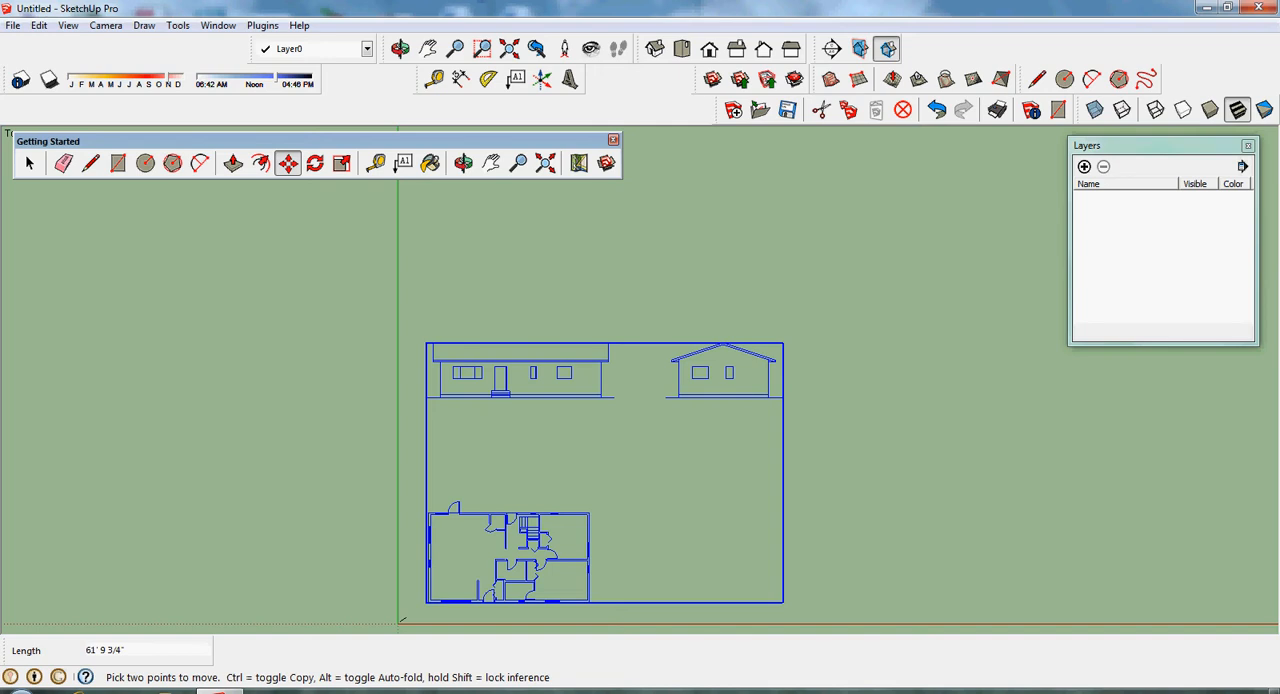
{"action": "key", "text": "space"}
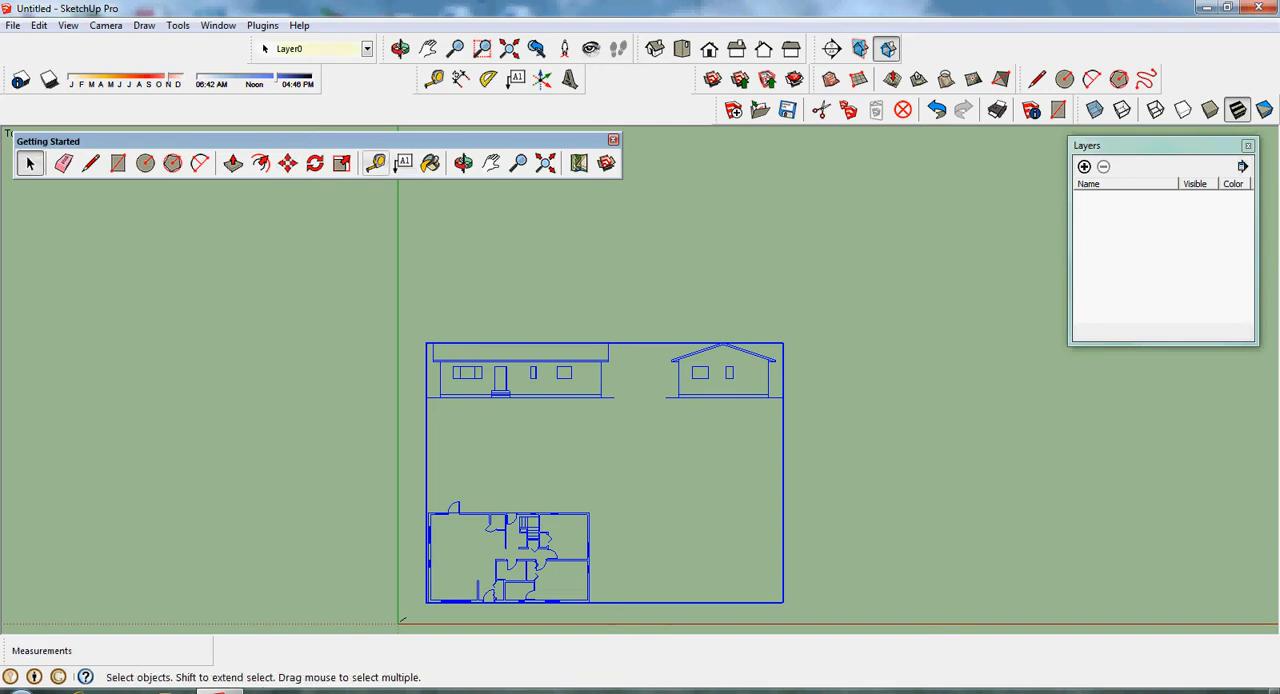
{"action": "key", "text": "ctrl+t"}
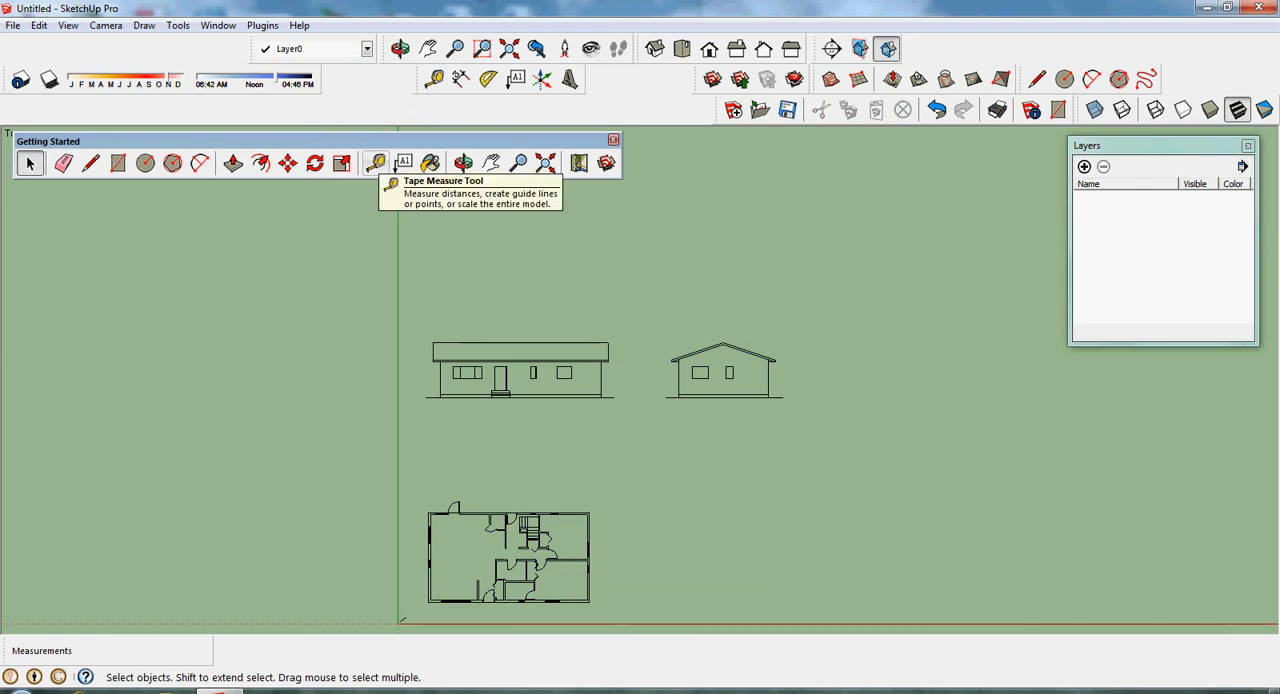
- Measure the width of the entry door opening in the floor plan's lower exterior wall with the Tape Measure tool
{"action": "left_click", "coordinate": [375, 164]}
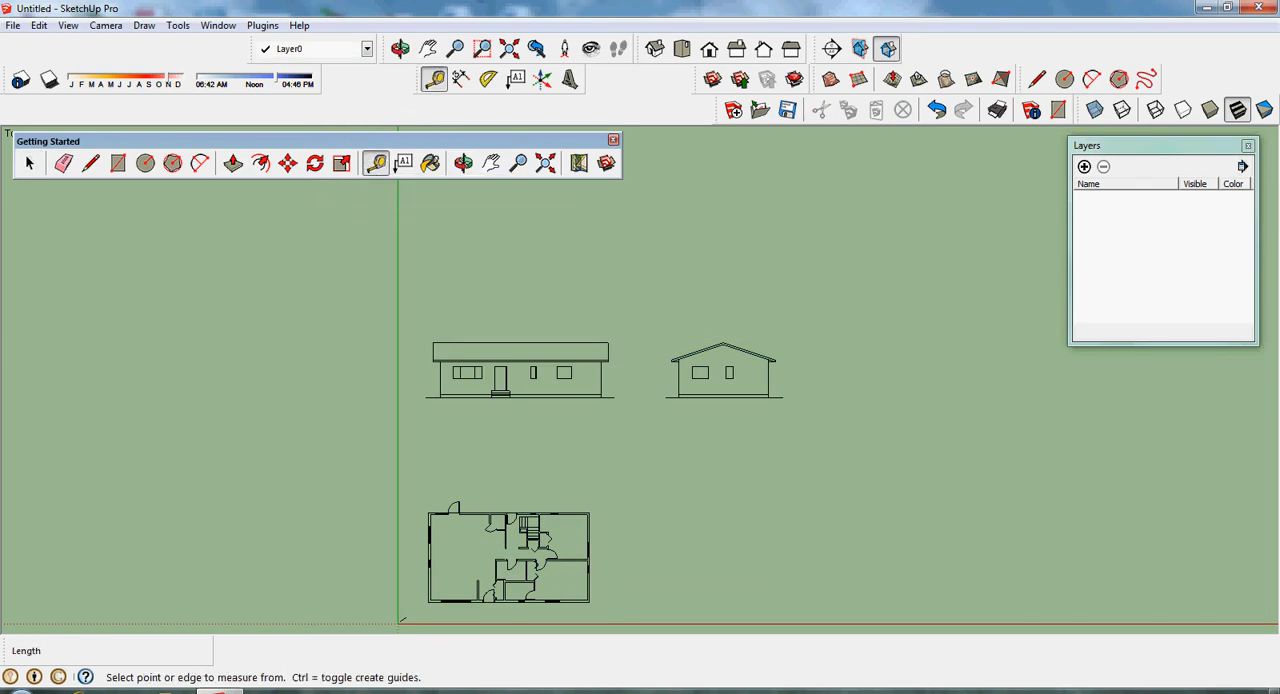
{"action": "scroll", "coordinate": [505, 581], "scroll_direction": "up", "scroll_amount": 3}
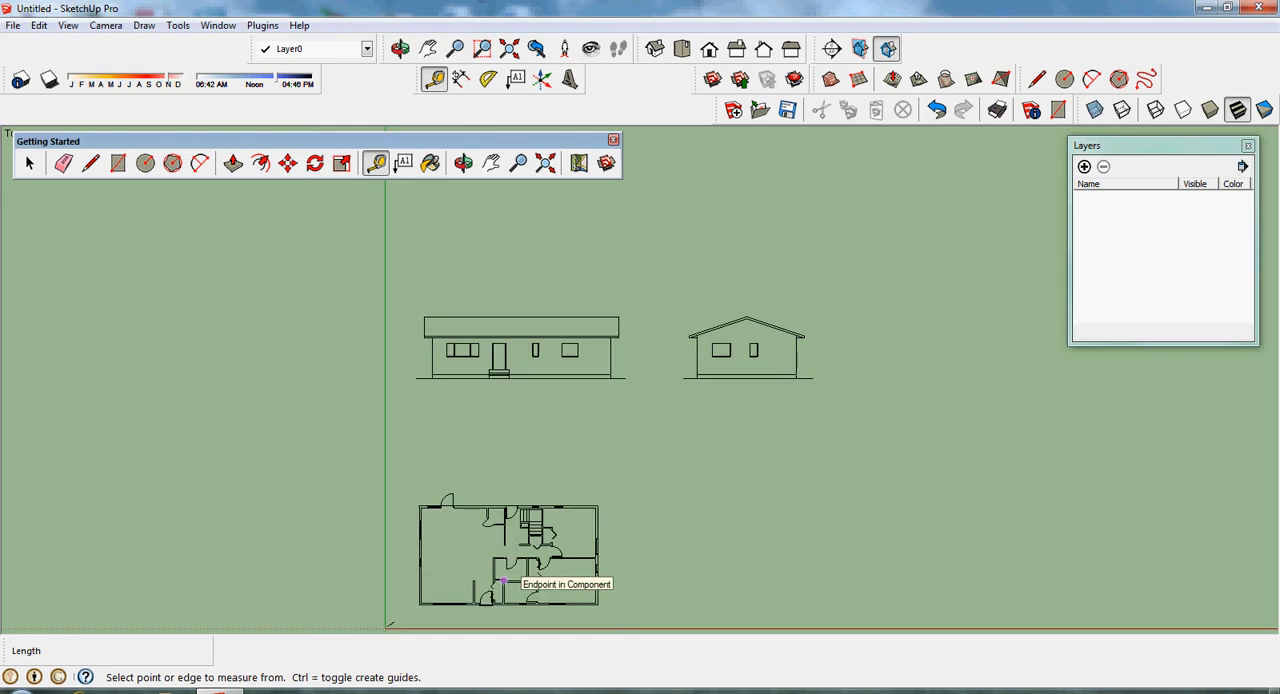
{"action": "scroll", "coordinate": [500, 583], "scroll_direction": "up", "scroll_amount": 1}
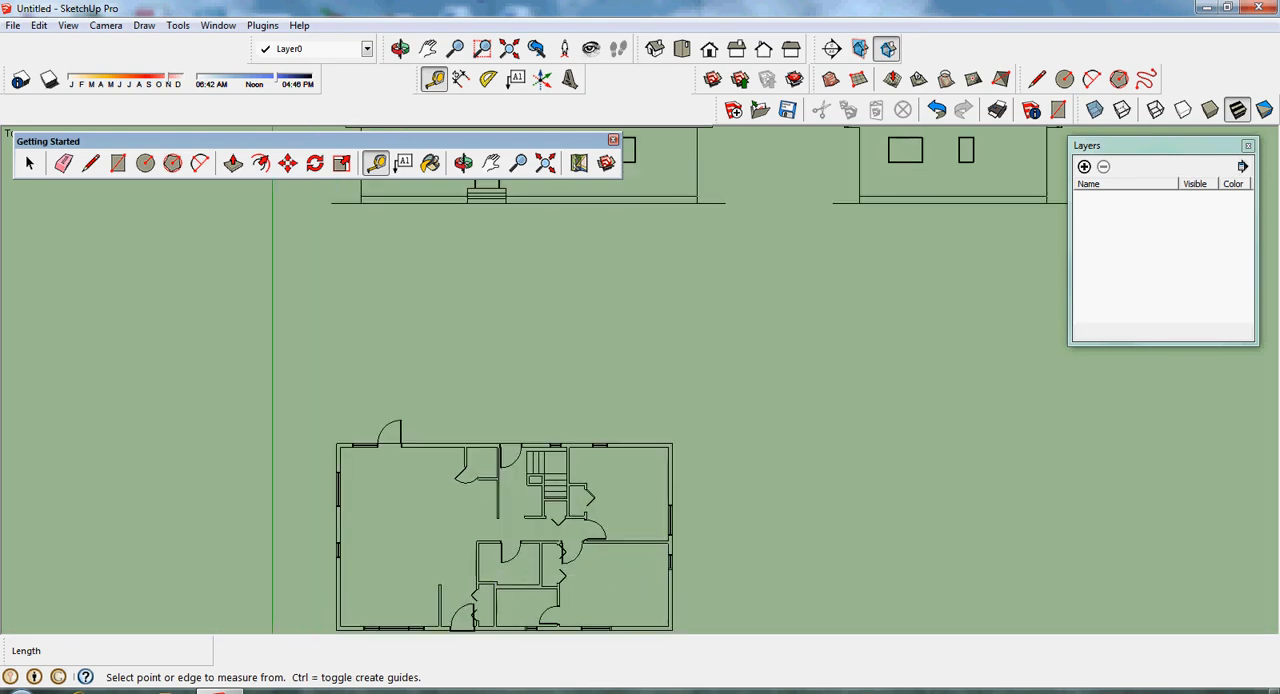
{"action": "left_click", "coordinate": [491, 163]}
{"action": "left_click_drag", "start_coordinate": [560, 580], "coordinate": [611, 397]}
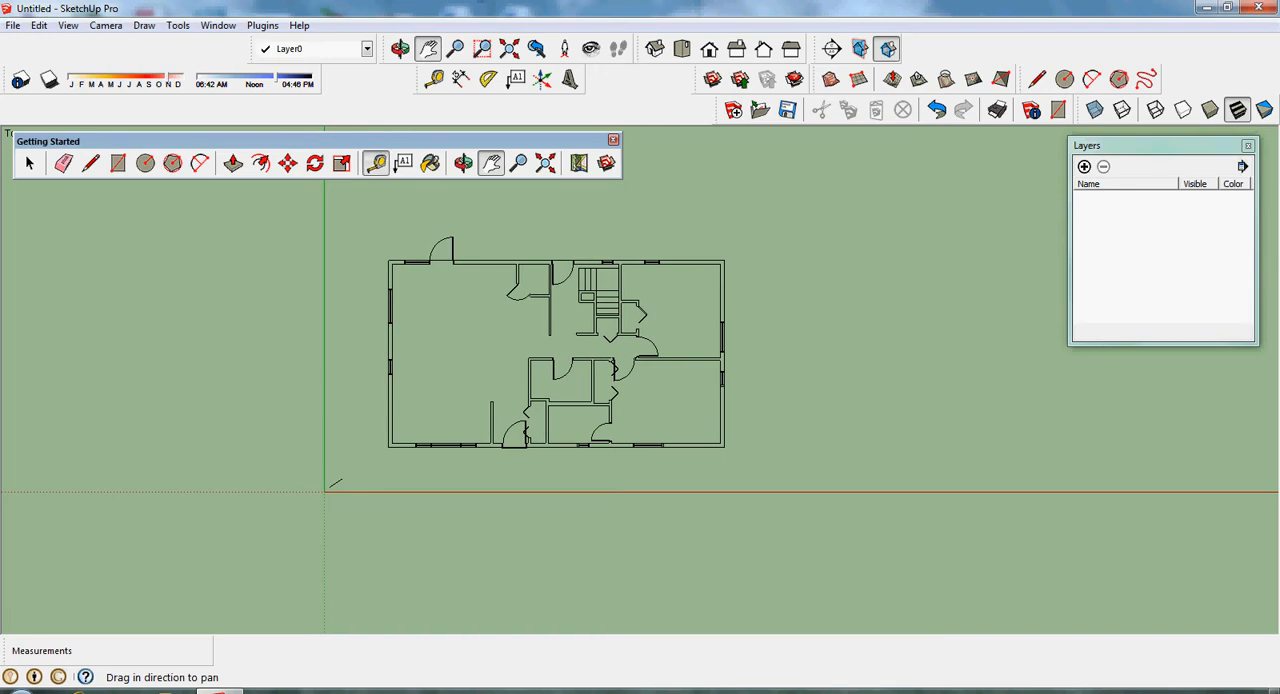
{"action": "left_click", "coordinate": [376, 163]}
{"action": "scroll", "coordinate": [512, 447], "scroll_direction": "up", "scroll_amount": 5}
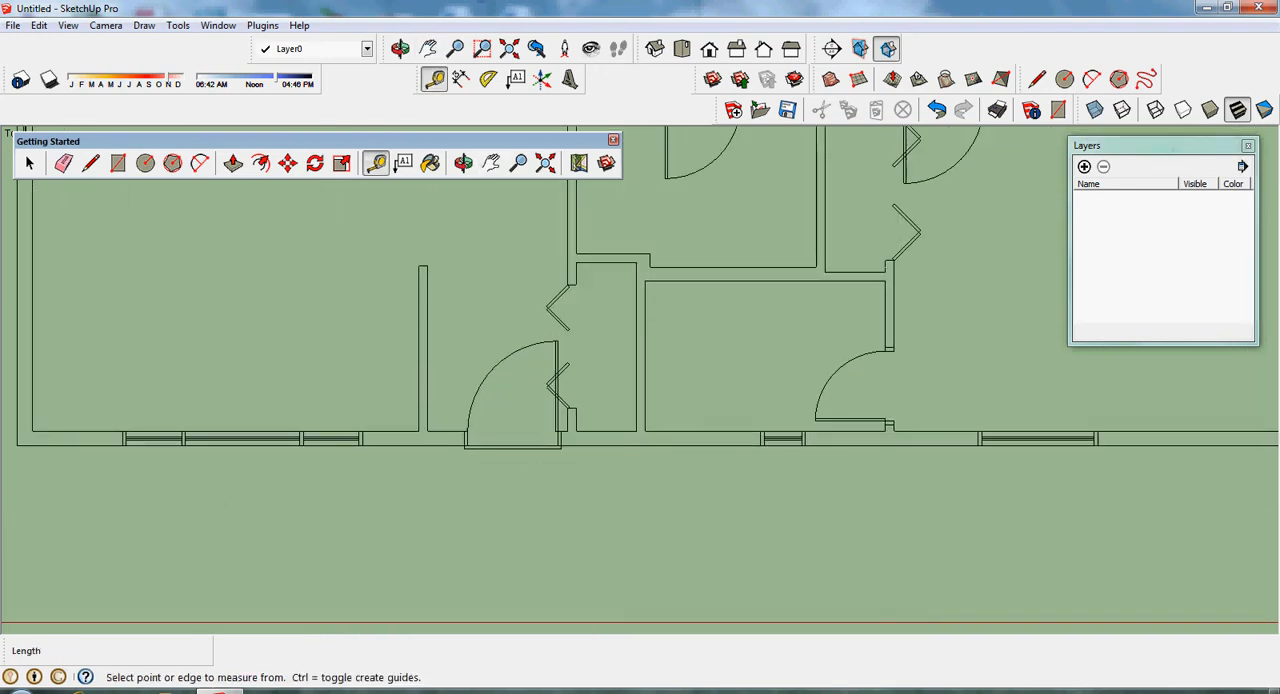
{"action": "left_click", "coordinate": [467, 431]}
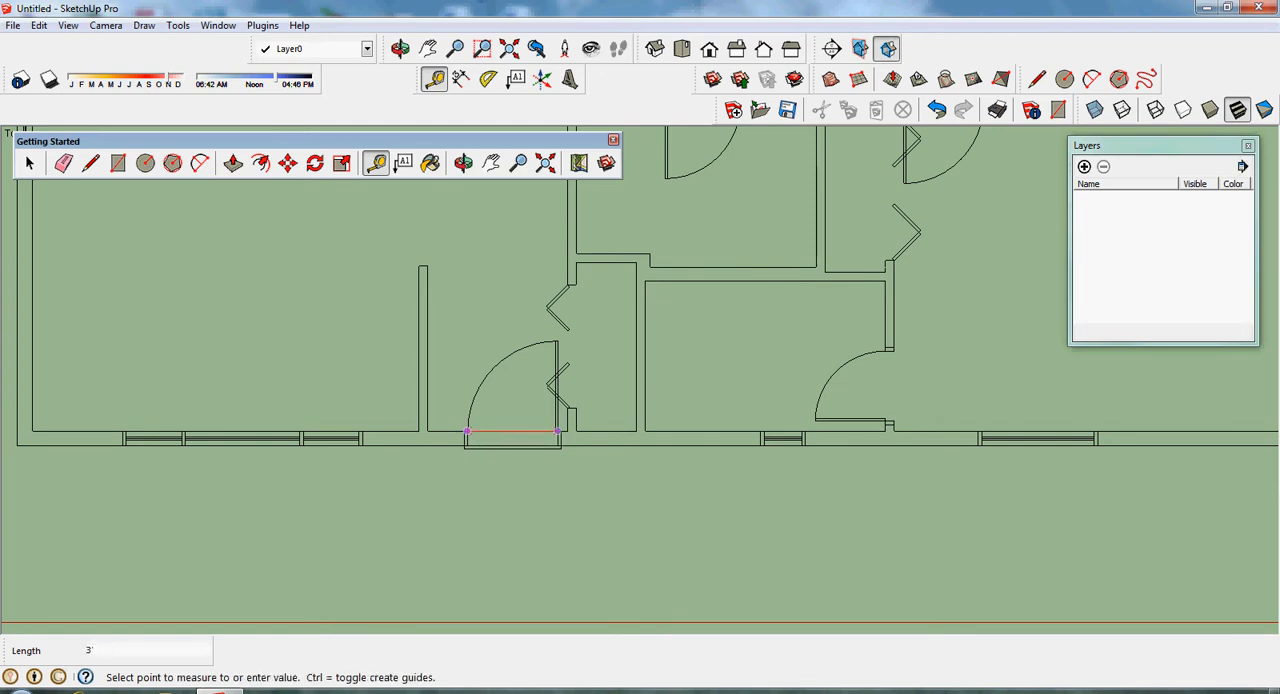
{"action": "left_click", "coordinate": [559, 431]}
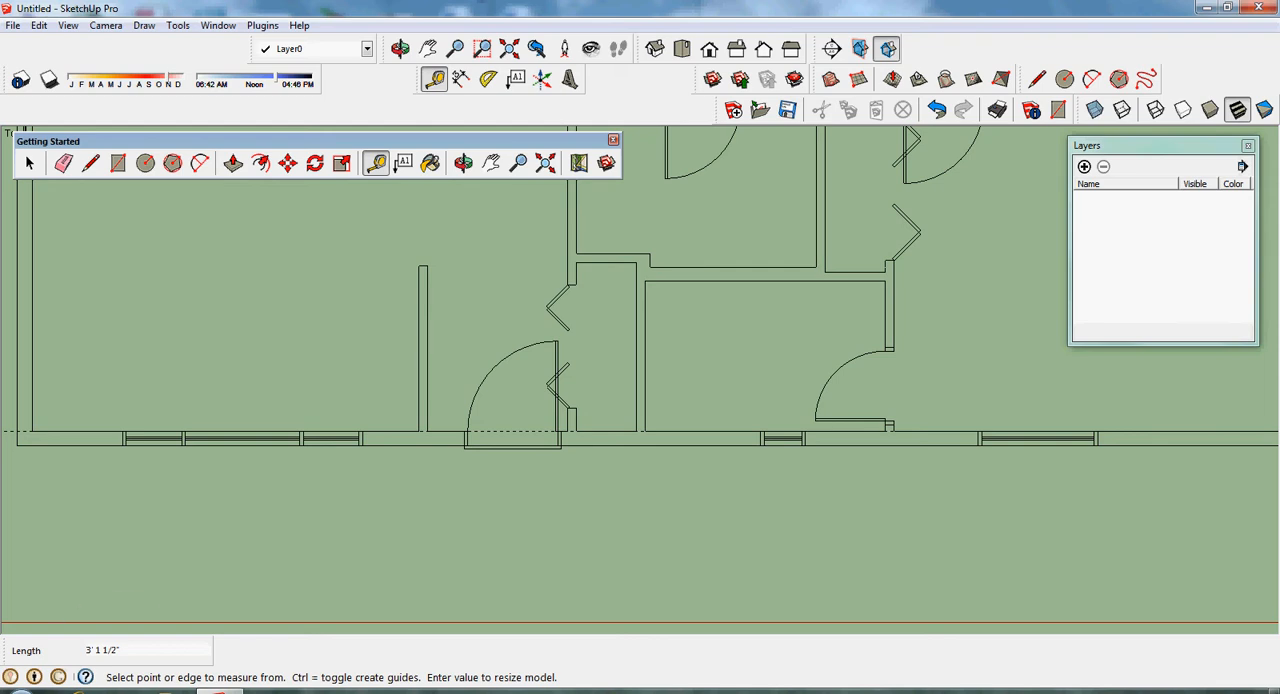
- Erase the dashed guide line running along the floor plan's lower exterior wall
{"action": "left_click", "coordinate": [29, 163]}
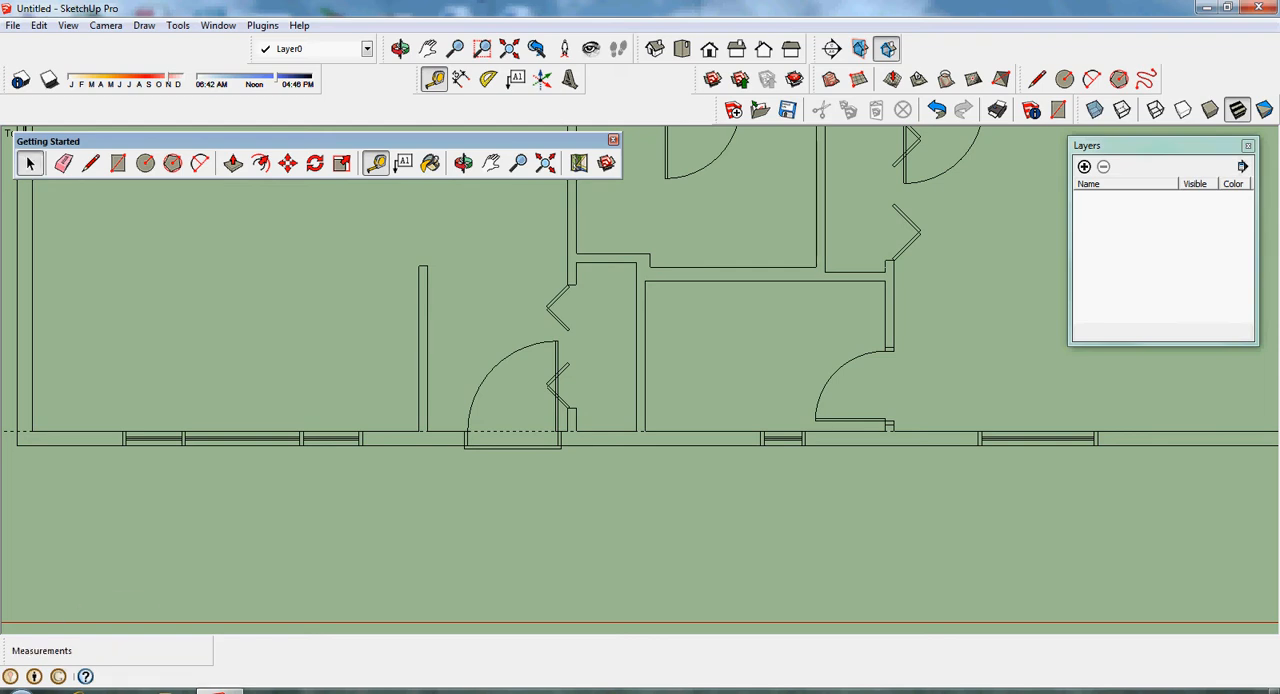
{"action": "scroll", "coordinate": [562, 496], "scroll_direction": "down", "scroll_amount": 6}
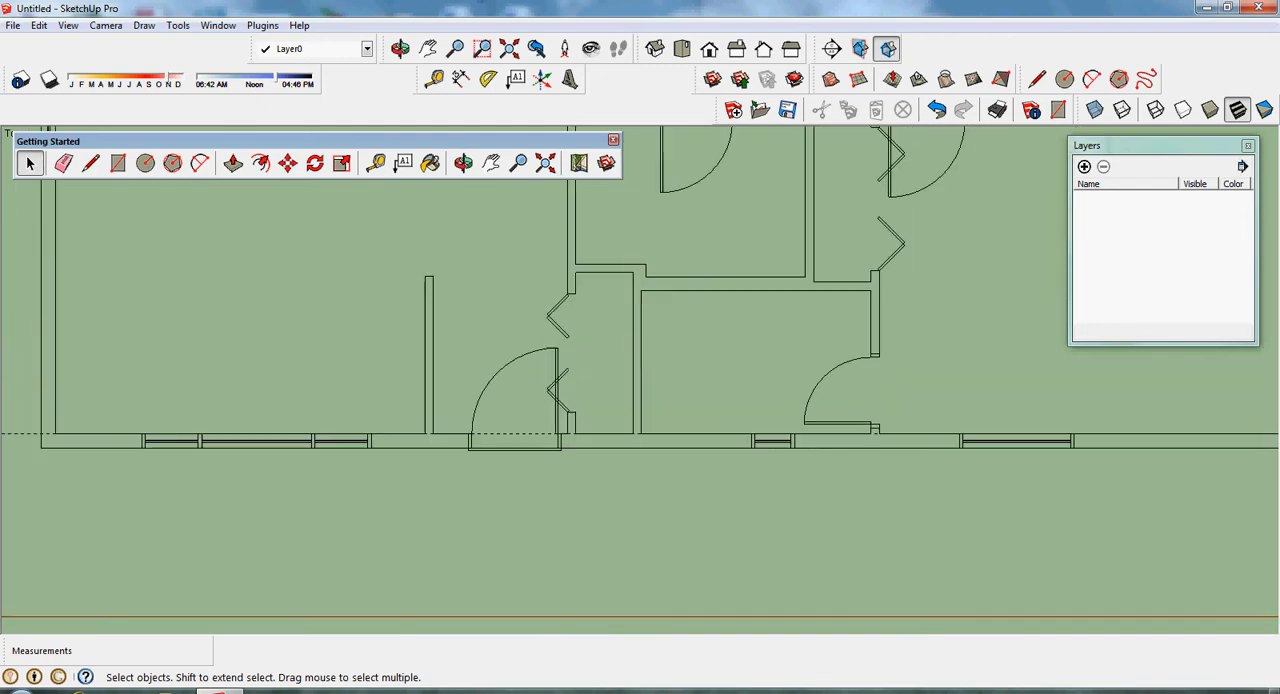
{"action": "scroll", "coordinate": [560, 502], "scroll_direction": "down", "scroll_amount": 4}
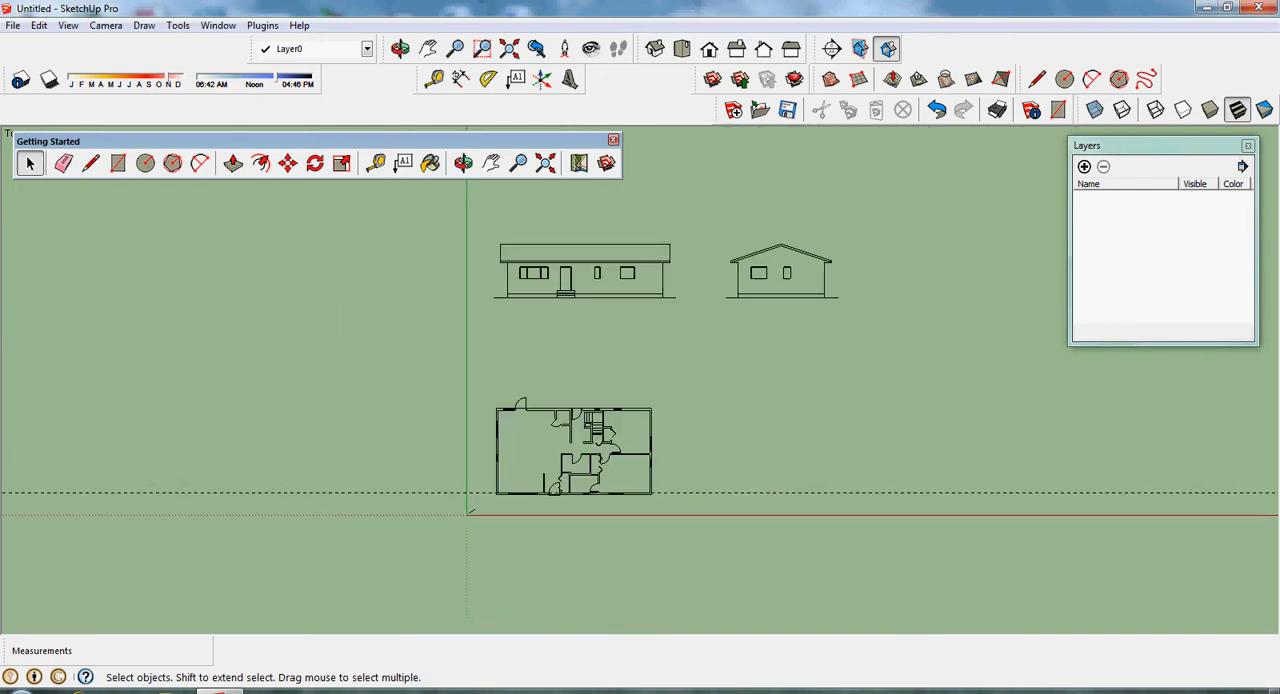
{"action": "left_click", "coordinate": [63, 163]}
{"action": "left_click", "coordinate": [390, 492]}
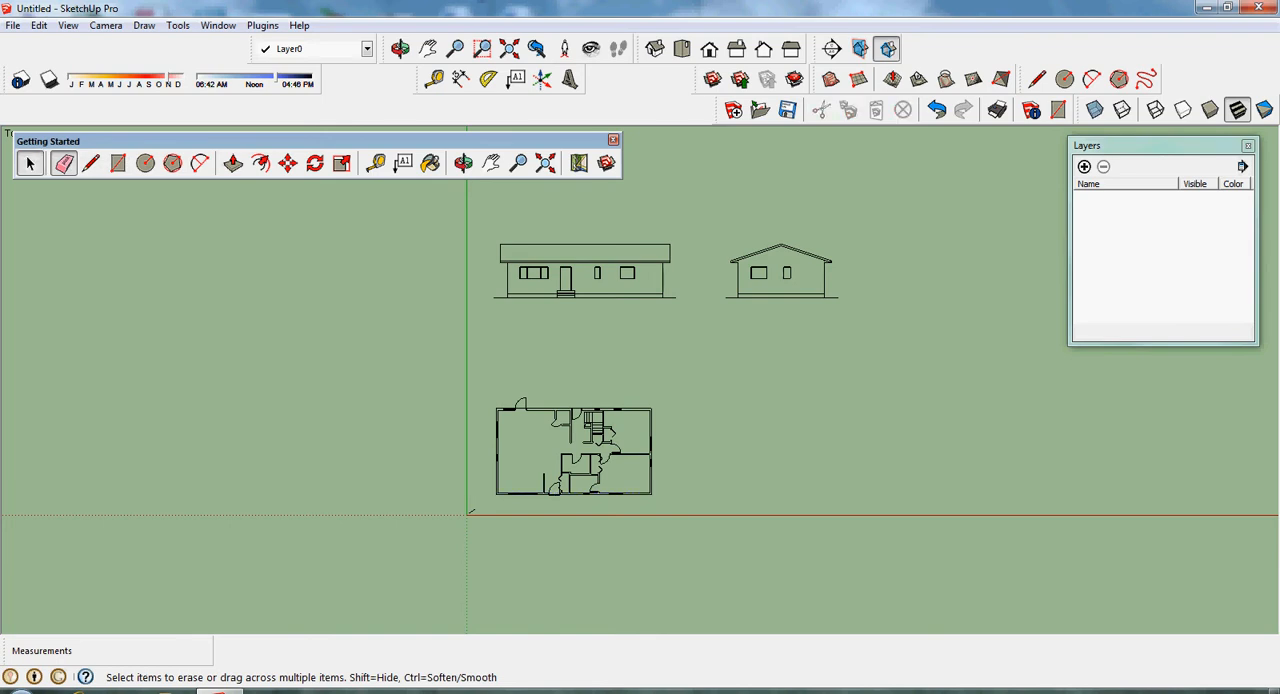
- Delete the human scale figure standing at the axes origin
{"action": "left_click", "coordinate": [29, 163]}
{"action": "left_click_drag", "start_coordinate": [458, 490], "coordinate": [486, 530]}
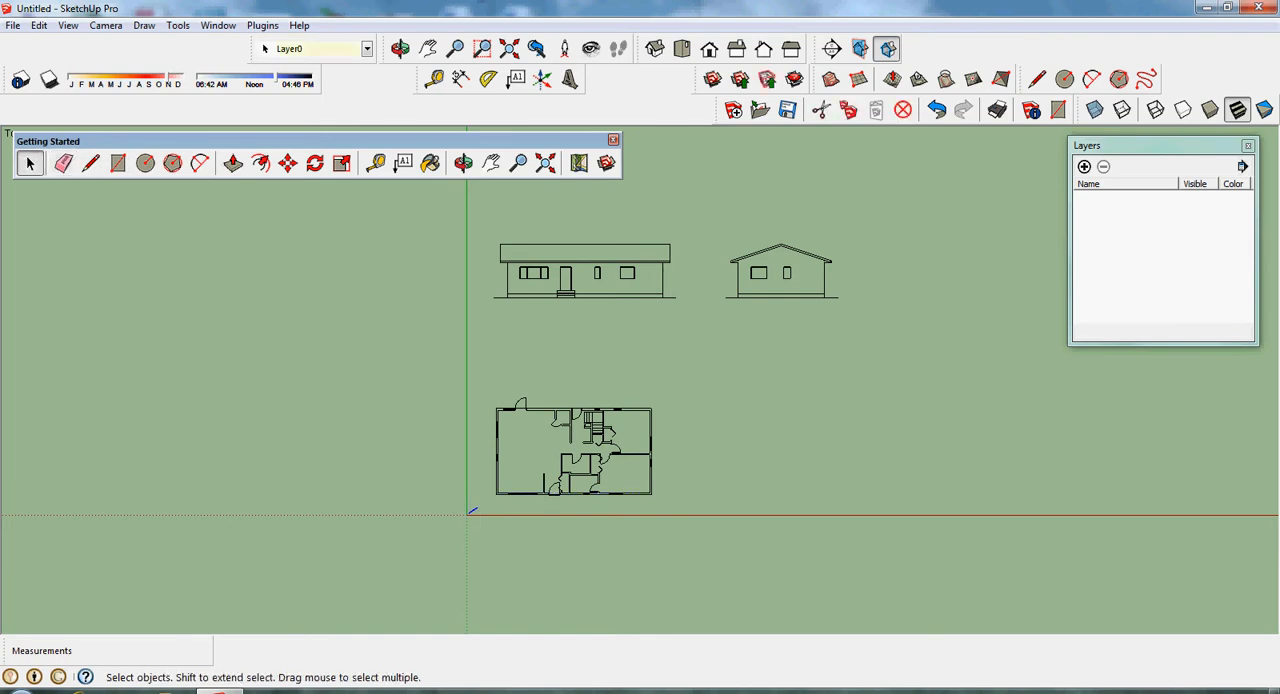
{"action": "key", "text": "Delete"}
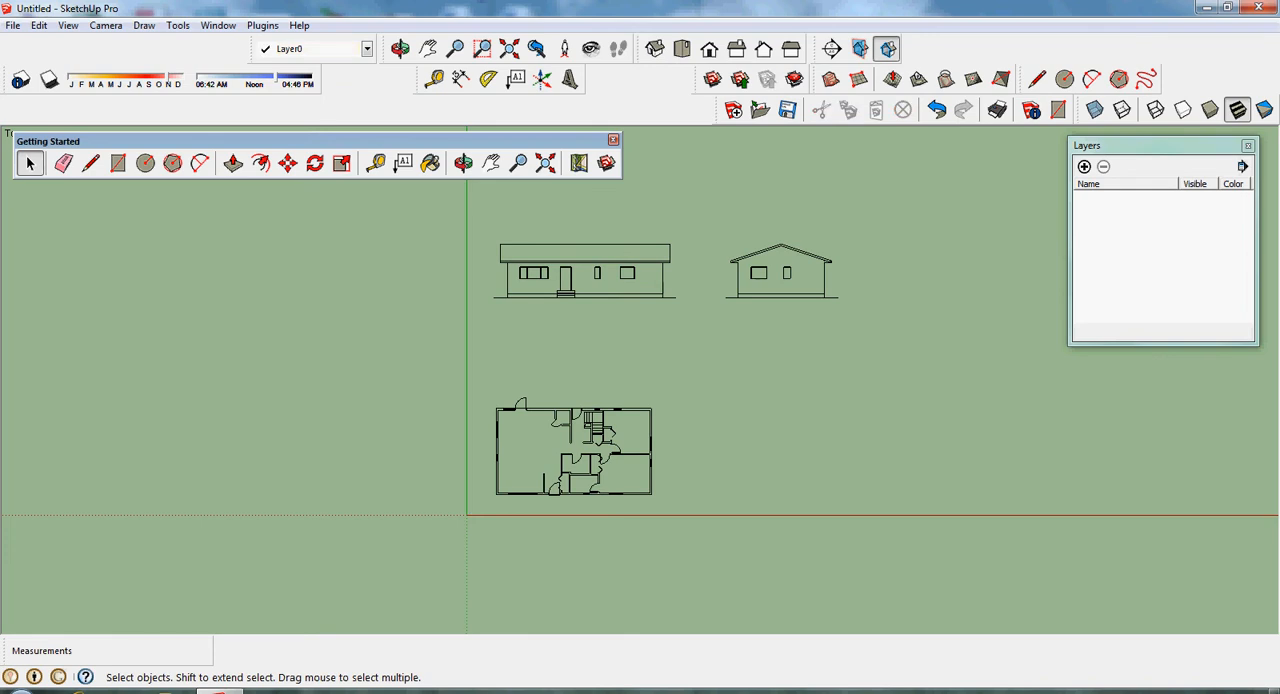
- Explode the entire imported house drawing into loose geometry and clear the selection
{"action": "key", "text": "ctrl+a"}
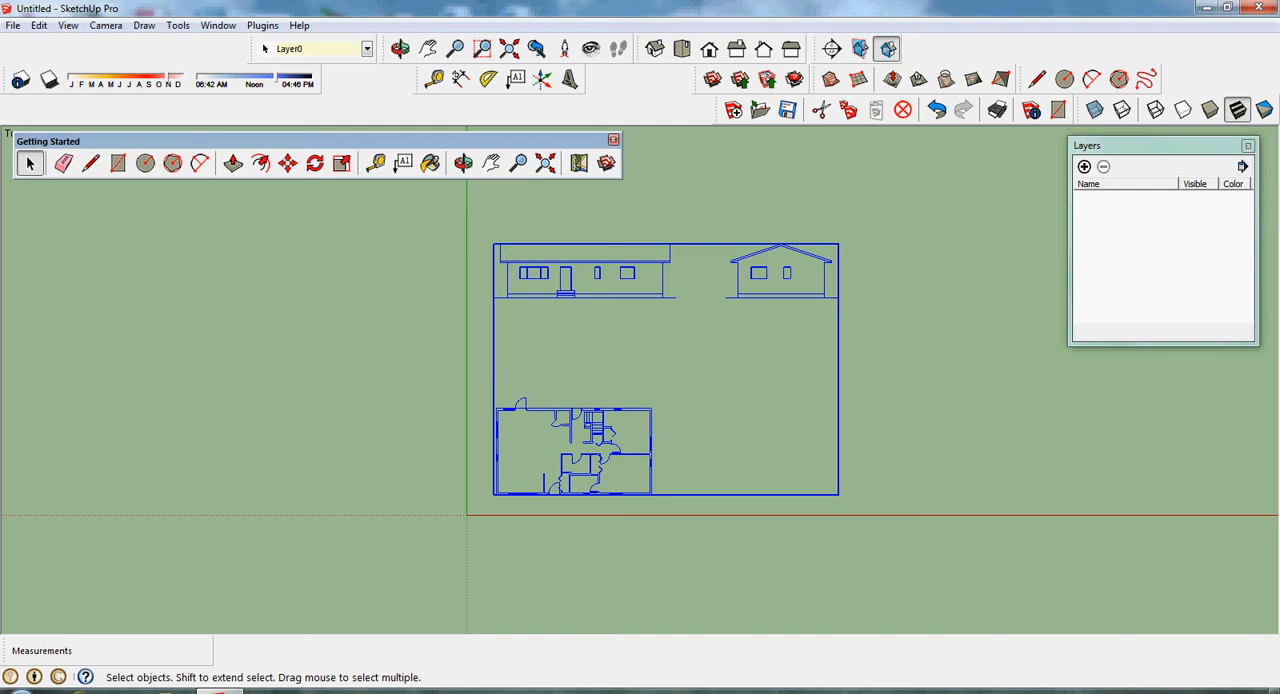
{"action": "right_click", "coordinate": [587, 409]}
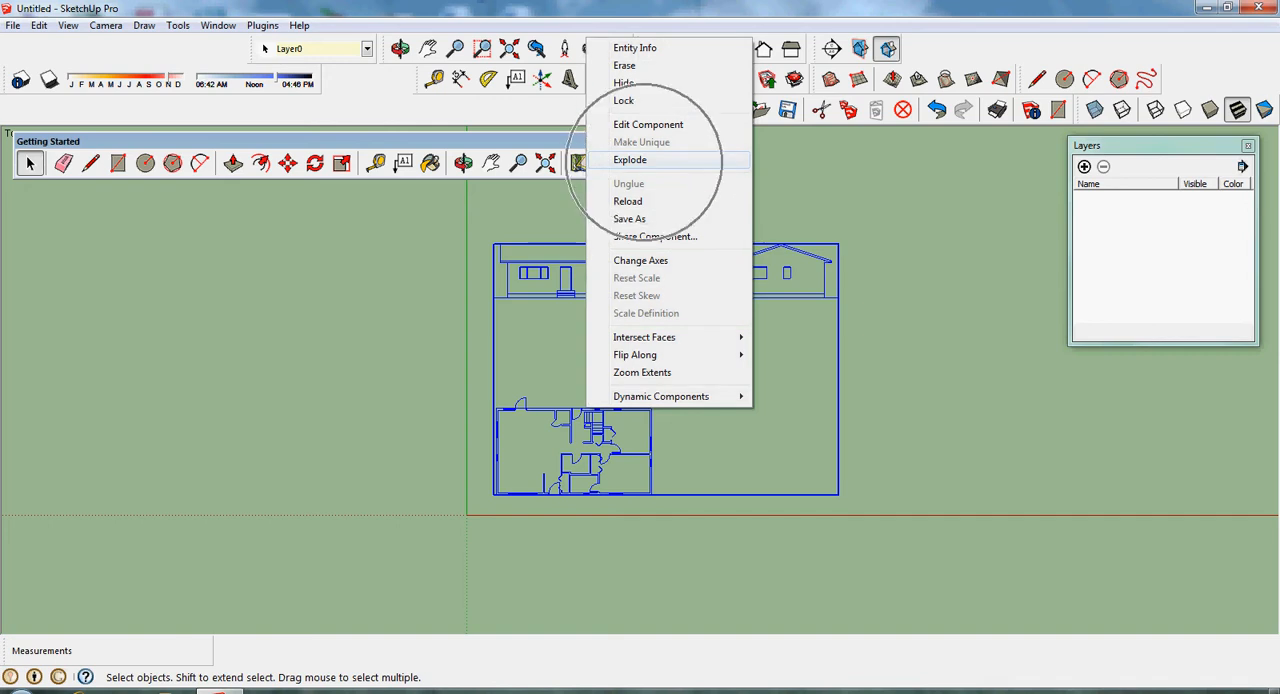
{"action": "left_click", "coordinate": [630, 160]}
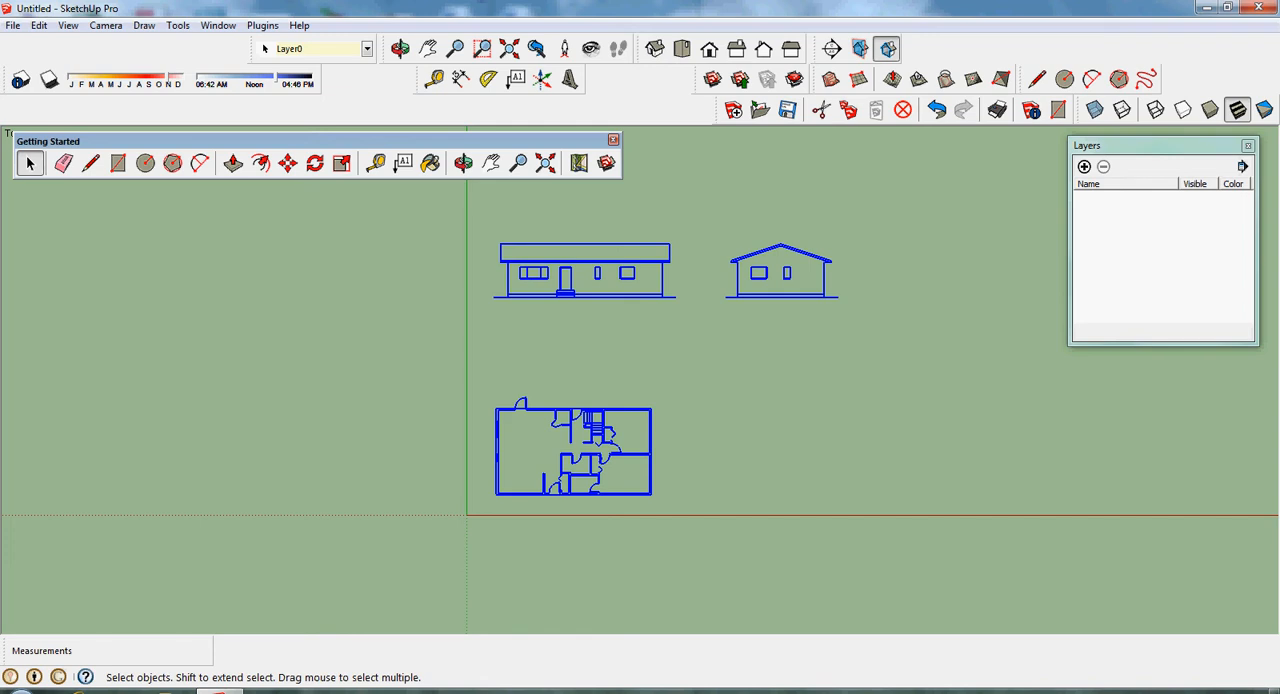
{"action": "key", "text": "ctrl+t"}
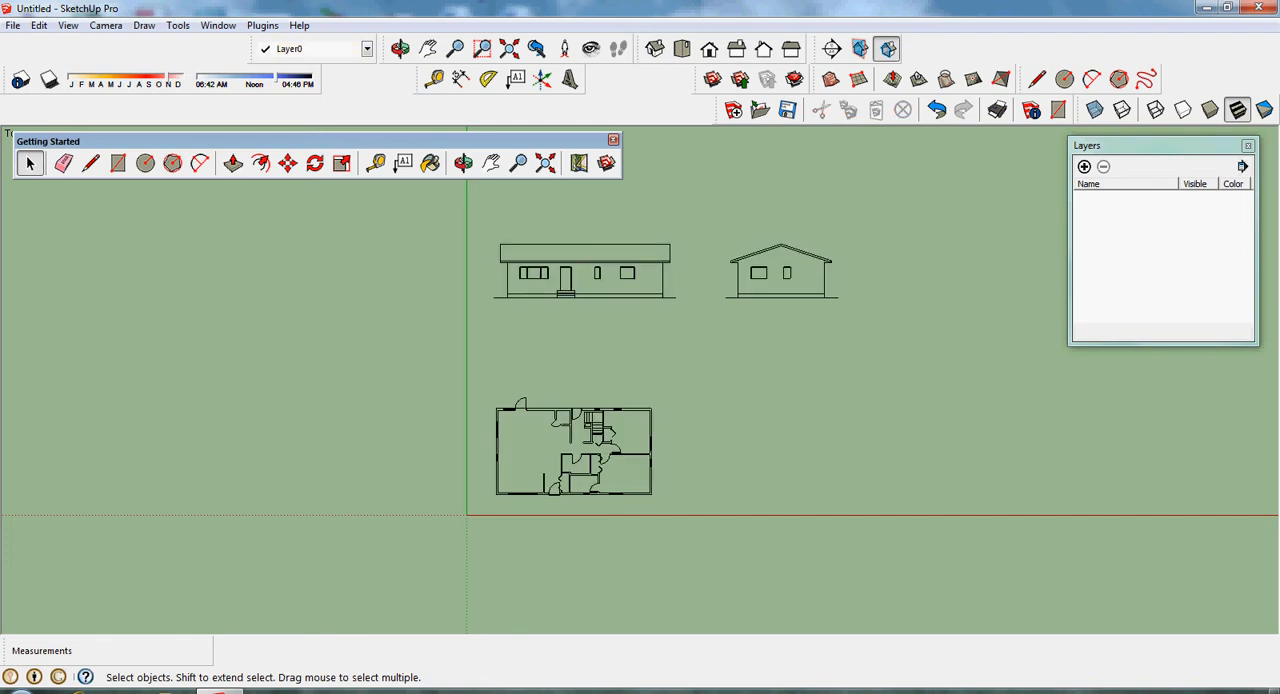
- Make a group from all the floor plan geometry
{"action": "left_click_drag", "start_coordinate": [468, 538], "coordinate": [704, 358]}
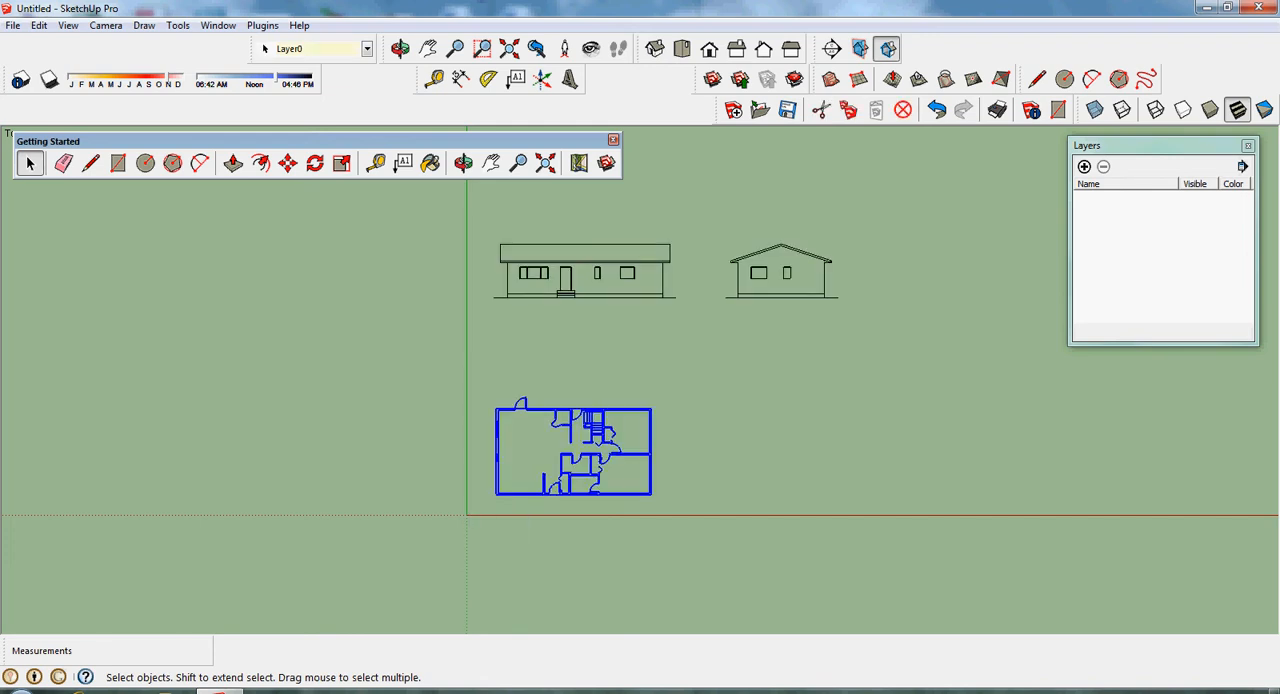
{"action": "right_click", "coordinate": [621, 410]}
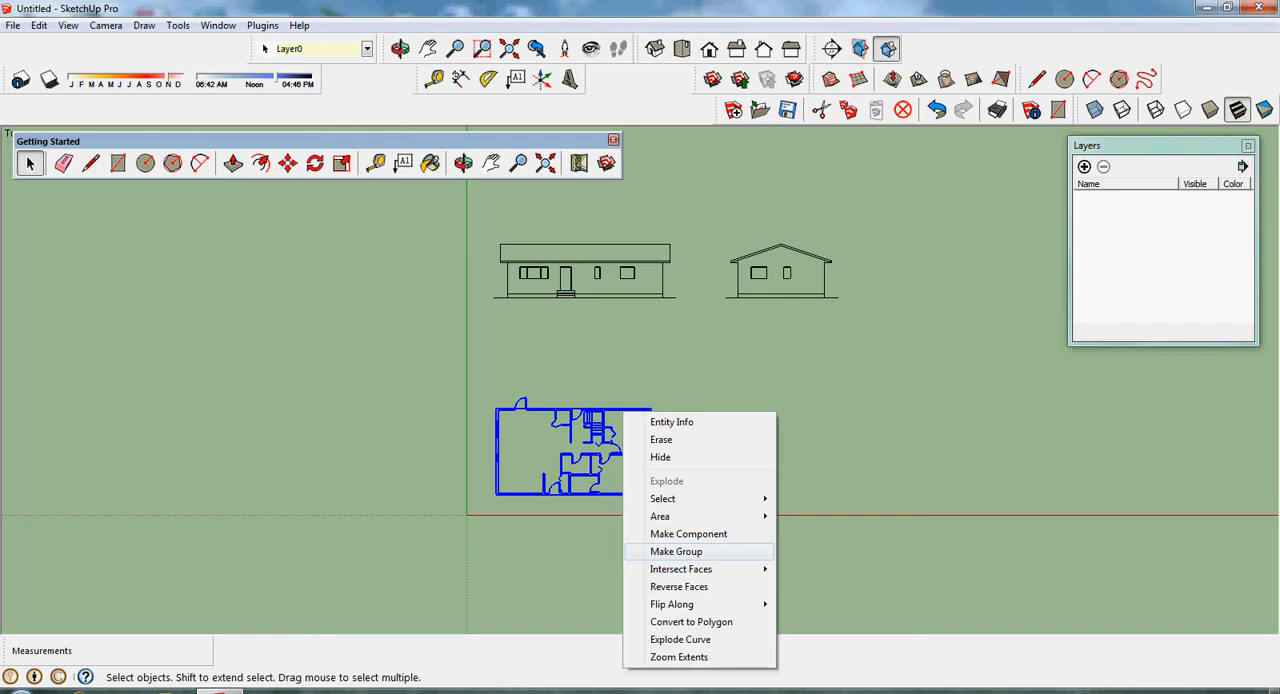
{"action": "left_click", "coordinate": [677, 551]}
- Make a separate group from the front elevation's geometry above the floor plan
{"action": "left_click_drag", "start_coordinate": [476, 320], "coordinate": [696, 220]}
{"action": "right_click", "coordinate": [636, 262]}
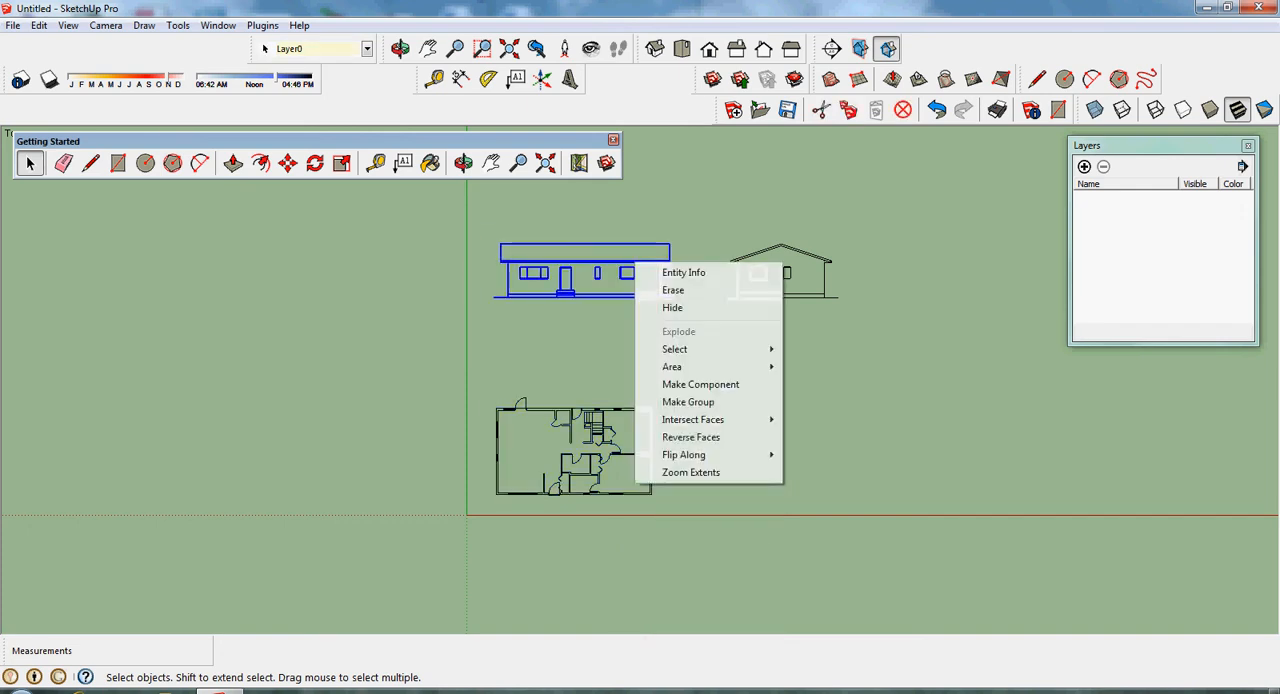
{"action": "left_click", "coordinate": [688, 401]}
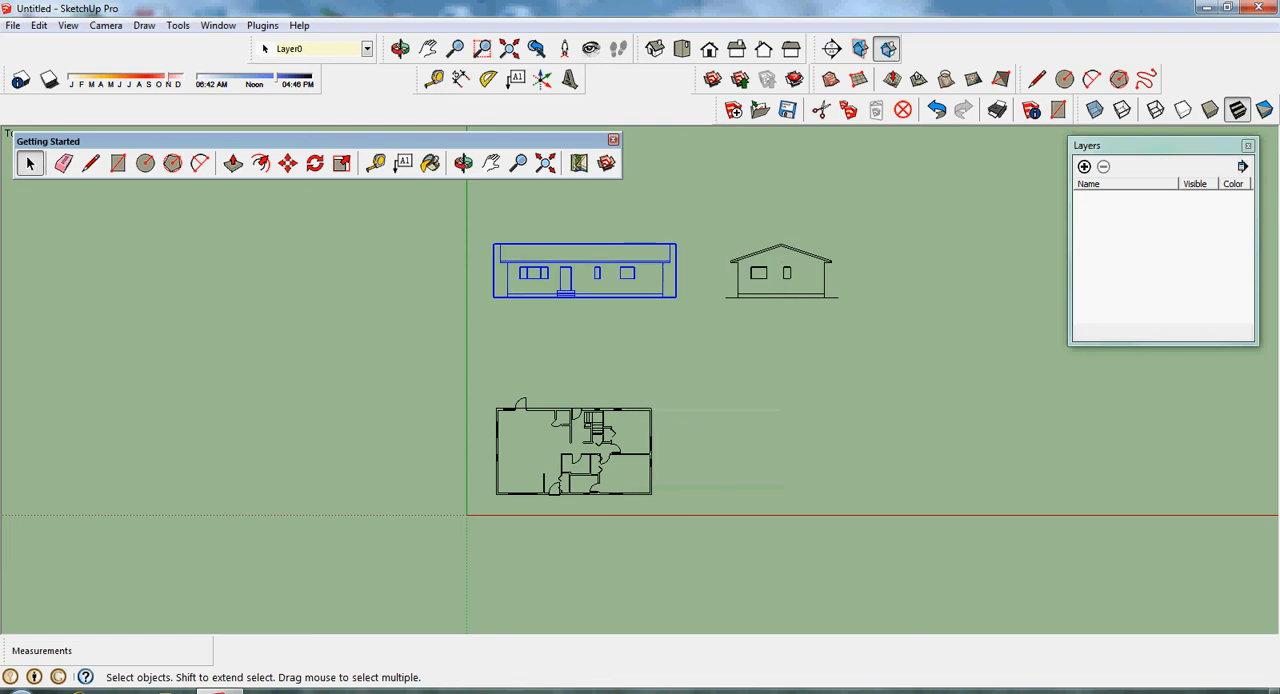
{"action": "left_click", "coordinate": [690, 402]}
- Make a separate group from the gabled side elevation's geometry and deselect it
{"action": "left_click_drag", "start_coordinate": [720, 334], "coordinate": [854, 210]}
{"action": "right_click", "coordinate": [793, 249]}
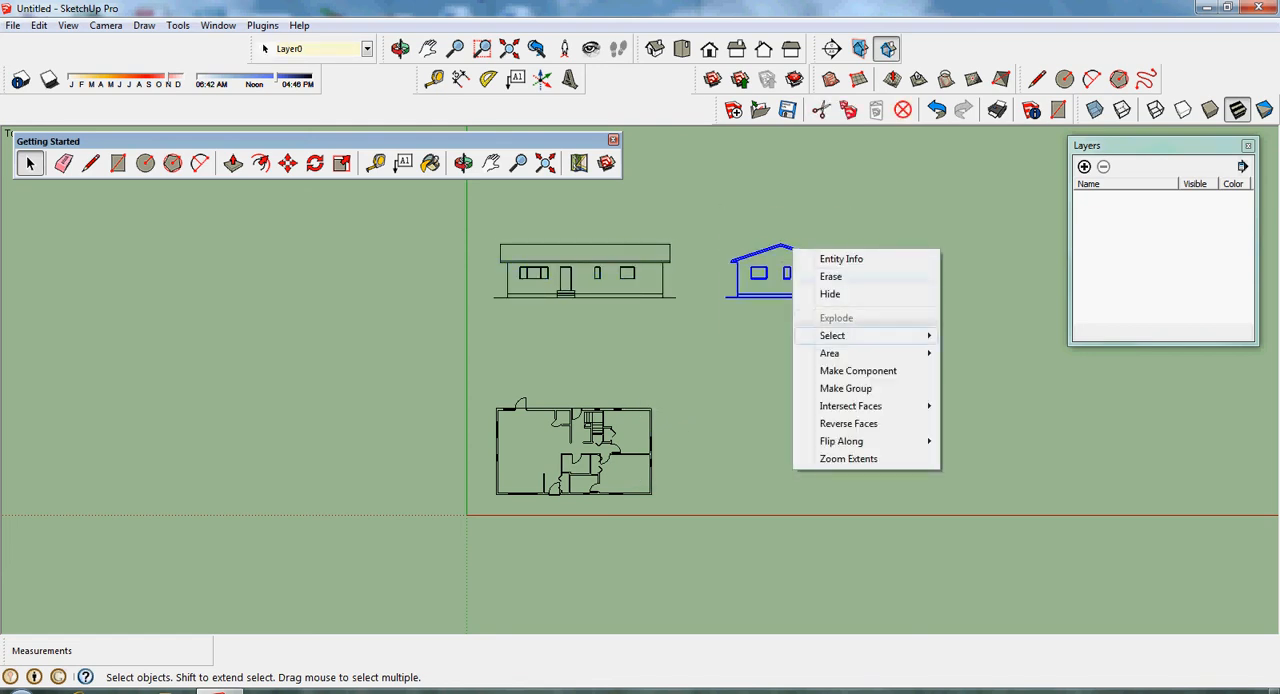
{"action": "left_click", "coordinate": [846, 389]}
{"action": "left_click", "coordinate": [846, 389]}
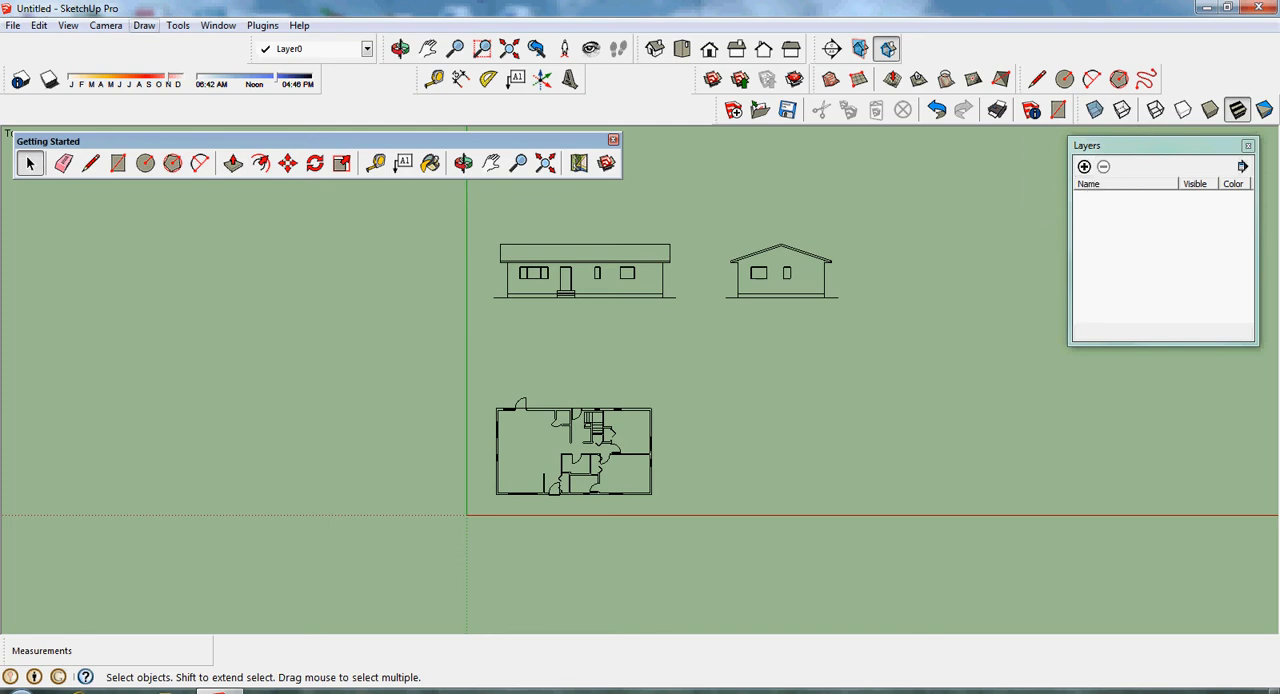
- Add a new layer named "CADD Floor plan"
{"action": "left_click", "coordinate": [218, 26]}
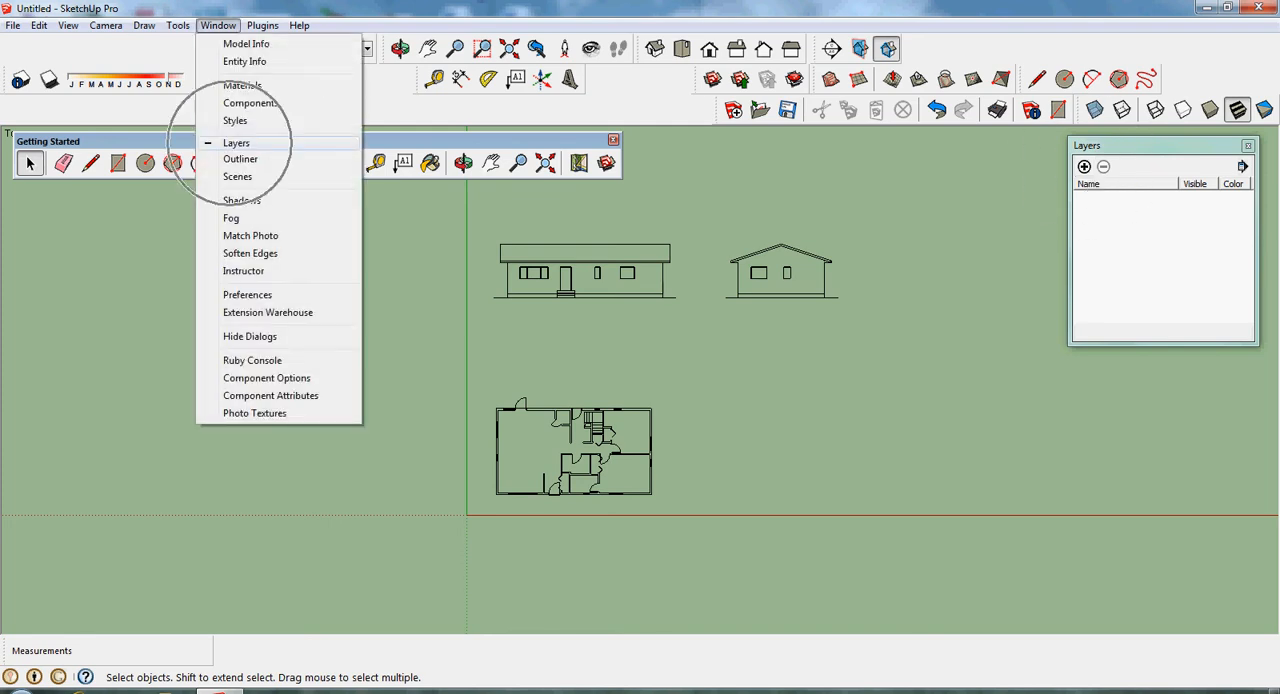
{"action": "left_click", "coordinate": [237, 143]}
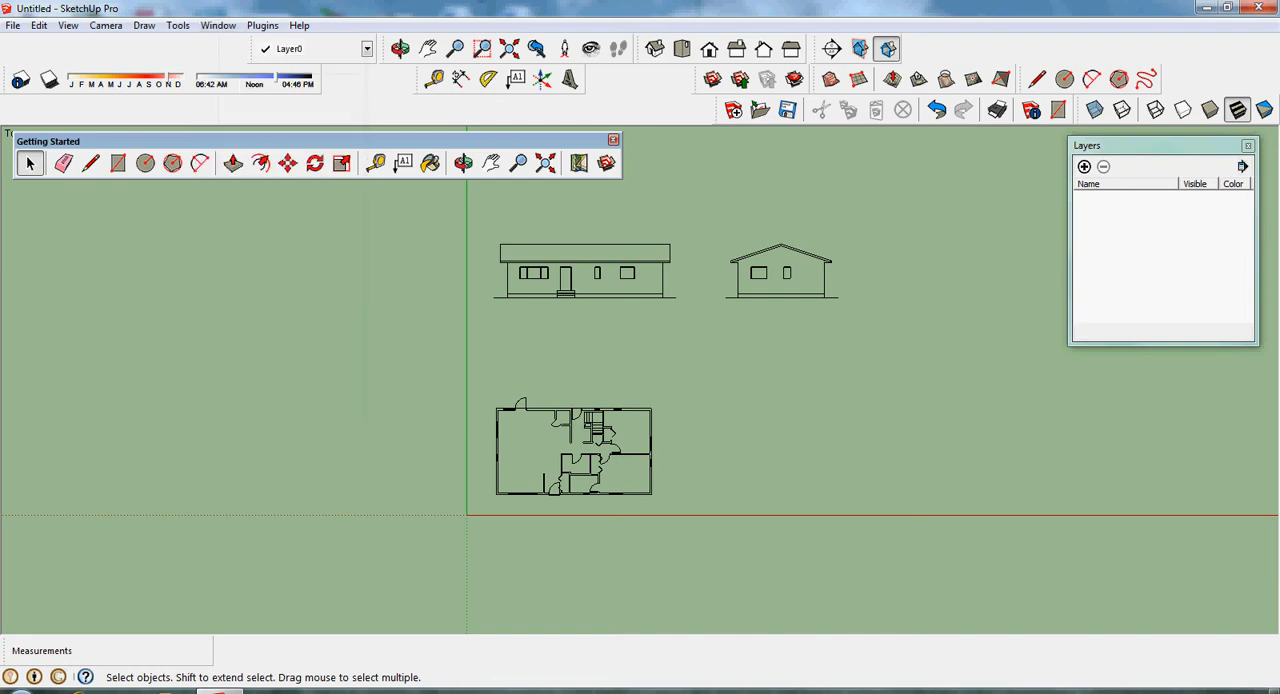
{"action": "left_click", "coordinate": [1084, 166]}
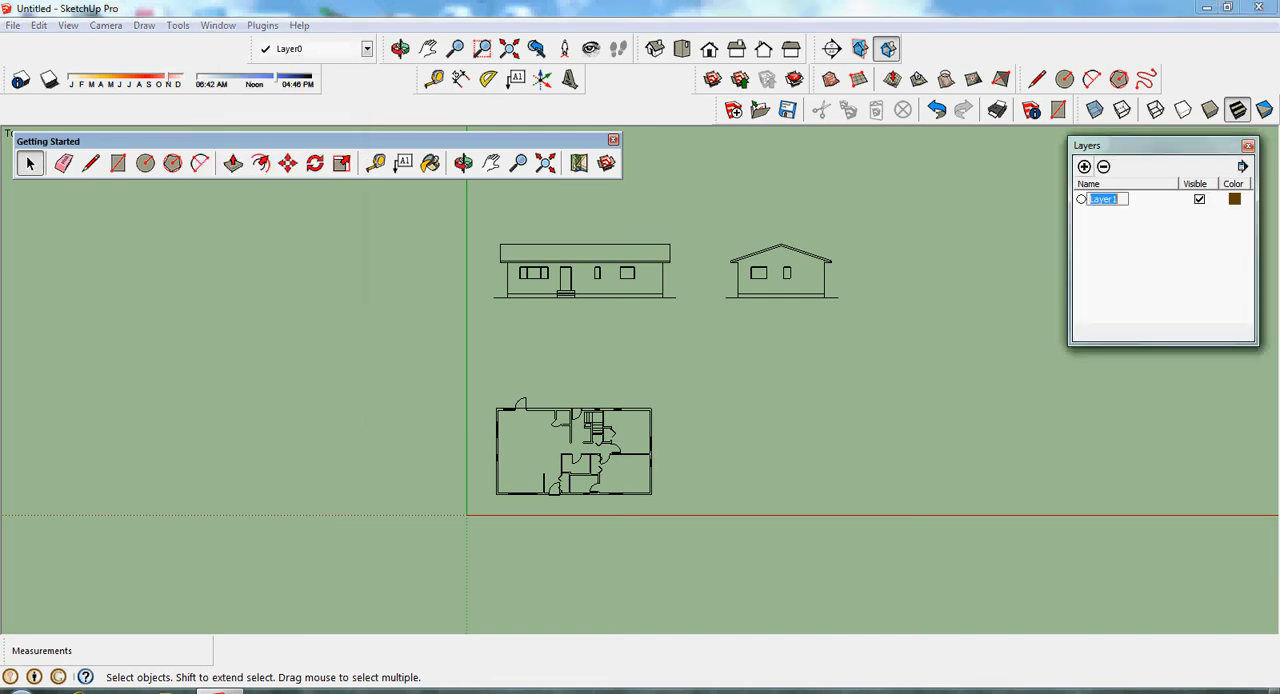
{"action": "type", "text": "Floor plan"}
{"action": "key", "text": "BackSpace"}
{"action": "key", "text": "BackSpace"}
{"action": "key", "text": "BackSpace"}
{"action": "key", "text": "BackSpace"}
{"action": "key", "text": "BackSpace"}
{"action": "key", "text": "BackSpace"}
{"action": "key", "text": "BackSpace"}
{"action": "key", "text": "BackSpace"}
{"action": "key", "text": "BackSpace"}
{"action": "key", "text": "BackSpace"}
{"action": "key", "text": "BackSpace"}
{"action": "type", "text": "CADD Floor plan"}
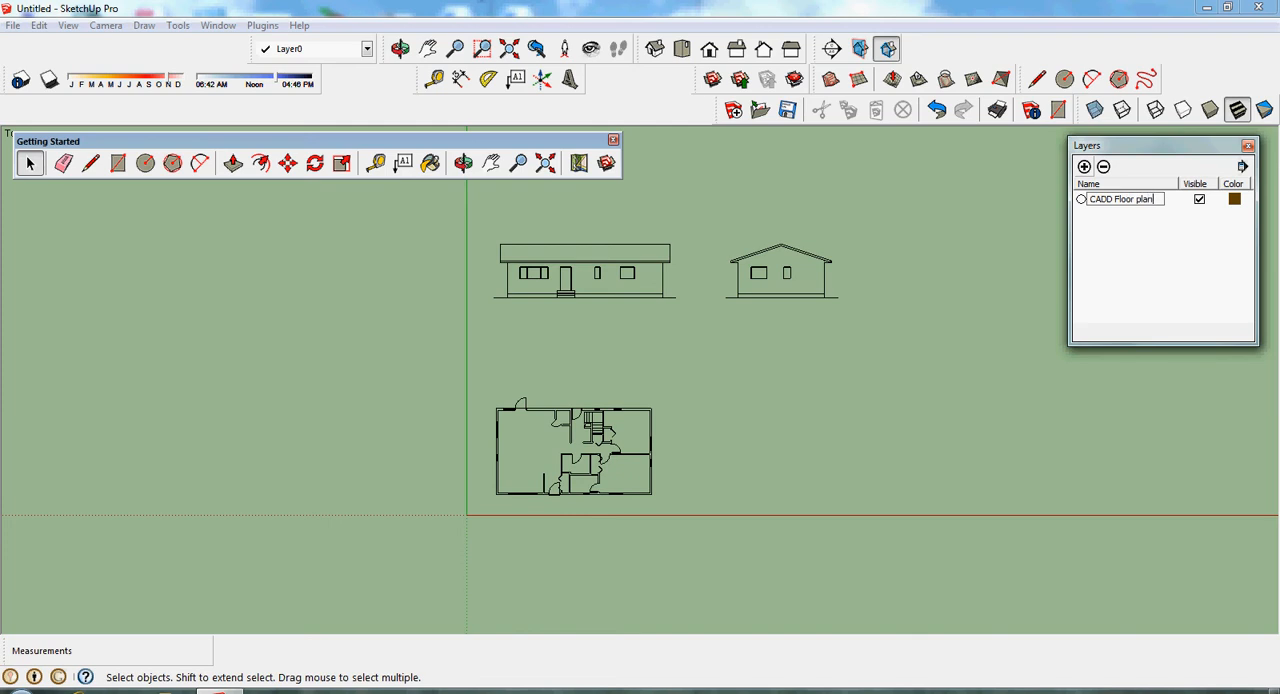
{"action": "key", "text": "Return"}
- Add a second layer named "CADD Elevations"
{"action": "left_click", "coordinate": [1084, 167]}
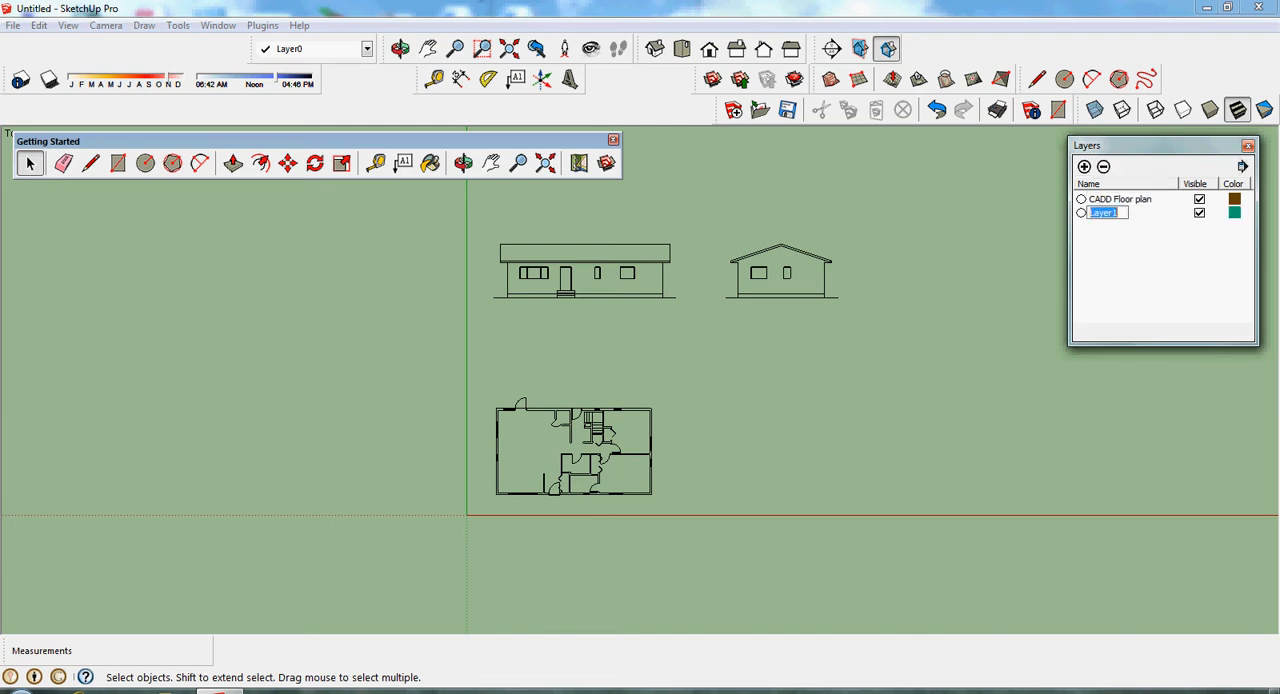
{"action": "type", "text": "CADD Elevations"}
{"action": "key", "text": "Return"}
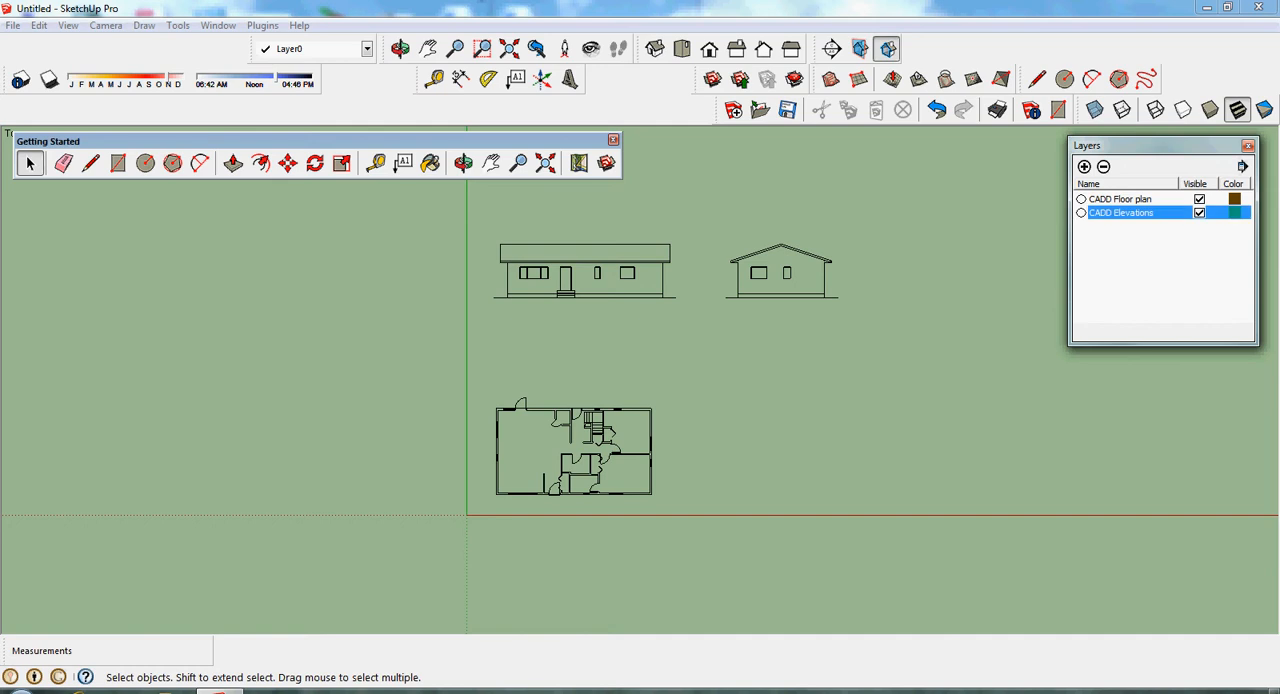
- Assign the floor plan group to the CADD Floor plan layer through its Entity Info and deselect it
{"action": "left_click", "coordinate": [600, 430]}
{"action": "right_click", "coordinate": [575, 409]}
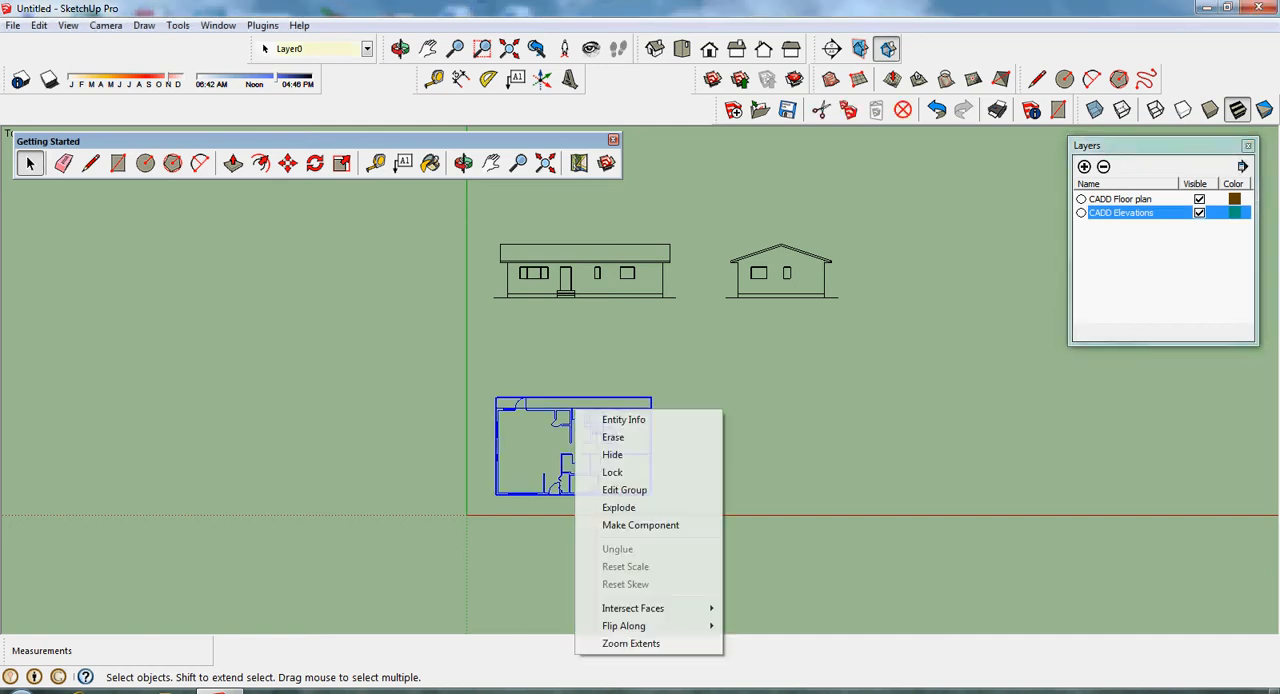
{"action": "left_click", "coordinate": [624, 419]}
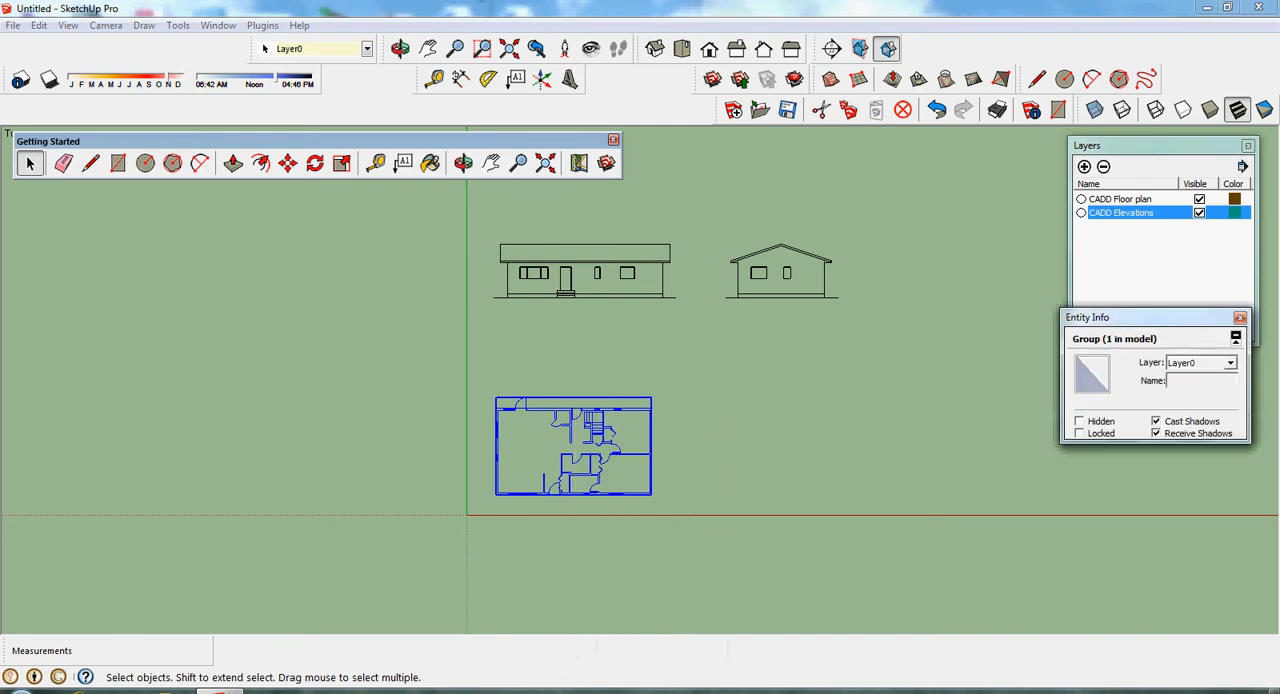
{"action": "left_click_drag", "start_coordinate": [1130, 317], "coordinate": [757, 351]}
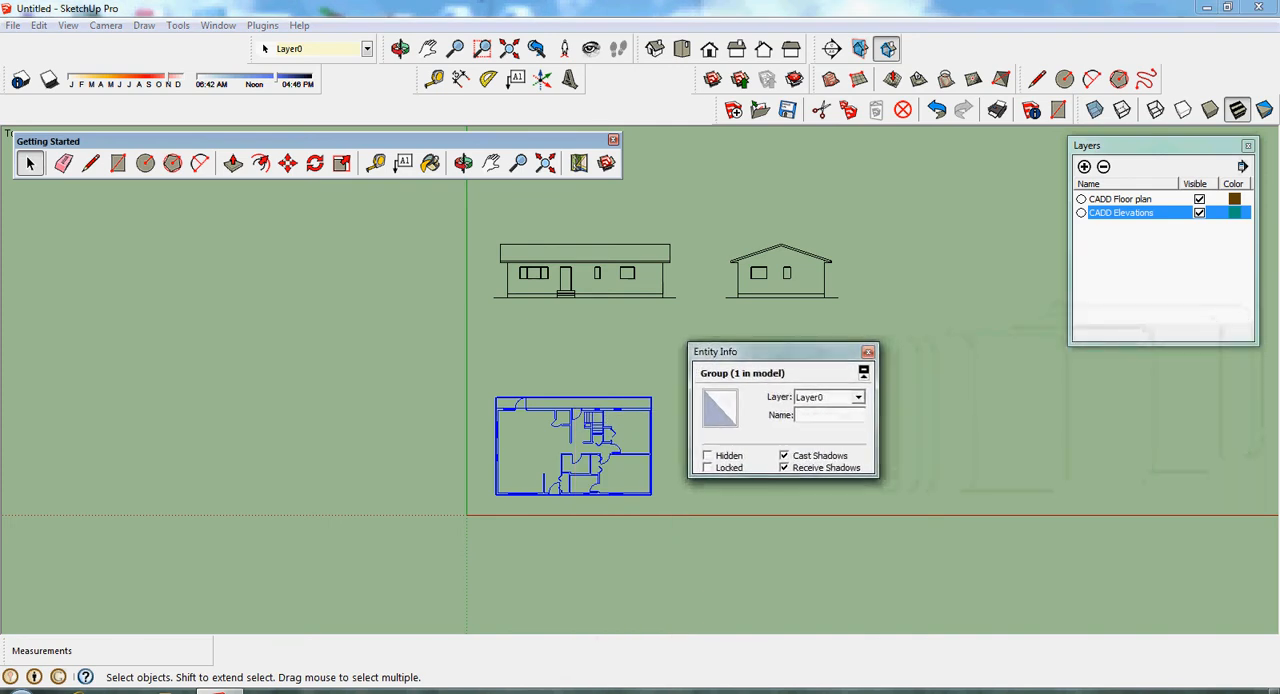
{"action": "left_click", "coordinate": [857, 397]}
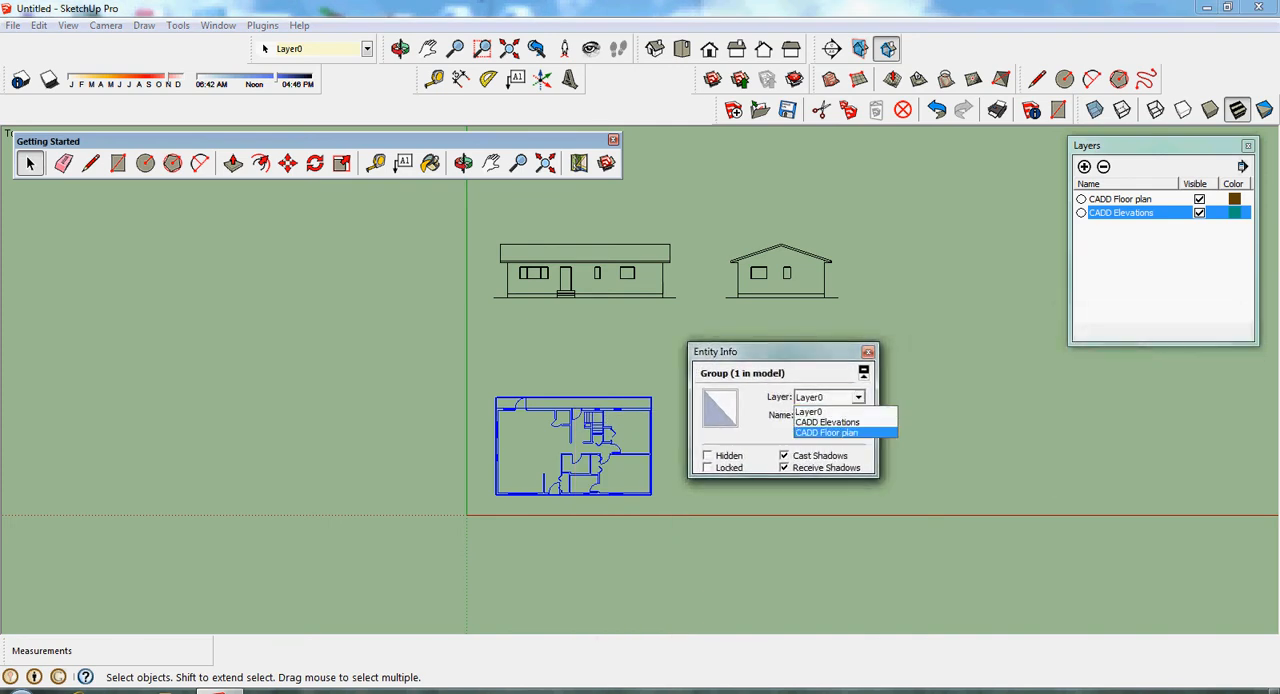
{"action": "left_click", "coordinate": [828, 433]}
{"action": "left_click", "coordinate": [935, 450]}
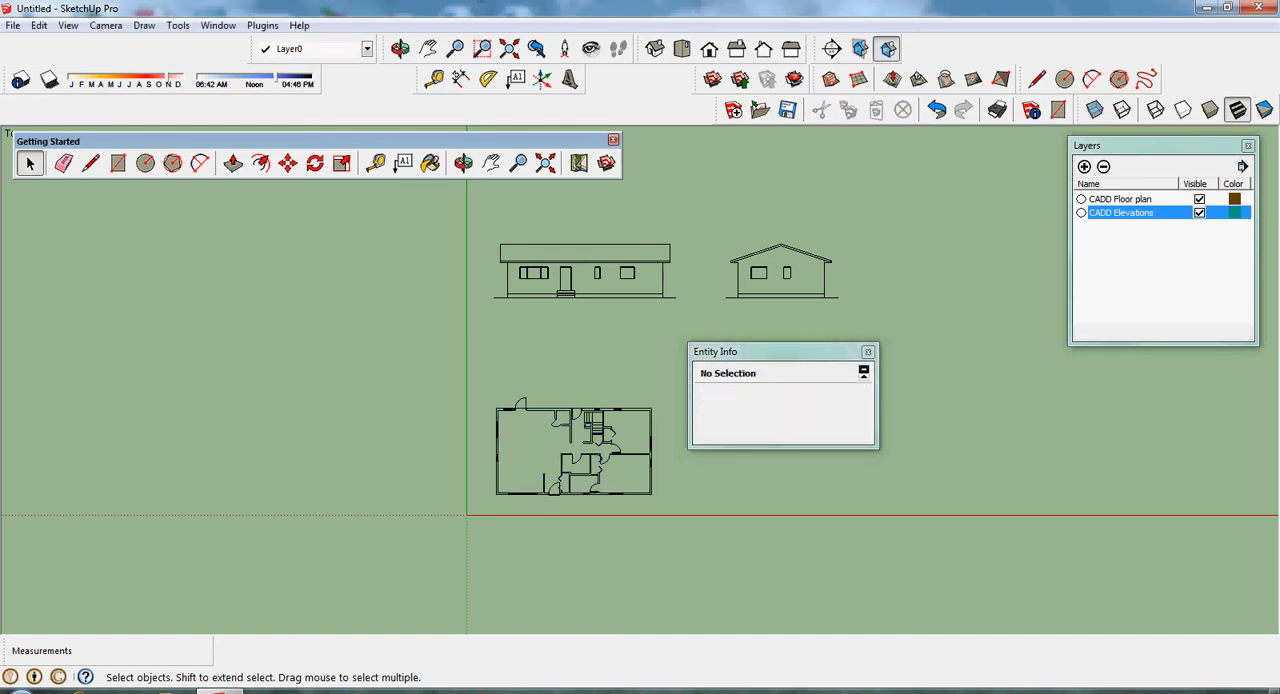
- Assign the front elevation group to the CADD Elevations layer and deselect it
{"action": "left_click", "coordinate": [576, 266]}
{"action": "right_click", "coordinate": [578, 266]}
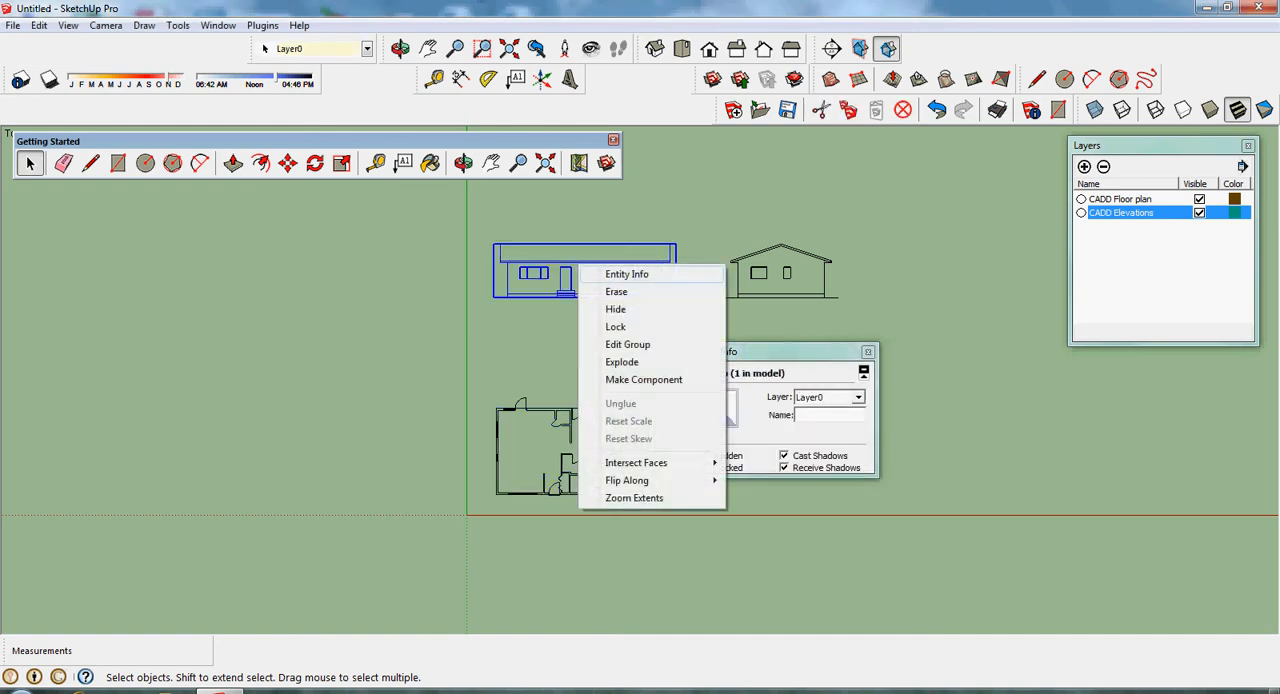
{"action": "left_click", "coordinate": [626, 274]}
{"action": "left_click", "coordinate": [857, 397]}
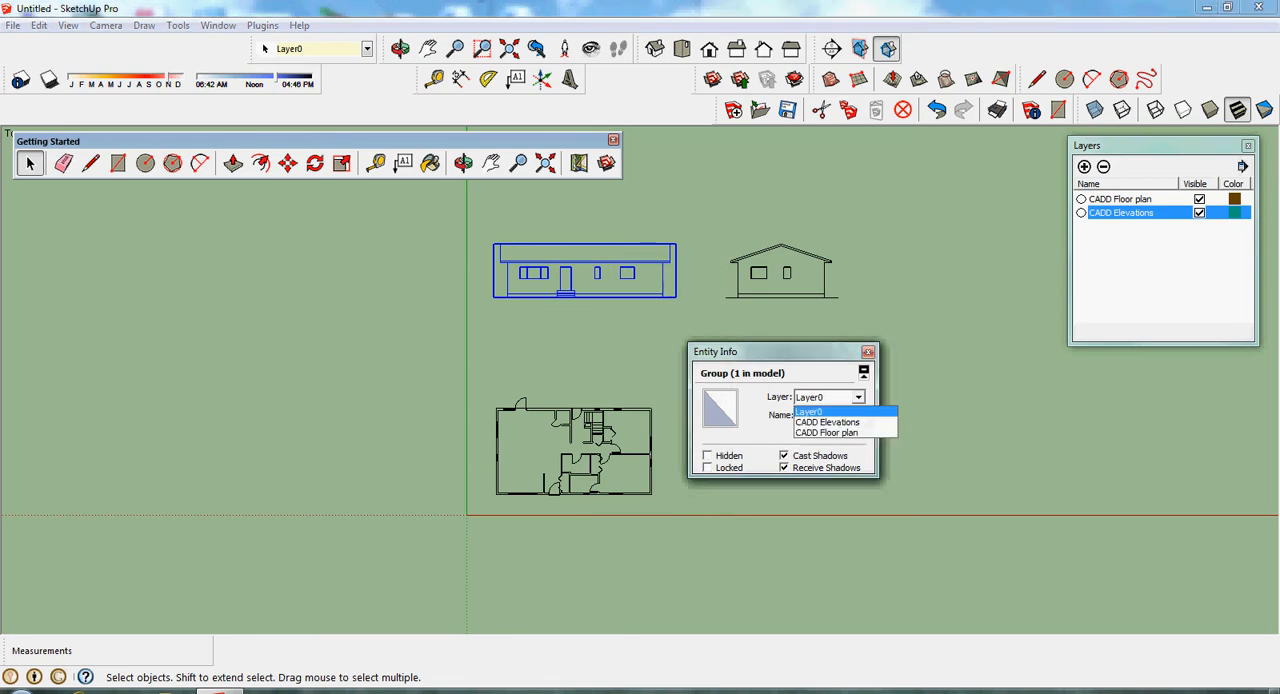
{"action": "left_click", "coordinate": [822, 422]}
{"action": "left_click", "coordinate": [778, 318]}
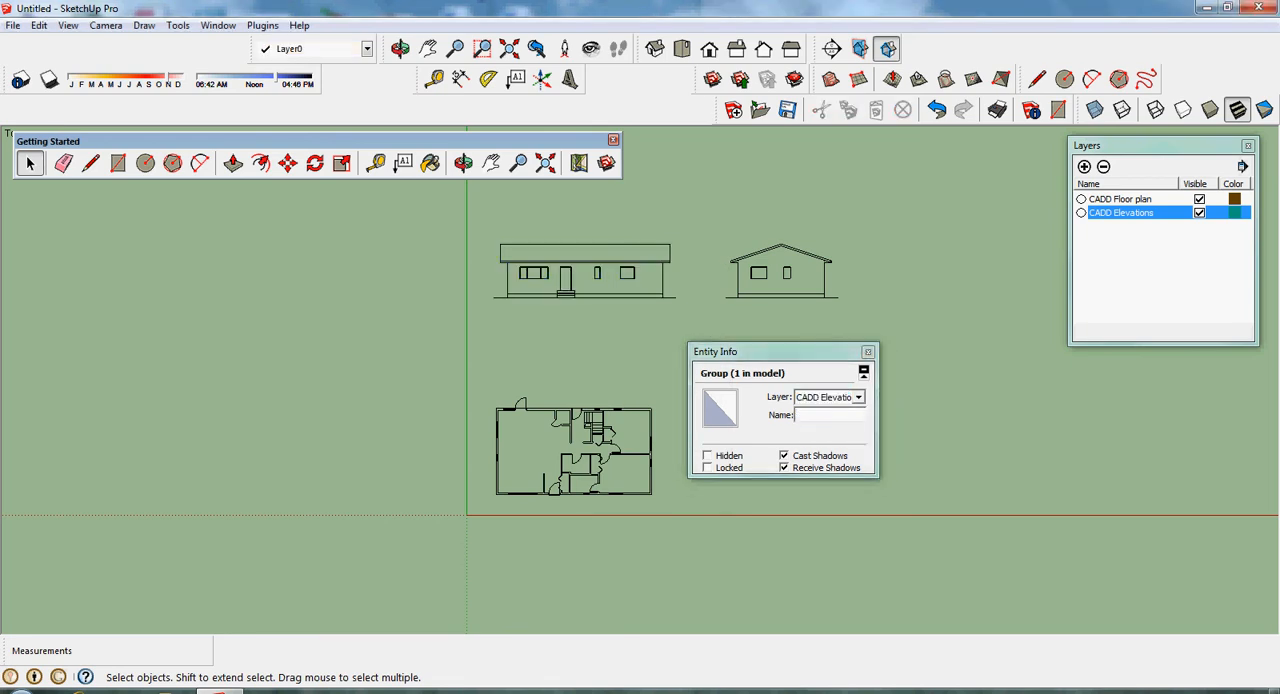
- Assign the gabled side elevation group to the CADD Elevations layer and close Entity Info
{"action": "left_click", "coordinate": [783, 273]}
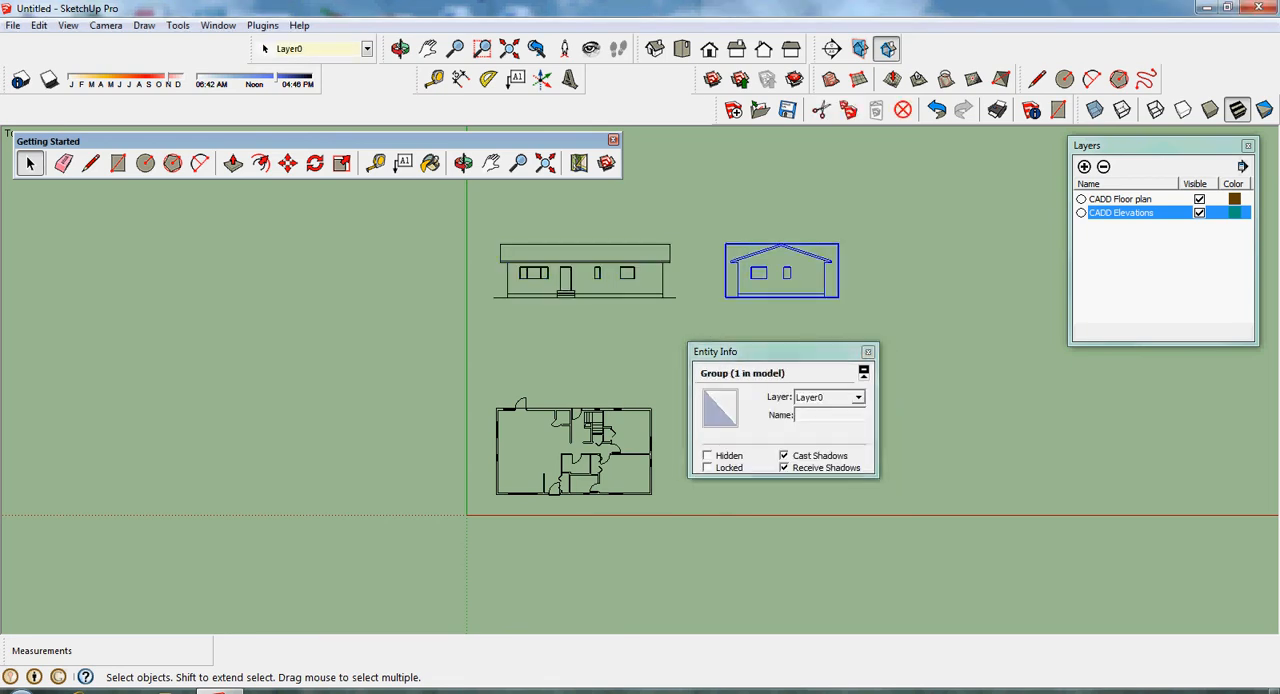
{"action": "left_click", "coordinate": [780, 318]}
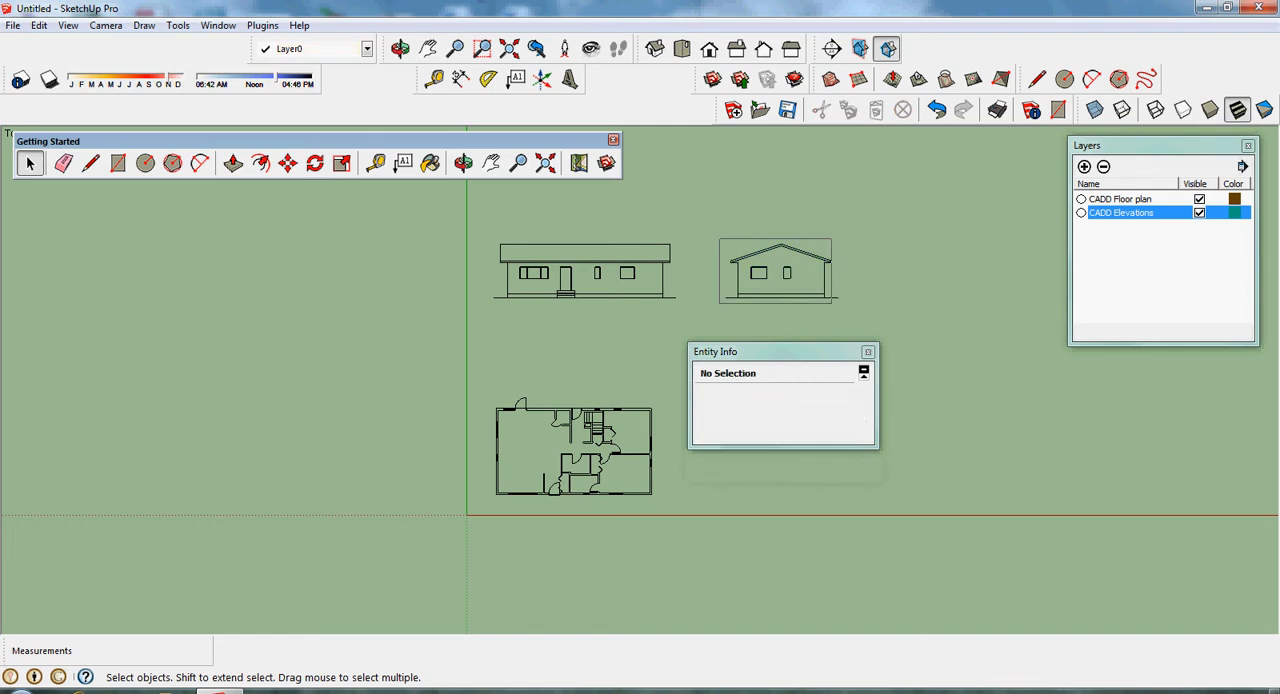
{"action": "right_click", "coordinate": [794, 252]}
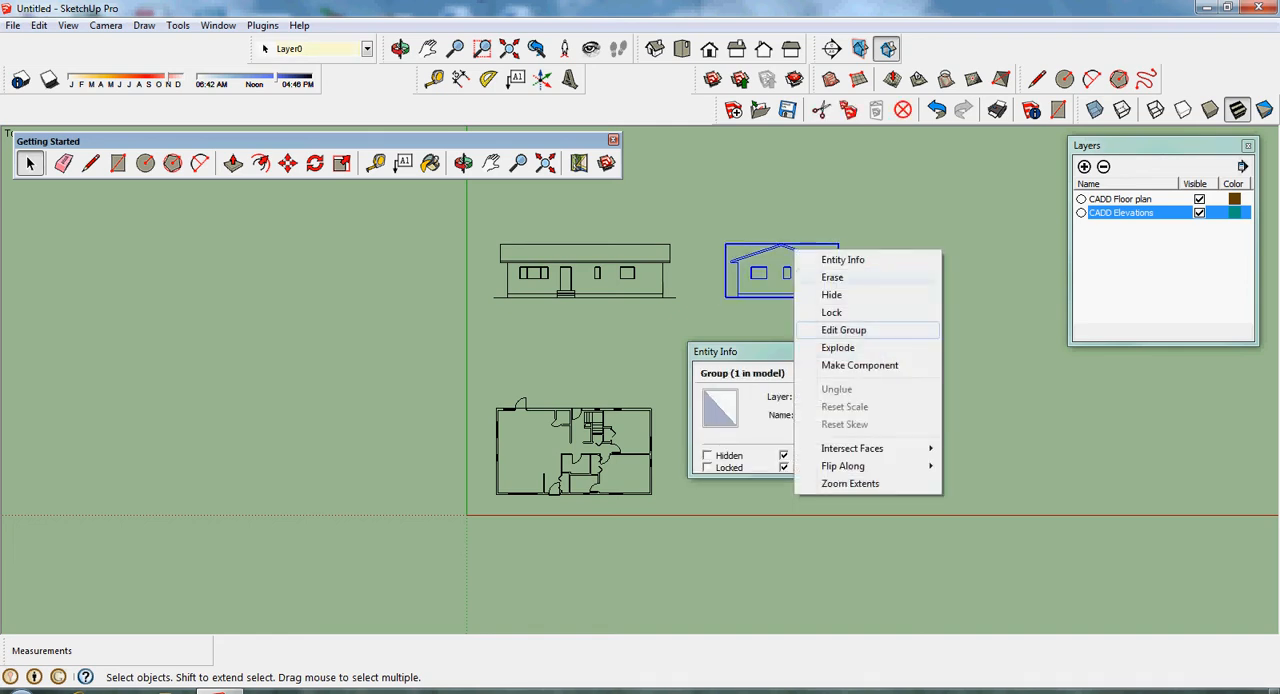
{"action": "left_click", "coordinate": [843, 259]}
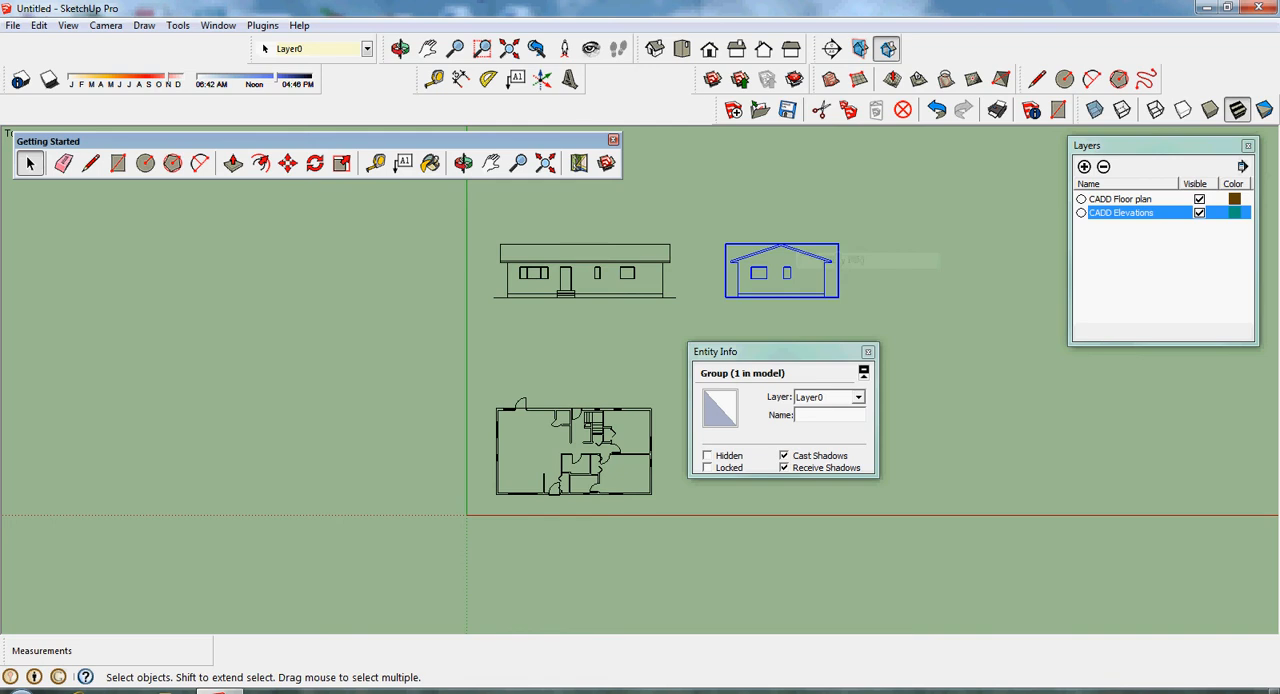
{"action": "left_click", "coordinate": [858, 397]}
{"action": "left_click", "coordinate": [825, 418]}
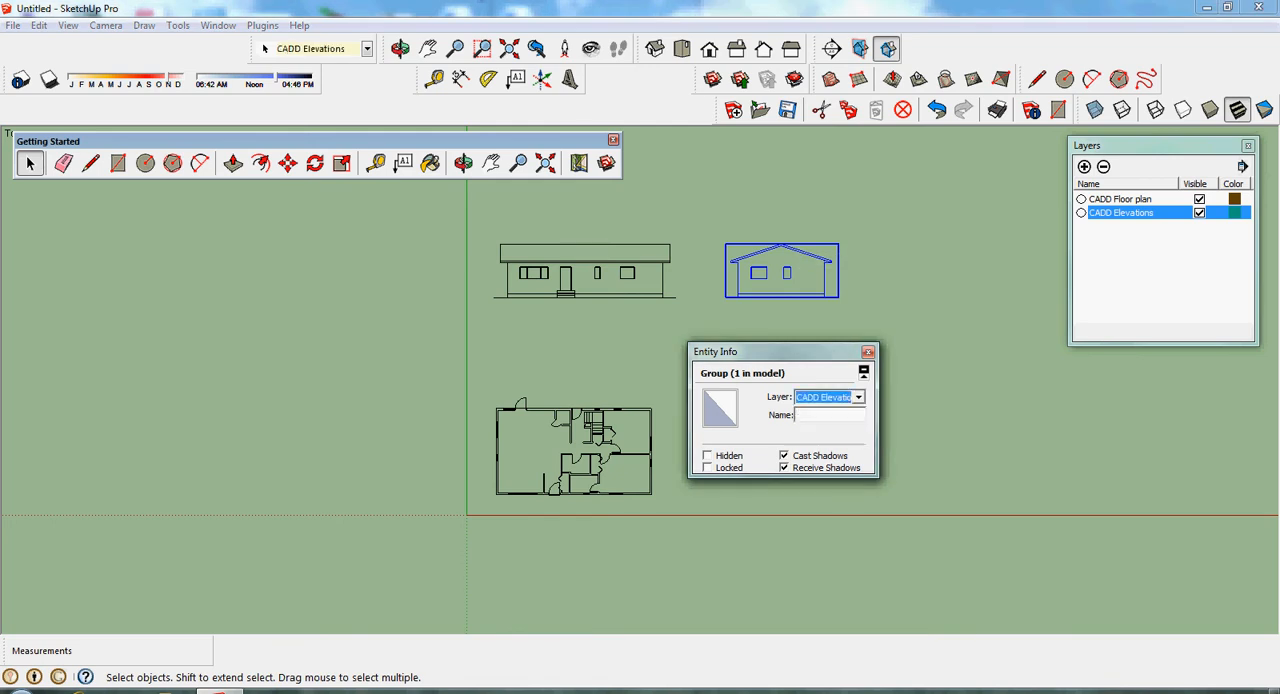
{"action": "left_click", "coordinate": [925, 385]}
{"action": "left_click", "coordinate": [868, 352]}
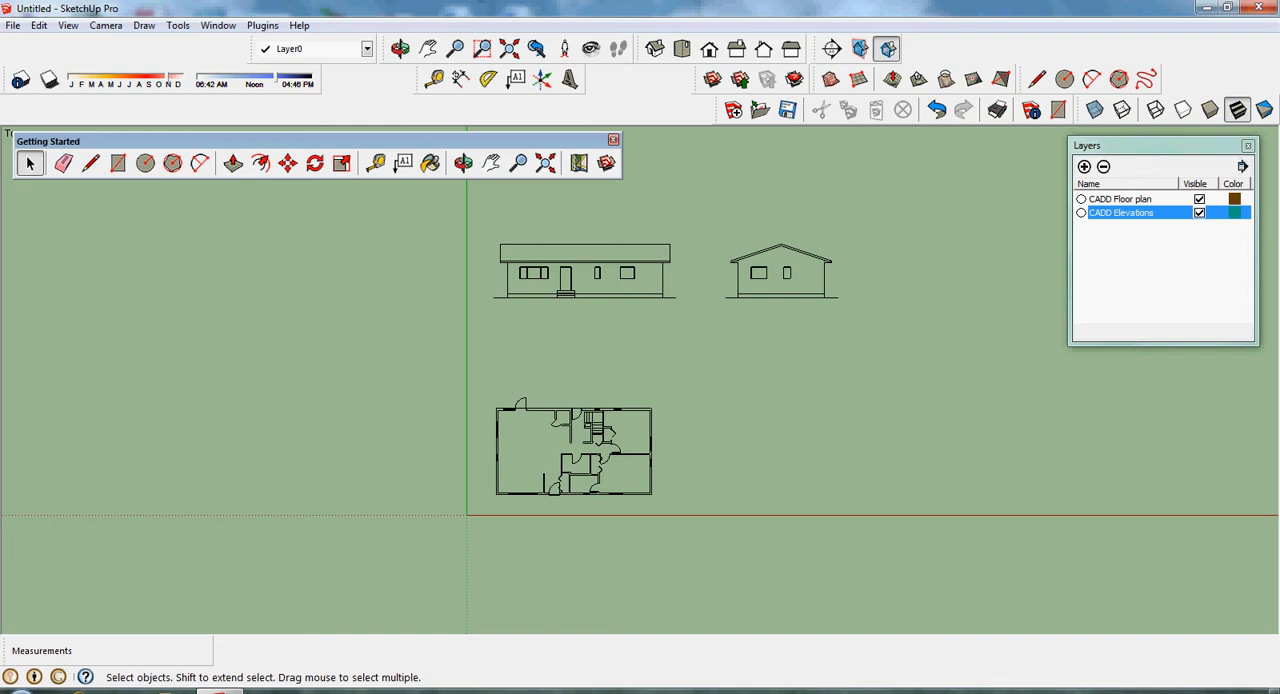
- Lock the front elevation group and the gabled side elevation group
{"action": "left_click", "coordinate": [590, 263]}
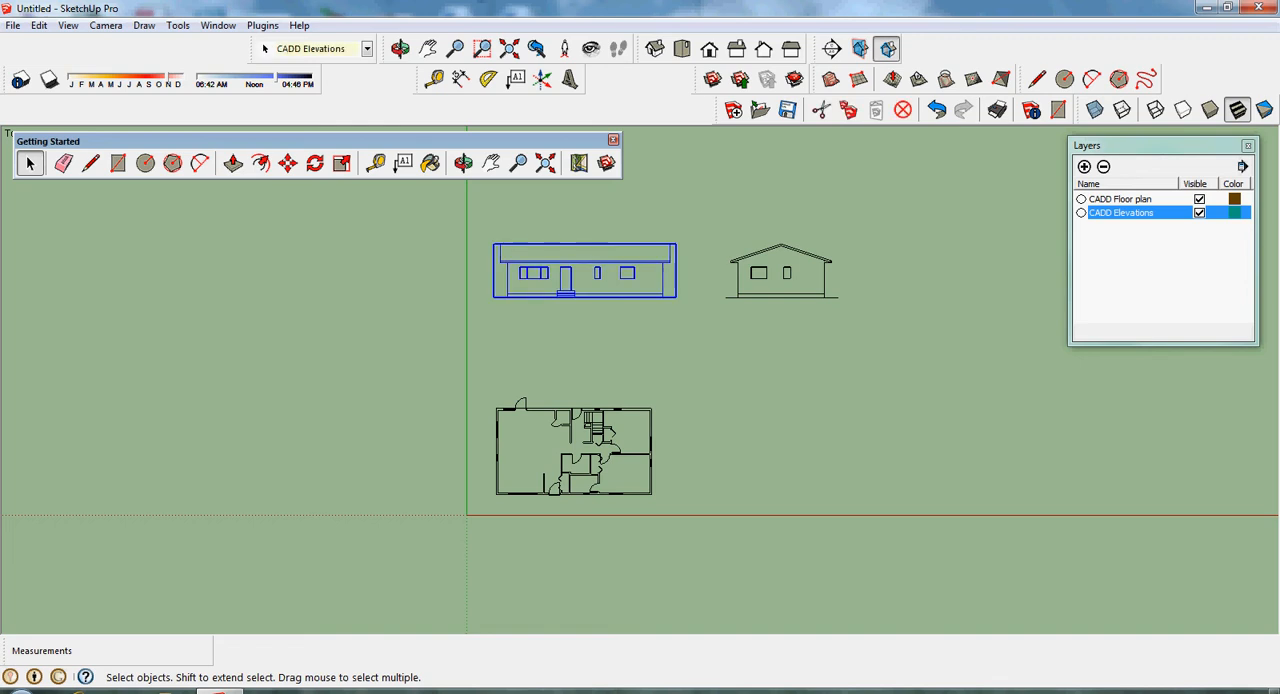
{"action": "right_click", "coordinate": [664, 276]}
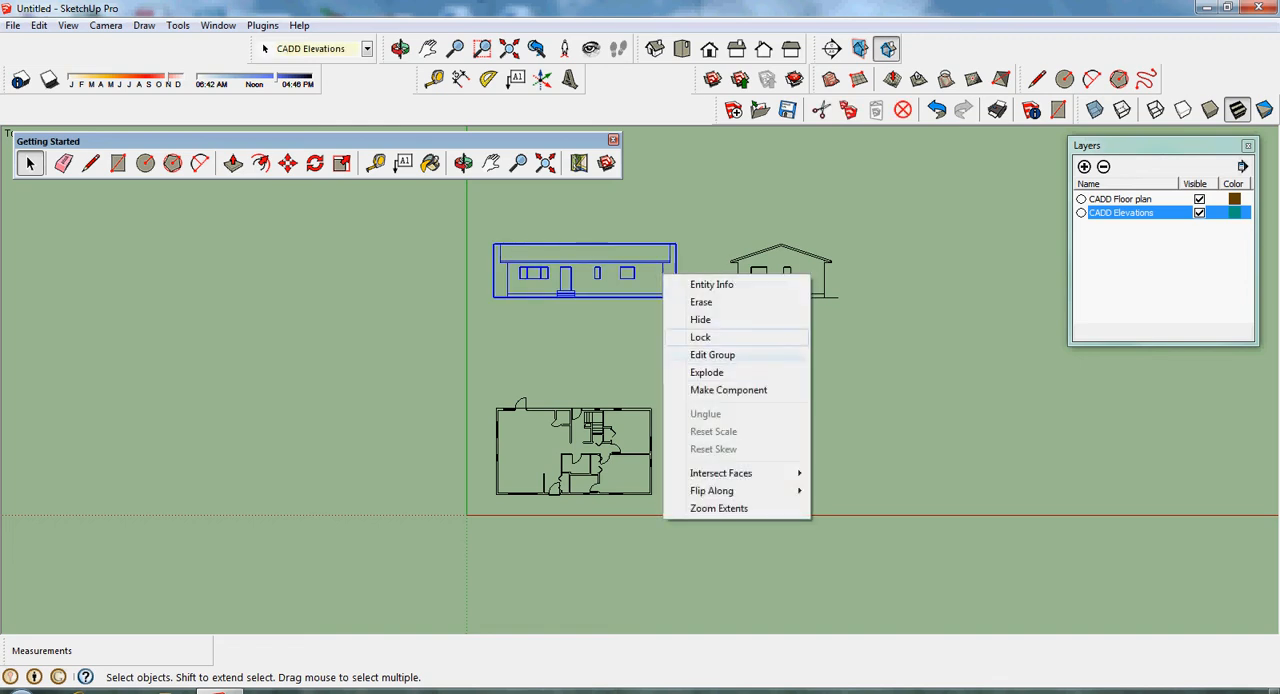
{"action": "left_click", "coordinate": [702, 338]}
{"action": "left_click", "coordinate": [714, 348]}
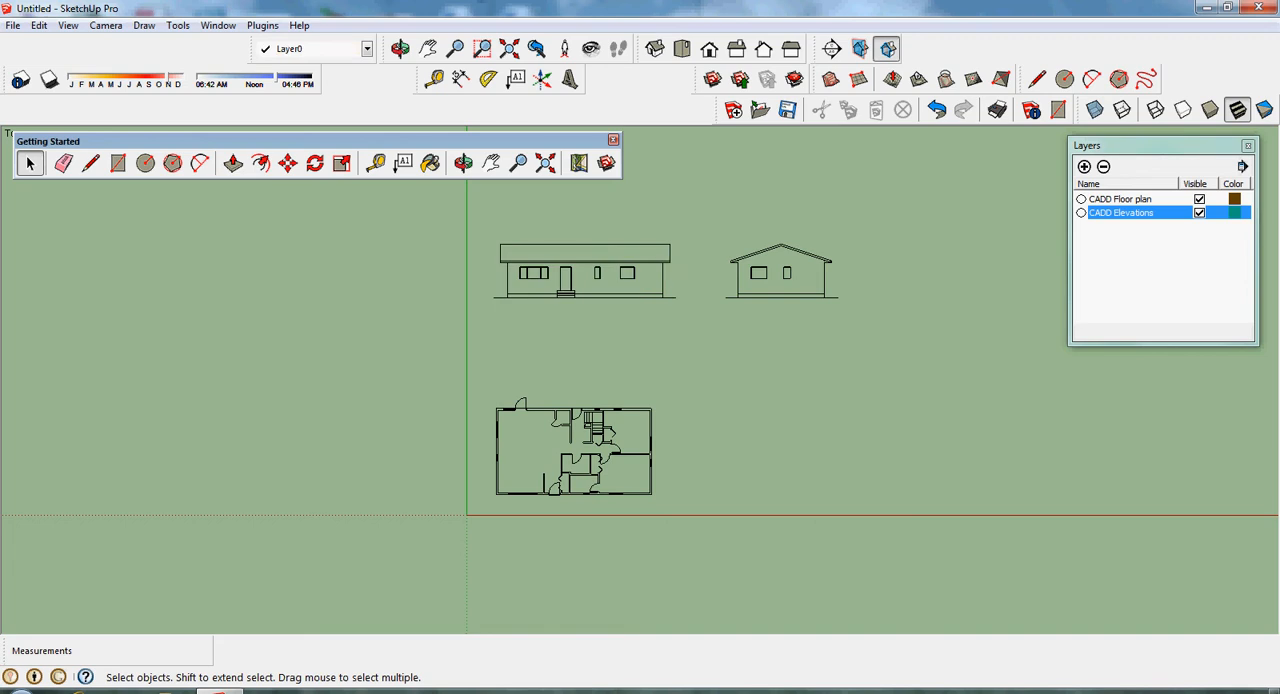
{"action": "left_click", "coordinate": [800, 256]}
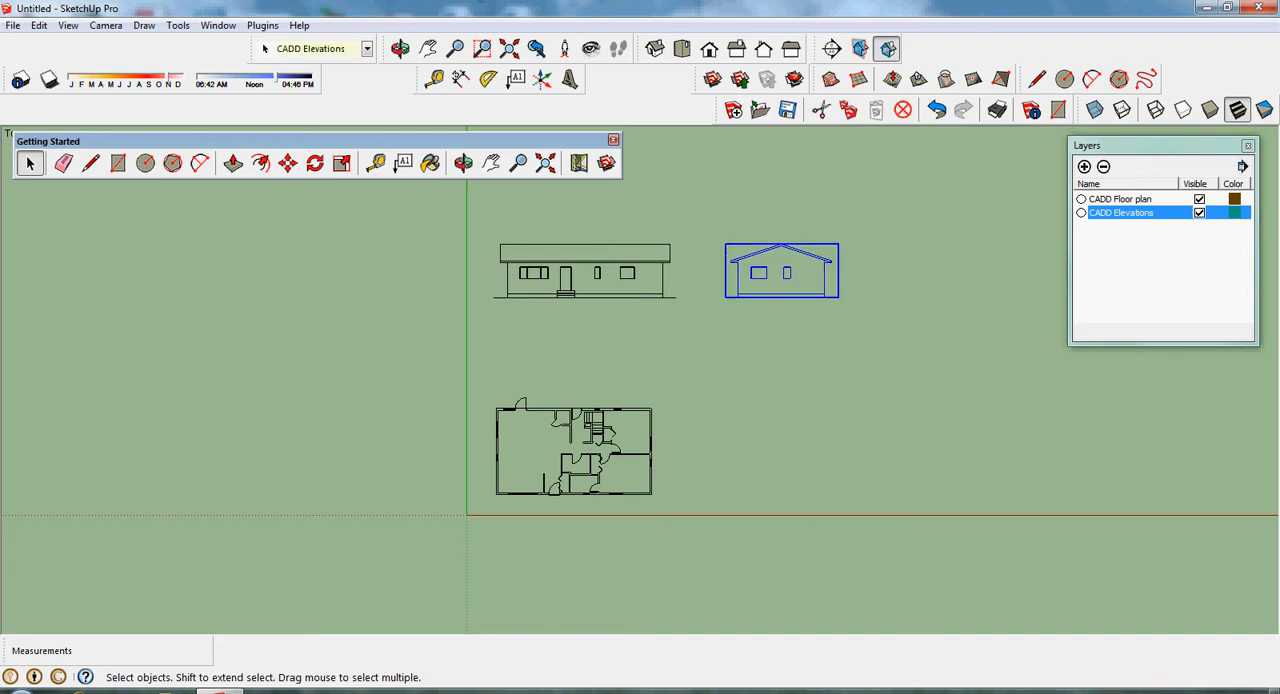
{"action": "right_click", "coordinate": [800, 256]}
{"action": "left_click", "coordinate": [840, 313]}
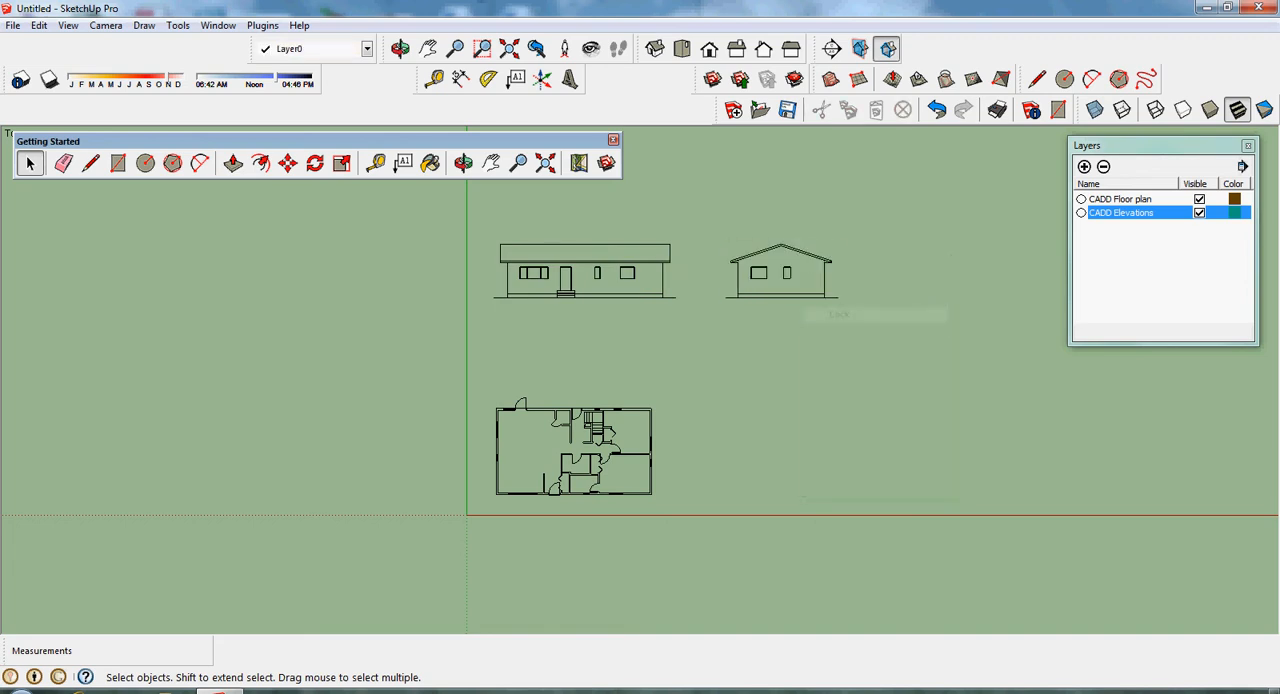
- Select the whole floor plan group and lock it
{"action": "left_click_drag", "start_coordinate": [472, 514], "coordinate": [688, 380]}
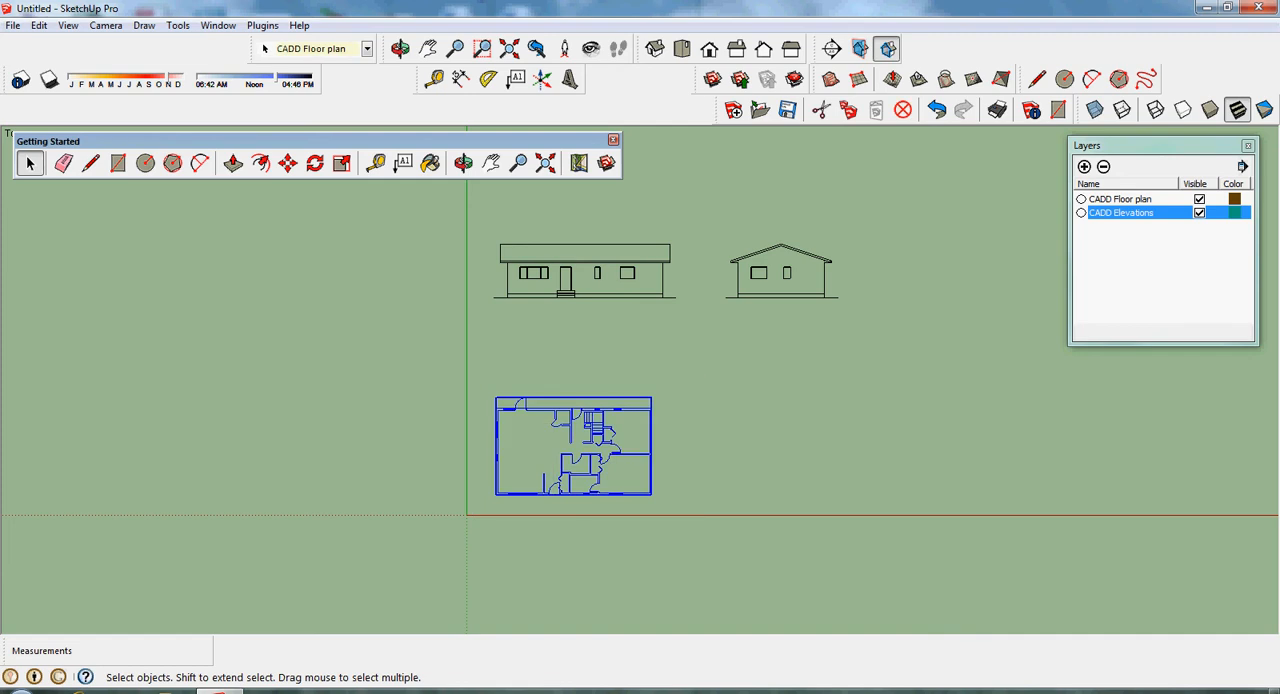
{"action": "right_click", "coordinate": [621, 410]}
{"action": "left_click", "coordinate": [658, 473]}
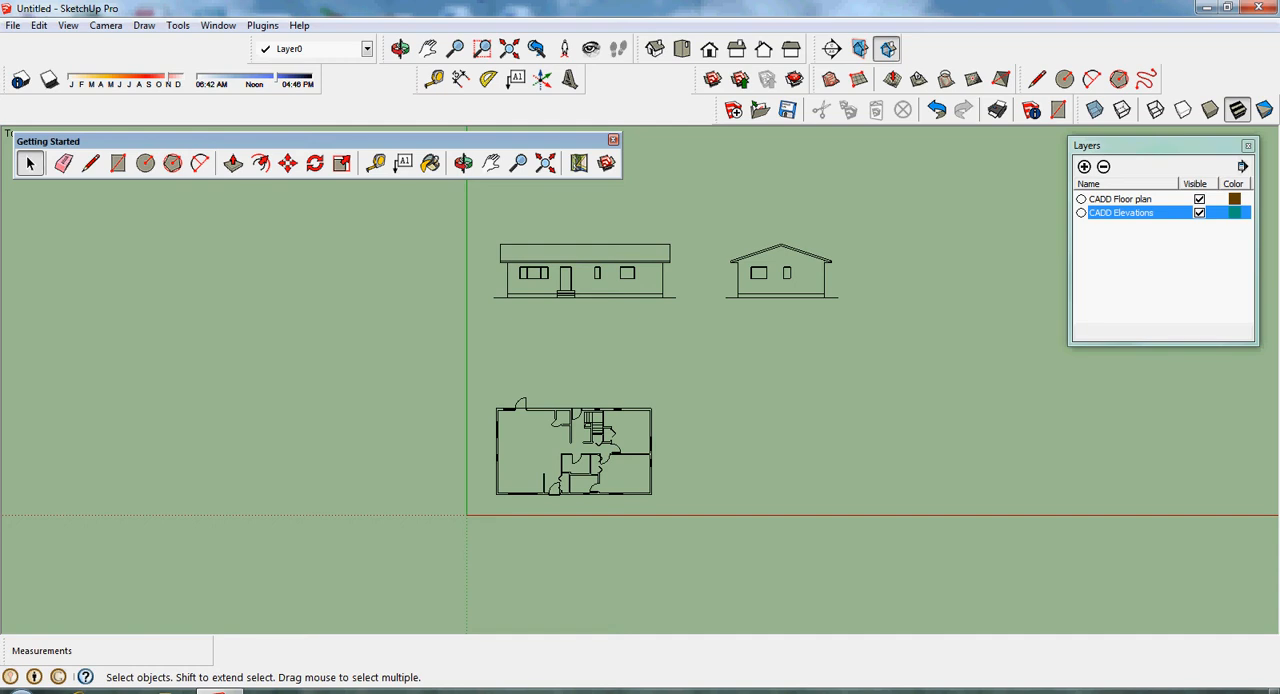
- Switch the camera out of Parallel Projection and back to Parallel Projection
{"action": "scroll", "coordinate": [688, 398], "scroll_direction": "up", "scroll_amount": 5}
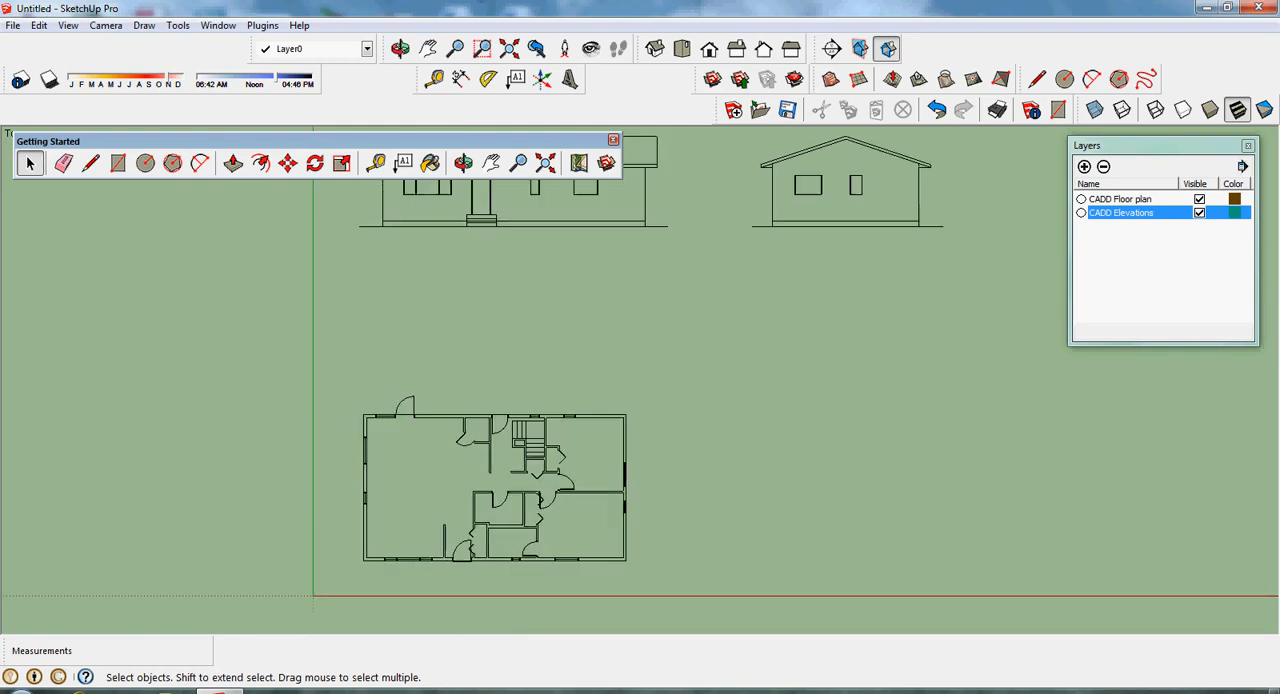
{"action": "left_click", "coordinate": [490, 163]}
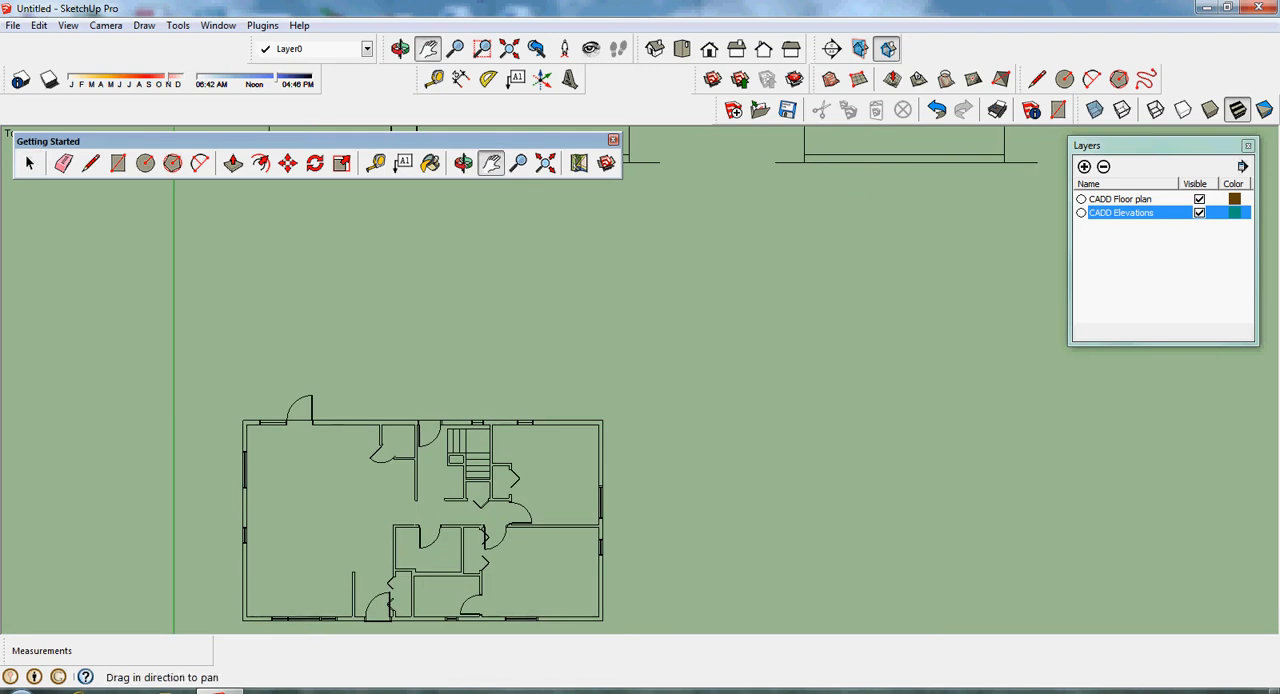
{"action": "left_click_drag", "start_coordinate": [694, 507], "coordinate": [876, 390]}
{"action": "scroll", "coordinate": [876, 390], "scroll_direction": "up", "scroll_amount": 2}
{"action": "scroll", "coordinate": [868, 397], "scroll_direction": "up", "scroll_amount": 1}
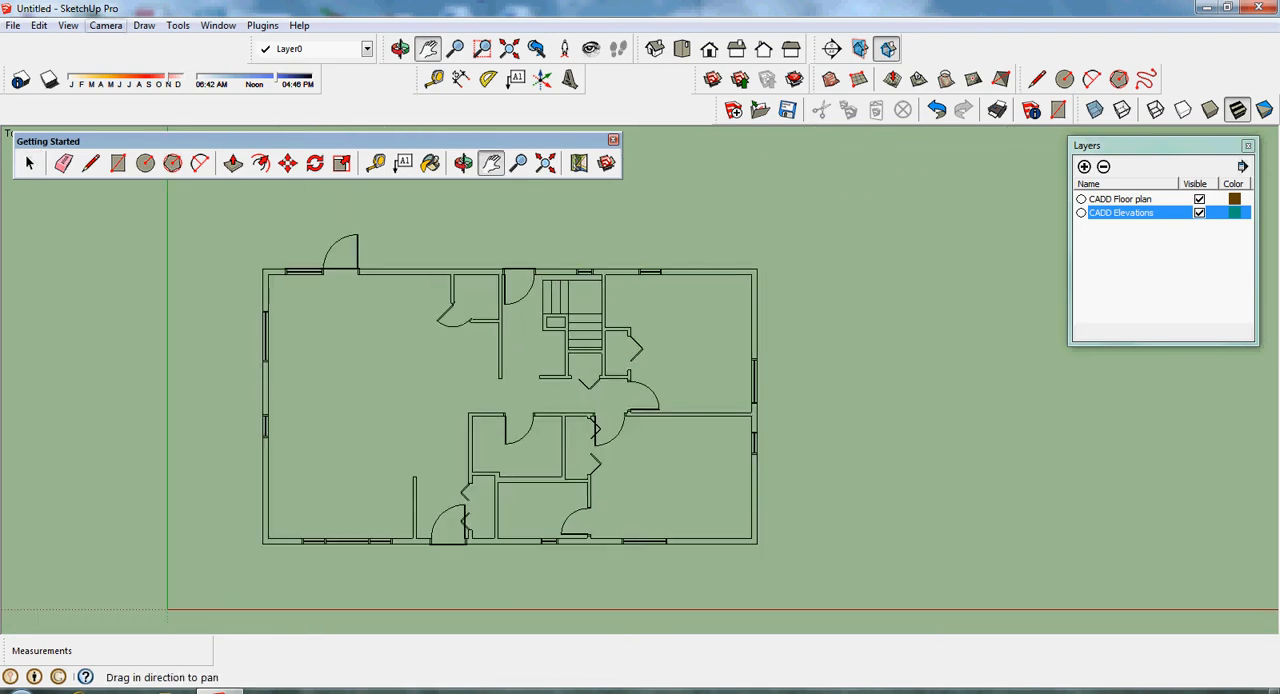
{"action": "left_click", "coordinate": [105, 25]}
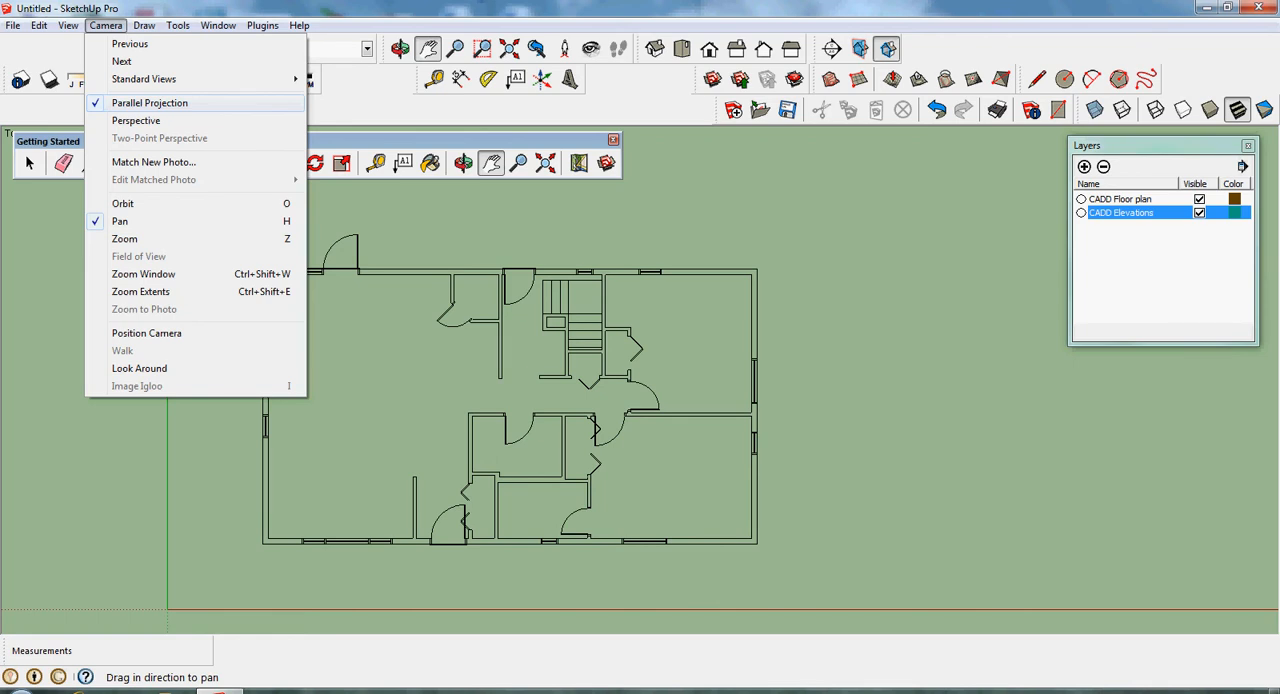
{"action": "left_click", "coordinate": [150, 103]}
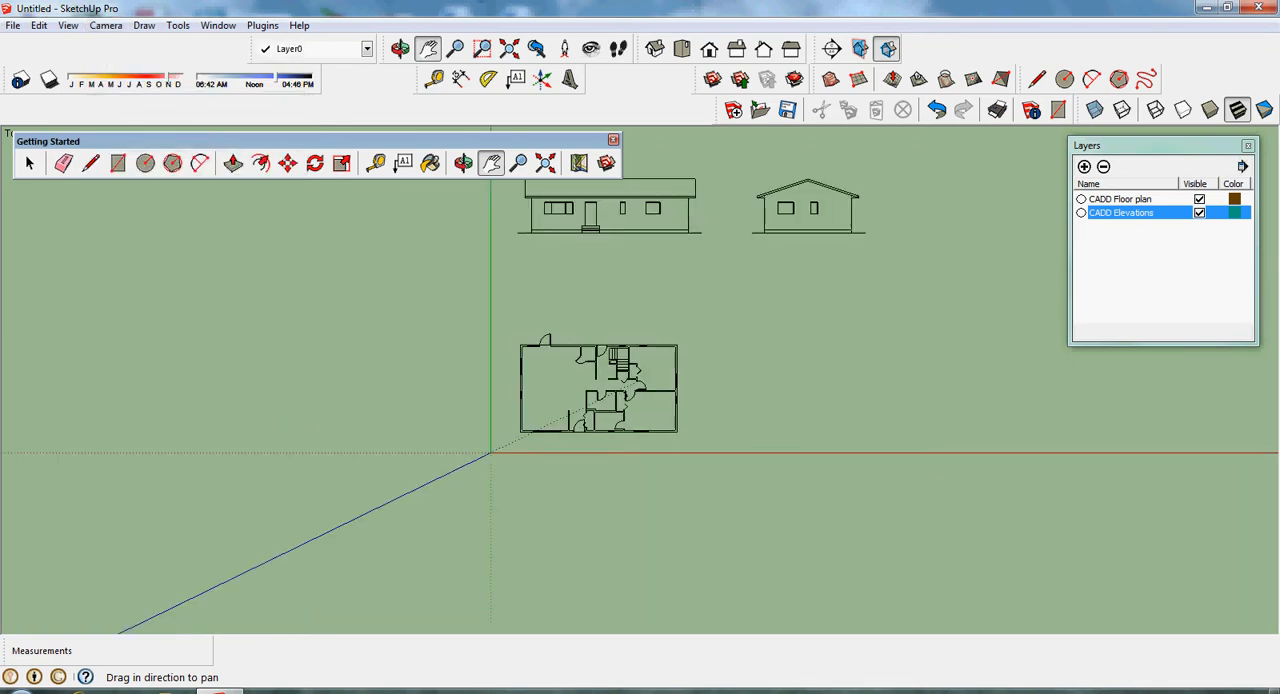
{"action": "left_click", "coordinate": [106, 25]}
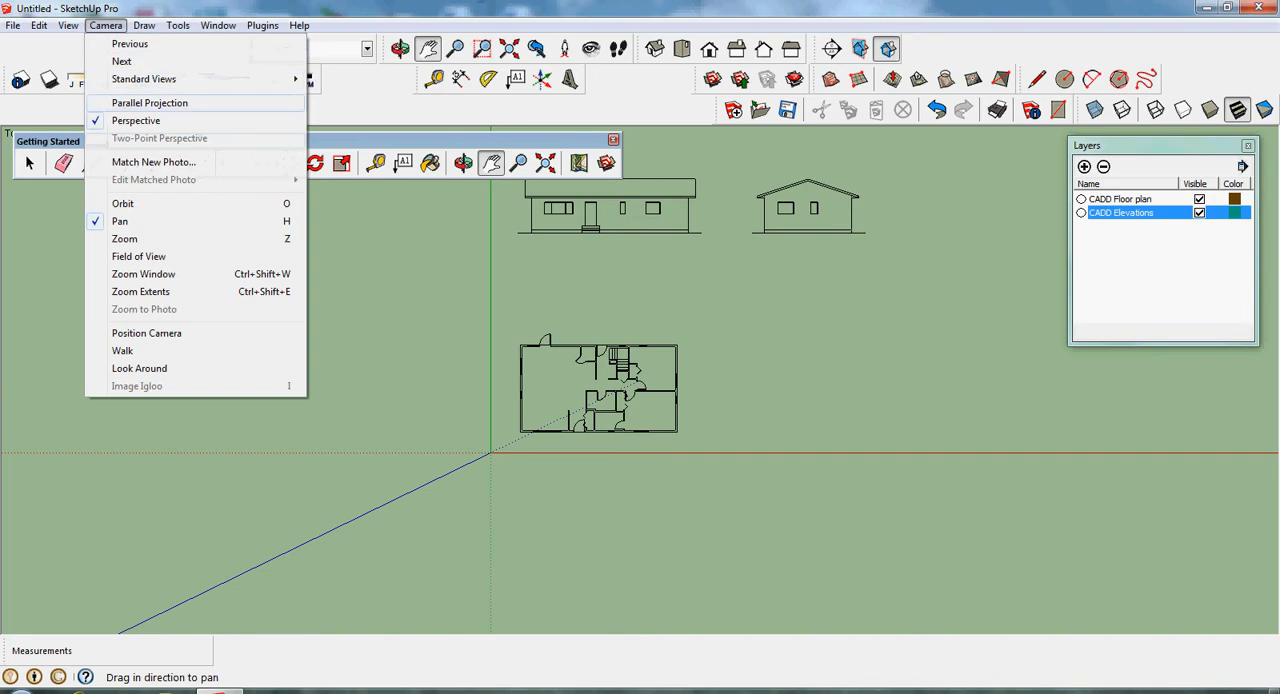
{"action": "left_click", "coordinate": [150, 103]}
- Trace the exterior walls with two corner-to-corner rectangles: 44' by 24' 6" along the outer faces and 43' by 23' 6" along the inner faces
{"action": "scroll", "coordinate": [620, 500], "scroll_direction": "up", "scroll_amount": 3}
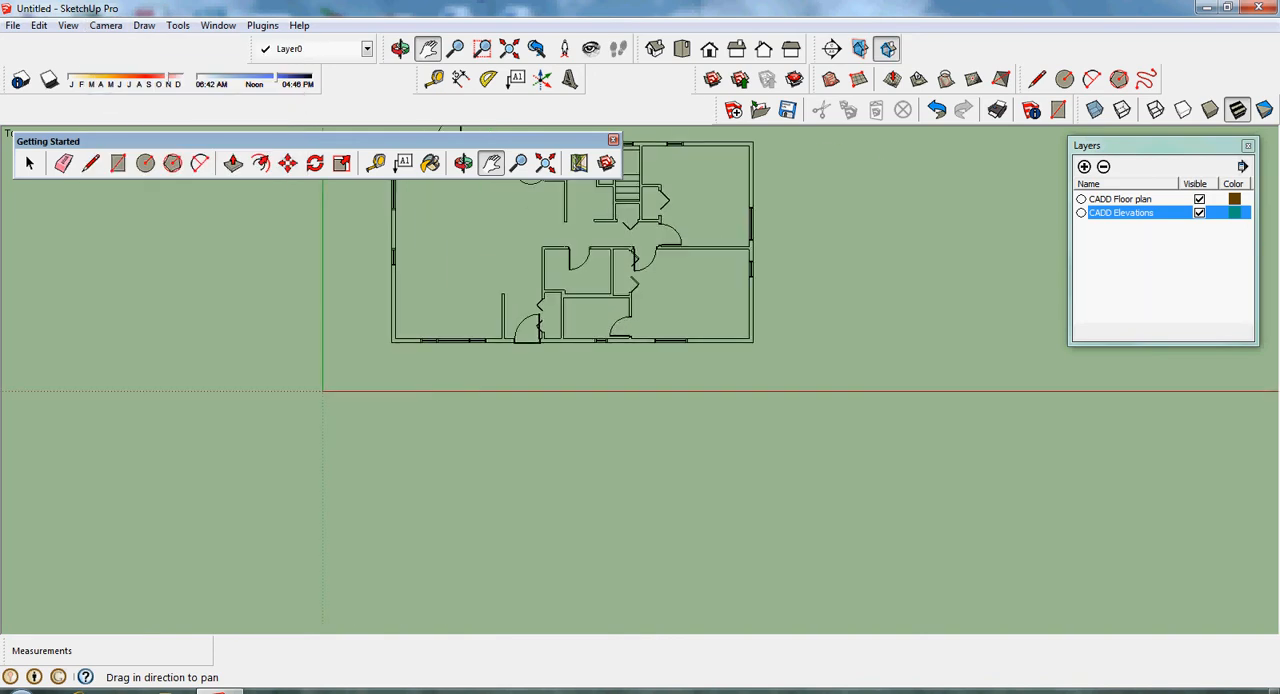
{"action": "left_click_drag", "start_coordinate": [714, 208], "coordinate": [716, 357]}
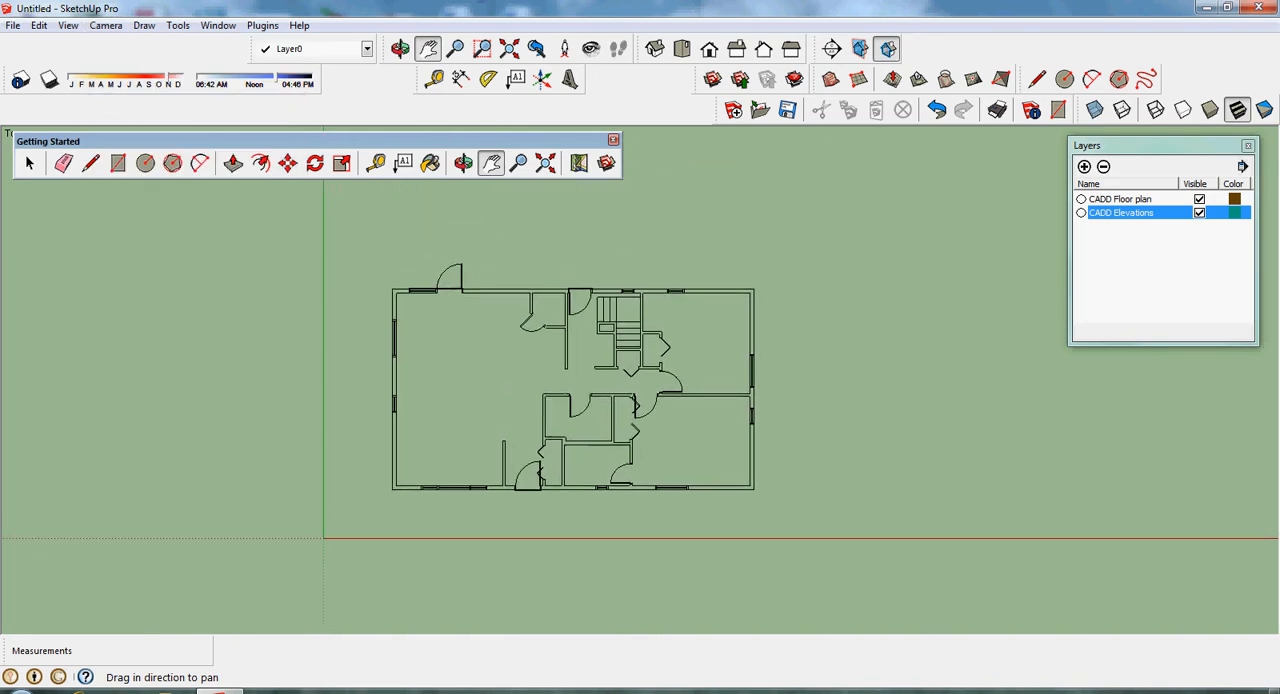
{"action": "scroll", "coordinate": [716, 357], "scroll_direction": "up", "scroll_amount": 4}
{"action": "scroll", "coordinate": [723, 364], "scroll_direction": "up", "scroll_amount": 1}
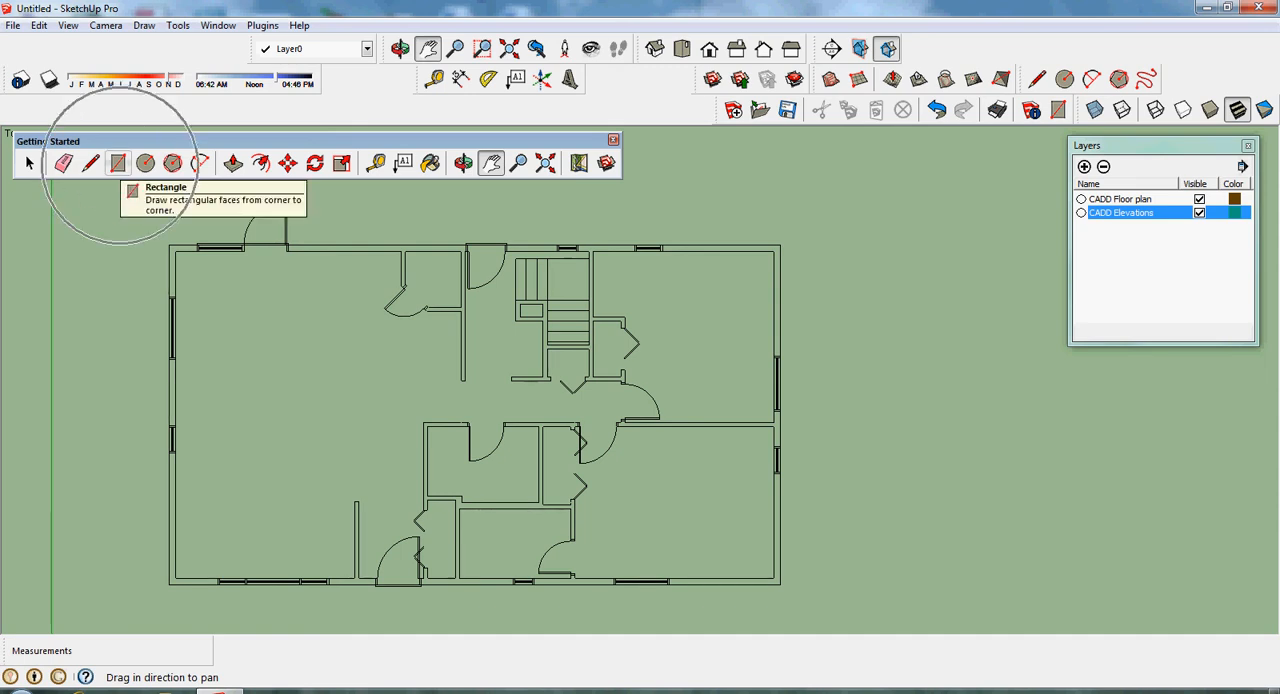
{"action": "left_click", "coordinate": [118, 163]}
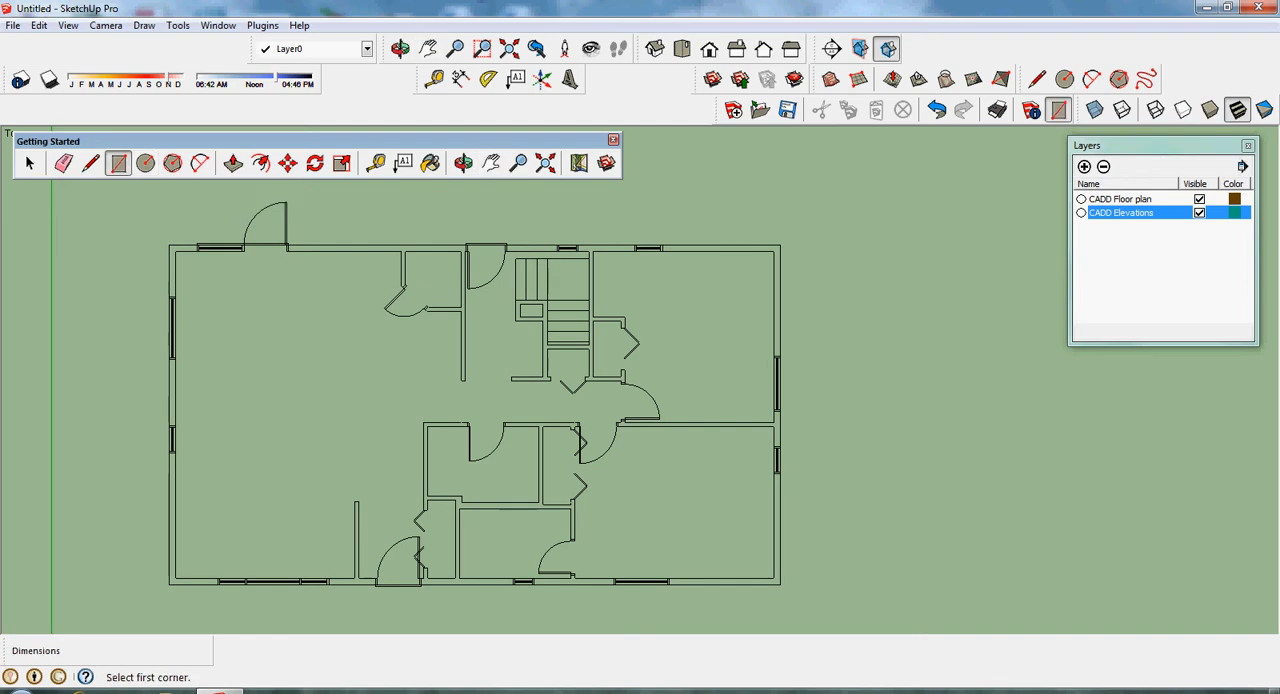
{"action": "left_click", "coordinate": [168, 245]}
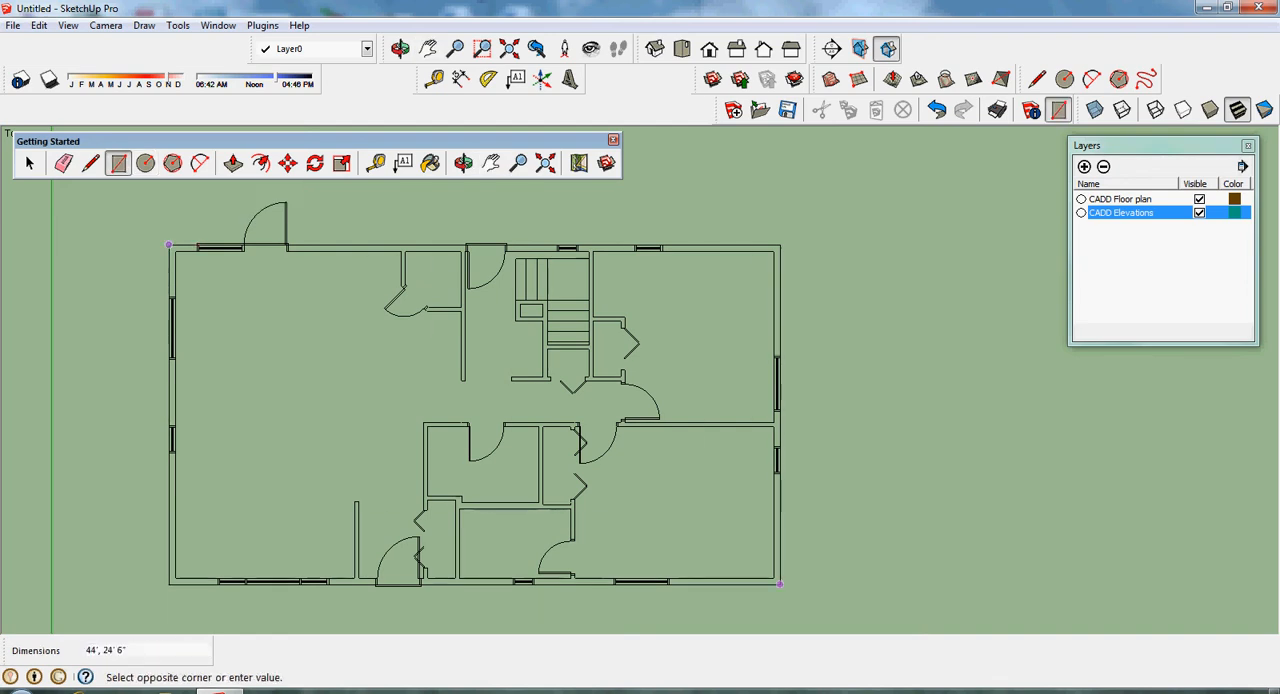
{"action": "left_click", "coordinate": [779, 583]}
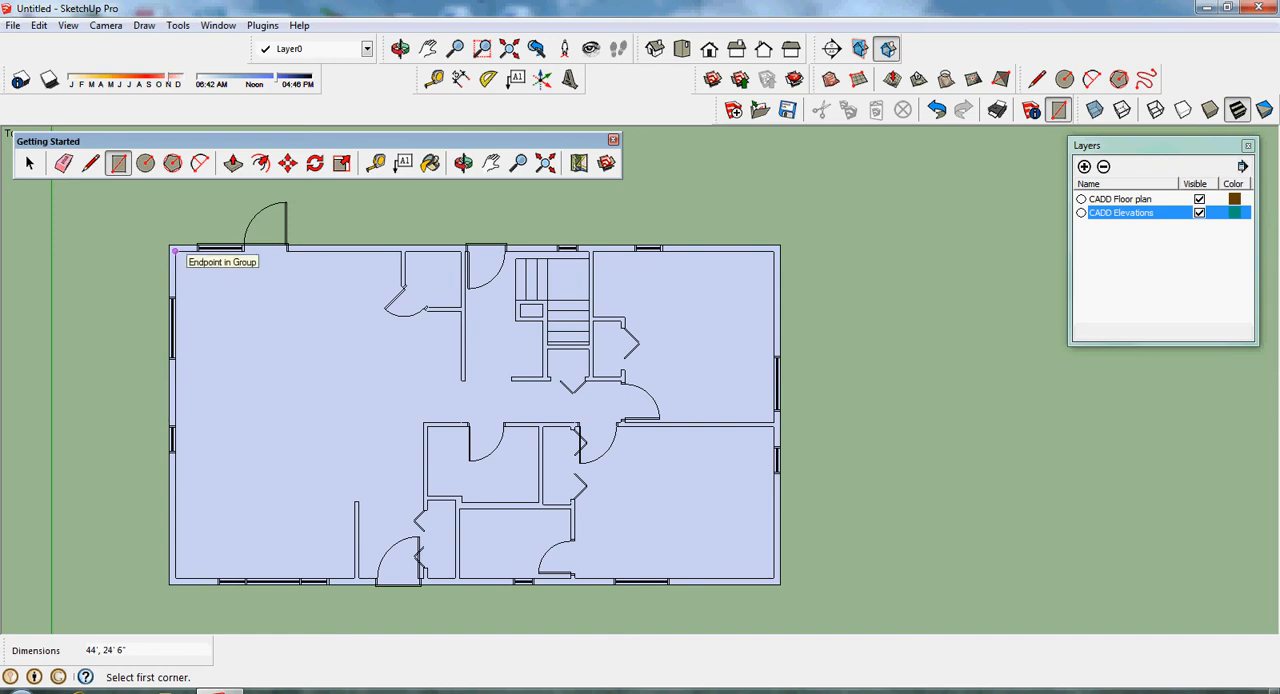
{"action": "left_click", "coordinate": [176, 251]}
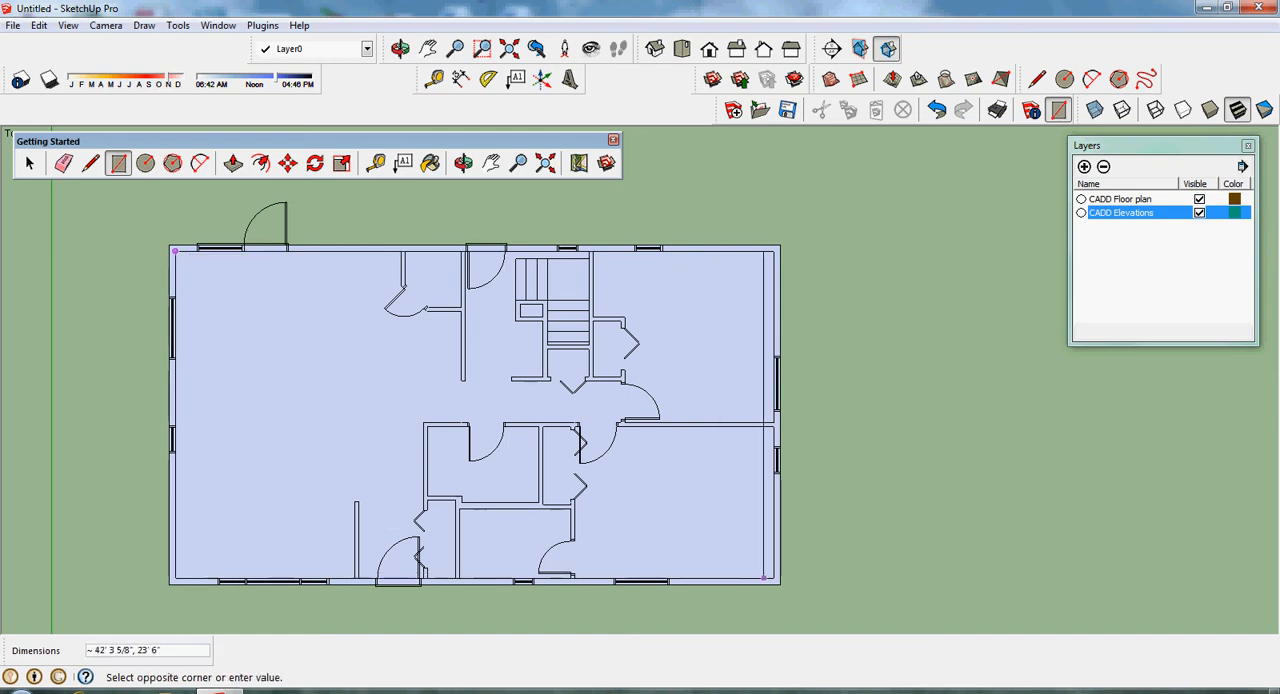
{"action": "left_click", "coordinate": [774, 579]}
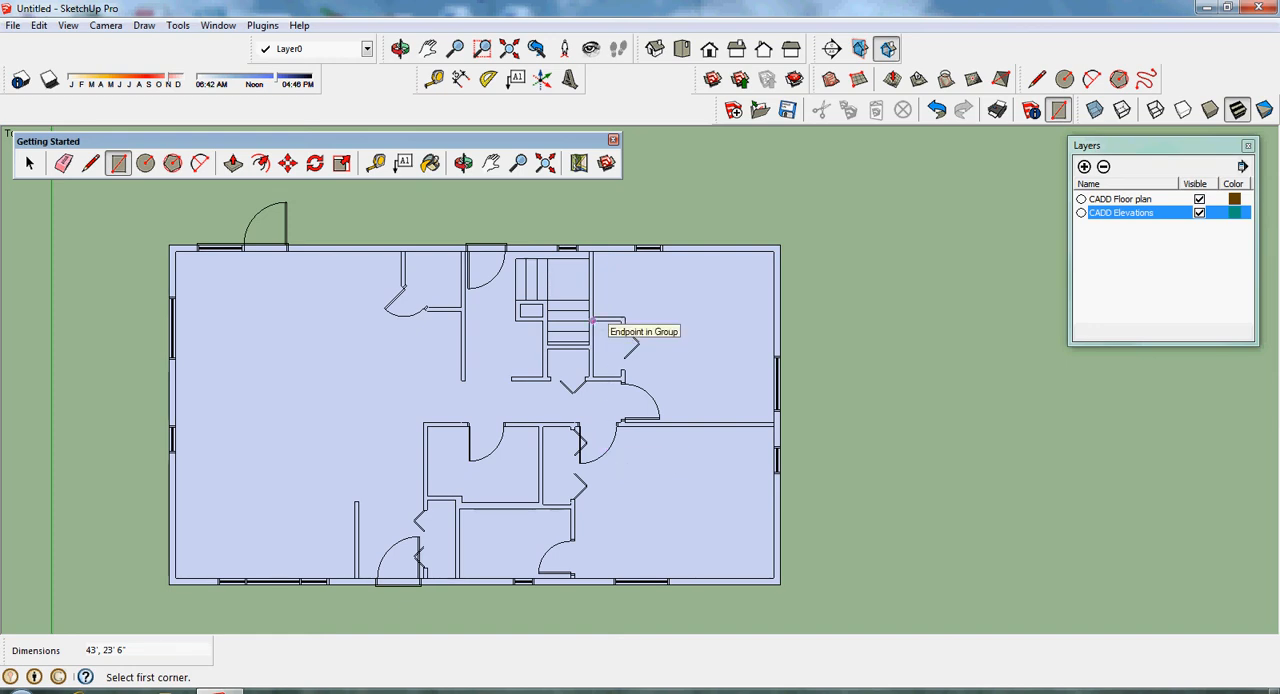
- Draw a 4' by 2' rectangle inside the small bedroom closet next to the stairs
{"action": "left_click", "coordinate": [593, 321]}
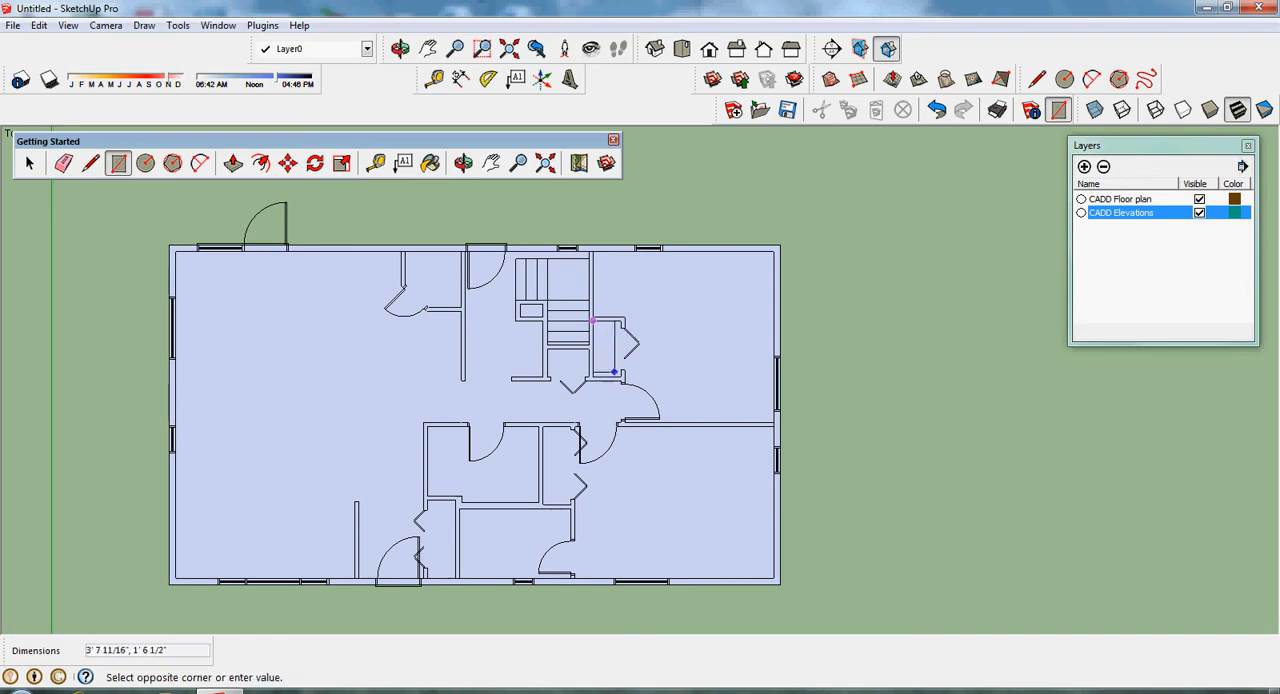
{"action": "type", "text": "4', 2'"}
{"action": "key", "text": "Return"}
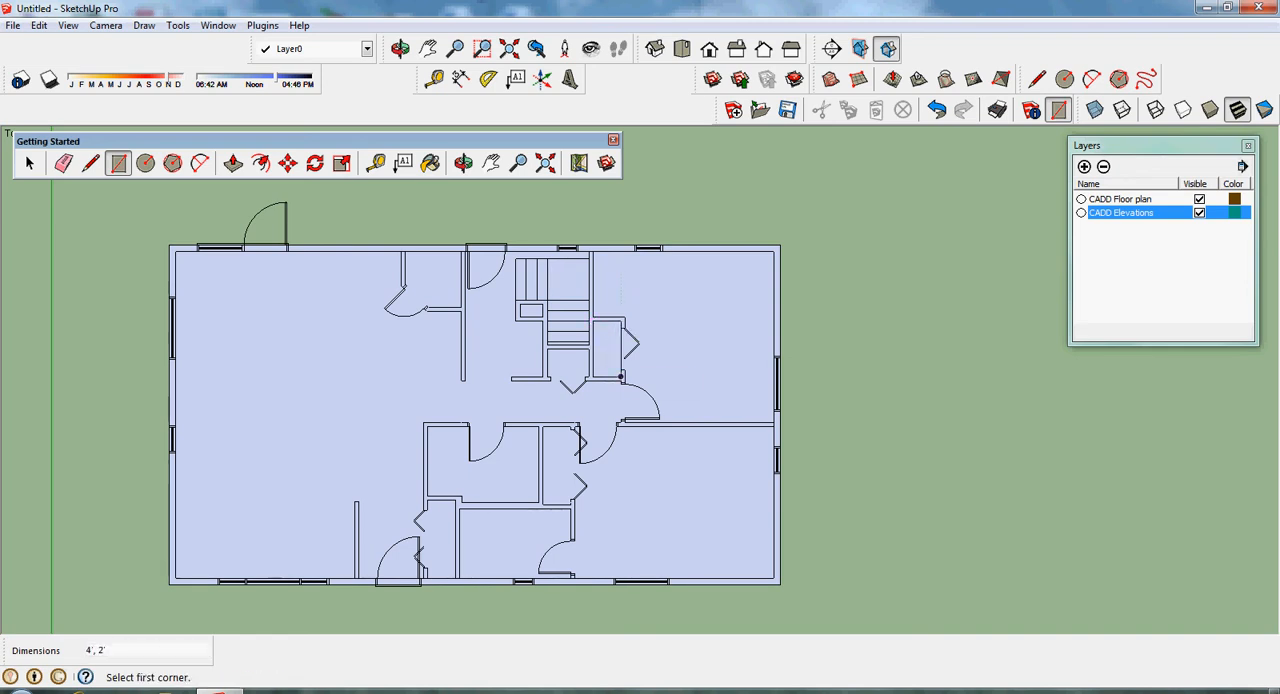
- Trace the upper-right bedroom with two rectangles: 4' 8 1/2" by 2' 3 1/2" above the closet and 12' 3 1/2" by 10' 8 1/2" over the main area
{"action": "scroll", "coordinate": [621, 321], "scroll_direction": "up", "scroll_amount": 2}
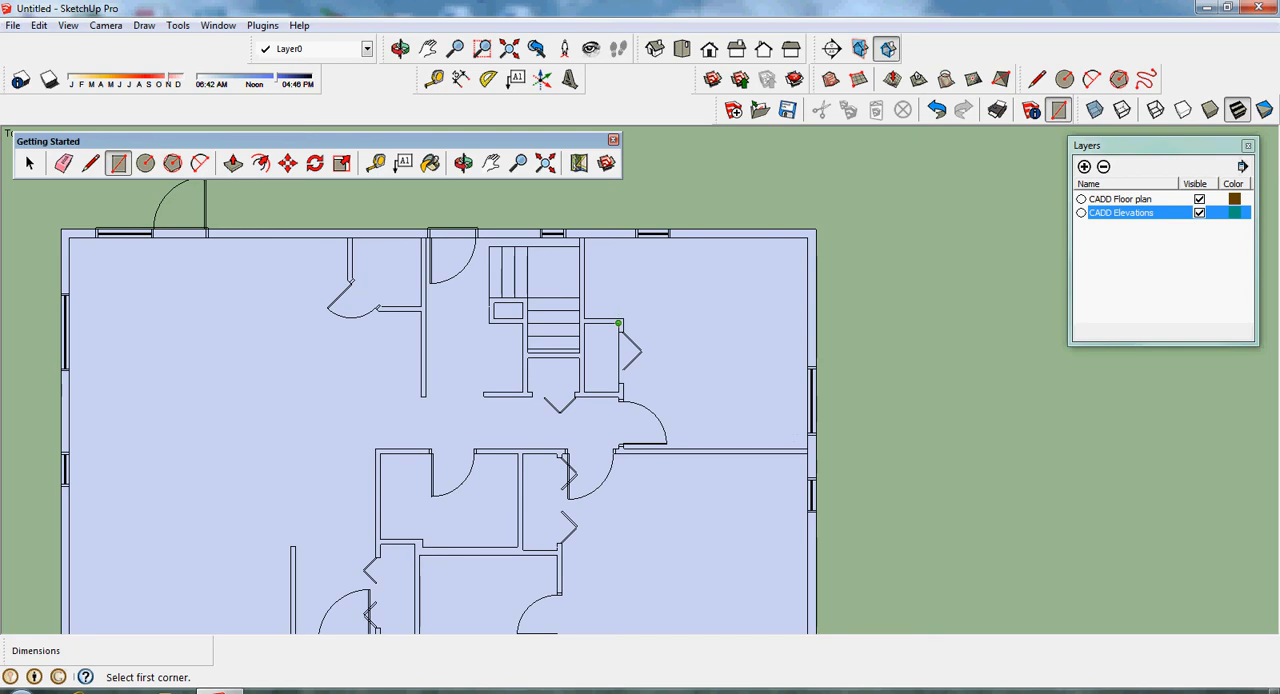
{"action": "scroll", "coordinate": [618, 323], "scroll_direction": "up", "scroll_amount": 2}
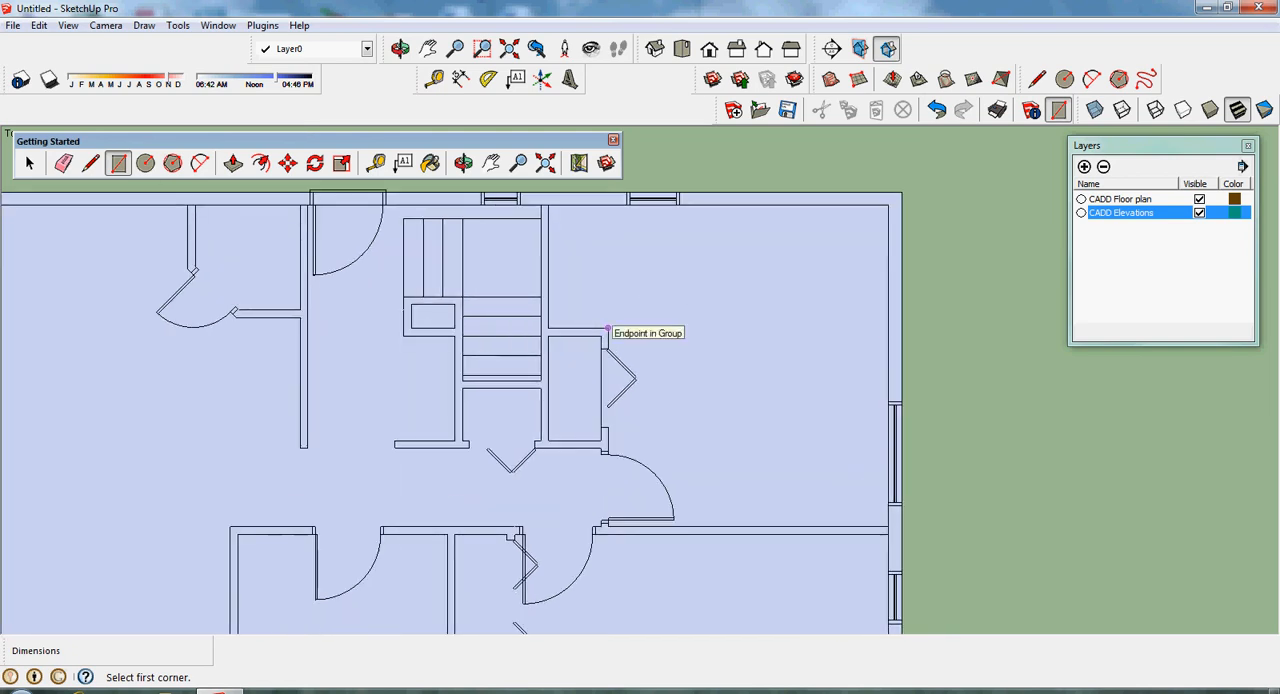
{"action": "left_click", "coordinate": [607, 327]}
{"action": "left_click", "coordinate": [547, 205]}
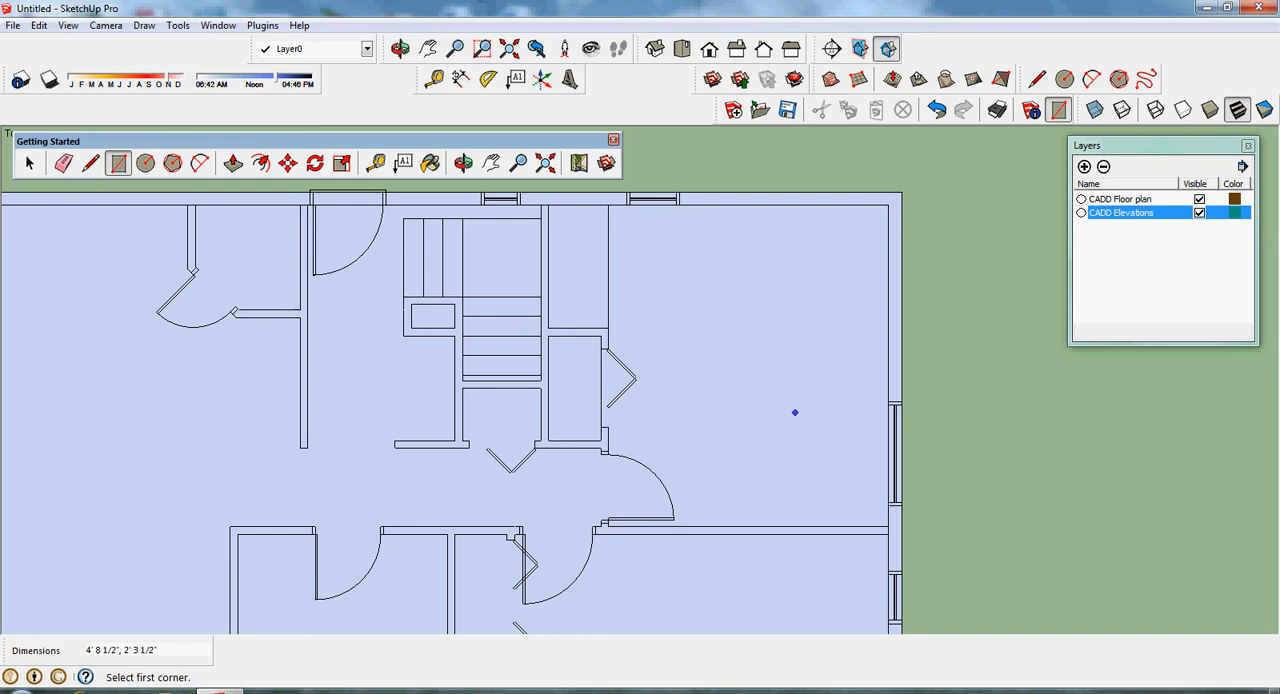
{"action": "left_click", "coordinate": [887, 525]}
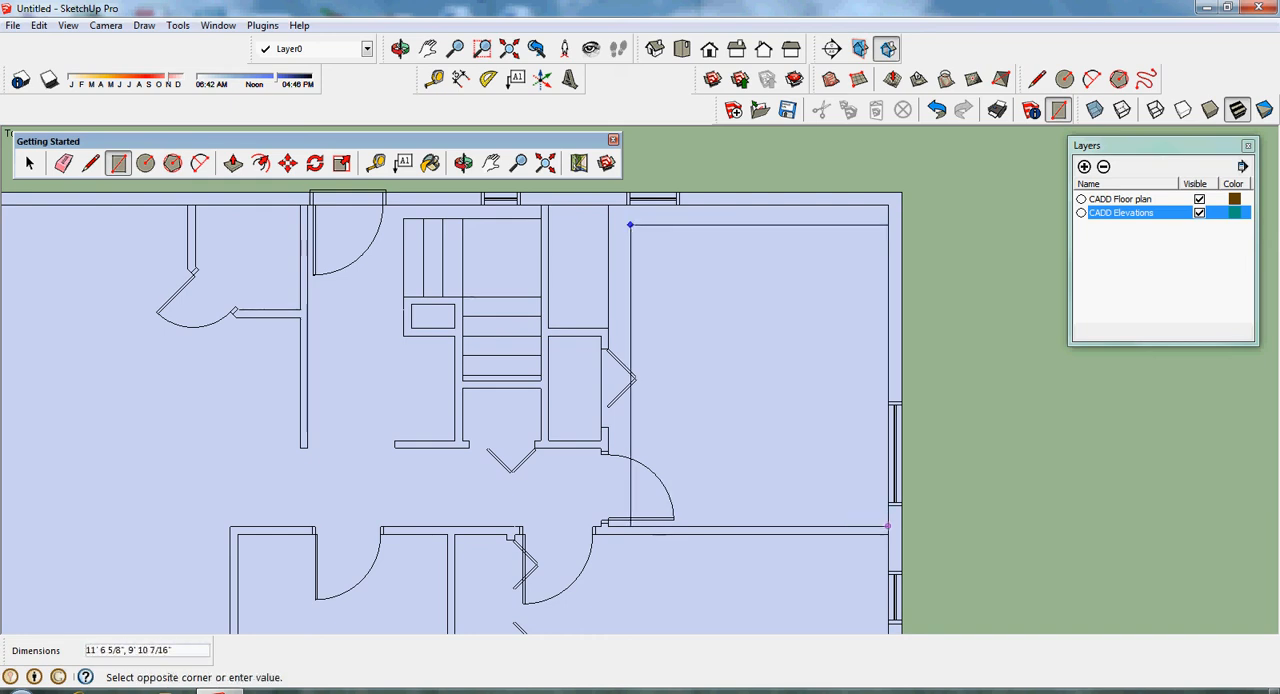
{"action": "left_click", "coordinate": [607, 205]}
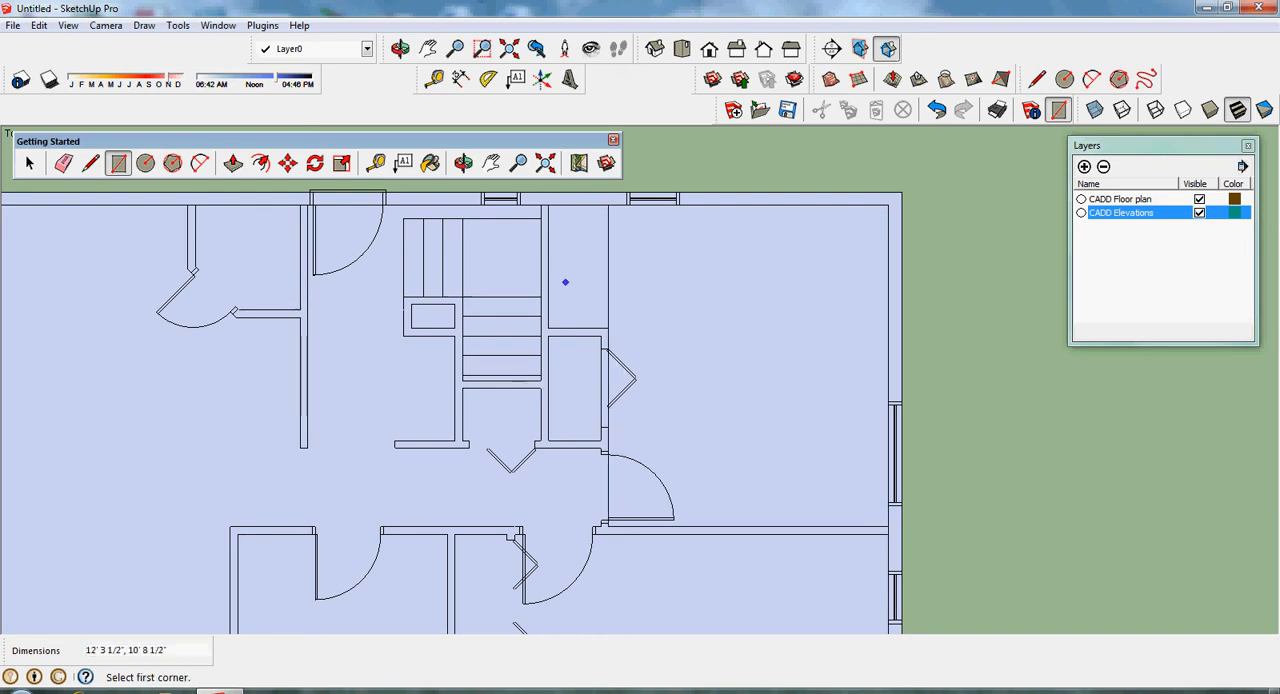
- Draw a 5' 7 1/2" by 2' rectangle inside the closet of the lower-right bedroom
{"action": "left_click", "coordinate": [491, 162]}
{"action": "left_click_drag", "start_coordinate": [500, 420], "coordinate": [572, 180]}
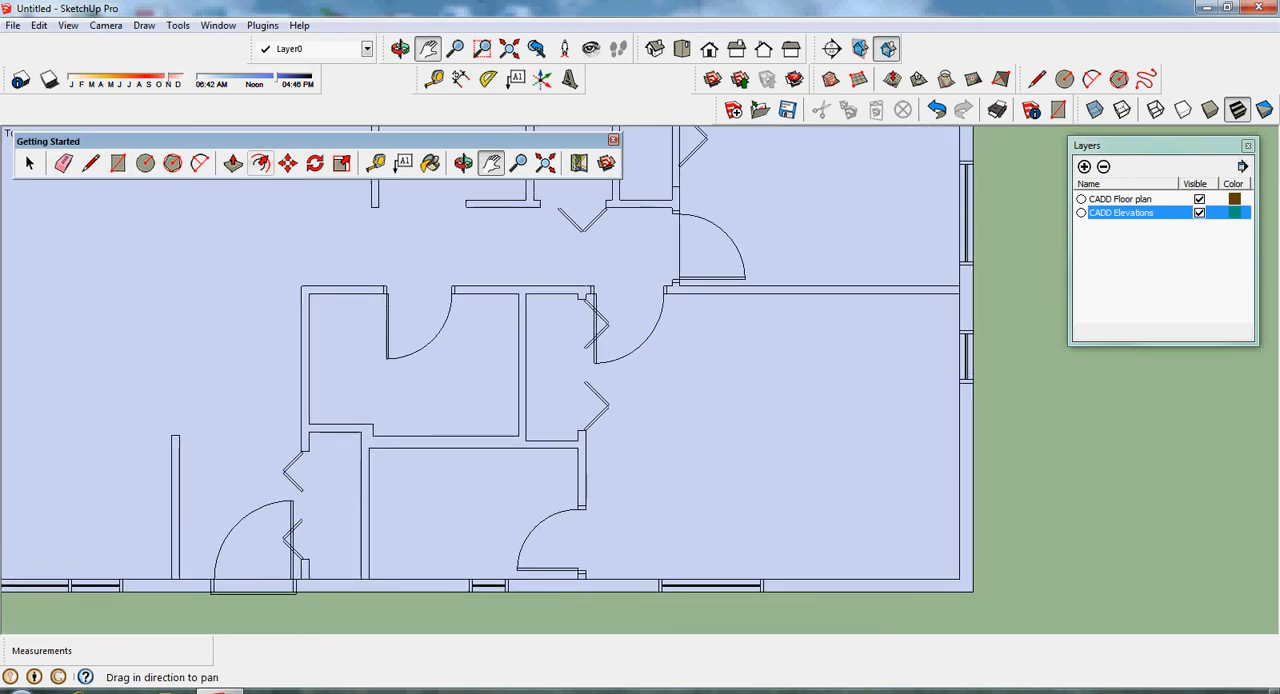
{"action": "left_click", "coordinate": [118, 162]}
{"action": "left_click", "coordinate": [578, 438]}
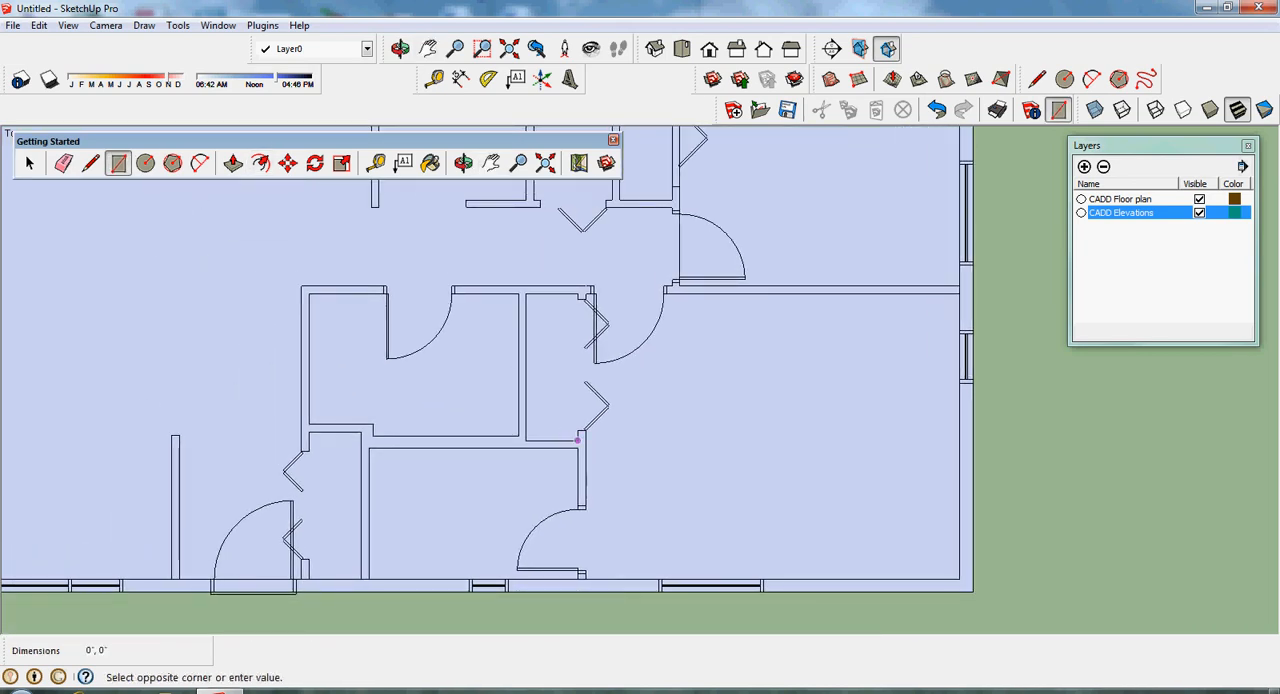
{"action": "left_click", "coordinate": [525, 293]}
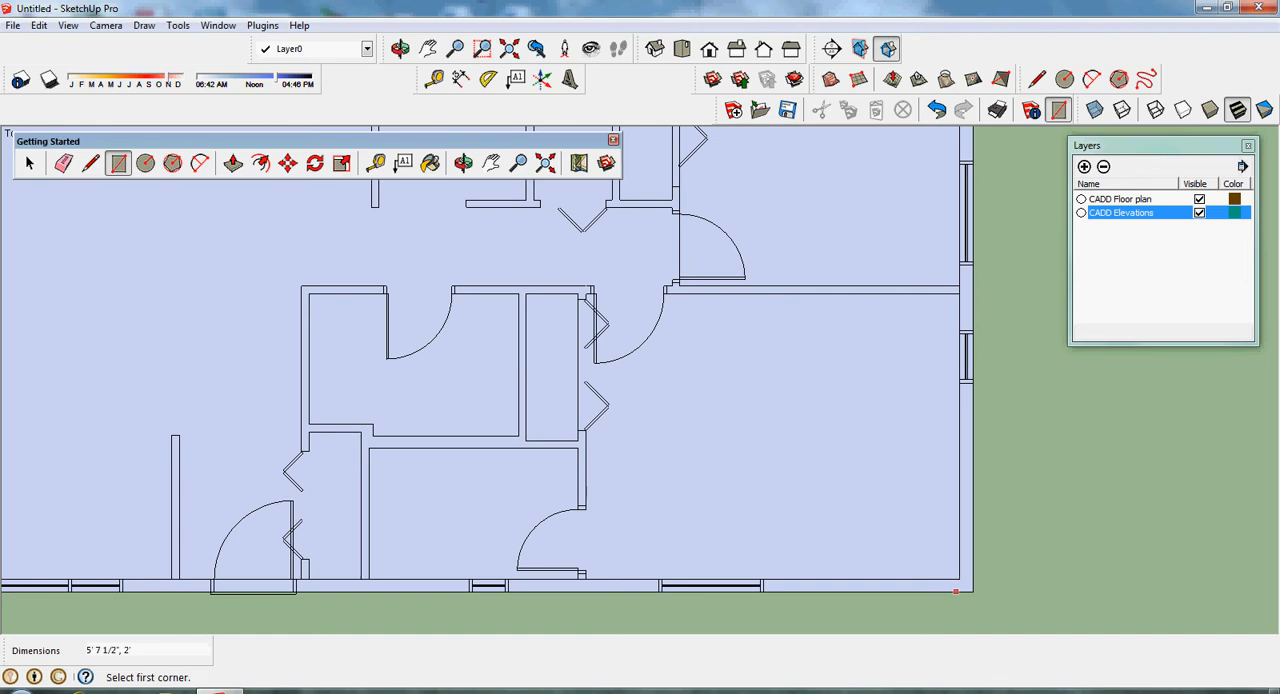
- Draw a 14' 3 1/2" by 10' 11" rectangle along the inner wall faces of the lower-right bedroom
{"action": "left_click", "coordinate": [958, 578]}
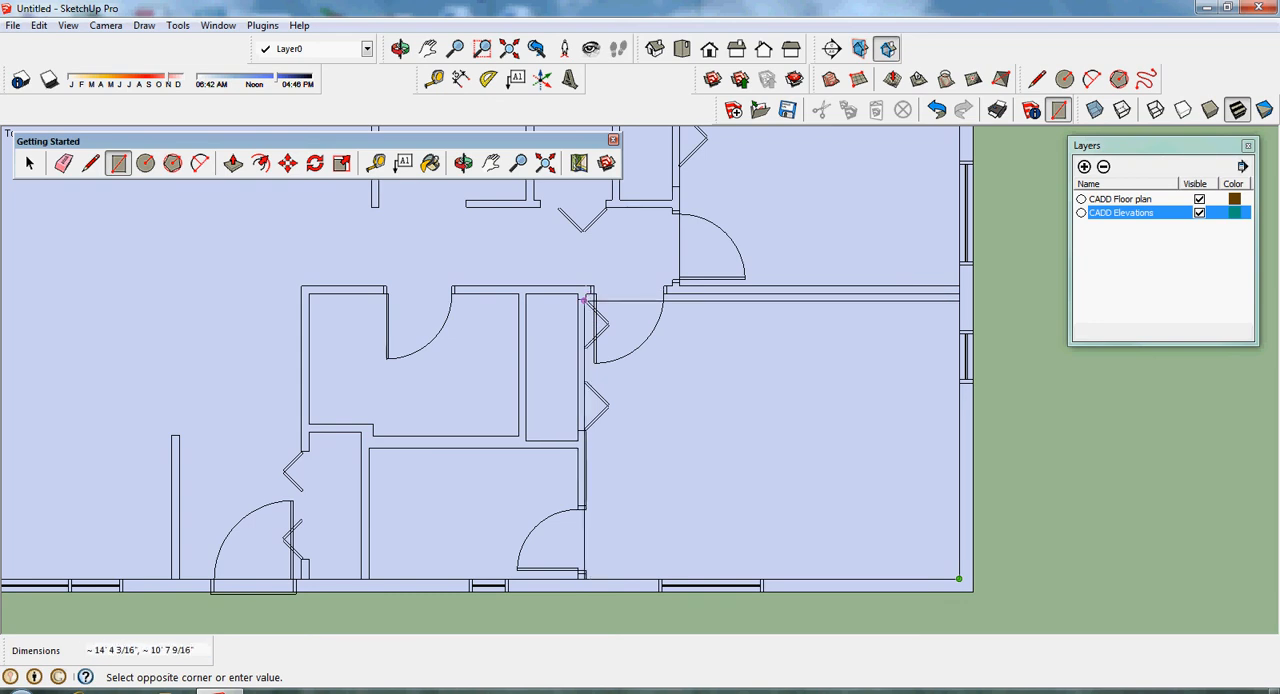
{"action": "scroll", "coordinate": [586, 296], "scroll_direction": "up", "scroll_amount": 1}
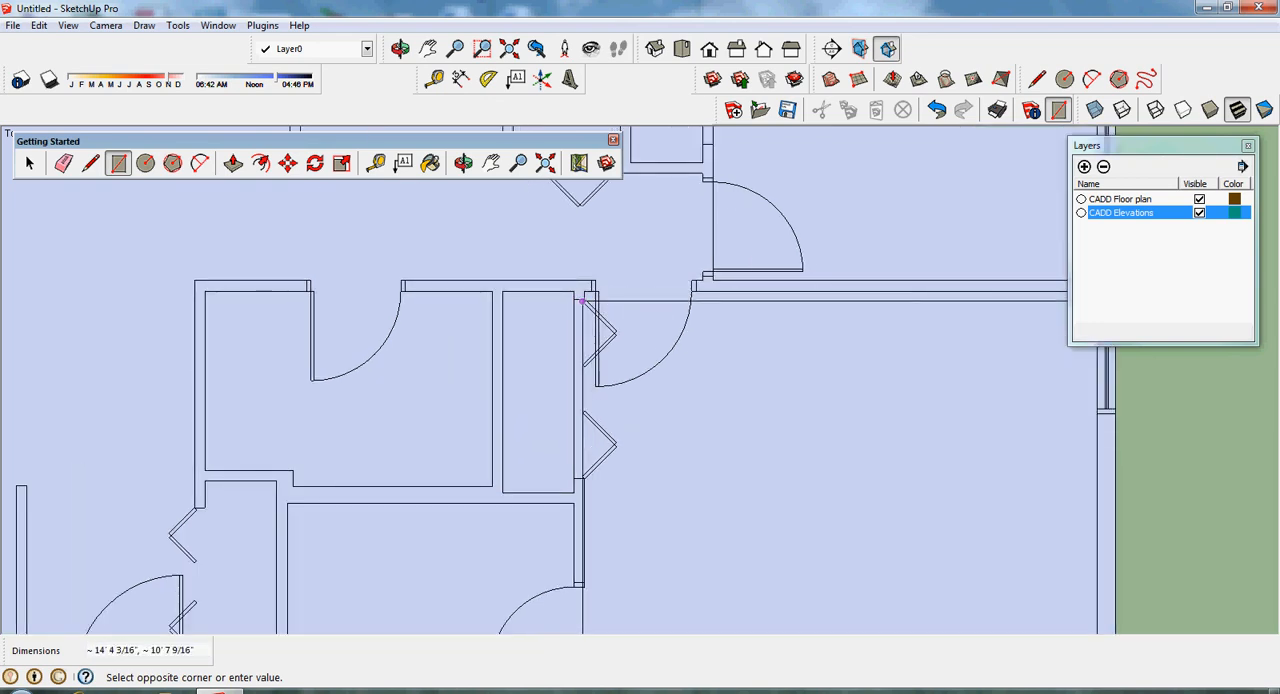
{"action": "scroll", "coordinate": [590, 292], "scroll_direction": "up", "scroll_amount": 1}
{"action": "left_click", "coordinate": [586, 289]}
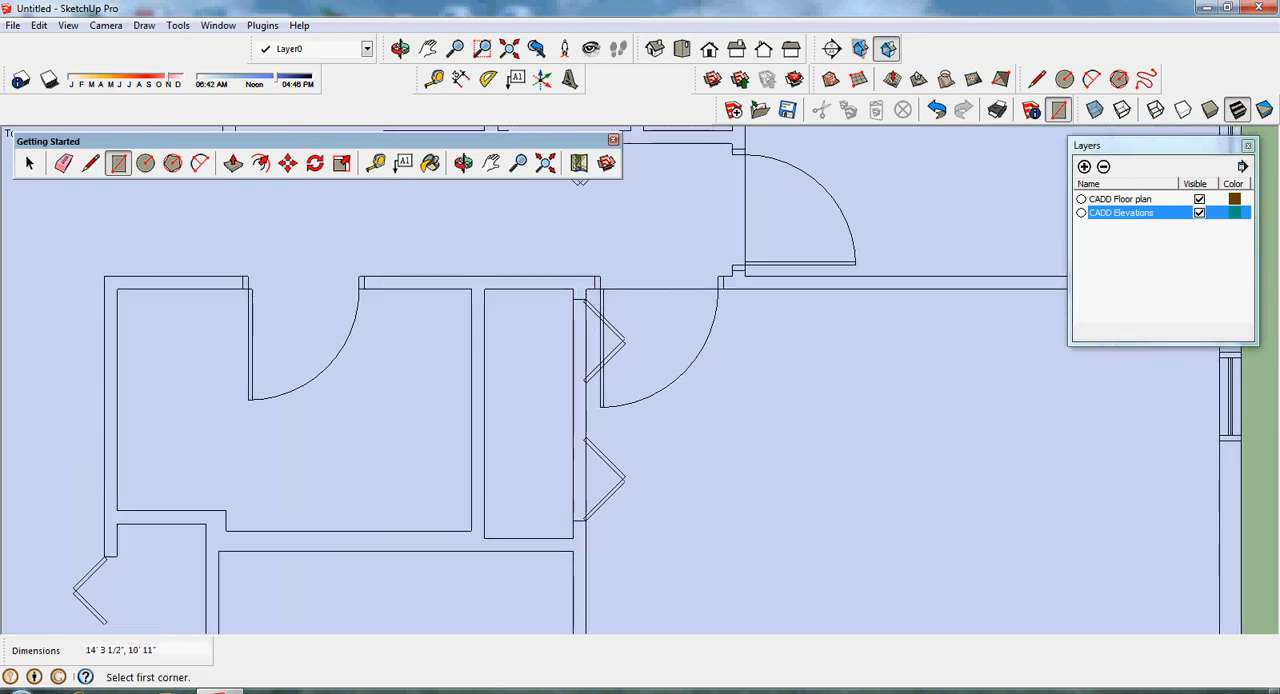
- Draw an 8' by 5' rectangle inside the small room on the lower exterior wall, beside the lower-right bedroom
{"action": "left_click", "coordinate": [491, 163]}
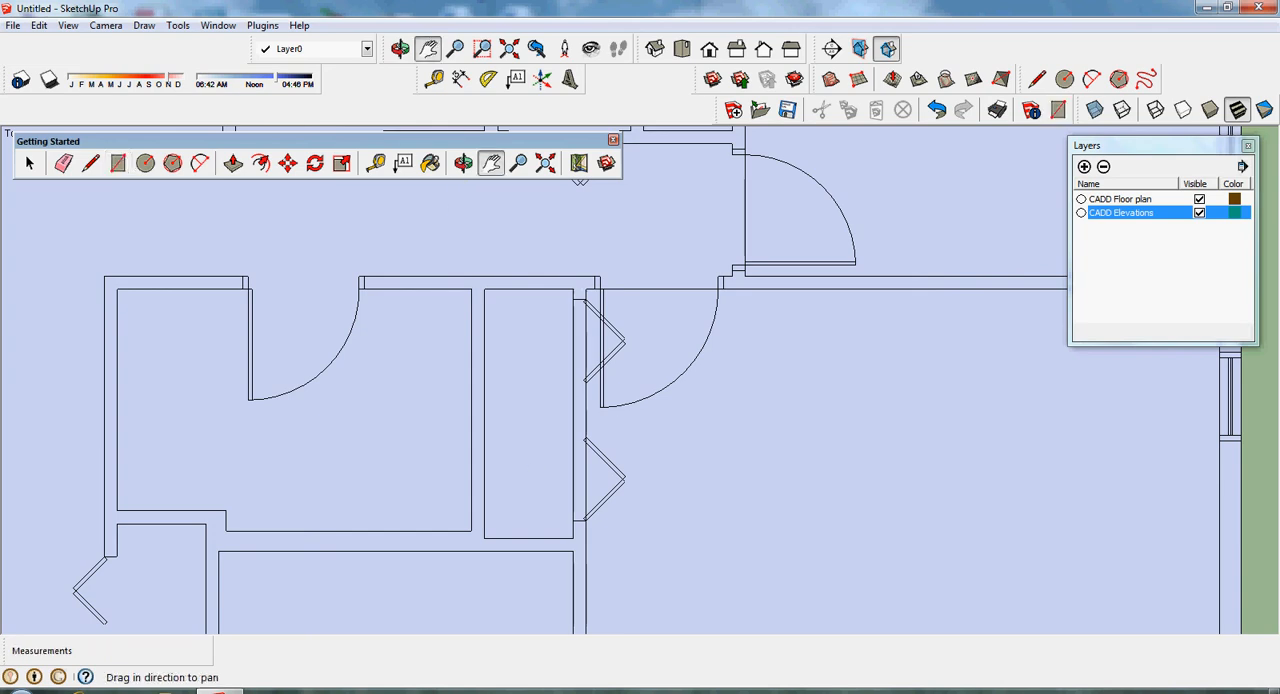
{"action": "left_click_drag", "start_coordinate": [510, 450], "coordinate": [696, 268]}
{"action": "left_click_drag", "start_coordinate": [830, 386], "coordinate": [830, 427]}
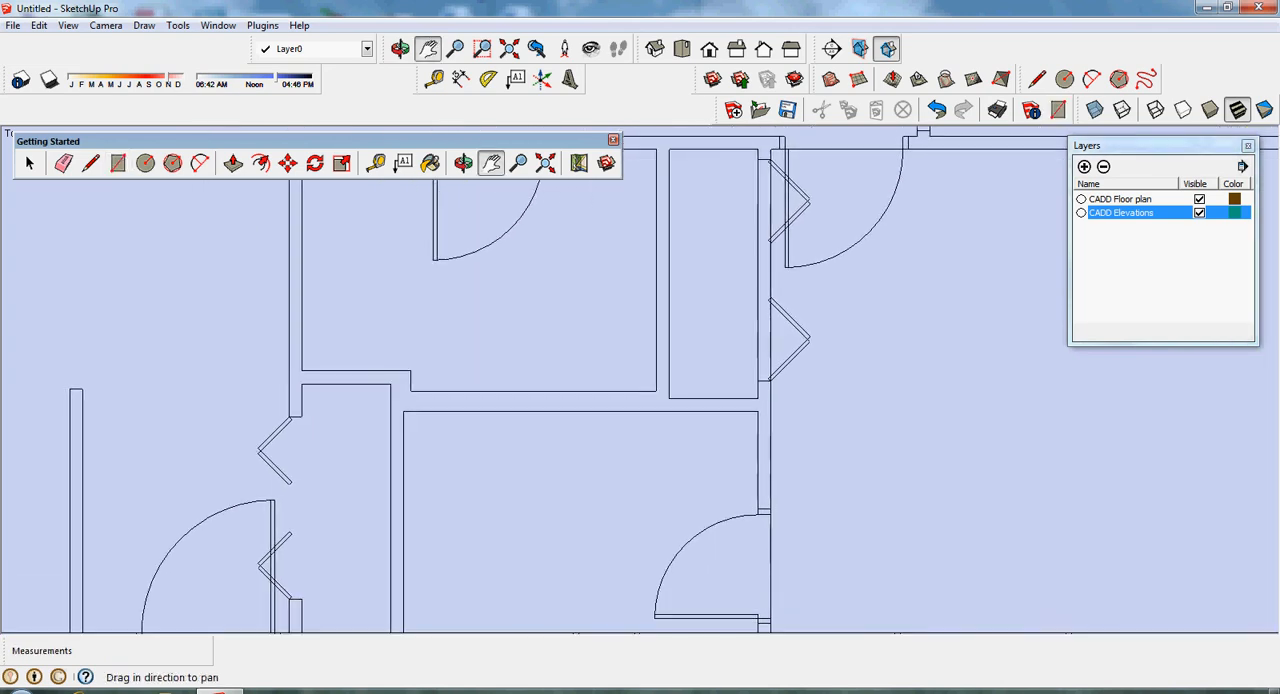
{"action": "scroll", "coordinate": [830, 427], "scroll_direction": "down", "scroll_amount": 2}
{"action": "left_click", "coordinate": [118, 163]}
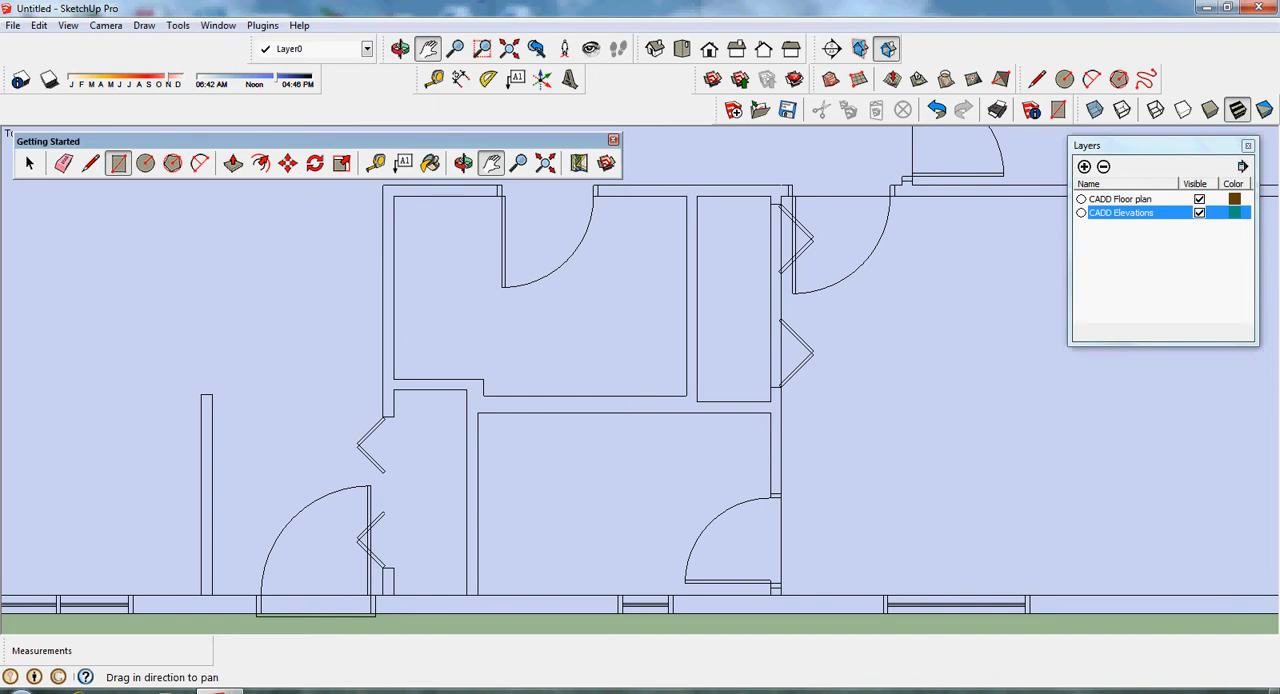
{"action": "left_click", "coordinate": [477, 412]}
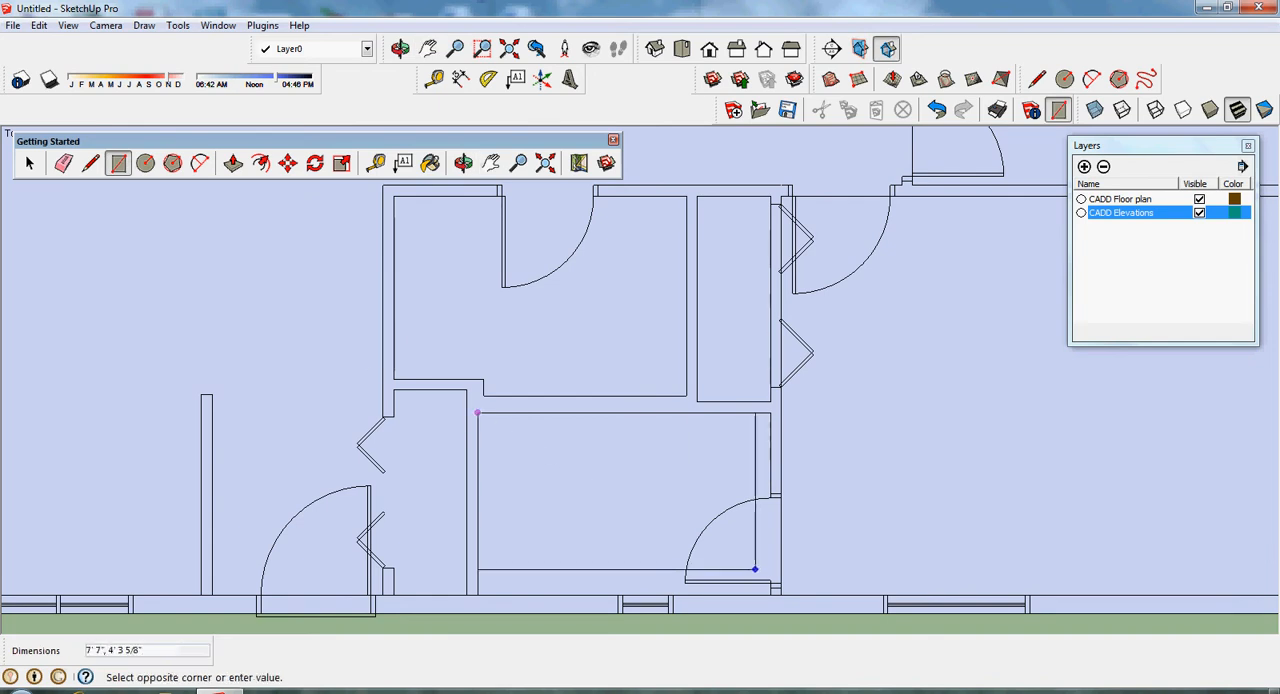
{"action": "left_click", "coordinate": [770, 595]}
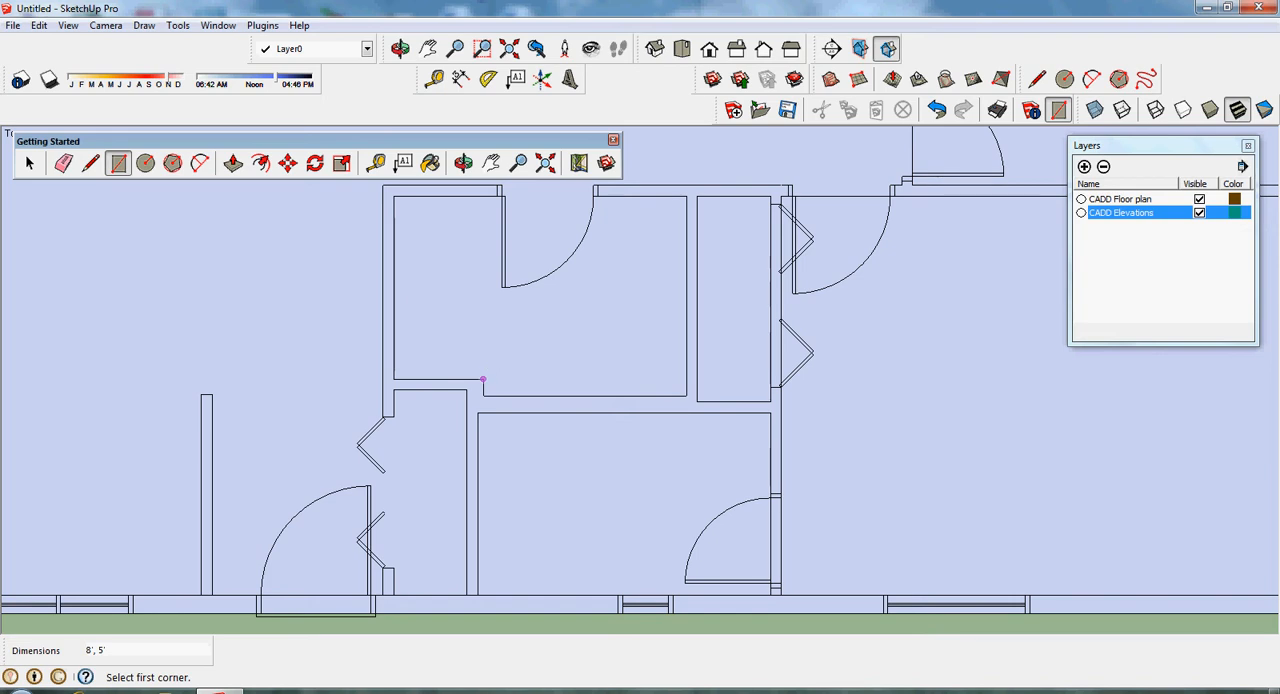
- Trace the room beside the hall with two rectangles: 5' by 2' 5 1/2" over its narrow part and 5' 6 1/2" by 5' 5 1/2" over the rest
{"action": "left_click", "coordinate": [484, 380]}
{"action": "left_click", "coordinate": [394, 196]}
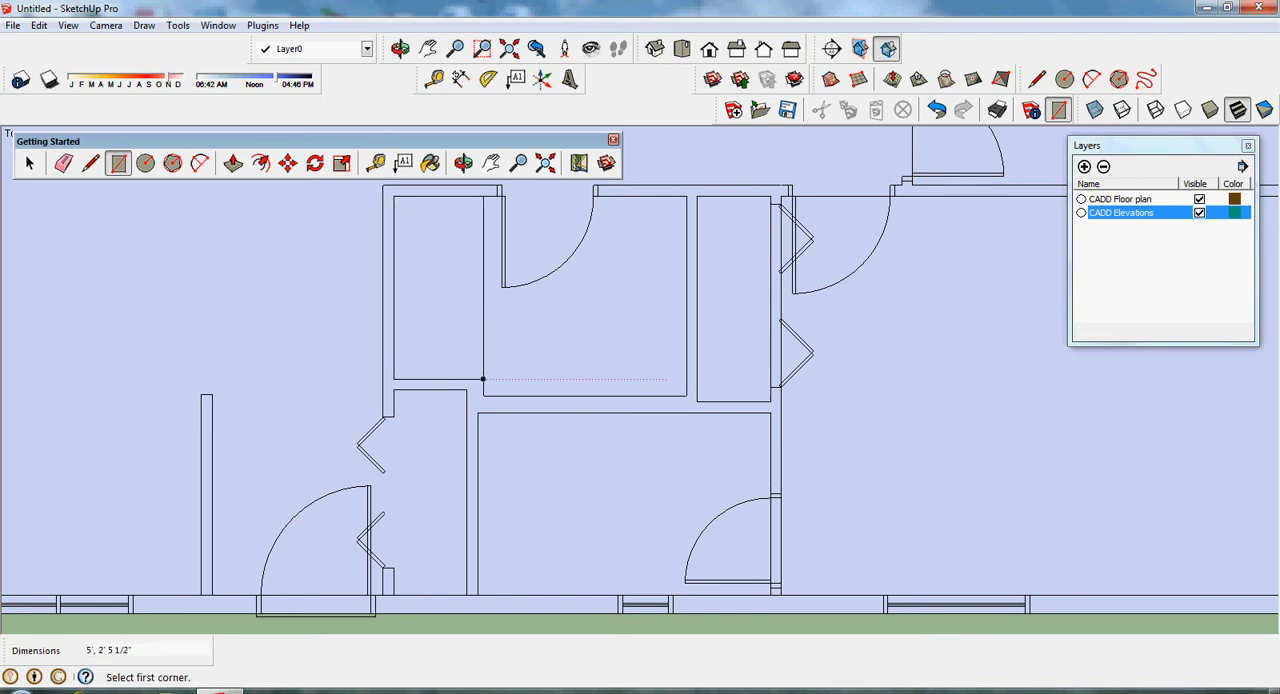
{"action": "left_click", "coordinate": [686, 396]}
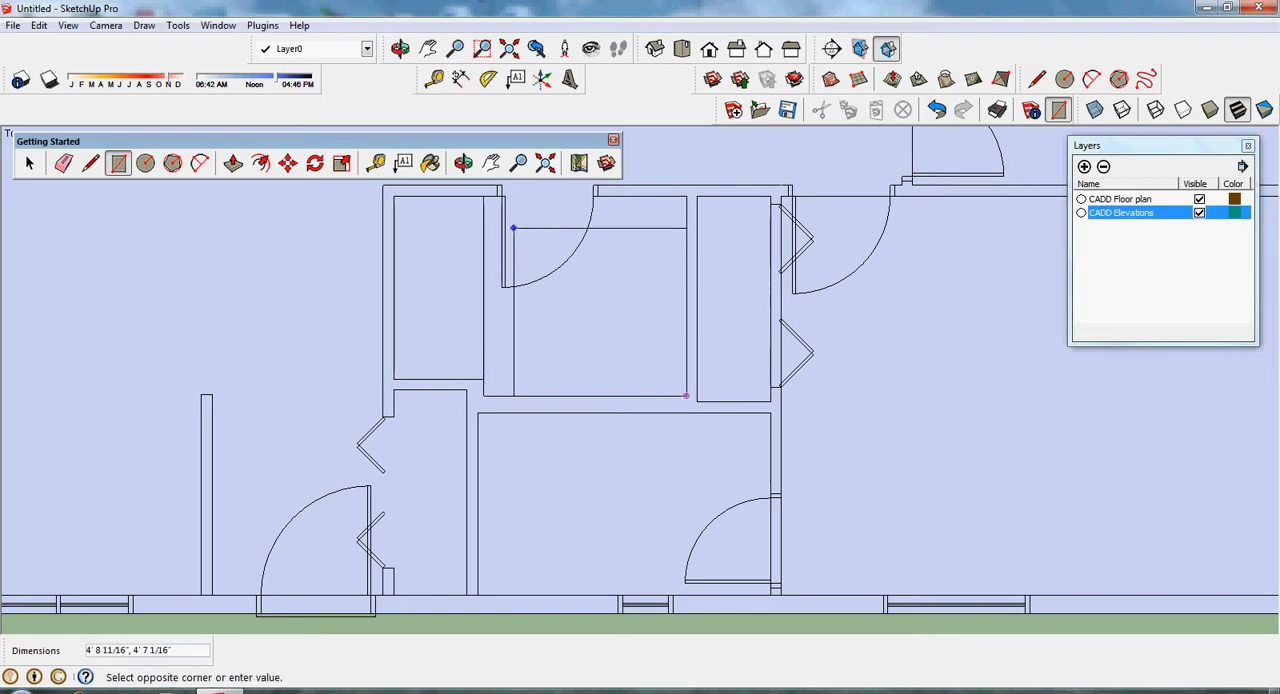
{"action": "left_click", "coordinate": [484, 196]}
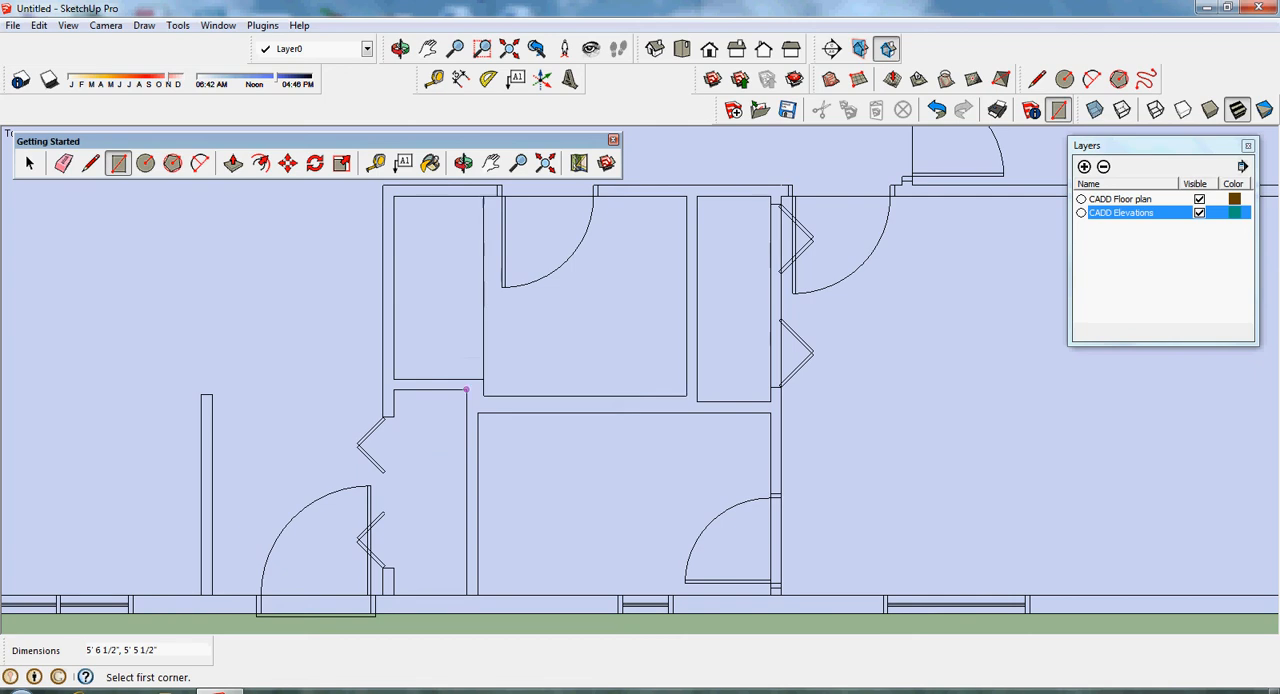
- Draw a 5' 7 1/2" by 2' rectangle inside the entry closet and a 5' 6" by 4' 8" rectangle over the entry beside it
{"action": "left_click", "coordinate": [393, 594]}
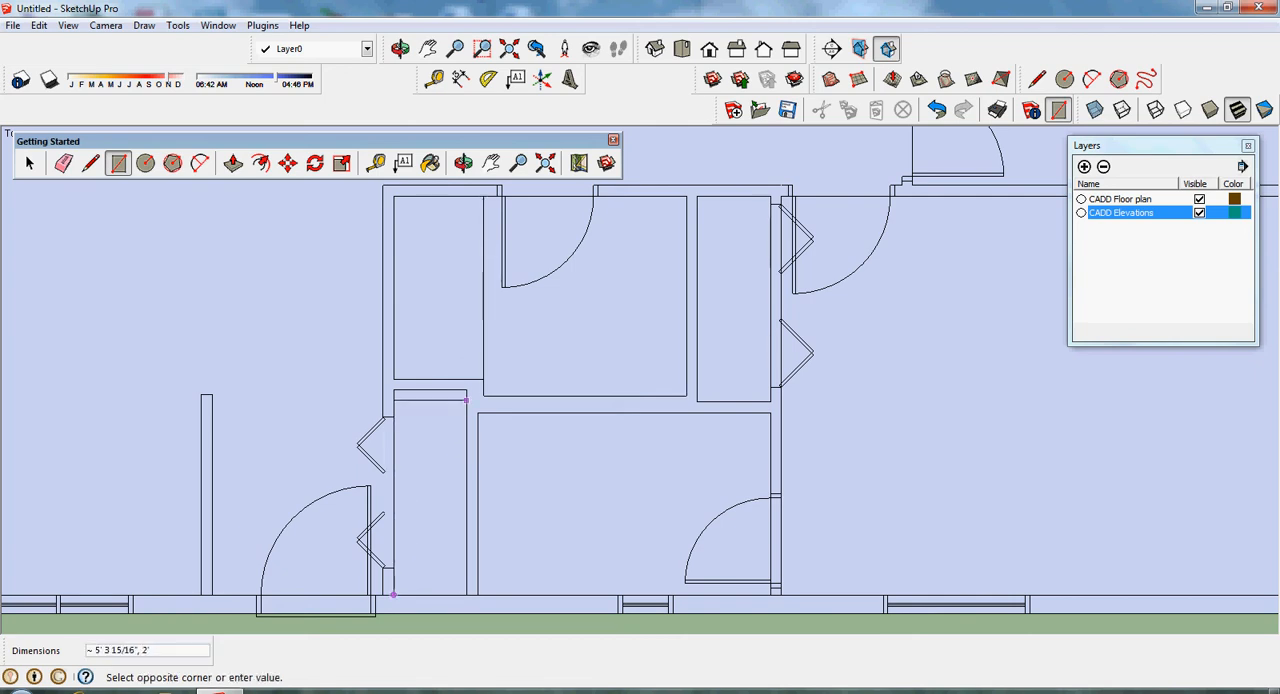
{"action": "left_click", "coordinate": [466, 390]}
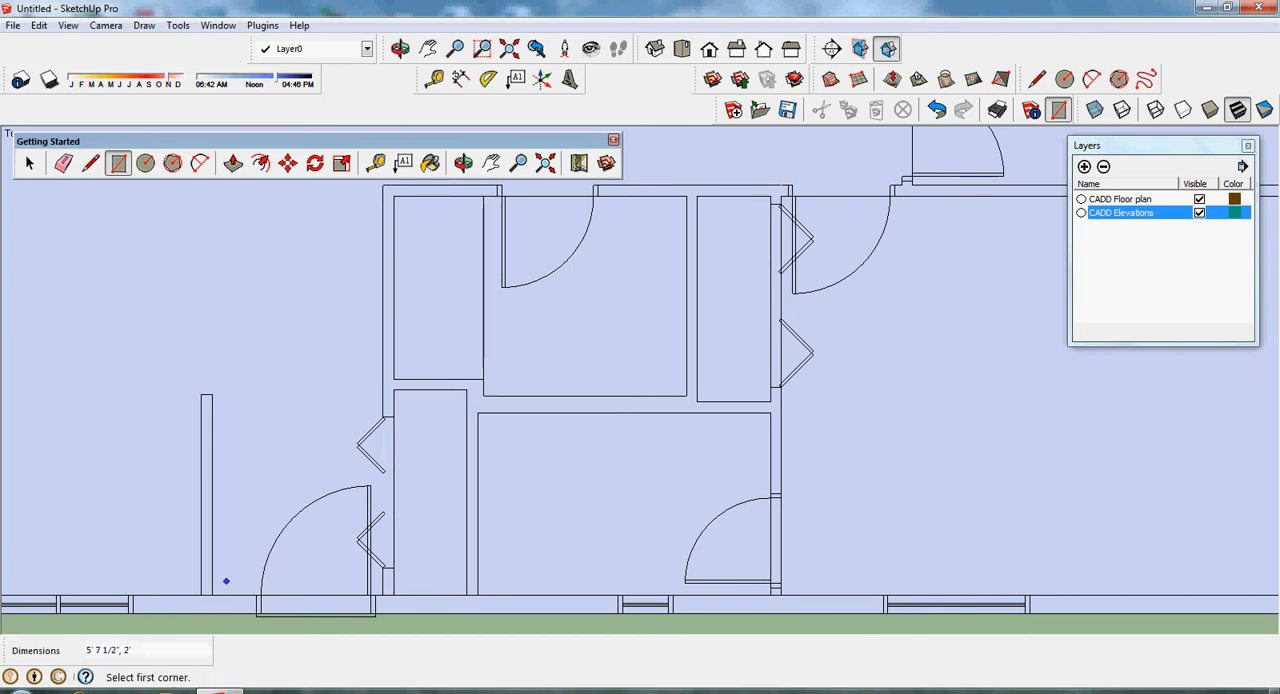
{"action": "left_click", "coordinate": [370, 576]}
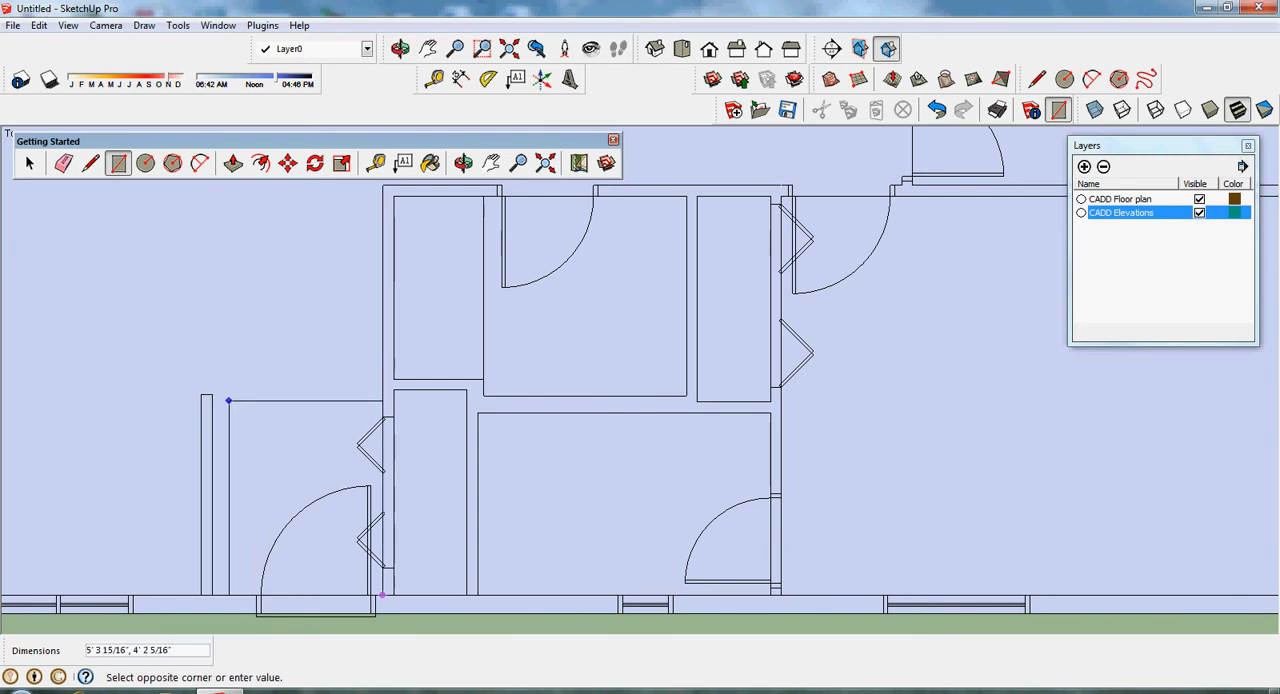
{"action": "left_click", "coordinate": [201, 394]}
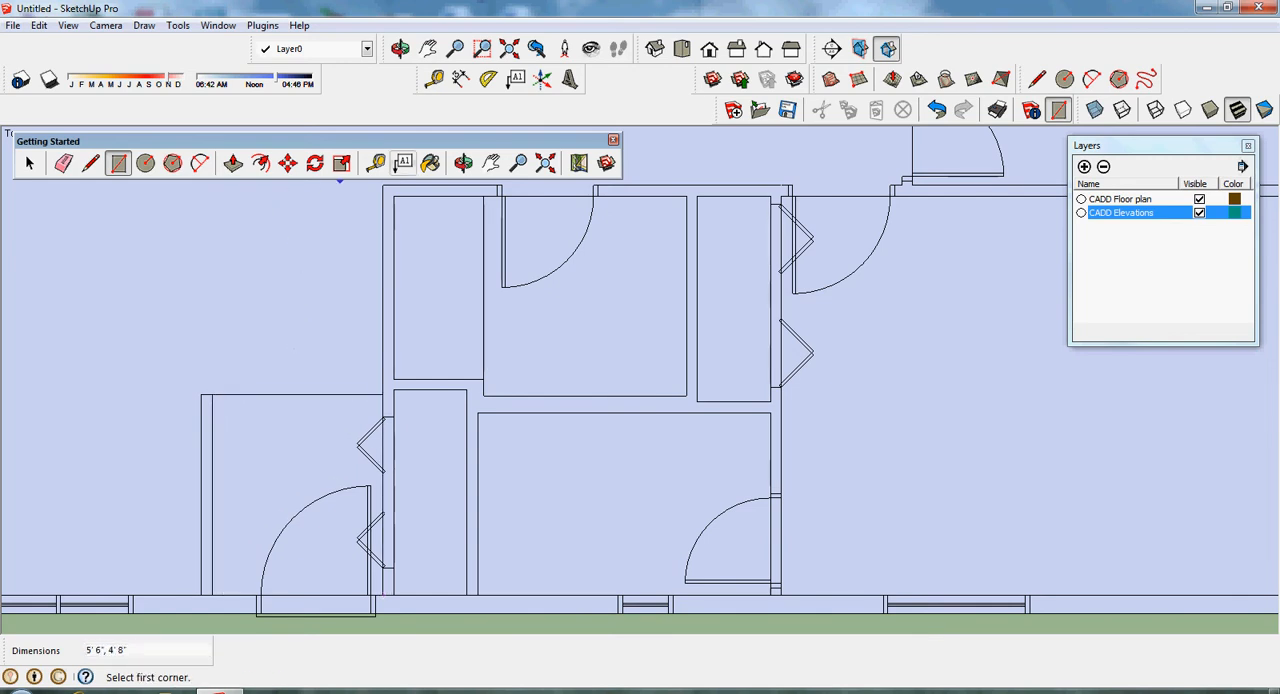
- Draw a 3' by 2' rectangle inside the small closet at the foot of the stairs
{"action": "left_click", "coordinate": [428, 48]}
{"action": "left_click_drag", "start_coordinate": [640, 220], "coordinate": [618, 603]}
{"action": "left_click_drag", "start_coordinate": [601, 380], "coordinate": [600, 458]}
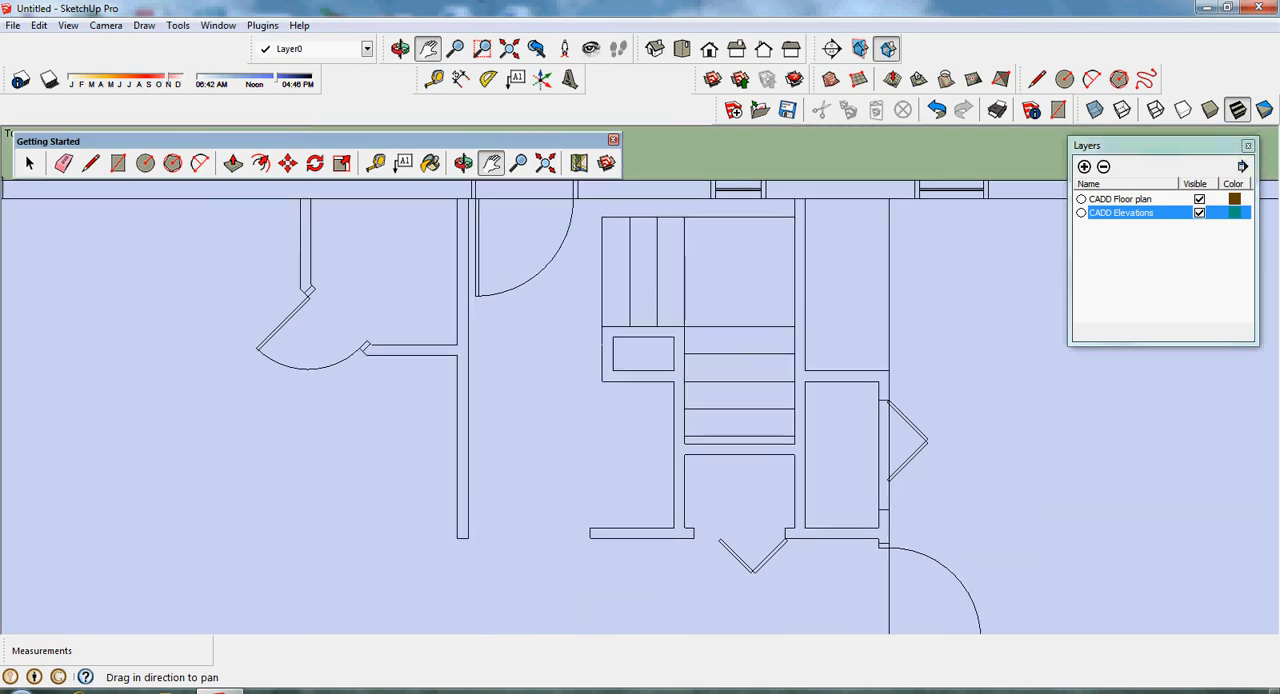
{"action": "scroll", "coordinate": [600, 458], "scroll_direction": "down", "scroll_amount": 2}
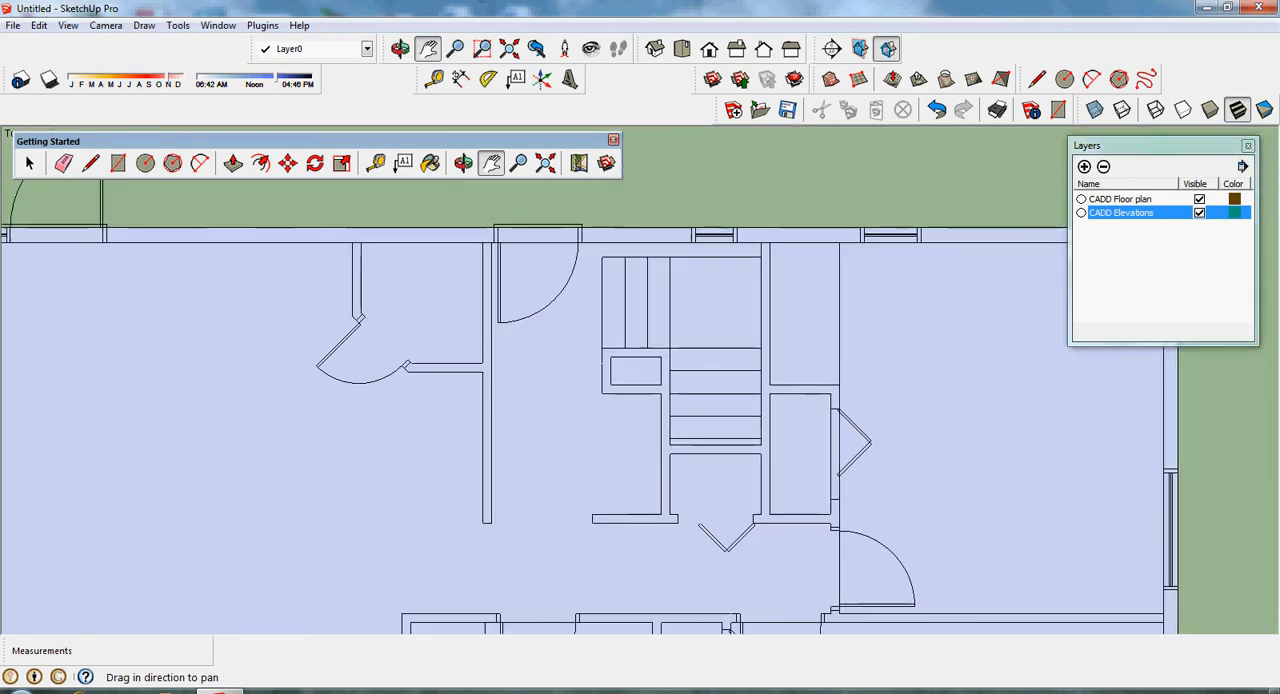
{"action": "left_click", "coordinate": [118, 162]}
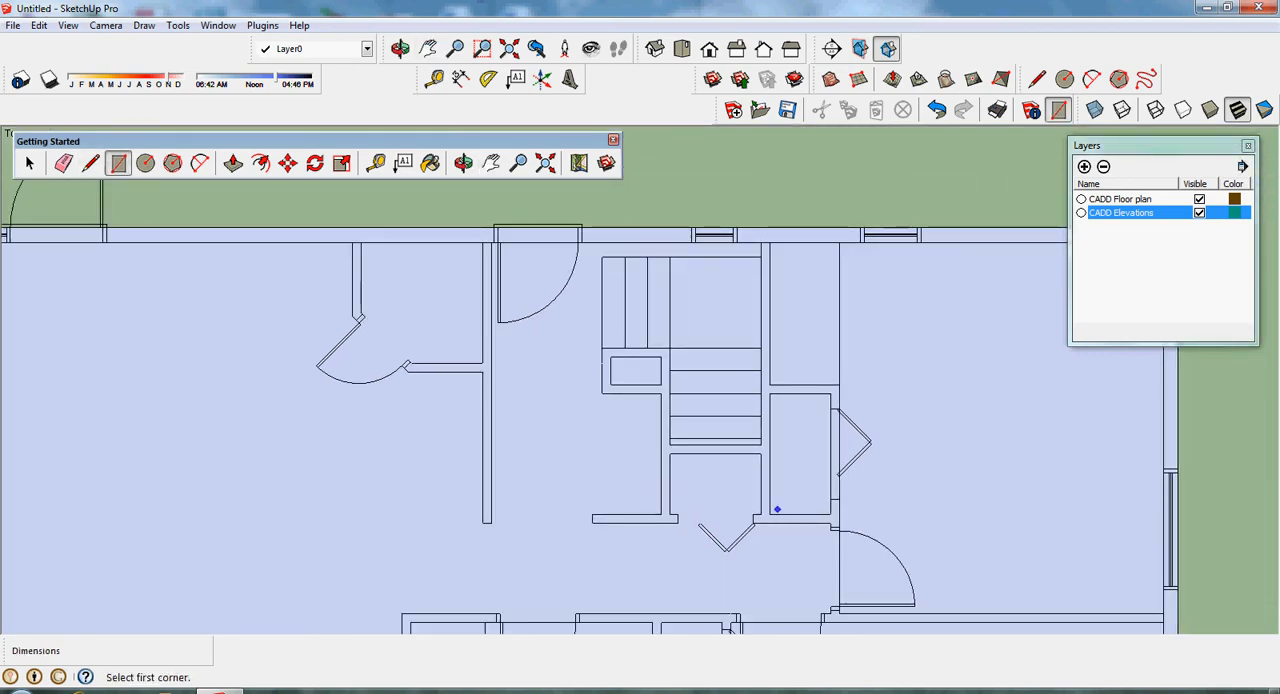
{"action": "left_click", "coordinate": [670, 516]}
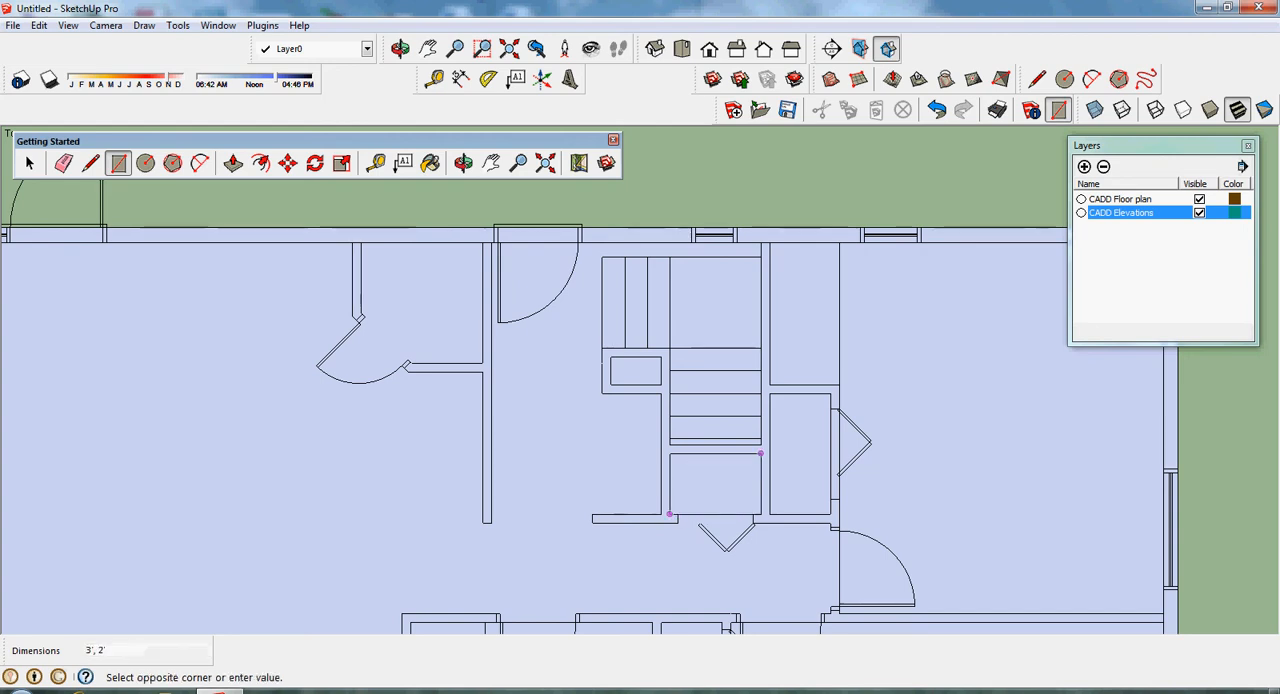
{"action": "left_click", "coordinate": [760, 453]}
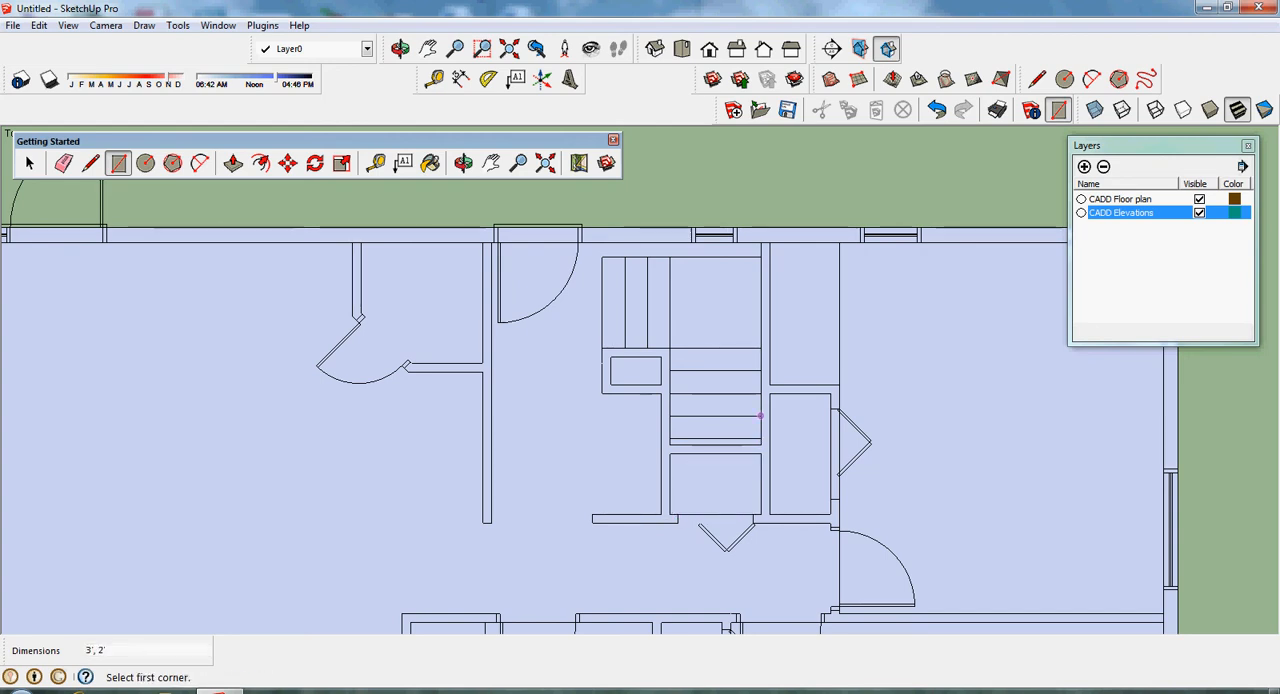
- Draw a 3' 2 1/2" by 3' rectangle over the lower stair flight and an 8' 11" by 3' 6" rectangle from its upper end to the exterior door's side wall
{"action": "left_click", "coordinate": [761, 443]}
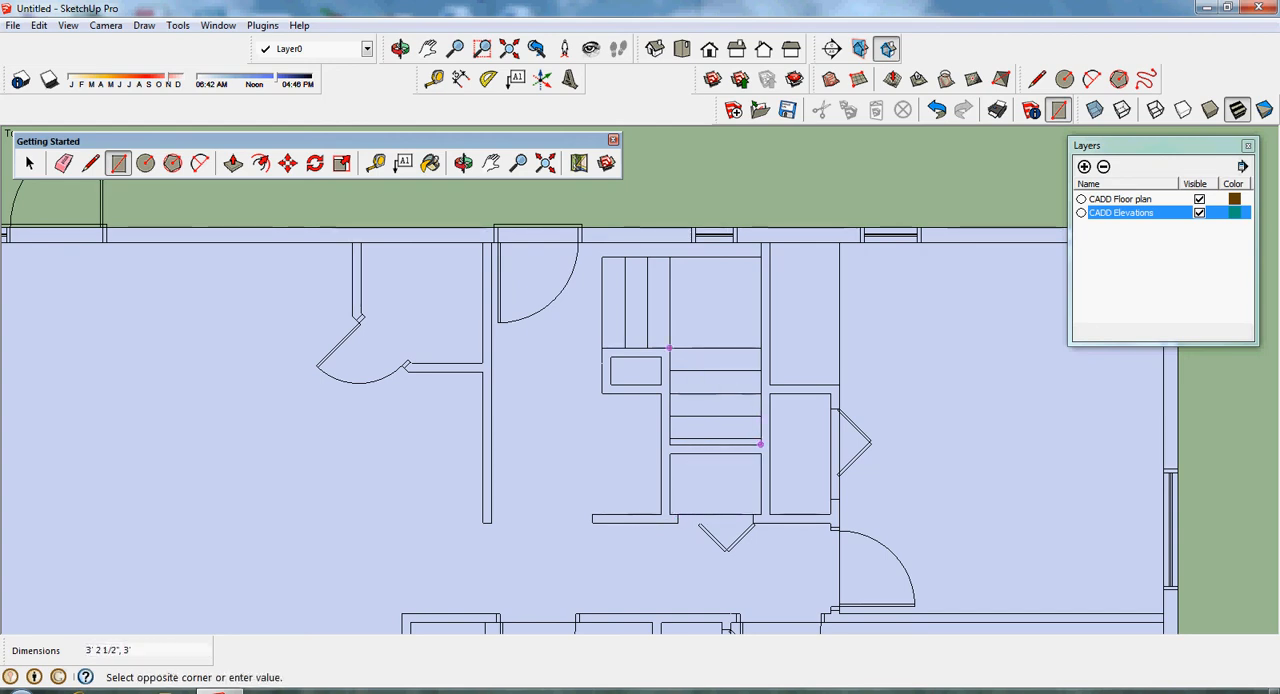
{"action": "left_click", "coordinate": [669, 348]}
{"action": "left_click", "coordinate": [760, 348]}
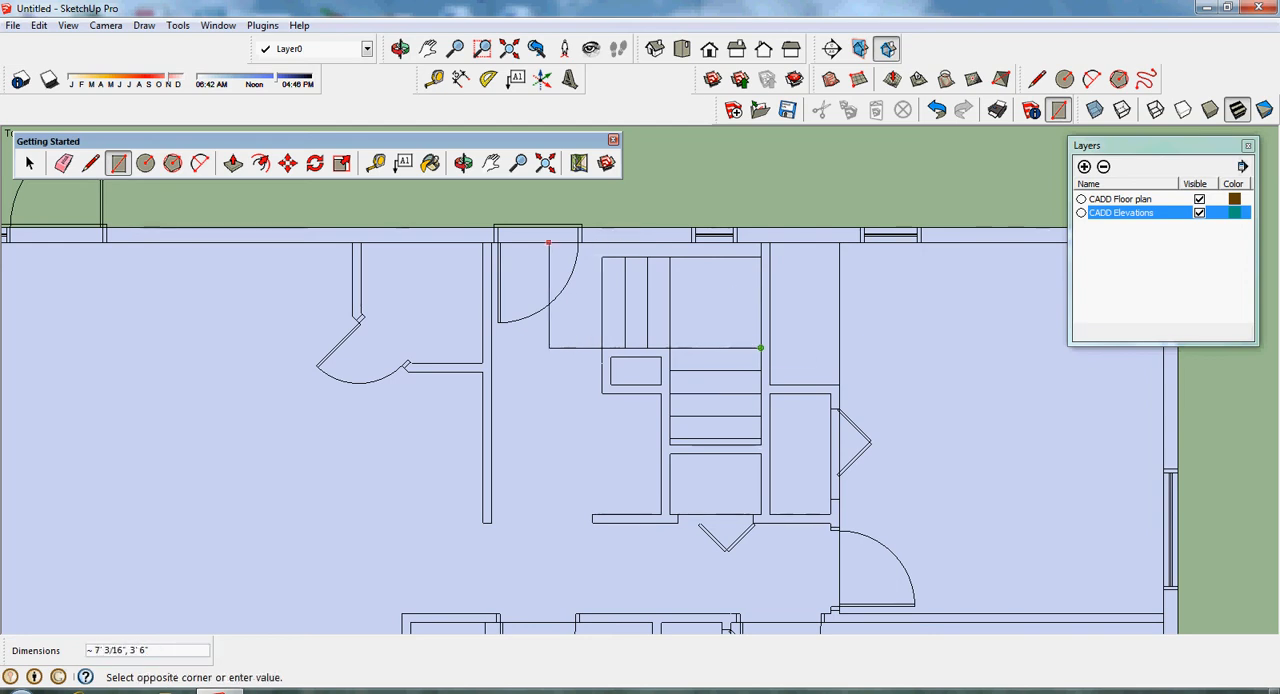
{"action": "left_click", "coordinate": [492, 242]}
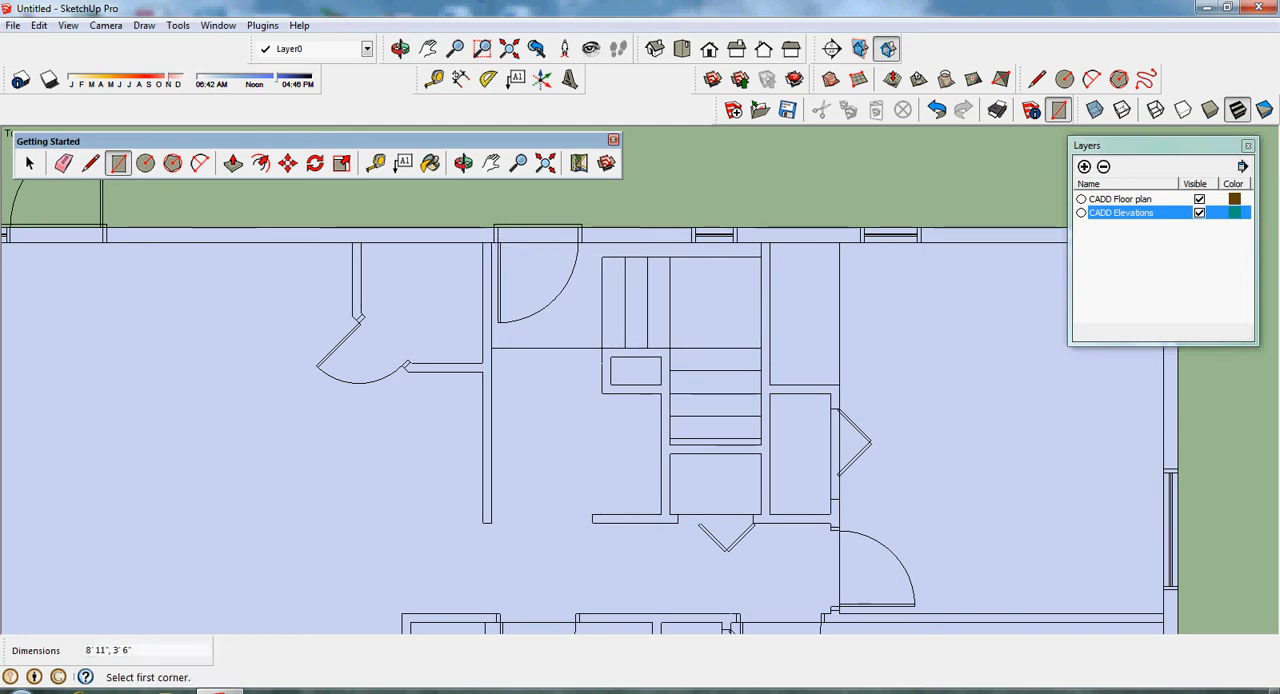
- Draw a 1' 8" by 11" rectangle inside the small chase beside the stairs and a 4' by 1' 11 1/2" rectangle in the recess below it
{"action": "left_click", "coordinate": [610, 356]}
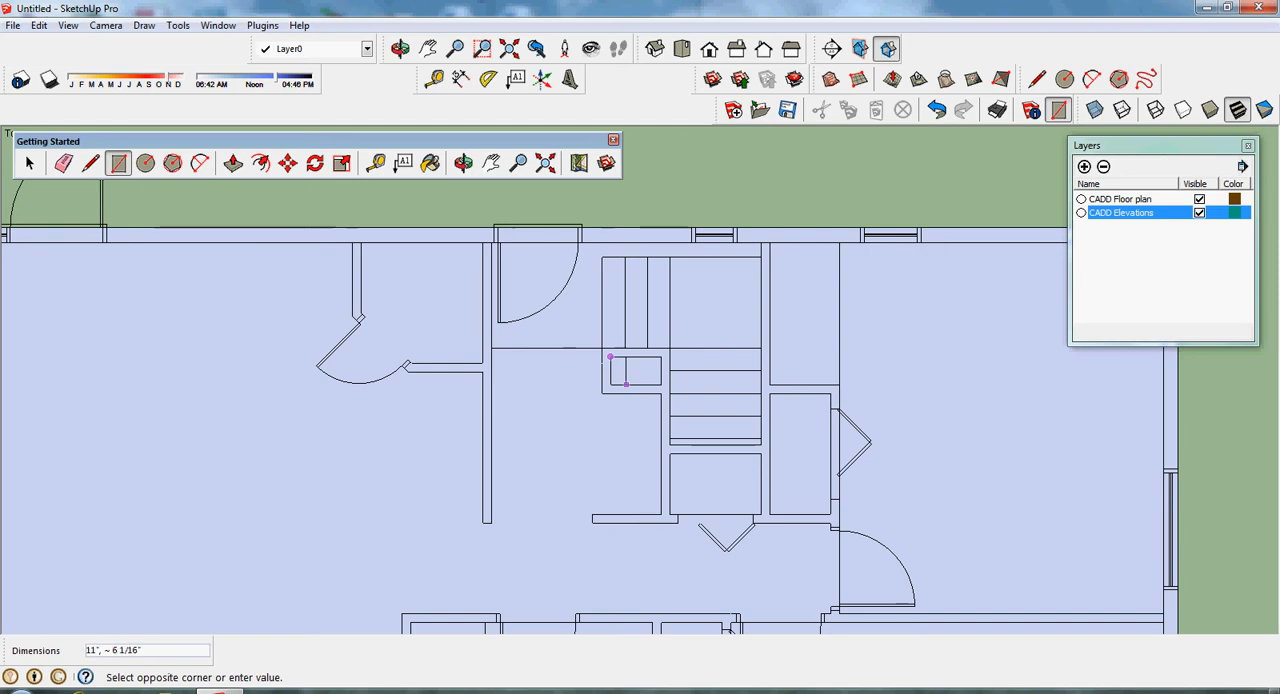
{"action": "left_click", "coordinate": [660, 384]}
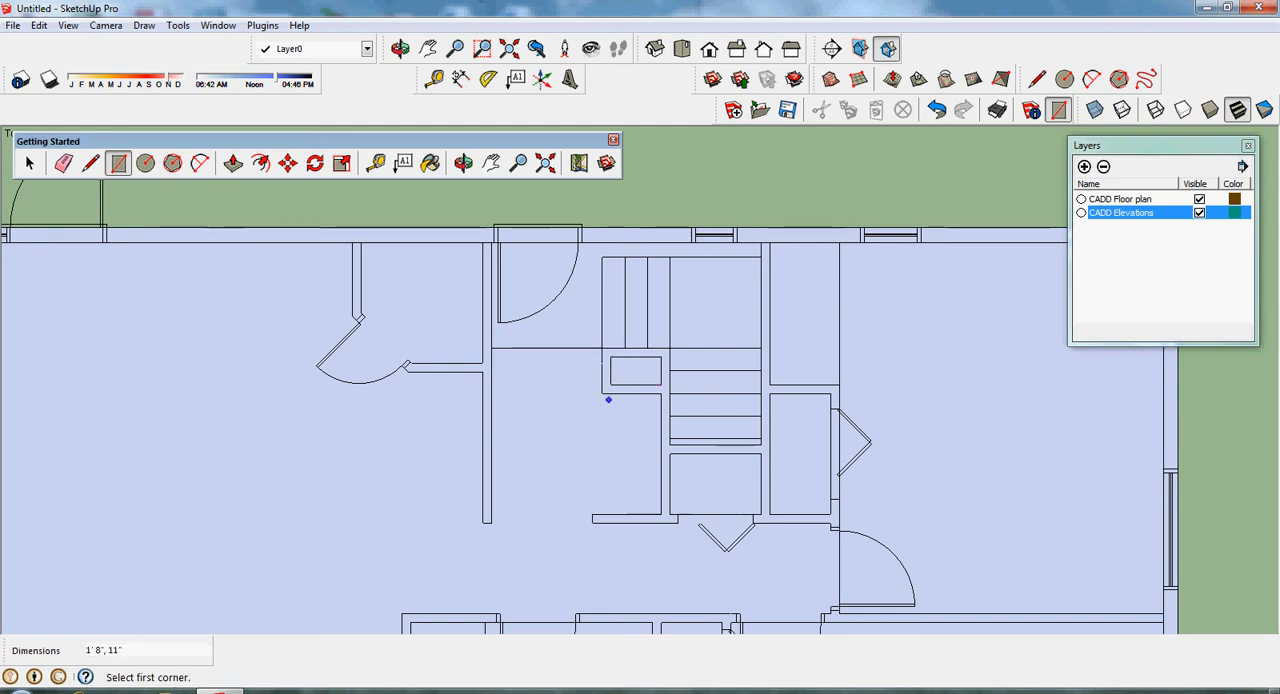
{"action": "left_click", "coordinate": [603, 394]}
{"action": "left_click", "coordinate": [661, 514]}
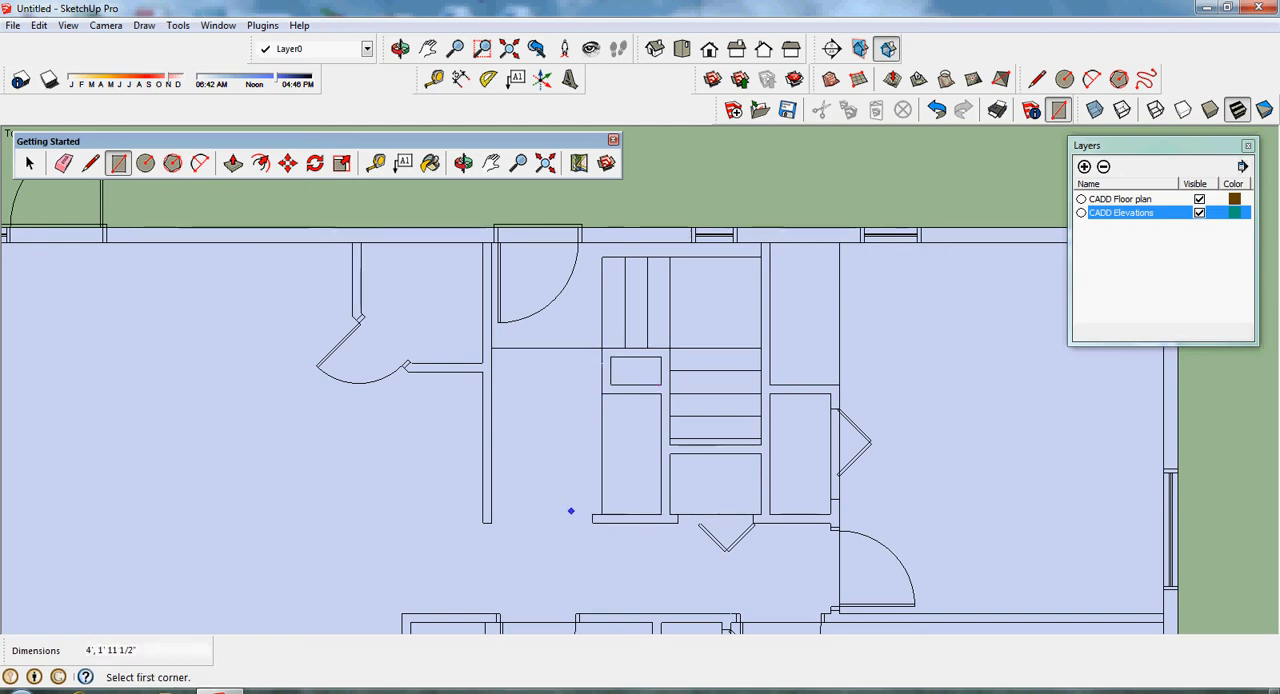
- Draw a 5' 6" by 3' 8" rectangle over the passage beside the recess and an 11' 6" by 3' rectangle along the hallway
{"action": "left_click", "coordinate": [601, 515]}
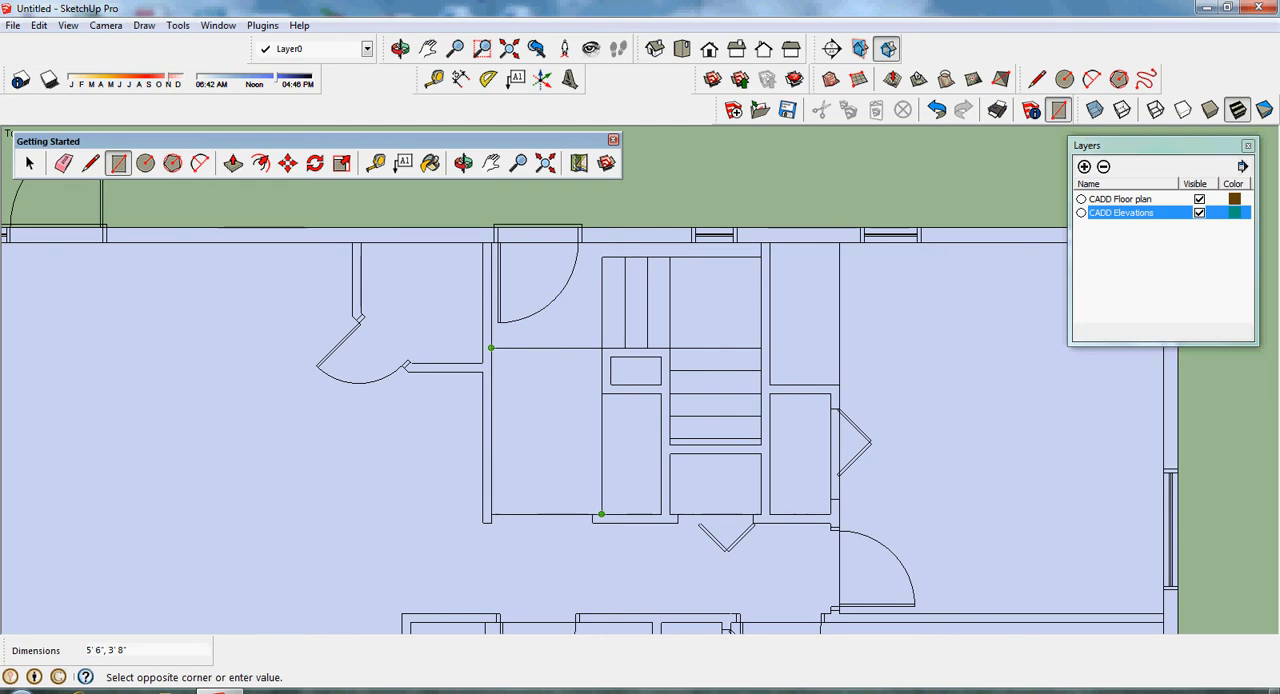
{"action": "key", "text": "Escape"}
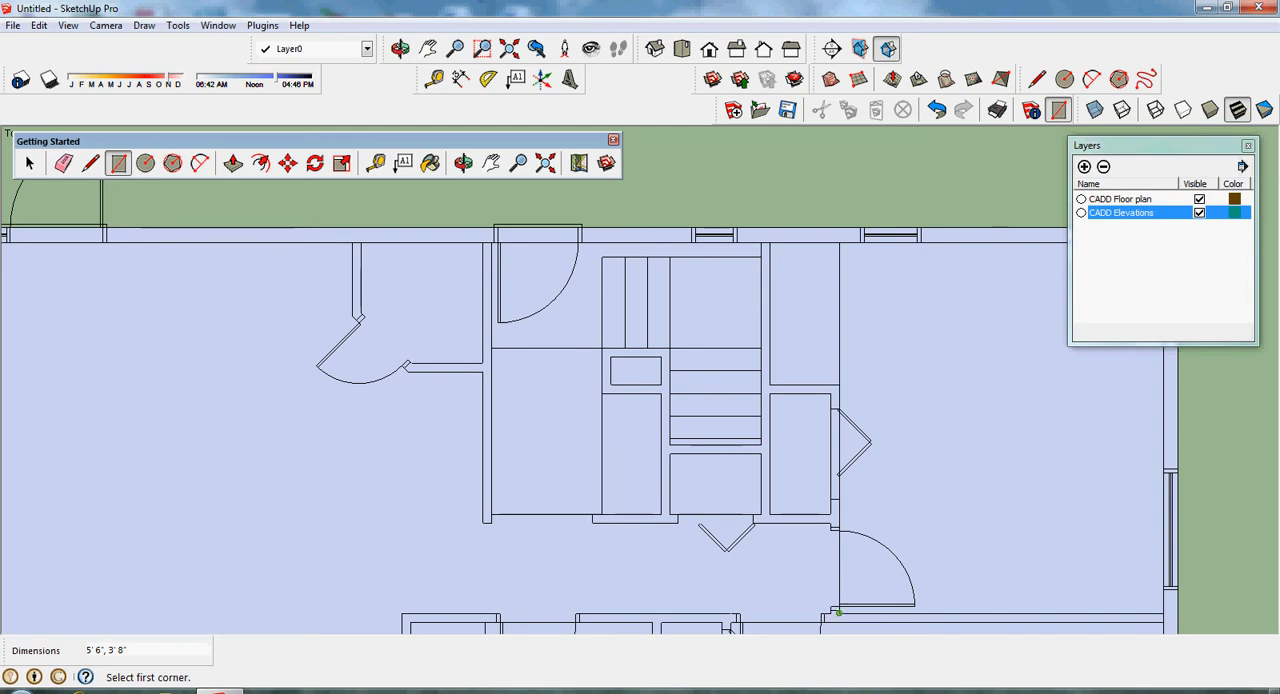
{"action": "left_click", "coordinate": [830, 613]}
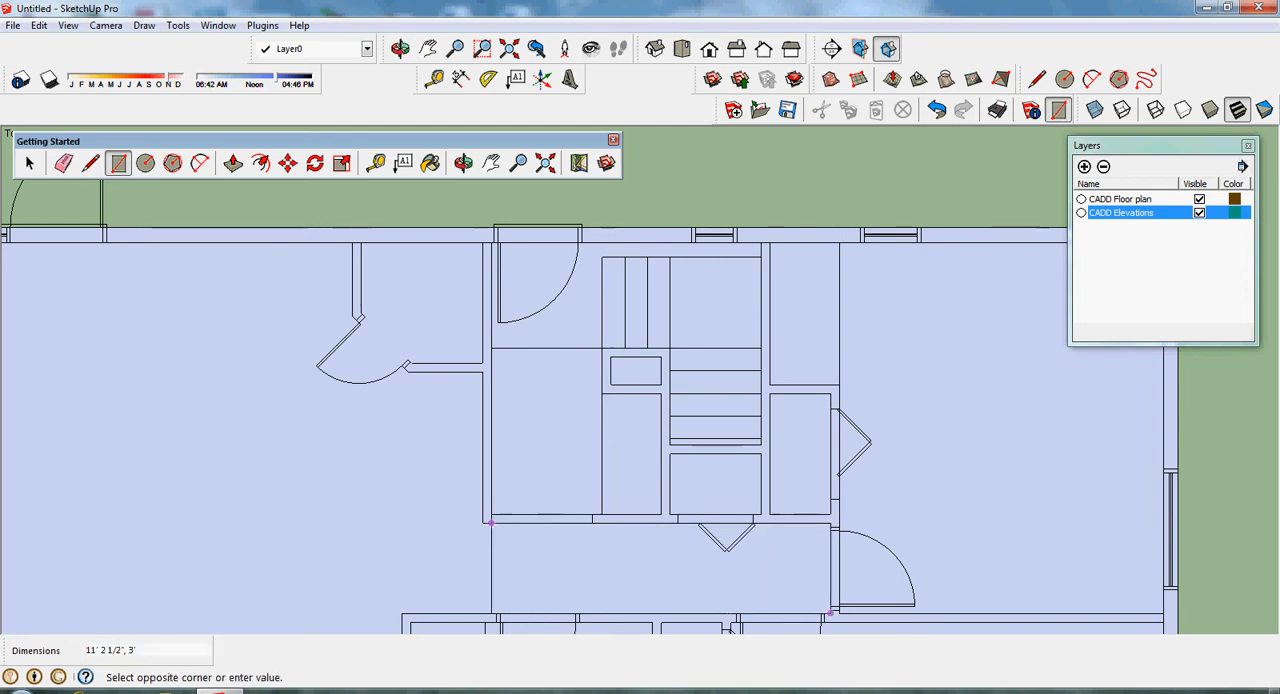
{"action": "left_click", "coordinate": [483, 521]}
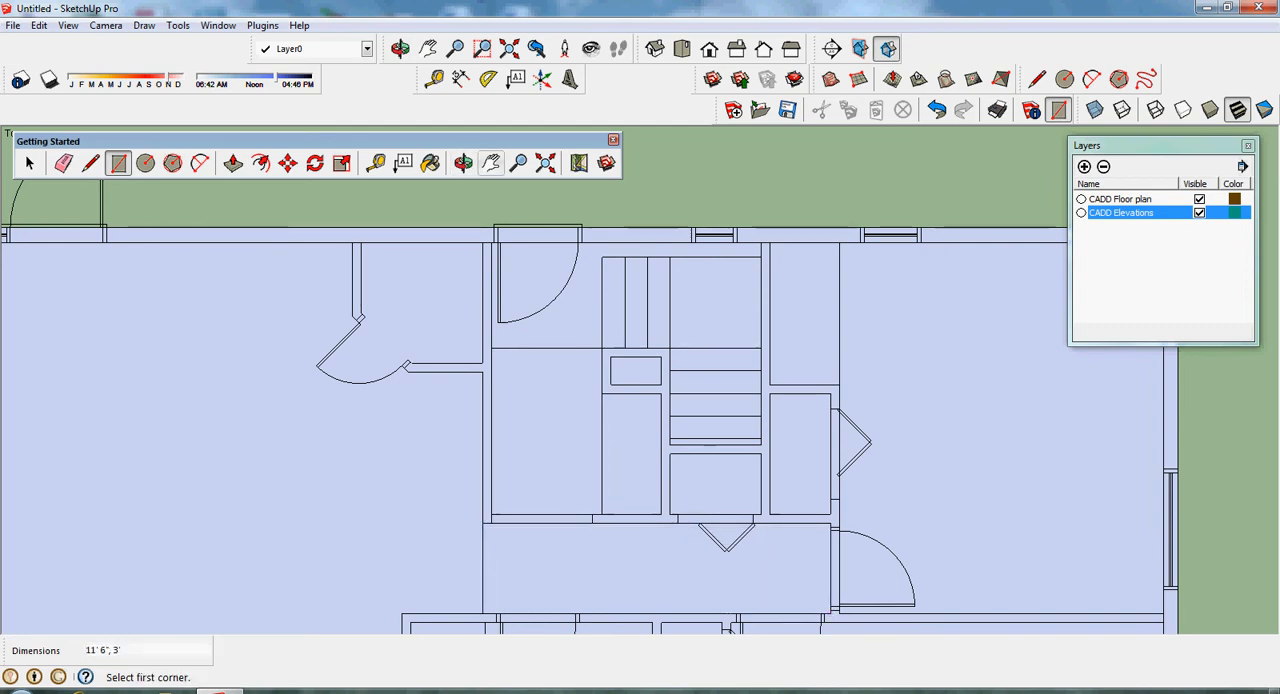
- Draw a 23' 6" by 12' 10 1/2" rectangle over the large open room, from the entry wall's base to the opposite inner exterior corner
{"action": "left_click", "coordinate": [491, 163]}
{"action": "left_click_drag", "start_coordinate": [440, 380], "coordinate": [704, 269]}
{"action": "scroll", "coordinate": [668, 340], "scroll_direction": "down", "scroll_amount": 5}
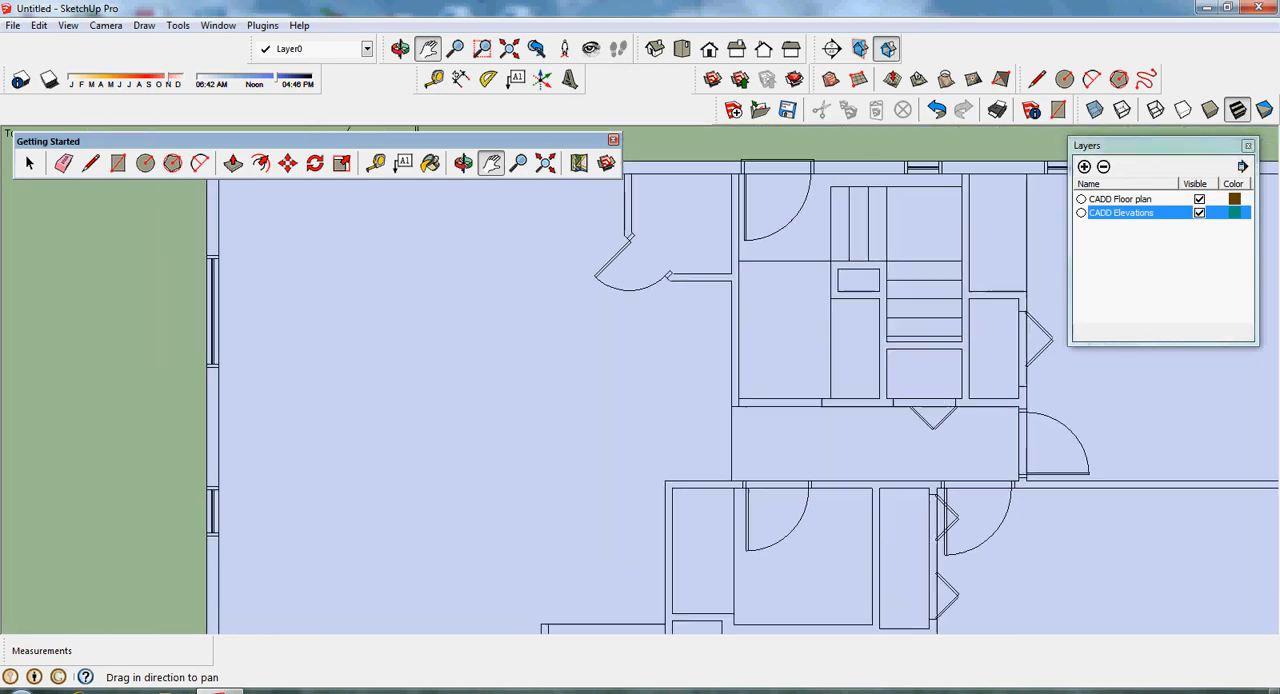
{"action": "scroll", "coordinate": [593, 400], "scroll_direction": "down", "scroll_amount": 2}
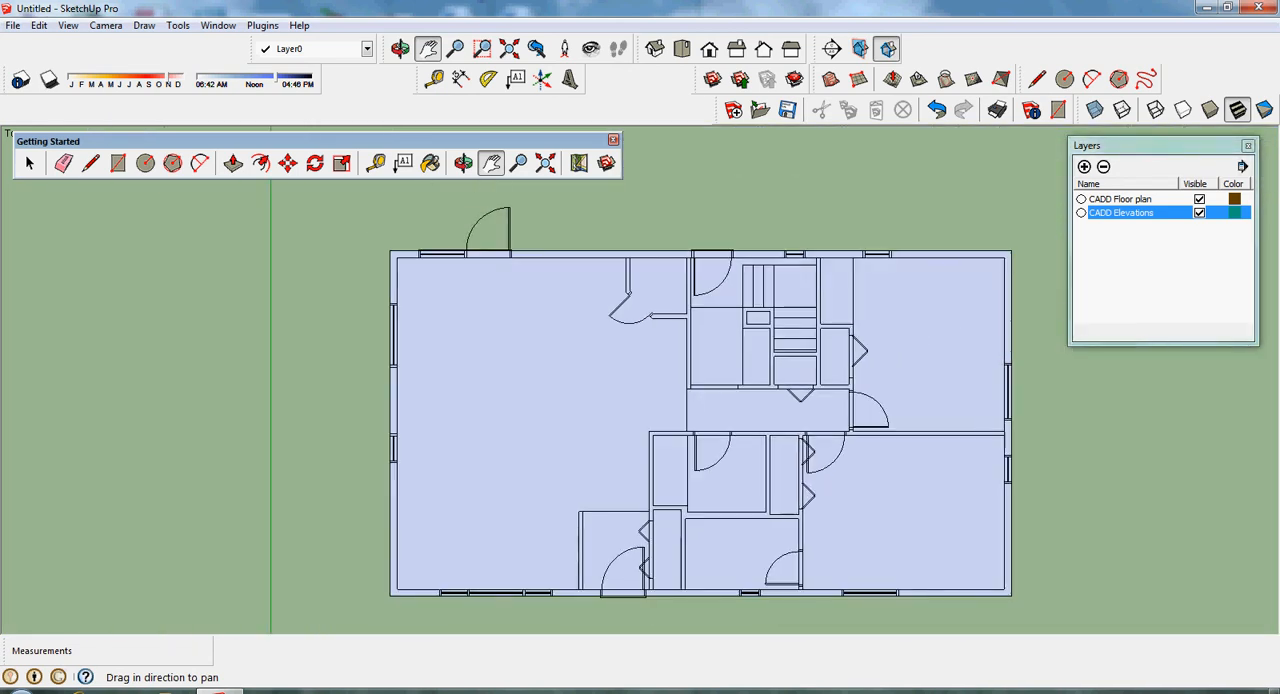
{"action": "left_click", "coordinate": [118, 163]}
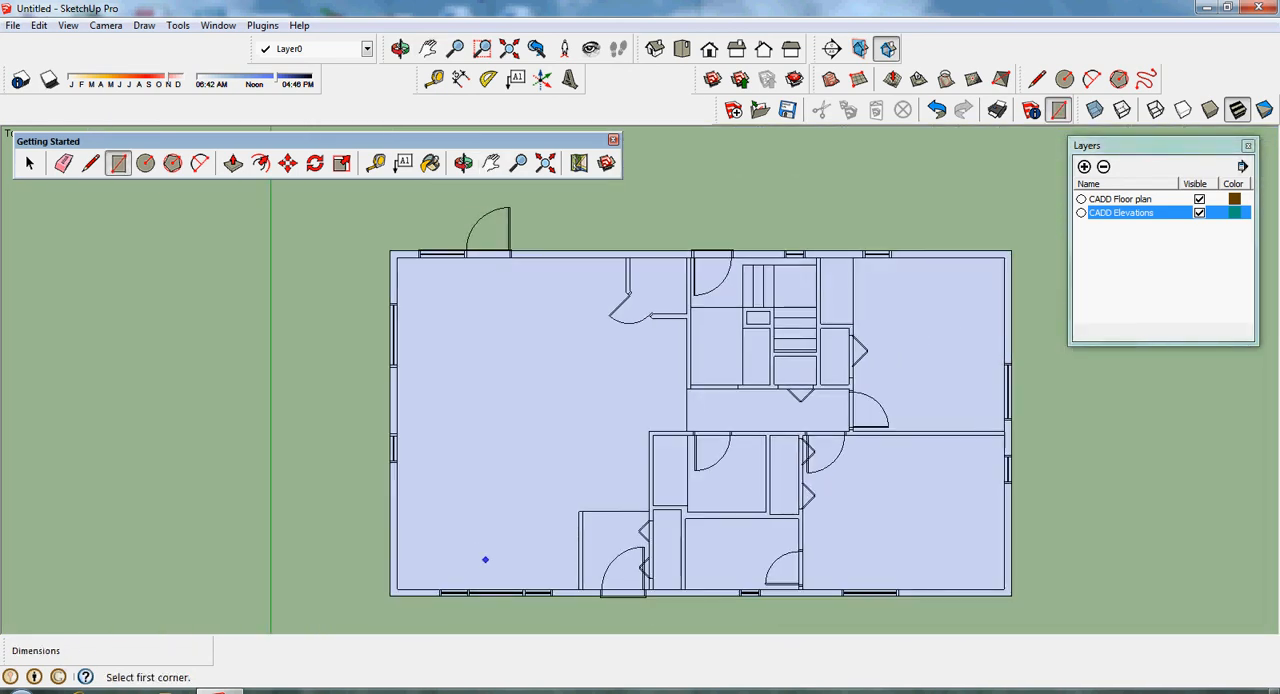
{"action": "scroll", "coordinate": [585, 590], "scroll_direction": "up", "scroll_amount": 3}
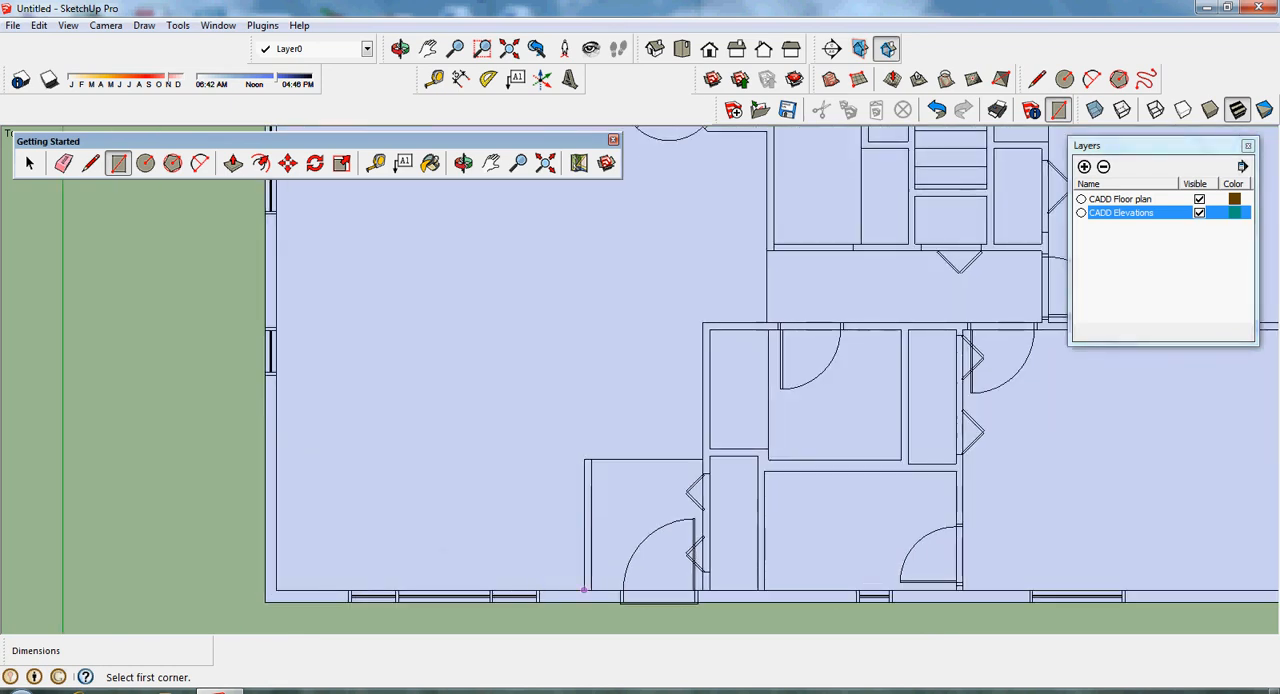
{"action": "left_click", "coordinate": [585, 590]}
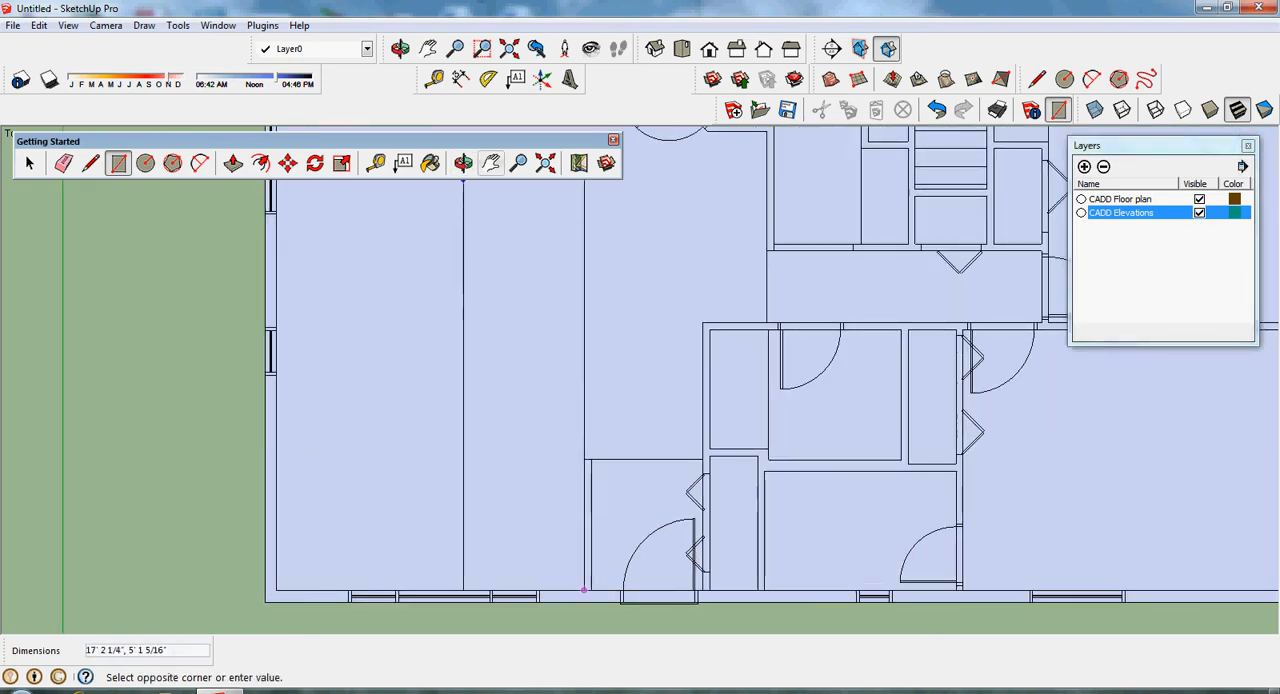
{"action": "left_click", "coordinate": [491, 163]}
{"action": "left_click_drag", "start_coordinate": [520, 270], "coordinate": [531, 473]}
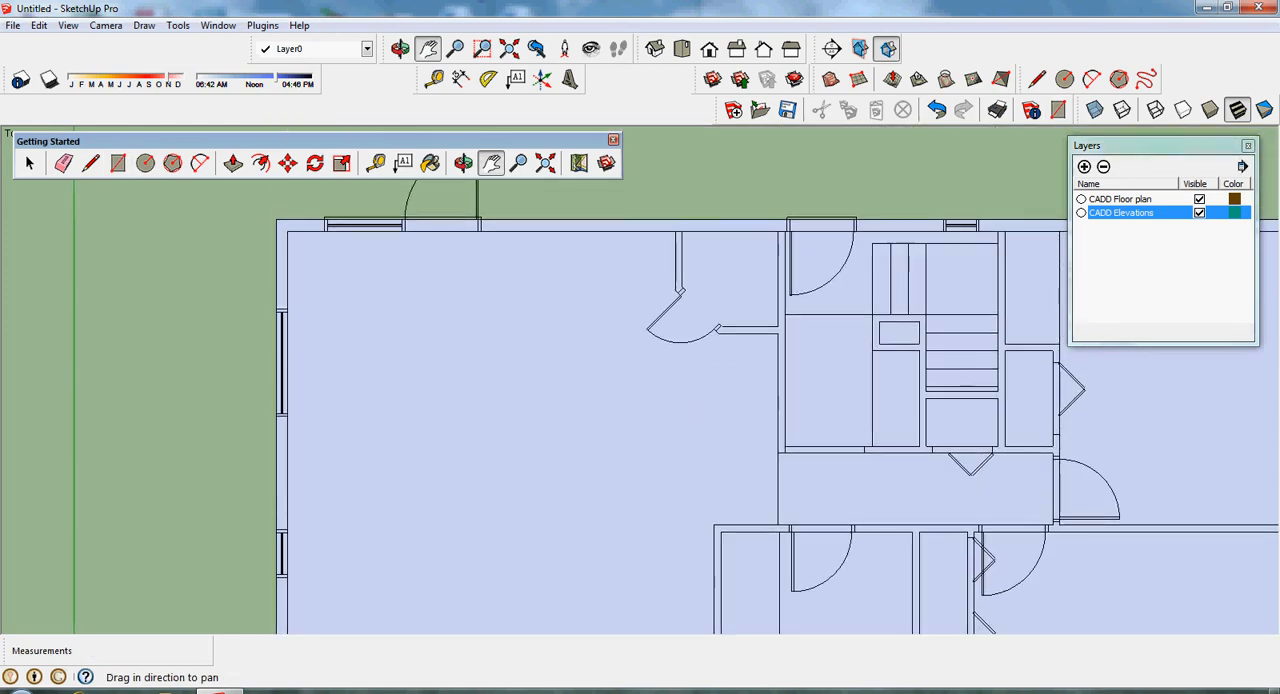
{"action": "key", "text": "Escape"}
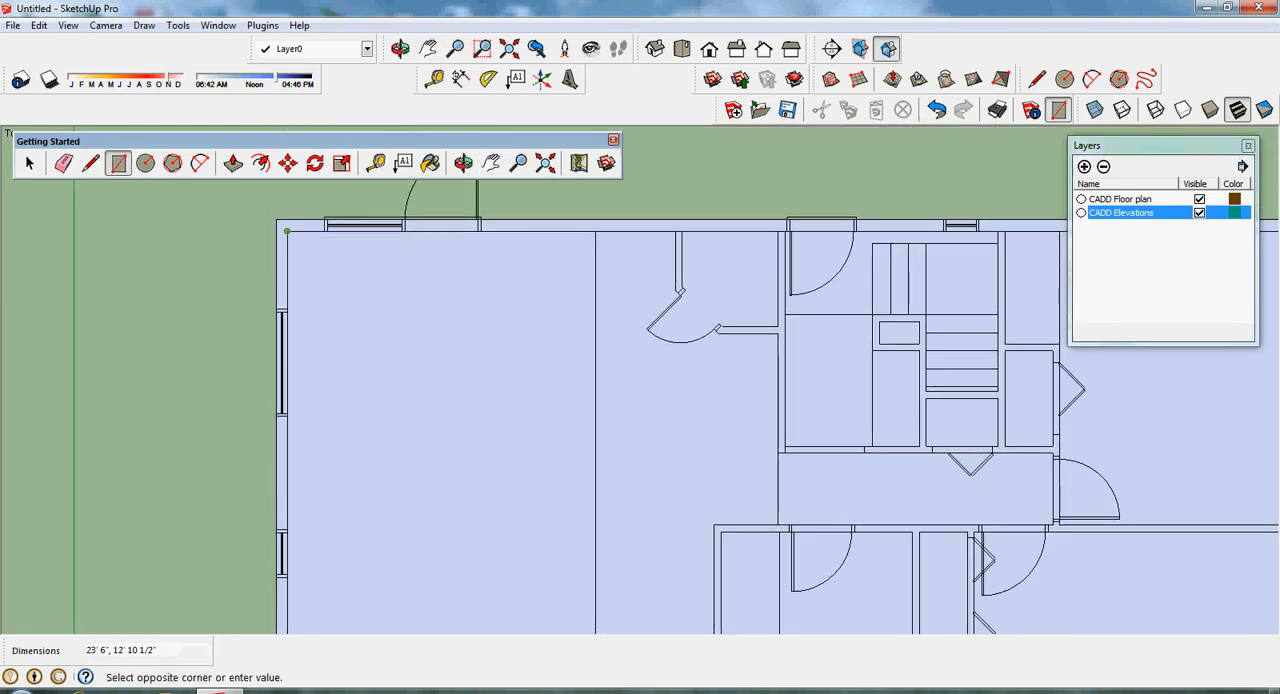
{"action": "left_click", "coordinate": [287, 231]}
- Draw a 5' 8 1/2" by 4' 11 1/2" rectangle over the open area between the large room's rectangle and the bathroom wall, above the entry
{"action": "scroll", "coordinate": [672, 365], "scroll_direction": "down", "scroll_amount": 2}
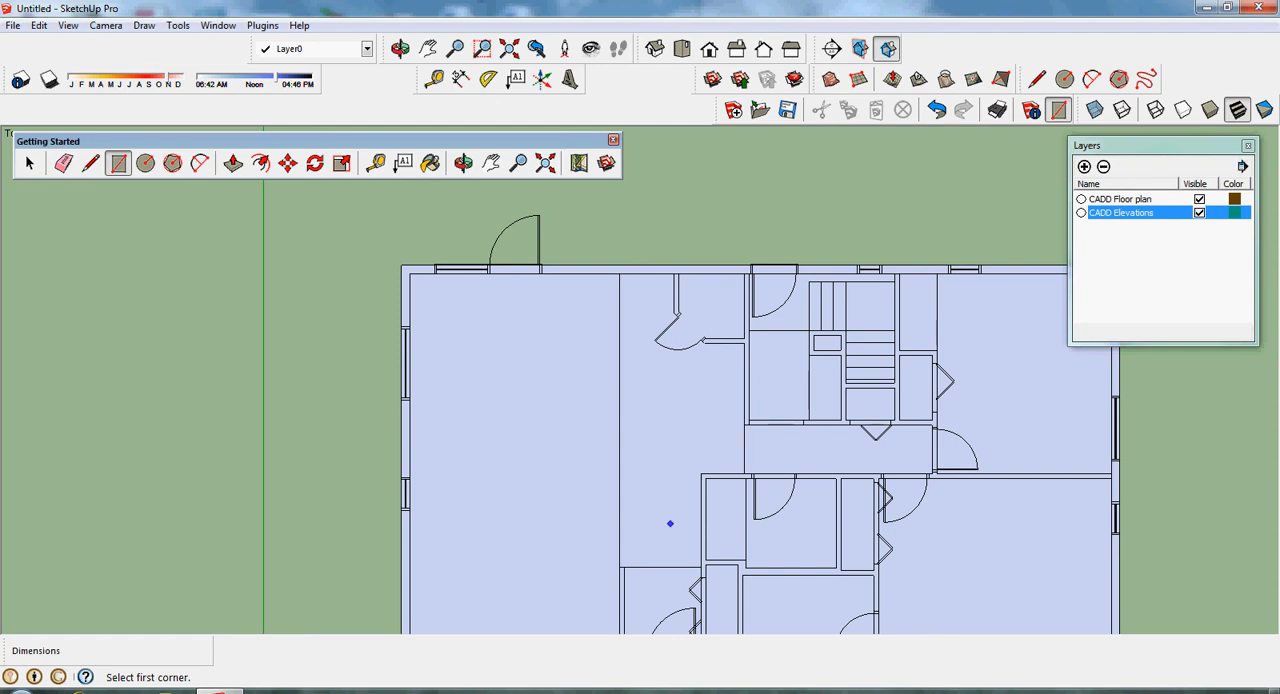
{"action": "scroll", "coordinate": [705, 477], "scroll_direction": "up", "scroll_amount": 3}
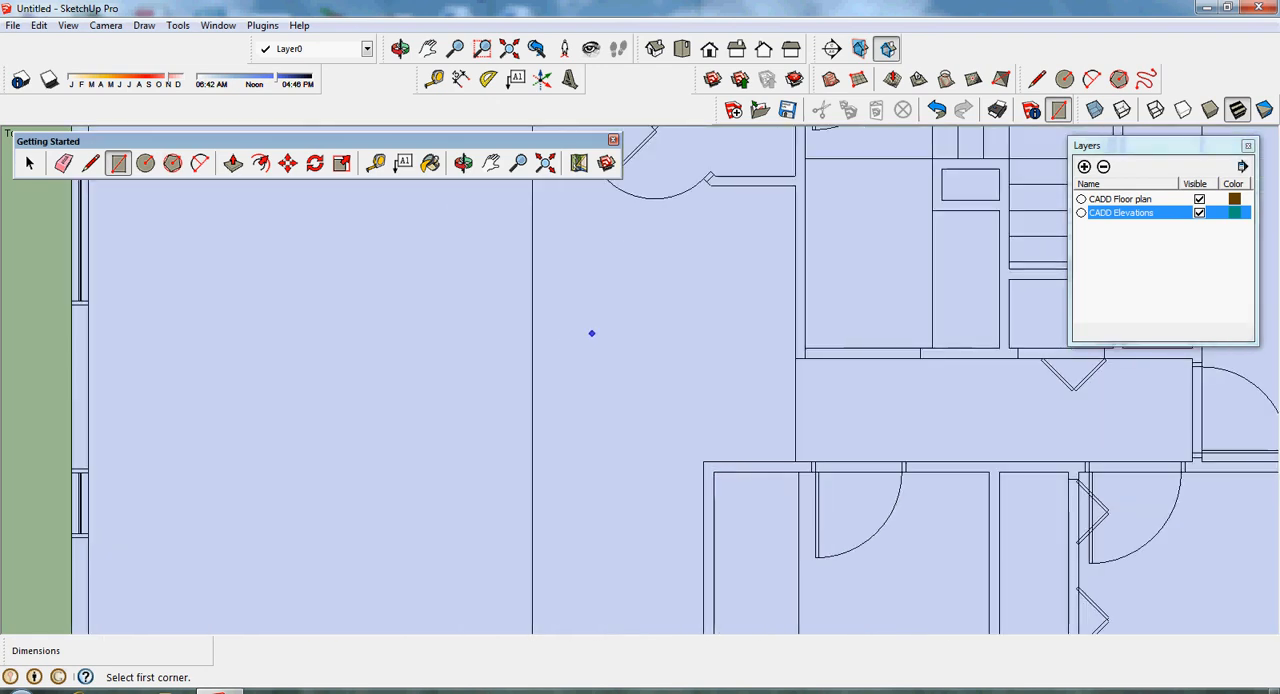
{"action": "left_click", "coordinate": [703, 462]}
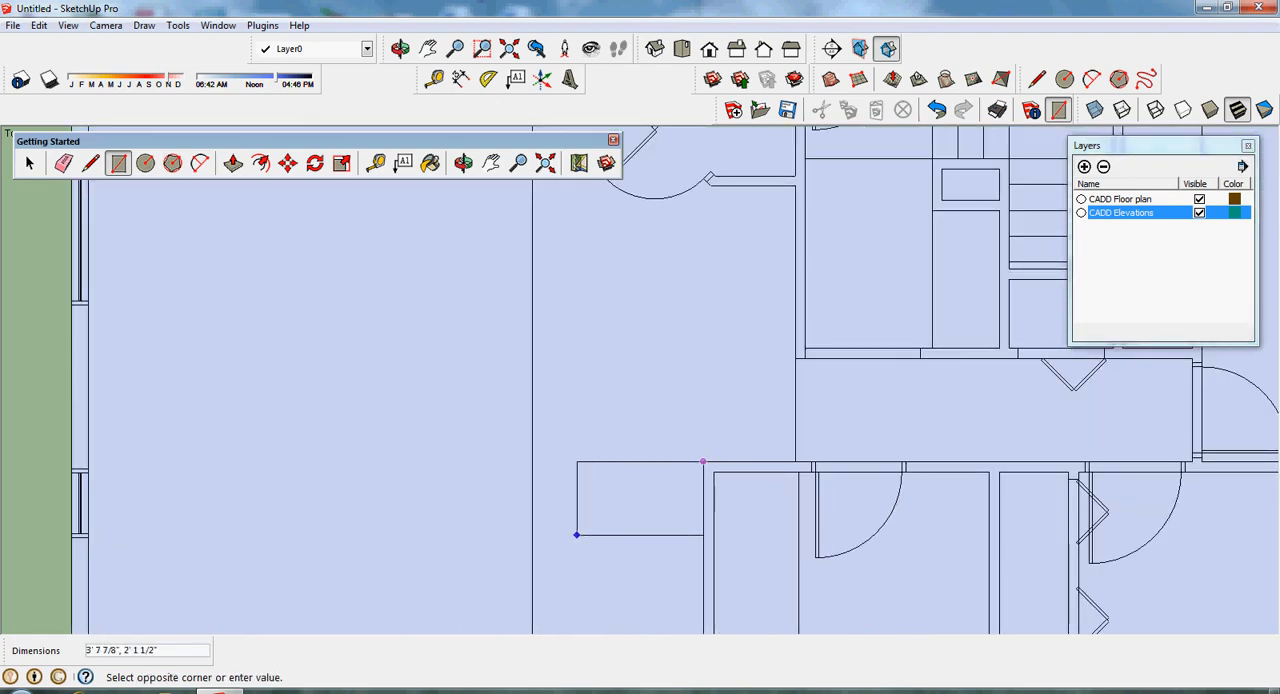
{"action": "left_click", "coordinate": [491, 164]}
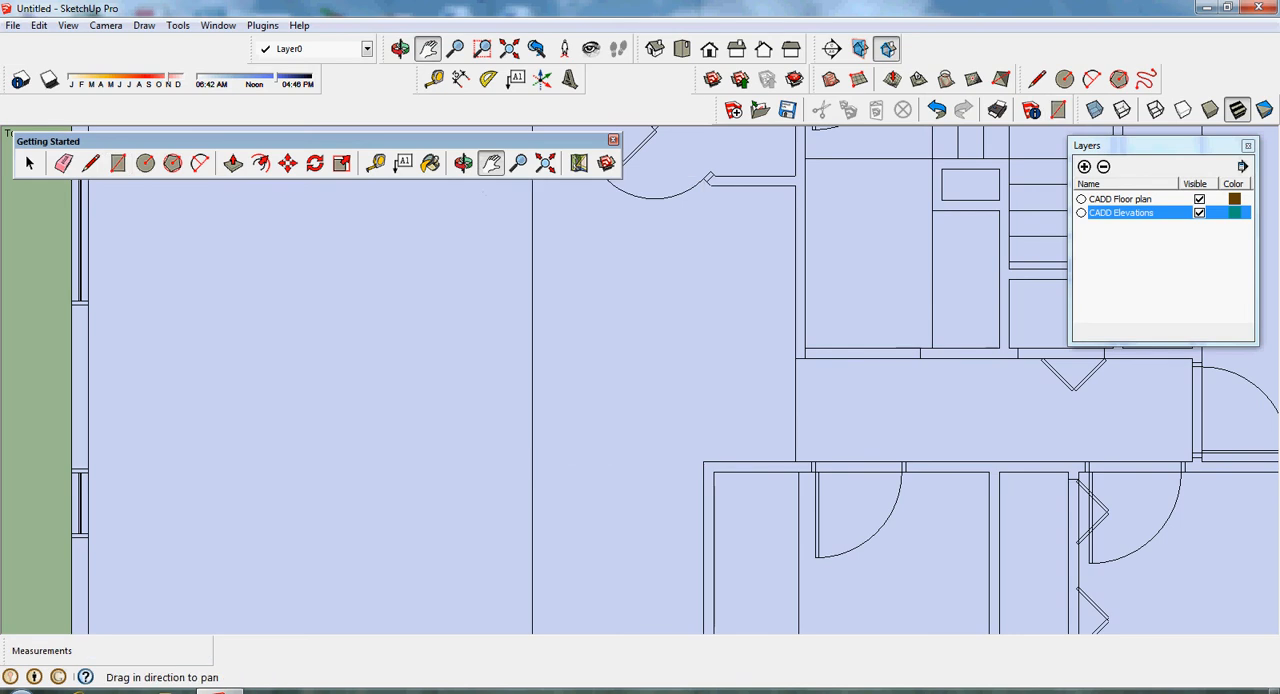
{"action": "left_click_drag", "start_coordinate": [540, 420], "coordinate": [534, 255]}
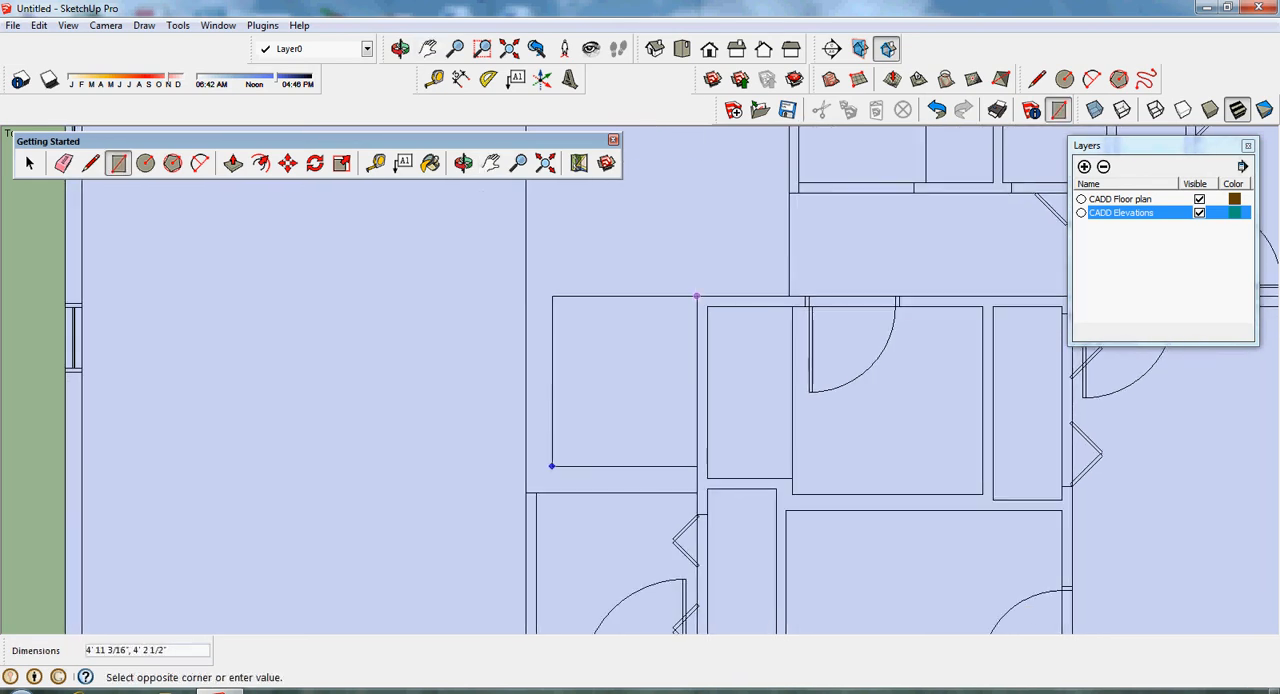
{"action": "left_click", "coordinate": [526, 492]}
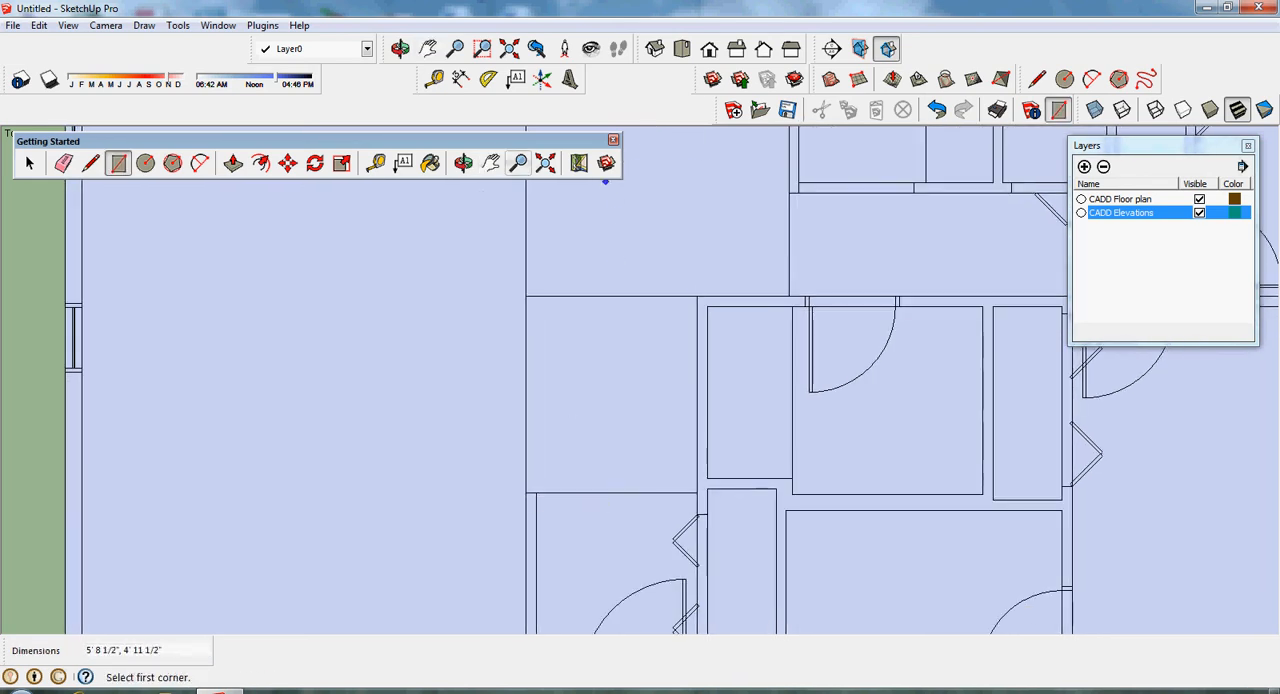
- Draw an 8' by 2' 5 1/2" rectangle from the hallway rectangle's outer corner to the angled door's jamb at the closet wall
{"action": "left_click", "coordinate": [491, 163]}
{"action": "left_click_drag", "start_coordinate": [530, 290], "coordinate": [493, 617]}
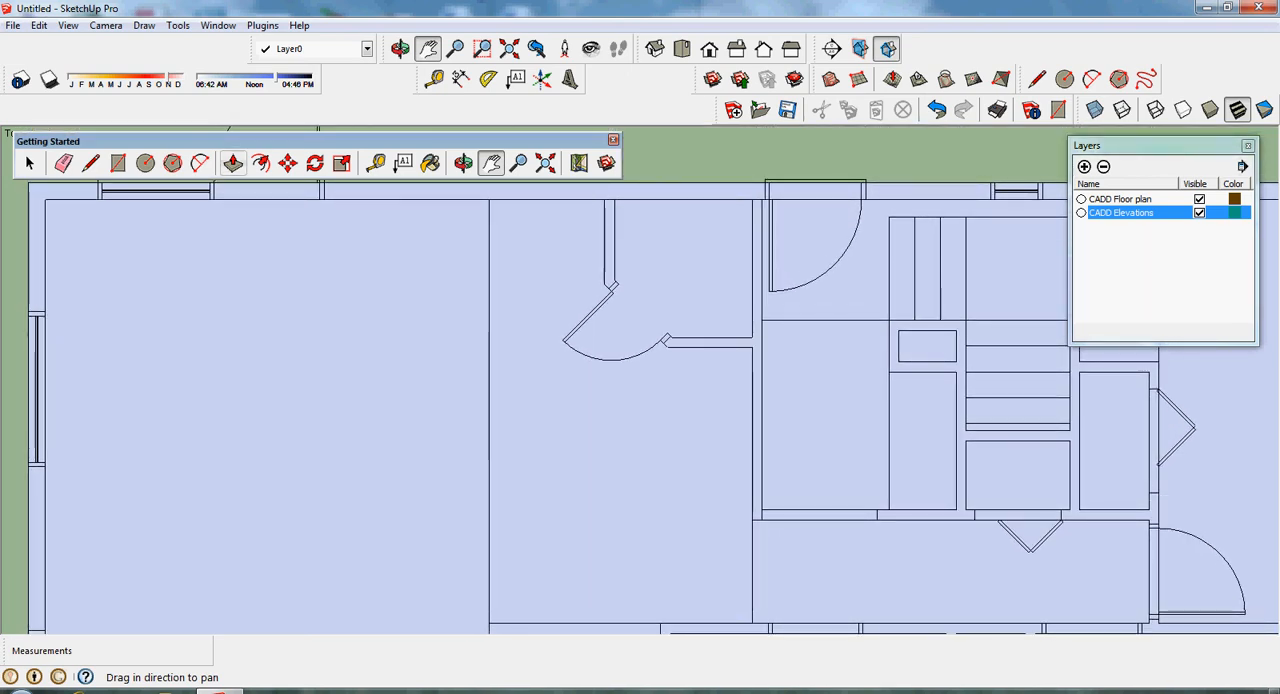
{"action": "left_click", "coordinate": [232, 163]}
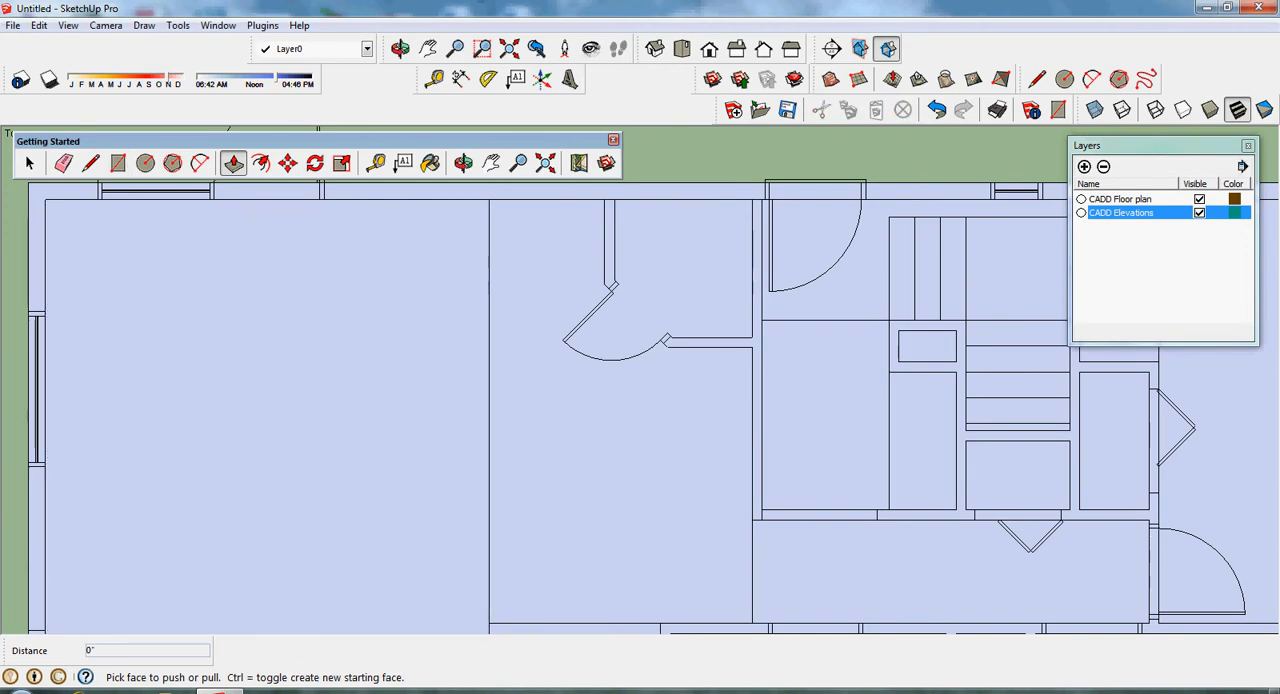
{"action": "left_click", "coordinate": [30, 163]}
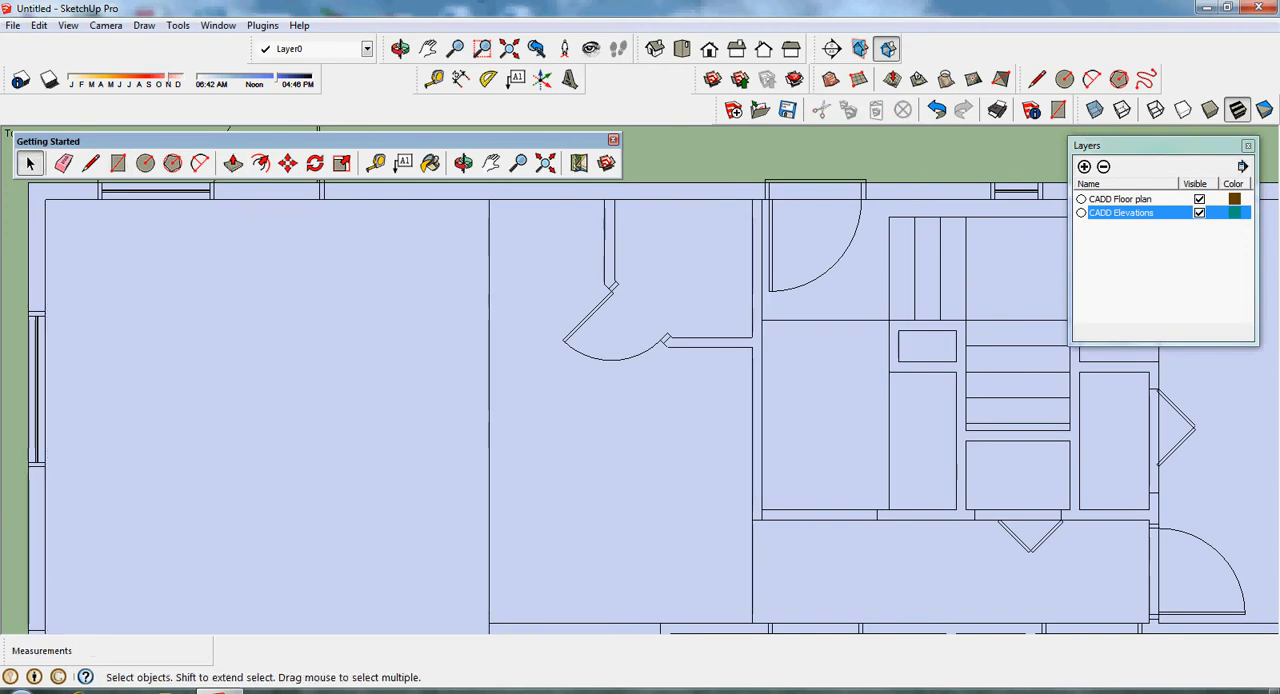
{"action": "left_click", "coordinate": [118, 163]}
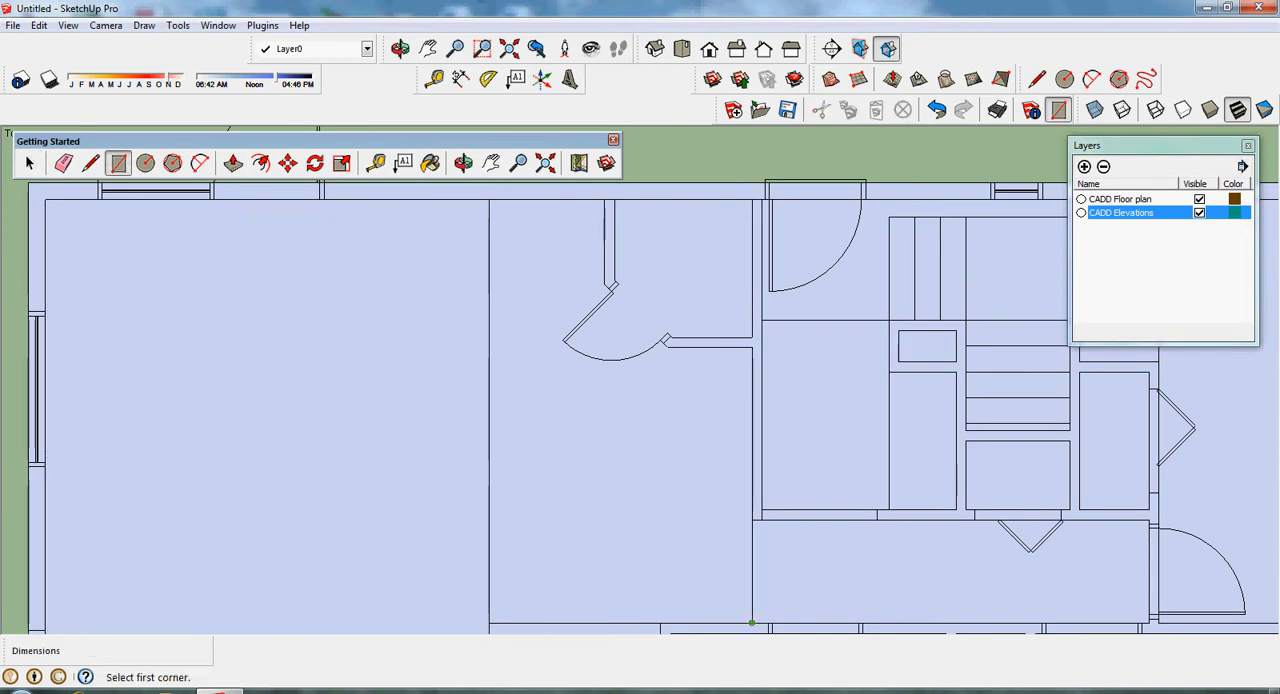
{"action": "left_click", "coordinate": [752, 623]}
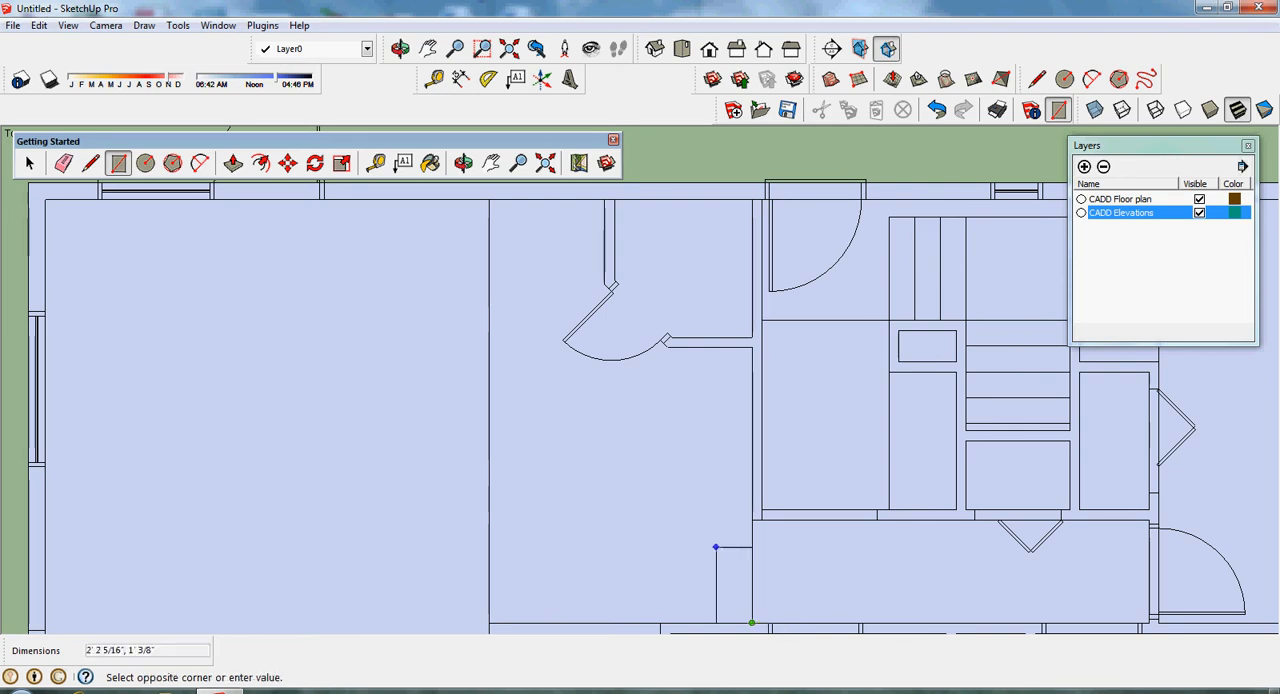
{"action": "left_click", "coordinate": [667, 347]}
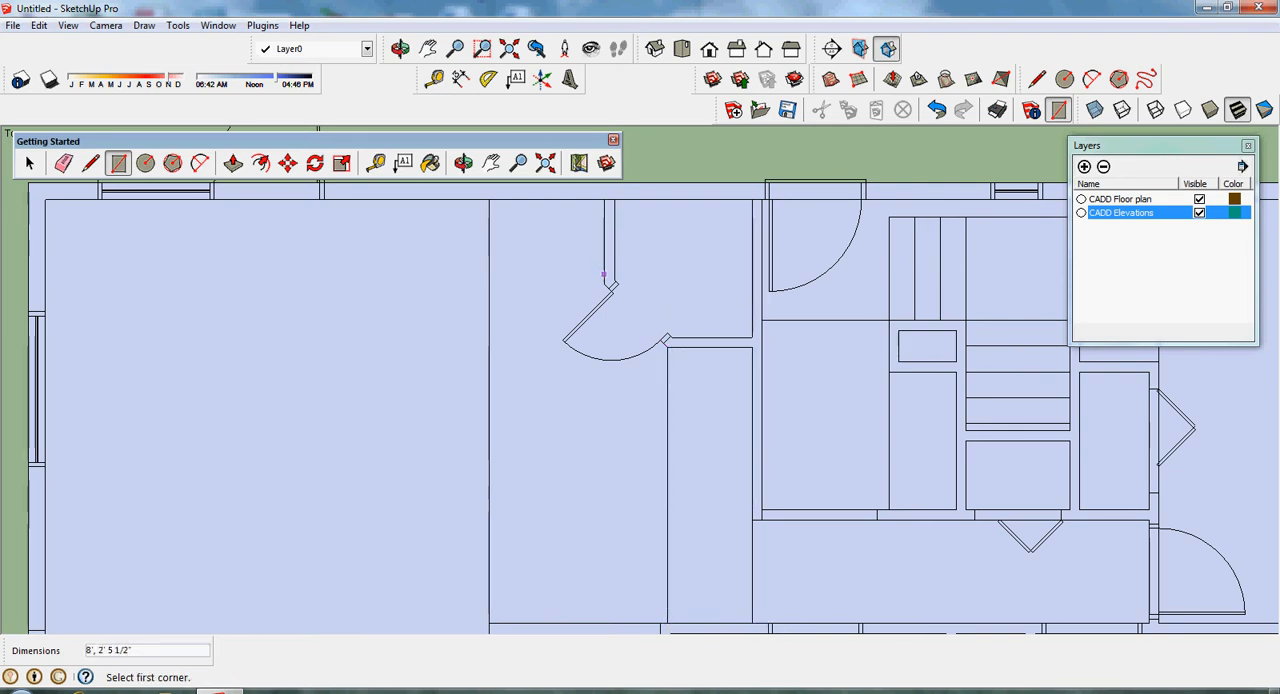
- Draw a 3' 4" by 2' 5 1/2" rectangle between the large room and closet wall, and an 8' by 5' 2" rectangle below the angled door
{"action": "left_click", "coordinate": [584, 266]}
{"action": "left_click", "coordinate": [489, 200]}
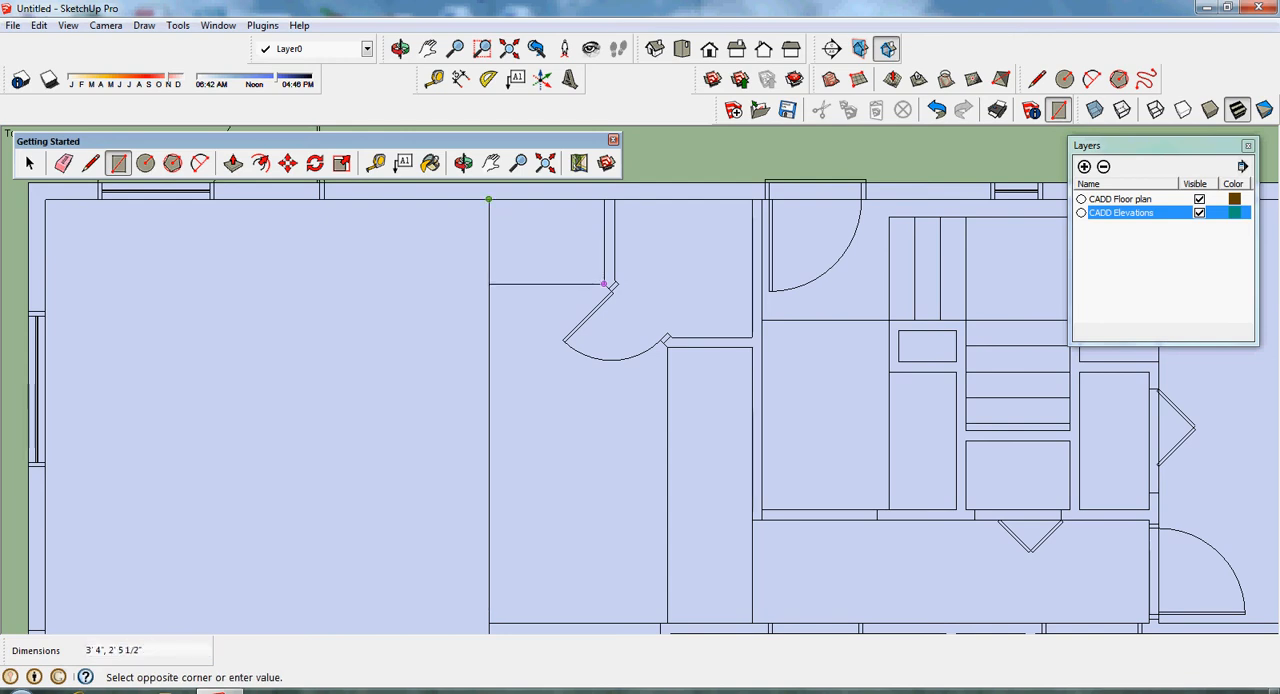
{"action": "left_click", "coordinate": [667, 346]}
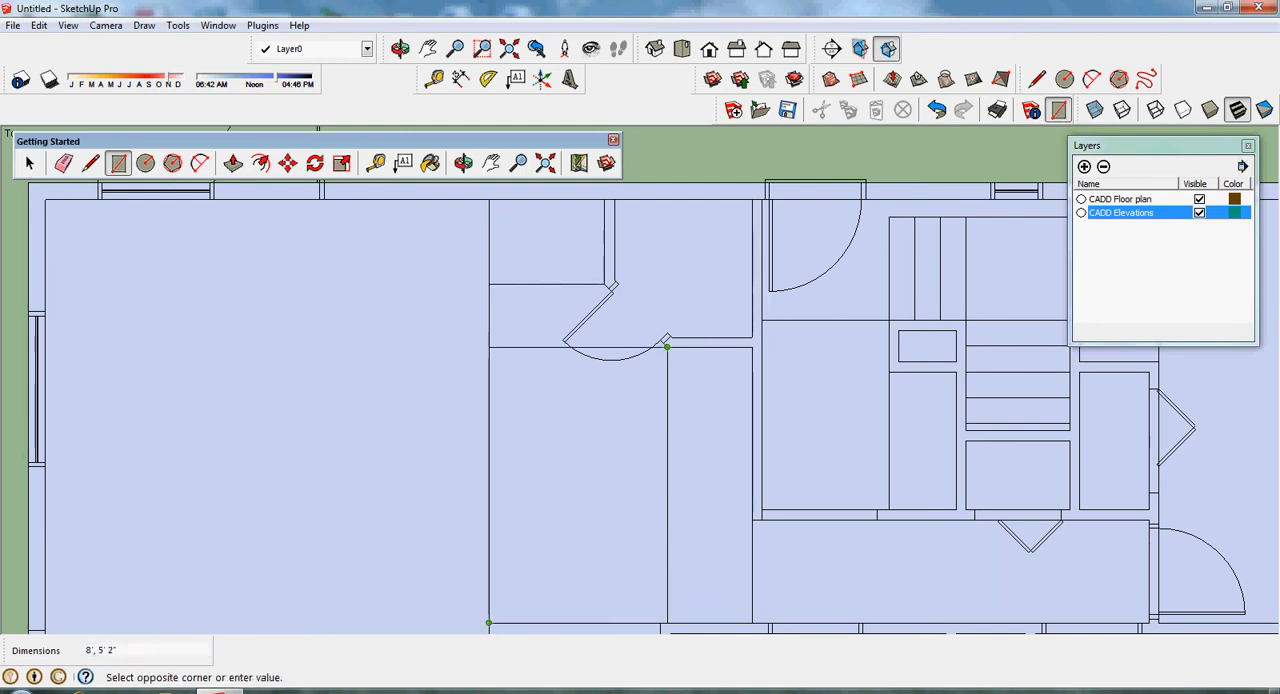
{"action": "left_click", "coordinate": [489, 620]}
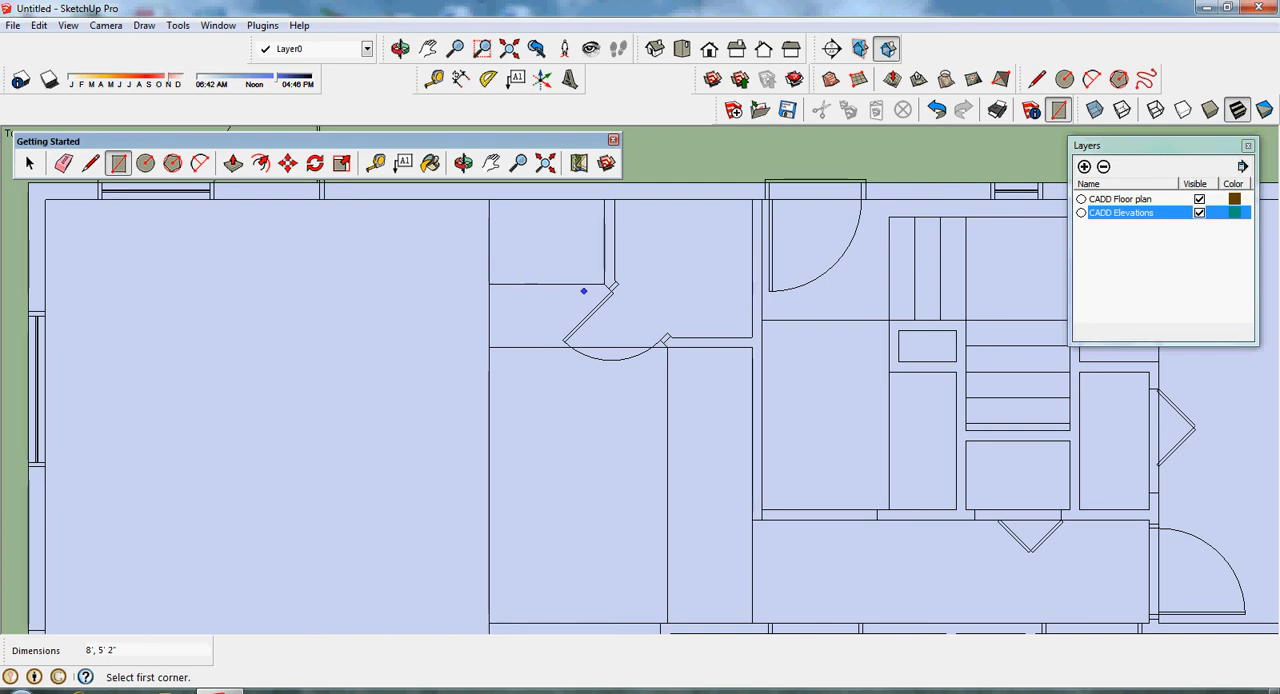
- Draw a 3' 4" by 1' 10" rectangle over the angled door and a 4' by about 2' 4 1/16" rectangle inside the closet
{"action": "left_click", "coordinate": [604, 284]}
{"action": "left_click", "coordinate": [489, 347]}
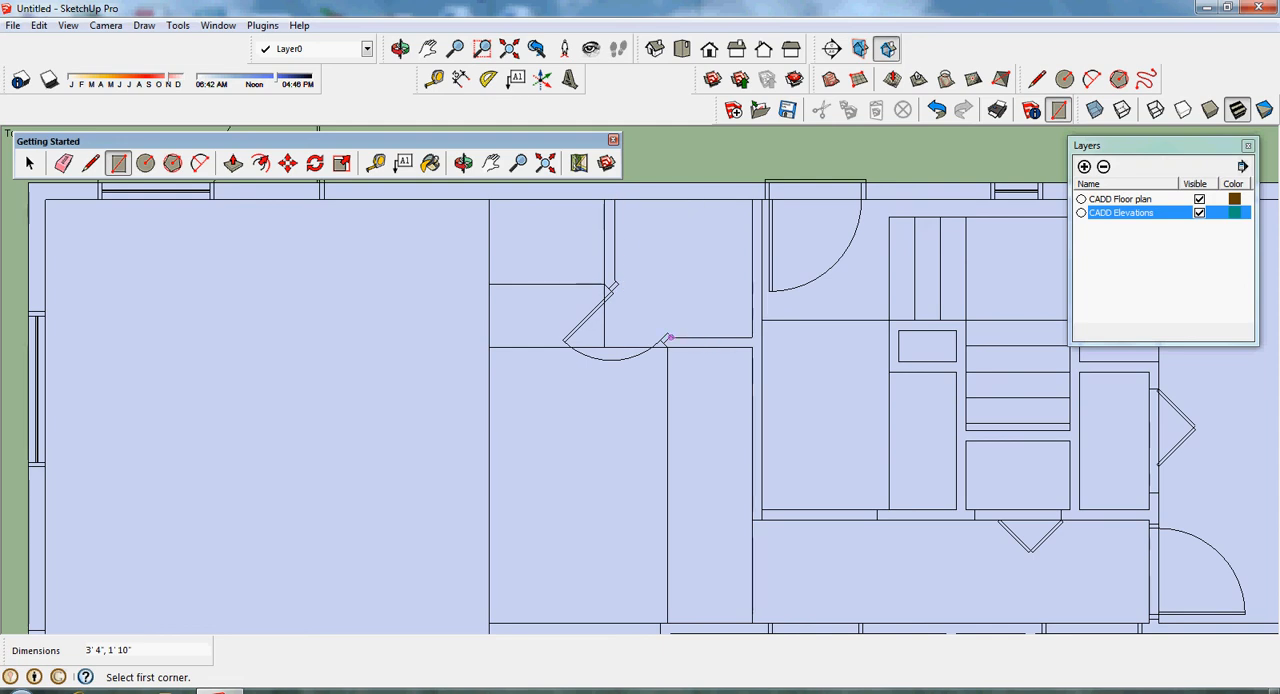
{"action": "left_click", "coordinate": [670, 338]}
{"action": "left_click", "coordinate": [752, 200]}
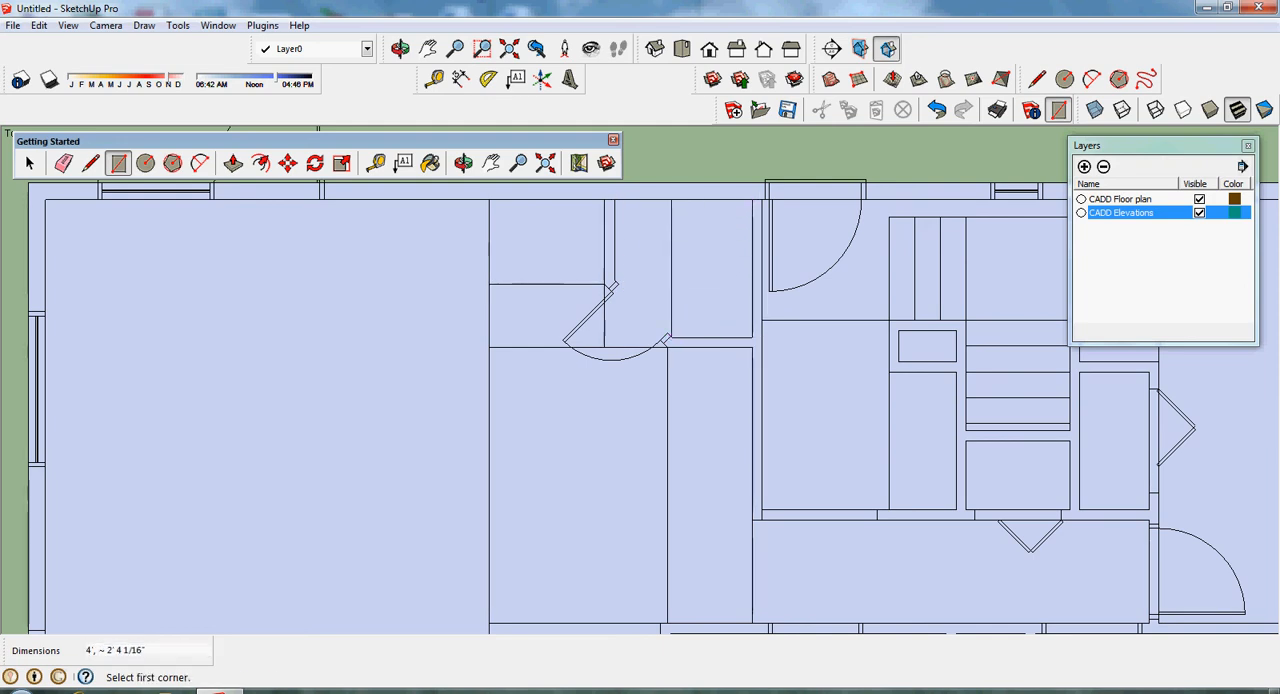
- Try a rectangle of about 2' 4 1/2" by 1' 7 1/2" in the closet's remaining area beside the angled door, and undo it
{"action": "left_click", "coordinate": [614, 283]}
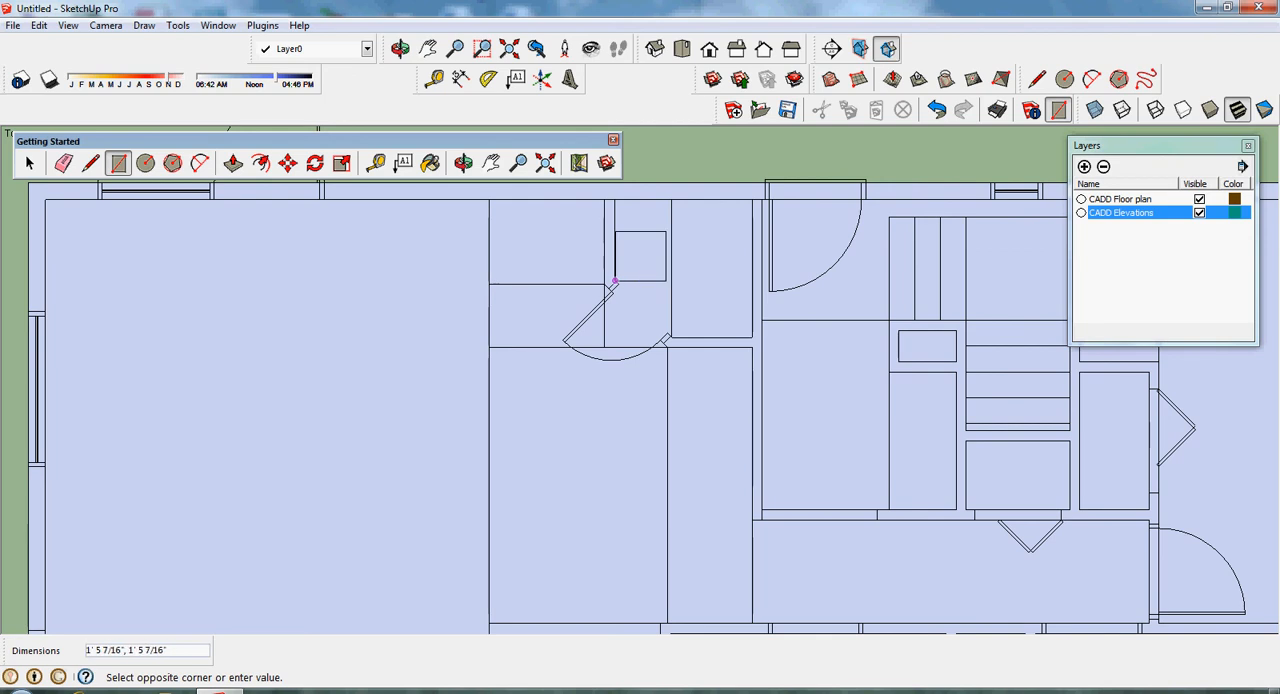
{"action": "left_click", "coordinate": [671, 200]}
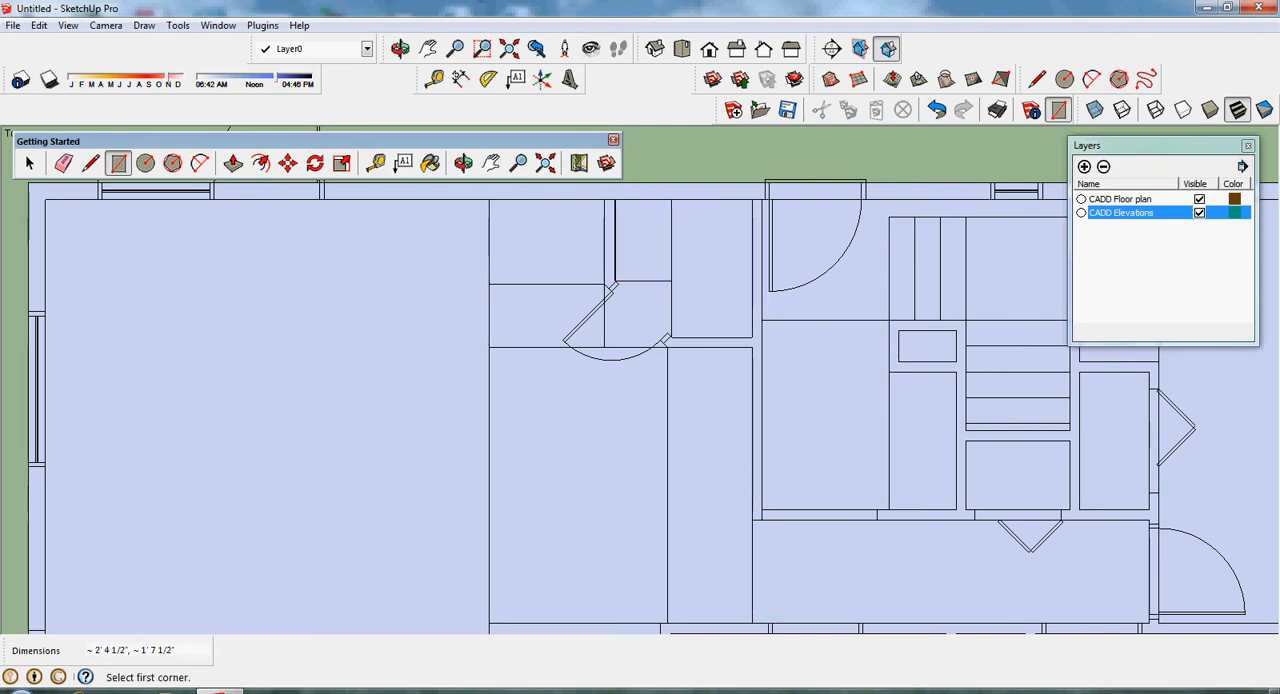
{"action": "left_click", "coordinate": [90, 163]}
{"action": "scroll", "coordinate": [604, 300], "scroll_direction": "up", "scroll_amount": 2}
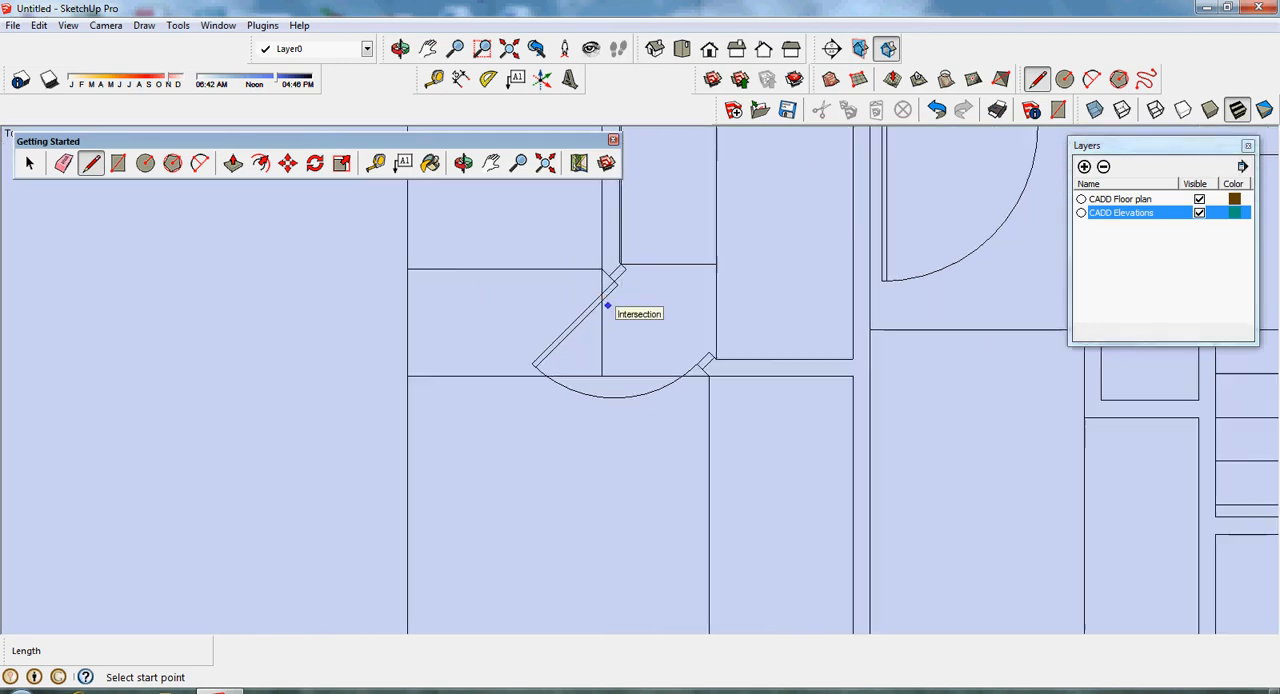
{"action": "scroll", "coordinate": [612, 306], "scroll_direction": "down", "scroll_amount": 1}
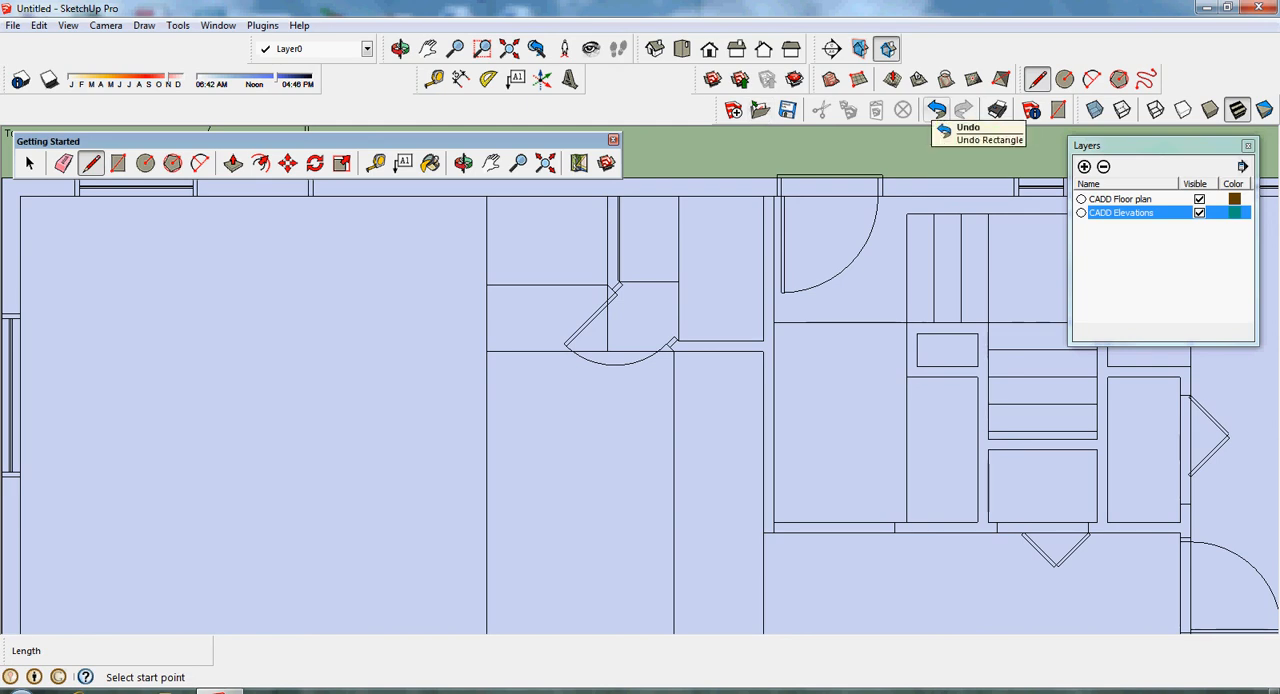
{"action": "left_click", "coordinate": [936, 109]}
{"action": "left_click", "coordinate": [937, 109]}
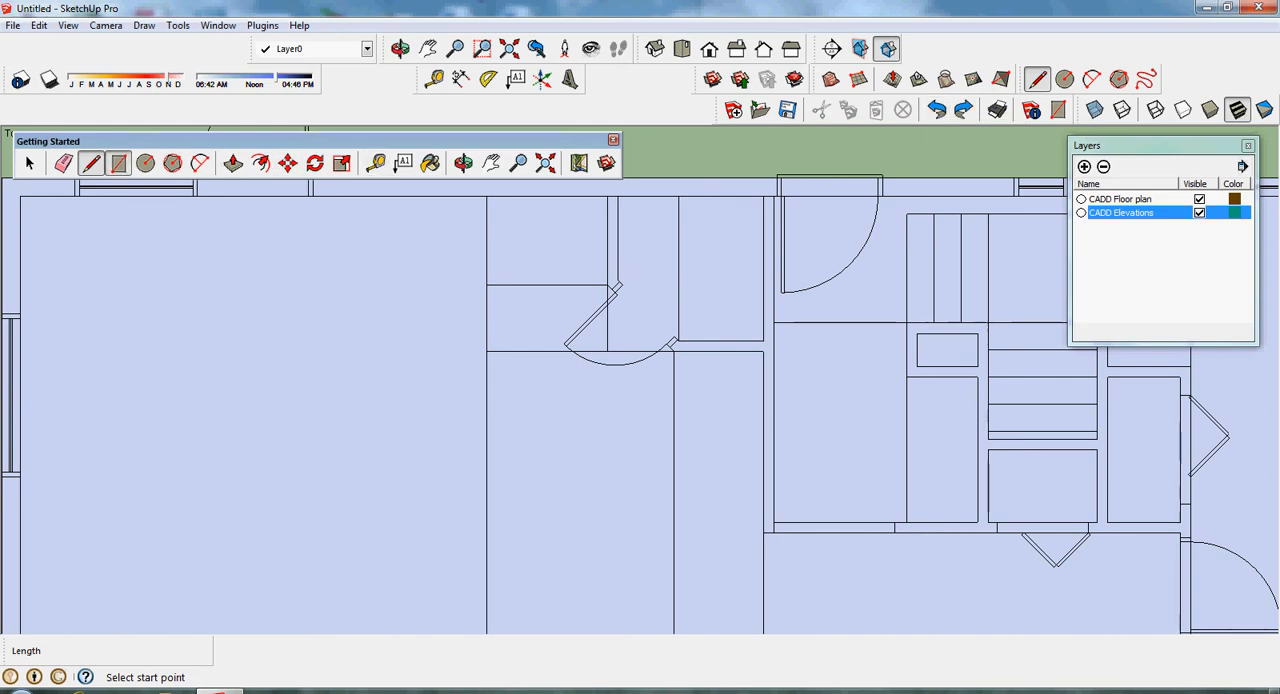
- Draw a rectangle of about 2' 4 1/16" by 1' 7 15/16" from the closet wall's end to the adjacent closet rectangle's exterior-wall corner
{"action": "key", "text": "r"}
{"action": "scroll", "coordinate": [617, 283], "scroll_direction": "up", "scroll_amount": 2}
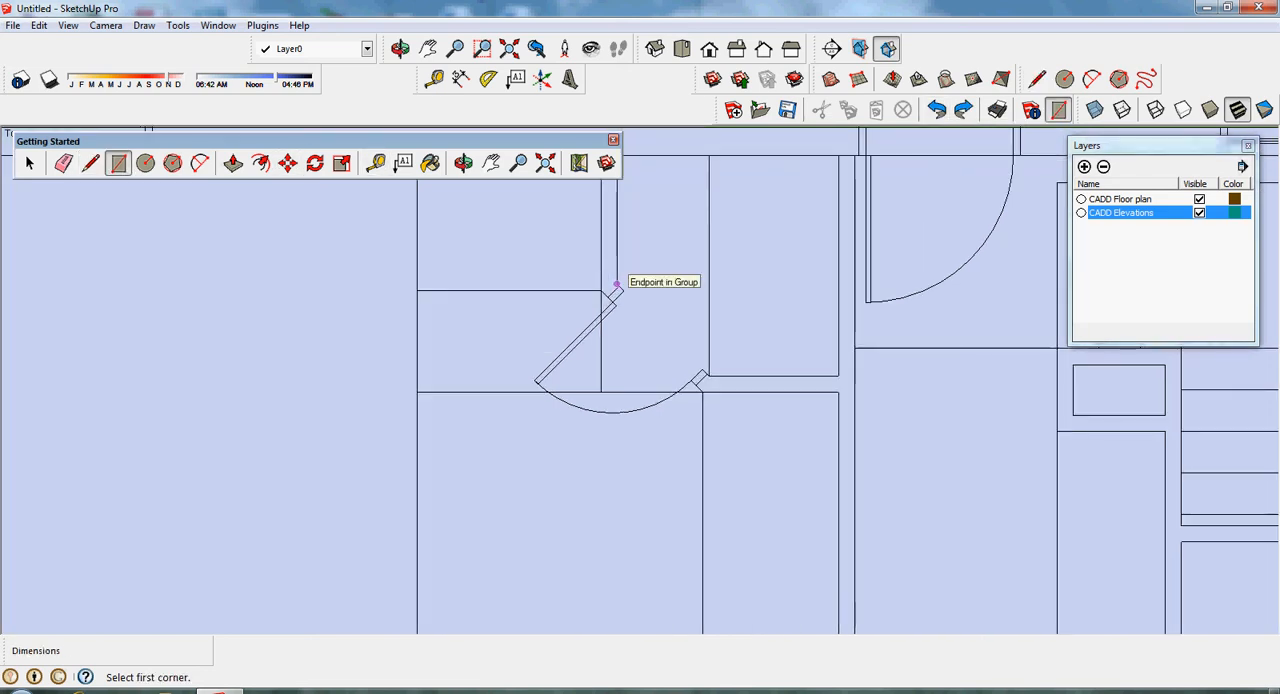
{"action": "left_click", "coordinate": [617, 284]}
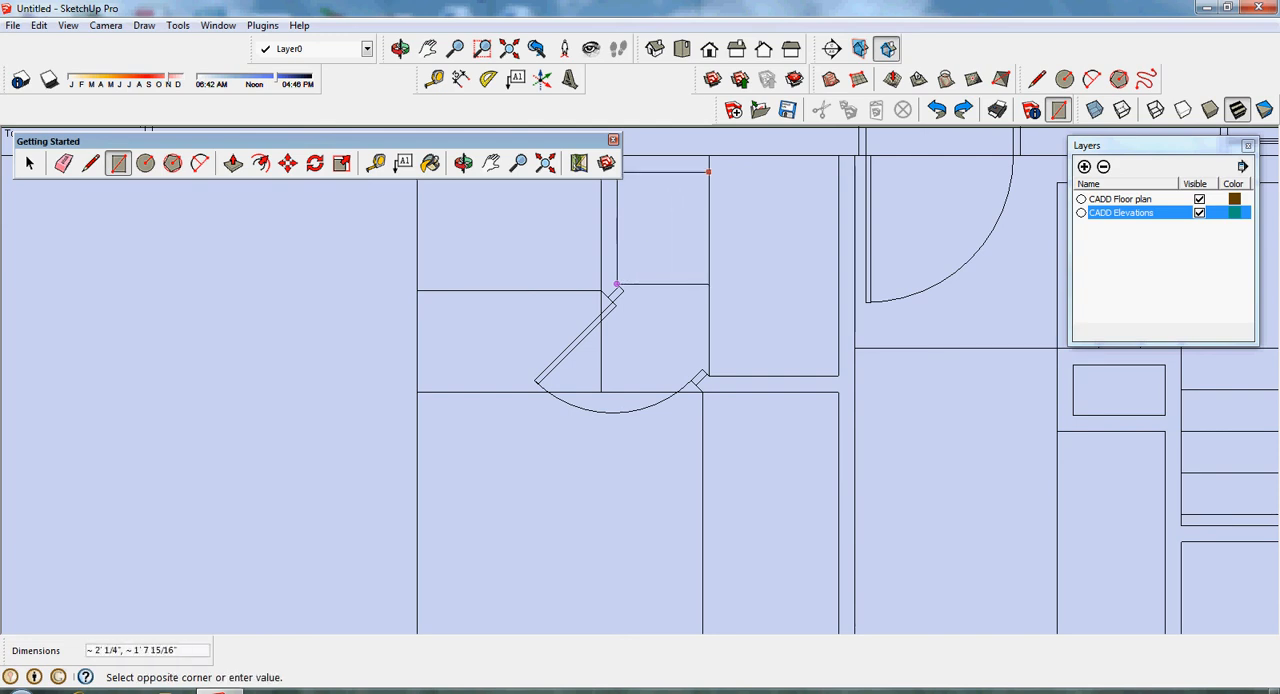
{"action": "left_click", "coordinate": [709, 157]}
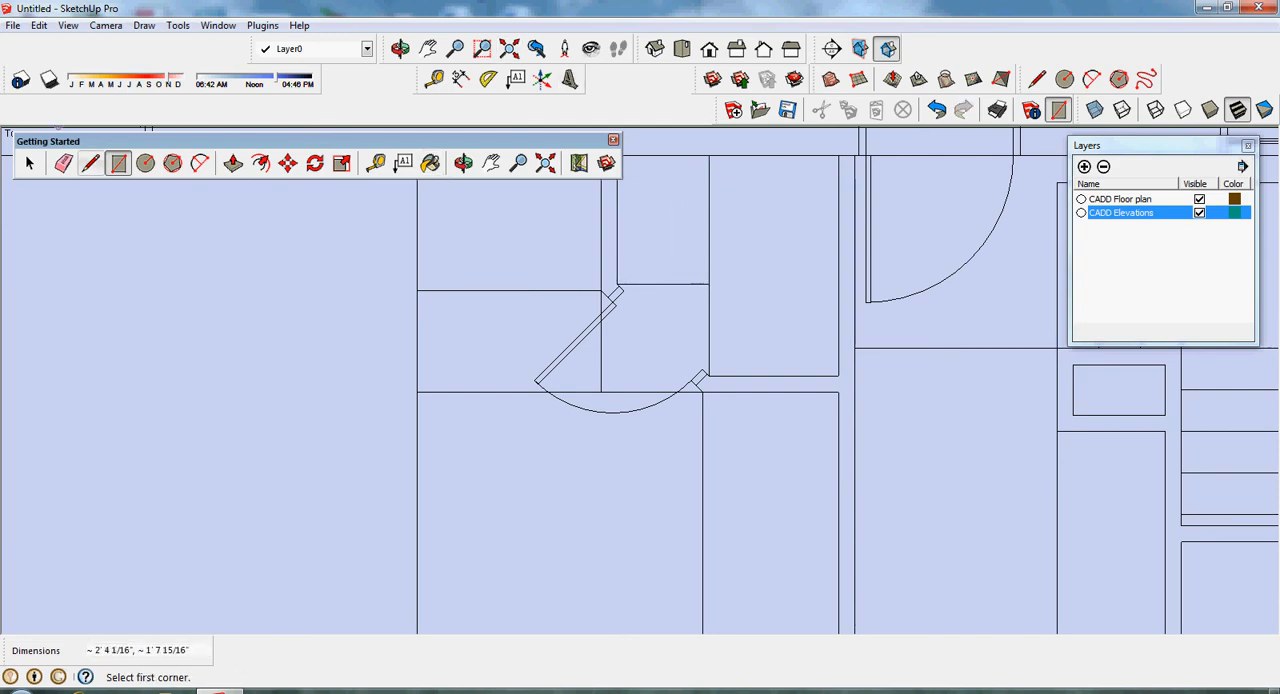
- Draw the two diagonal faces of the angled wall across the closet door opening, with the outer one about 2' 7 1/8" long
{"action": "key", "text": "l"}
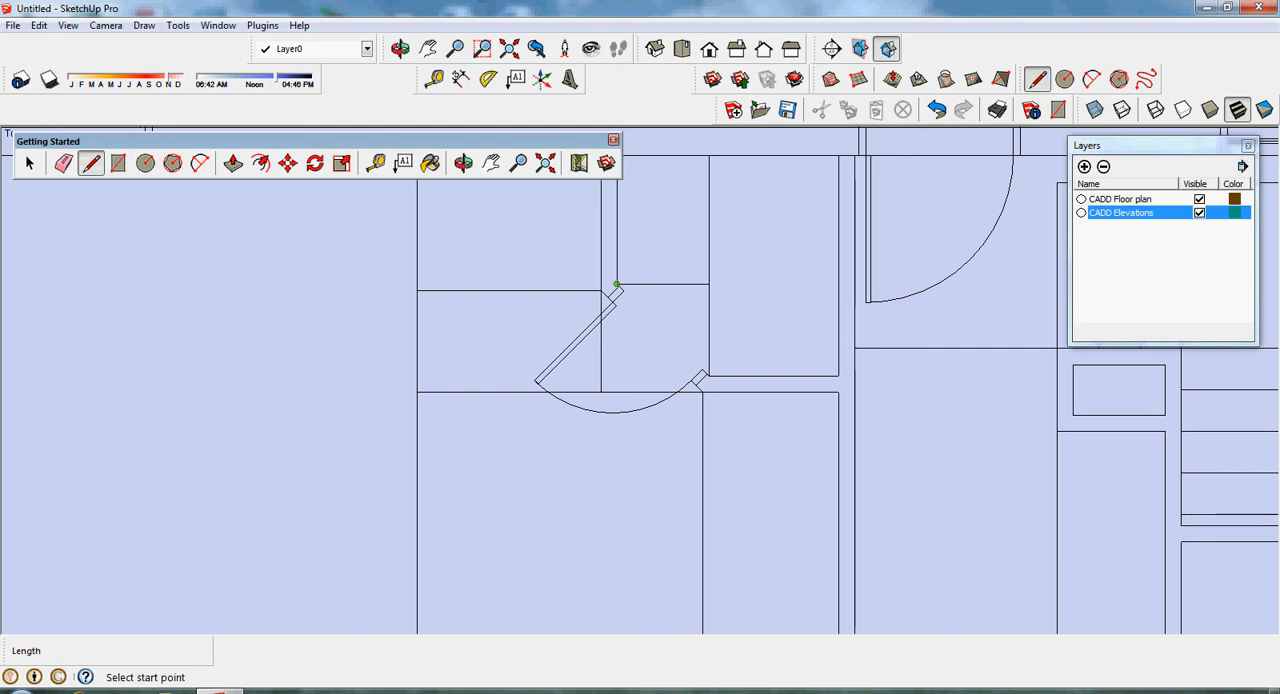
{"action": "left_click", "coordinate": [616, 285]}
{"action": "left_click", "coordinate": [703, 376]}
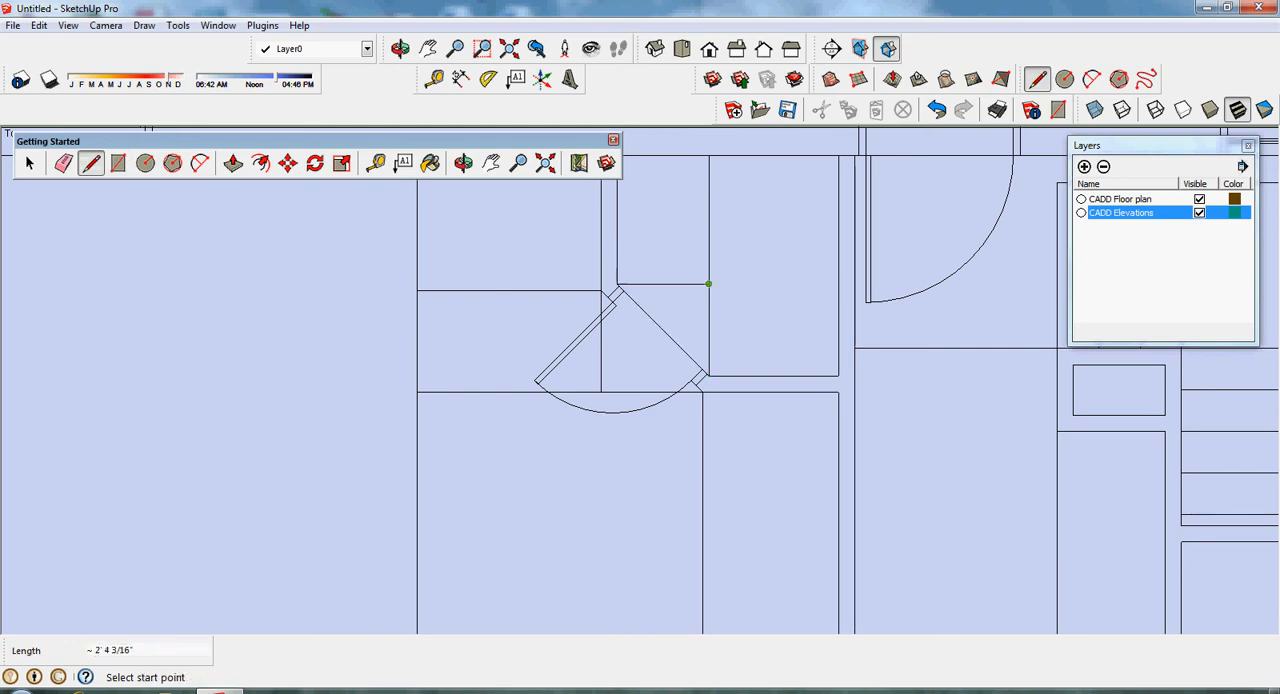
{"action": "left_click", "coordinate": [708, 284]}
{"action": "left_click", "coordinate": [616, 285]}
{"action": "left_click", "coordinate": [601, 291]}
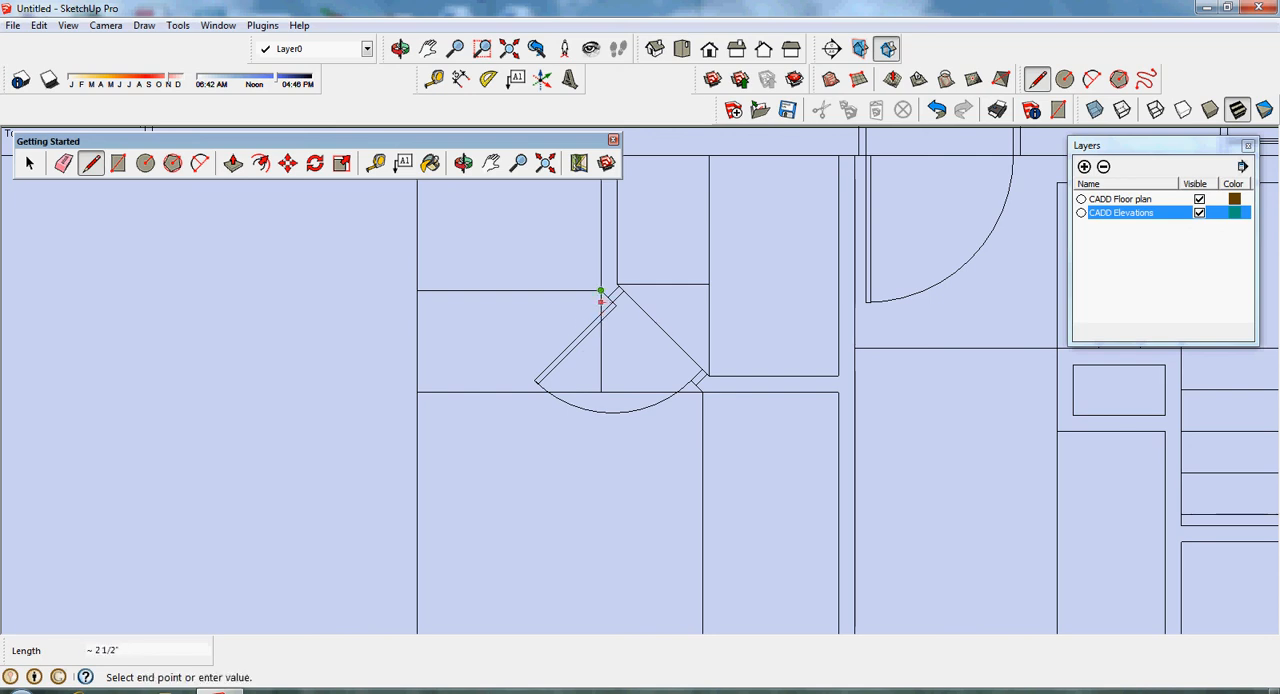
{"action": "left_click", "coordinate": [703, 392]}
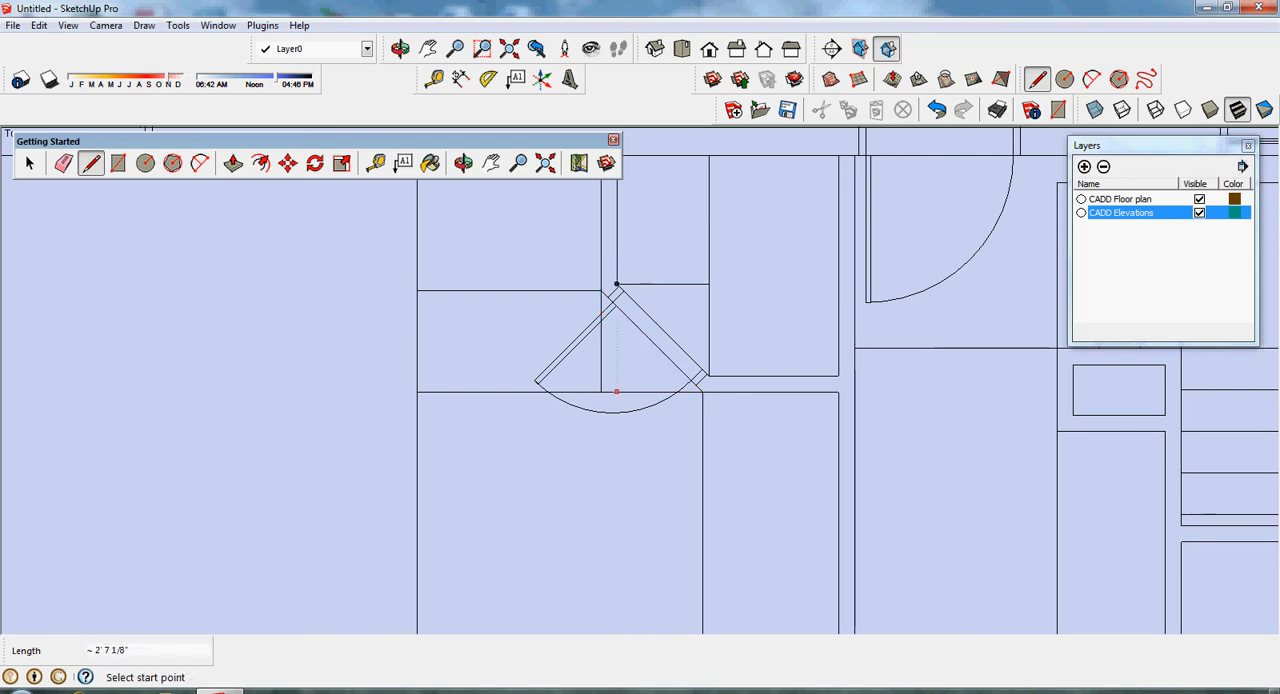
{"action": "left_click", "coordinate": [601, 392]}
{"action": "left_click", "coordinate": [601, 291]}
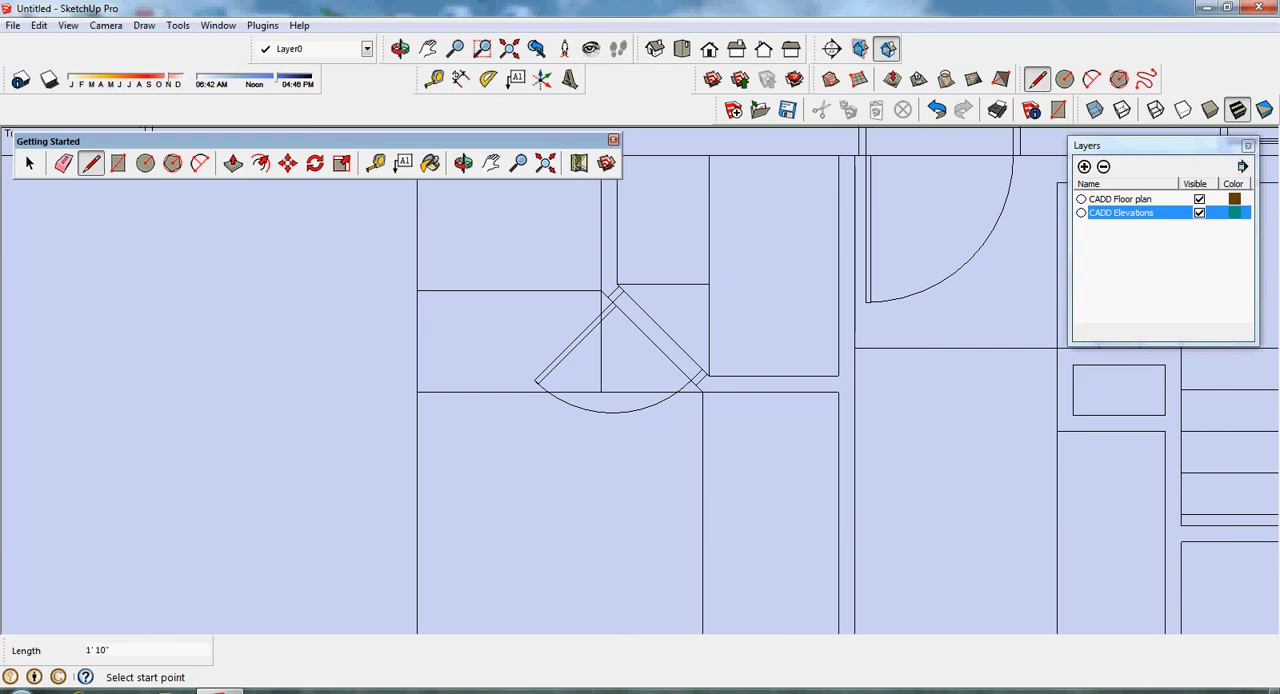
- Erase the leftover rectangle edges around the angled closet wall, inside the closet and across the adjoining large room
{"action": "left_click", "coordinate": [491, 163]}
{"action": "left_click_drag", "start_coordinate": [510, 300], "coordinate": [484, 371]}
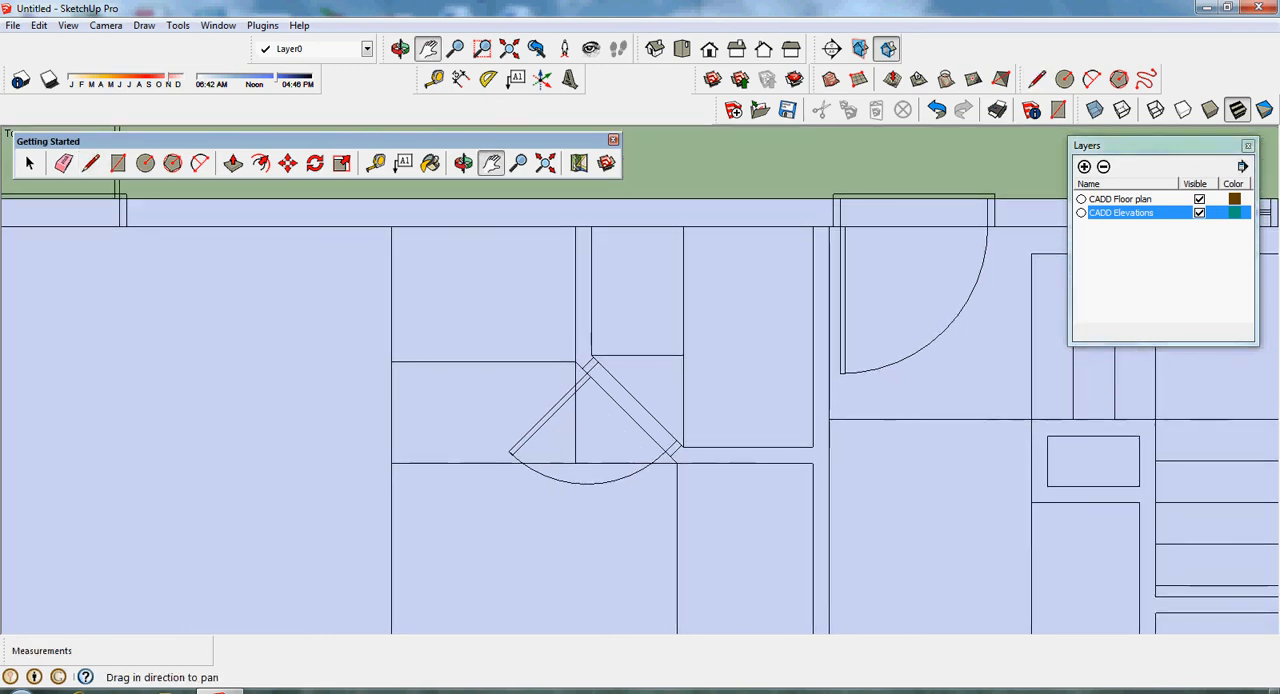
{"action": "left_click", "coordinate": [63, 163]}
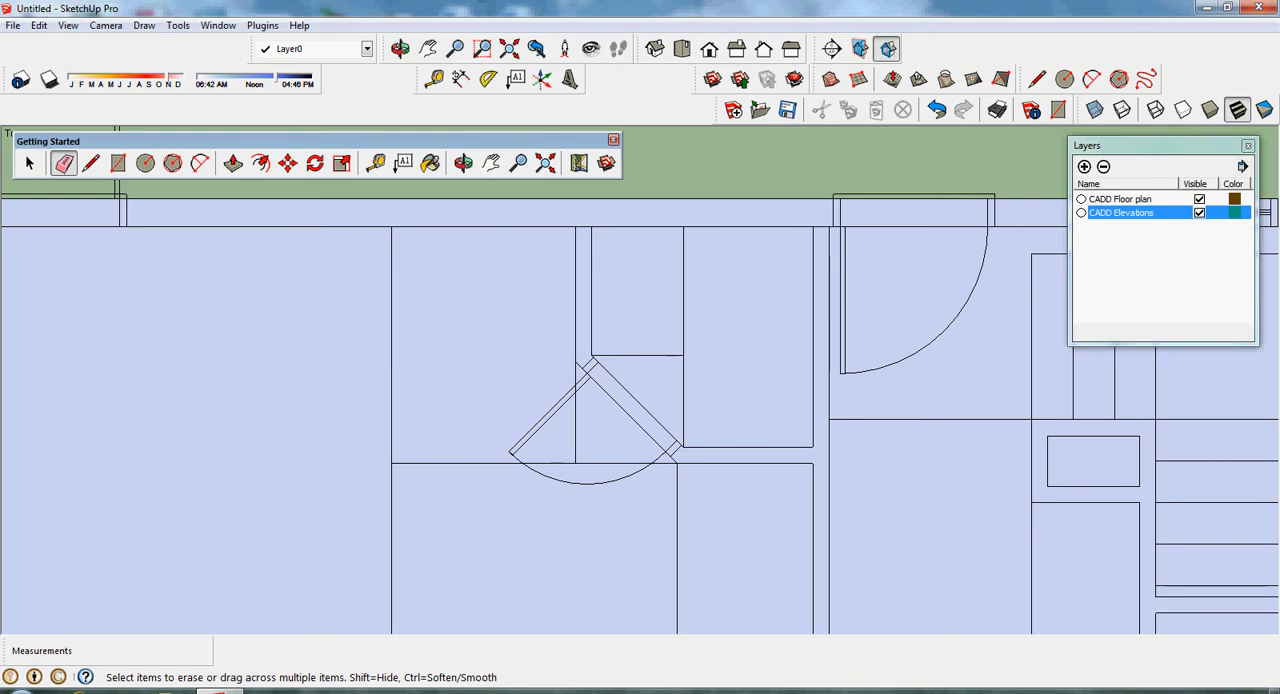
{"action": "left_click", "coordinate": [391, 385]}
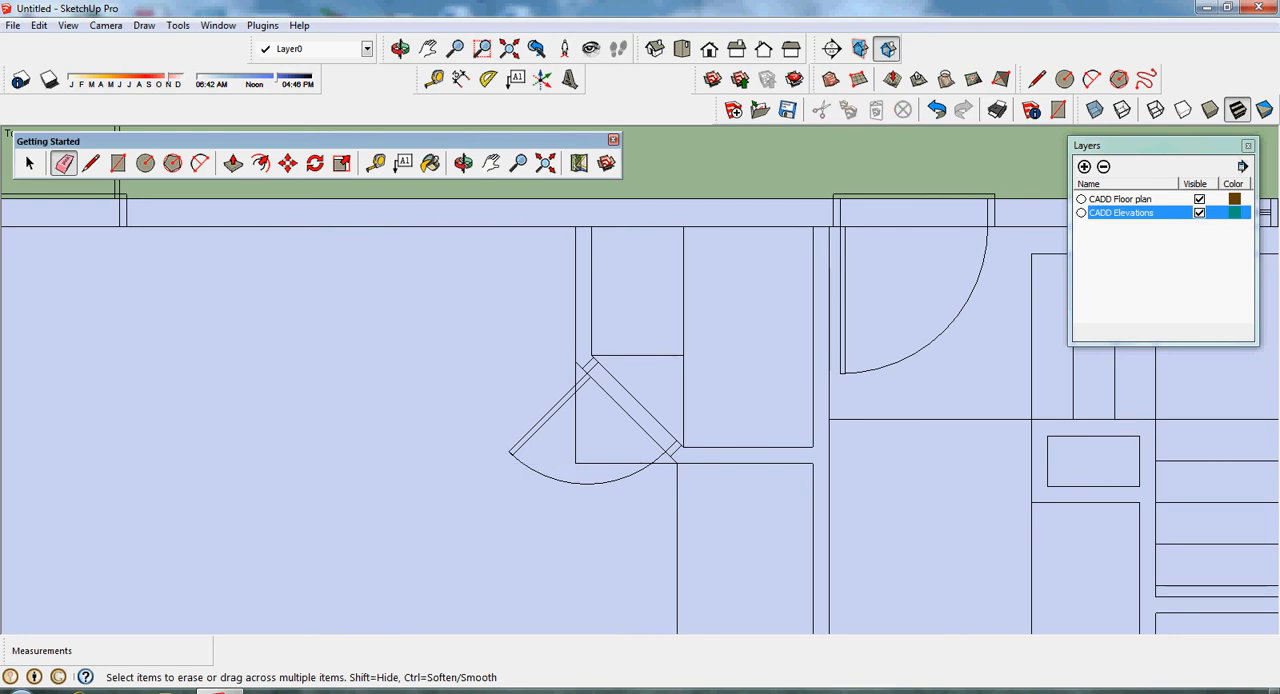
{"action": "left_click", "coordinate": [575, 423]}
{"action": "left_click", "coordinate": [620, 463]}
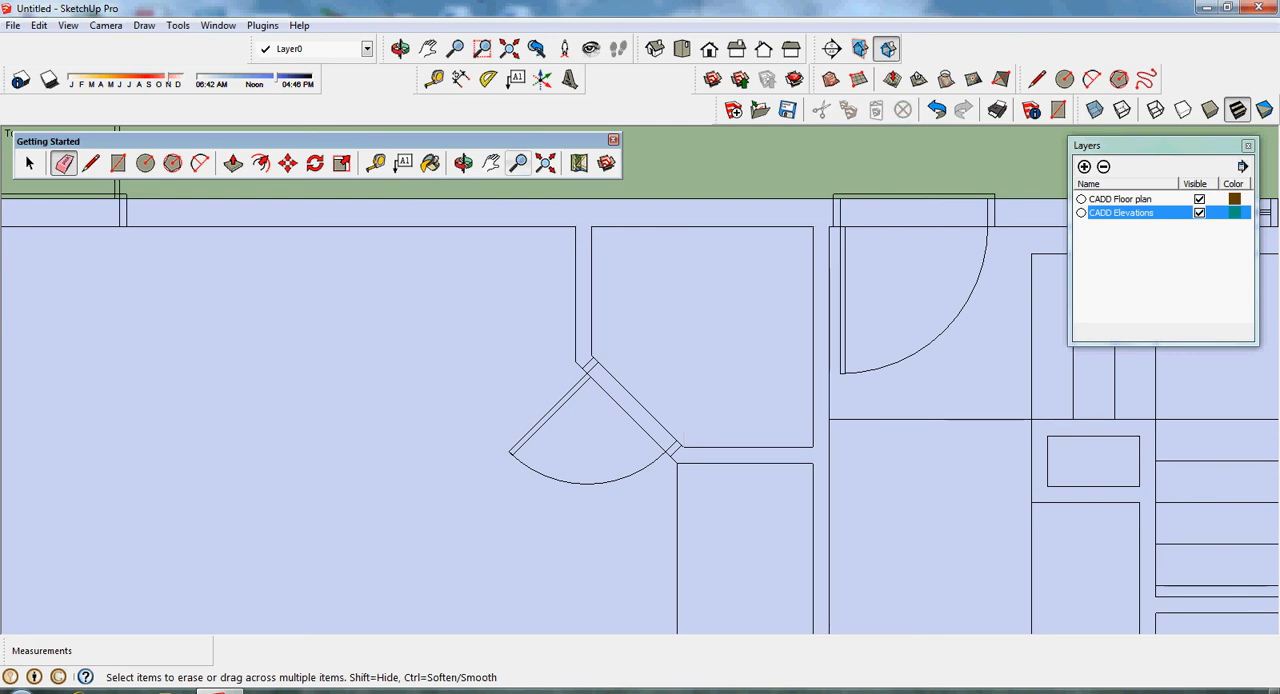
- Erase the leftover edges below the closet, across the entry passage and below the small chase beside the stairs
{"action": "left_click", "coordinate": [491, 163]}
{"action": "left_click_drag", "start_coordinate": [640, 340], "coordinate": [394, 254]}
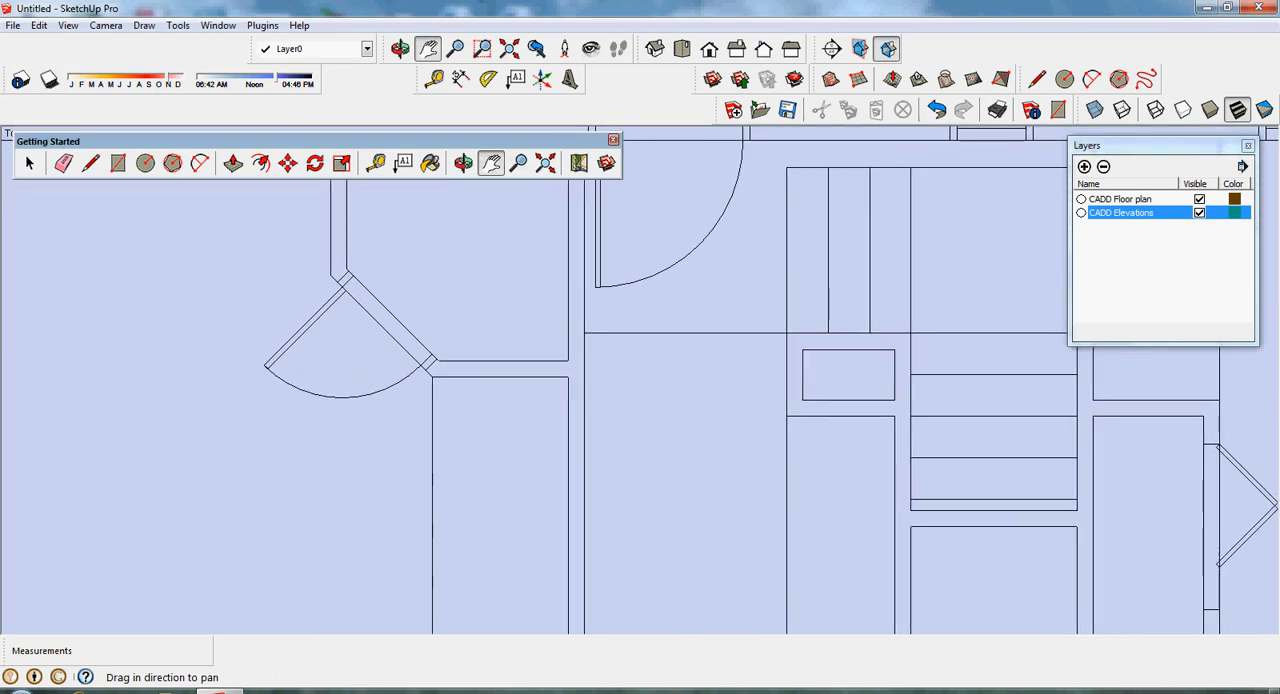
{"action": "left_click", "coordinate": [63, 163]}
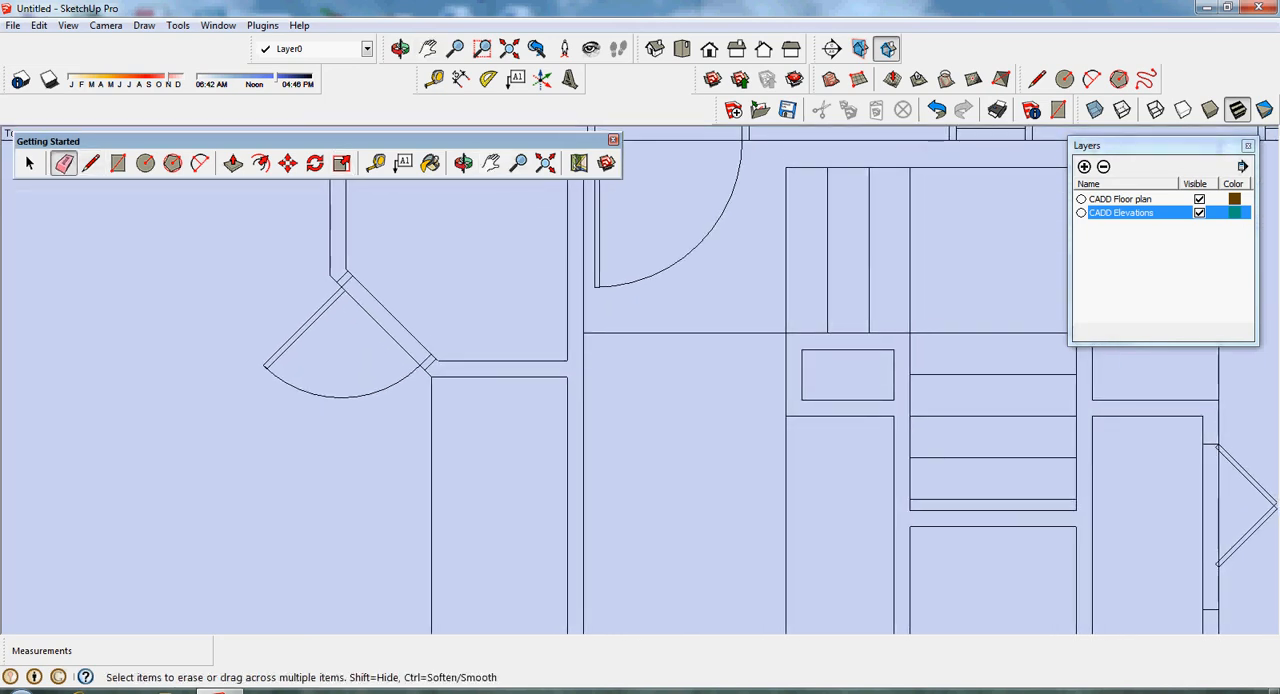
{"action": "left_click", "coordinate": [431, 453]}
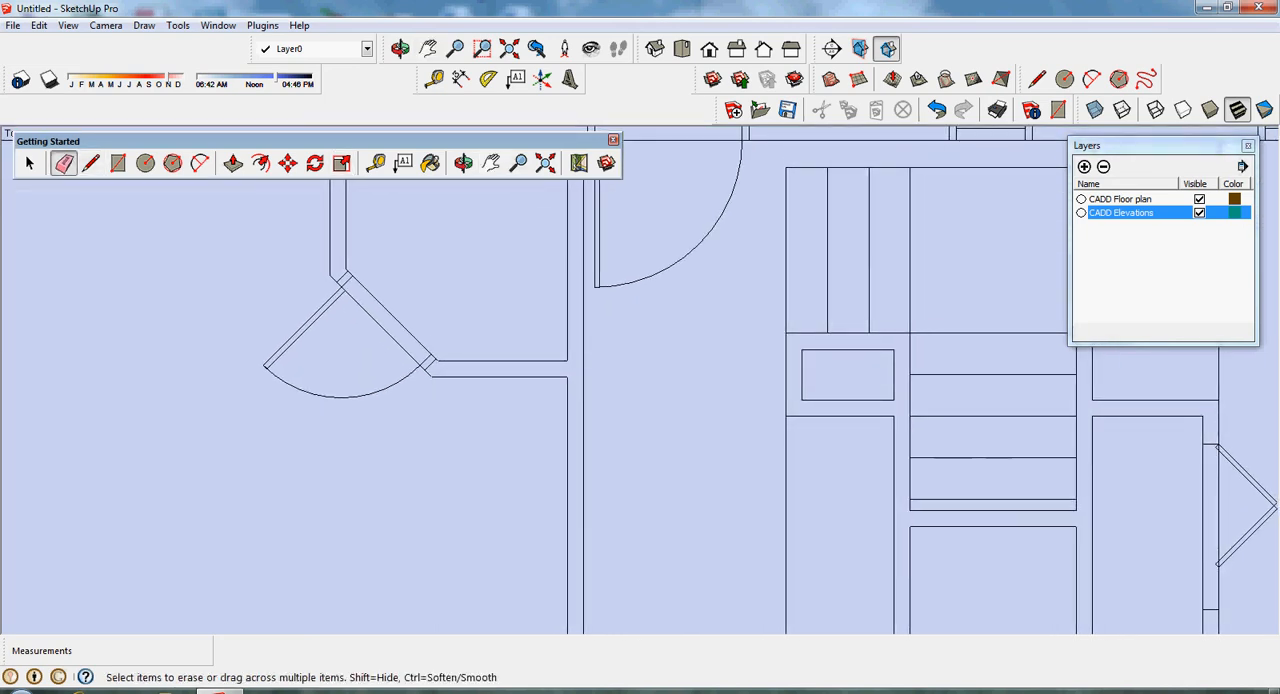
{"action": "left_click", "coordinate": [786, 525]}
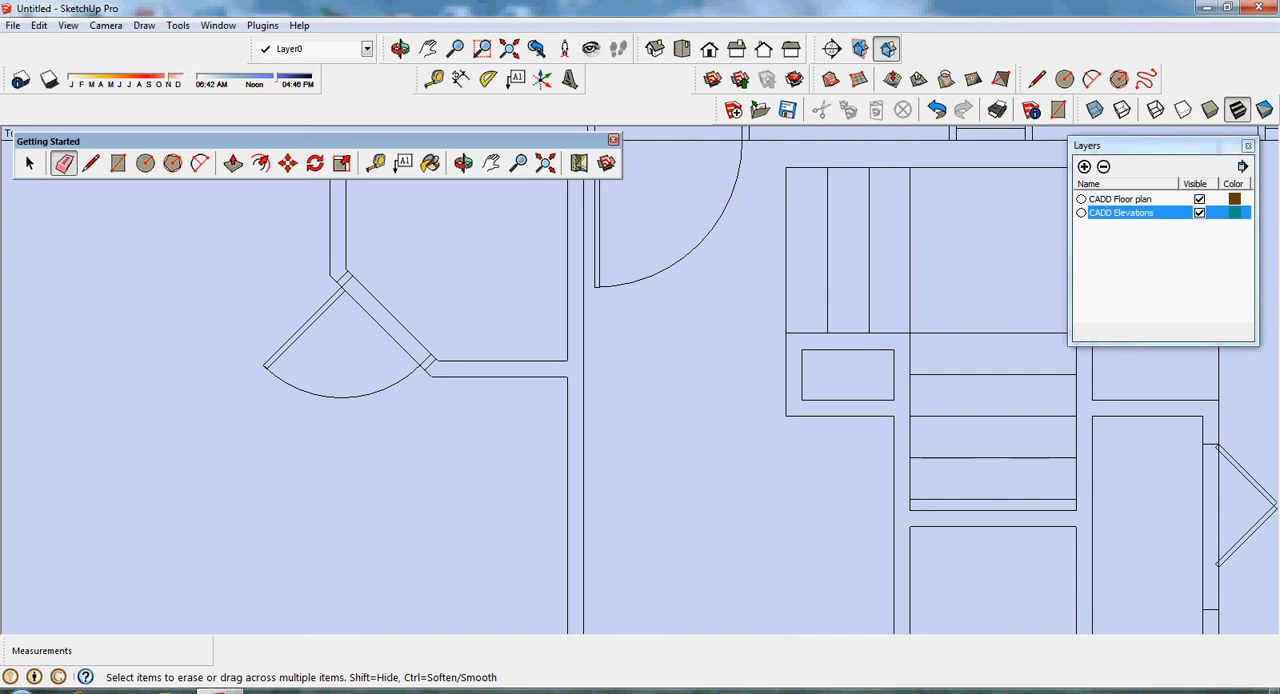
- Try to erase the line across the stairs level with the chase, and undo the last erasure
{"action": "left_click", "coordinate": [990, 333]}
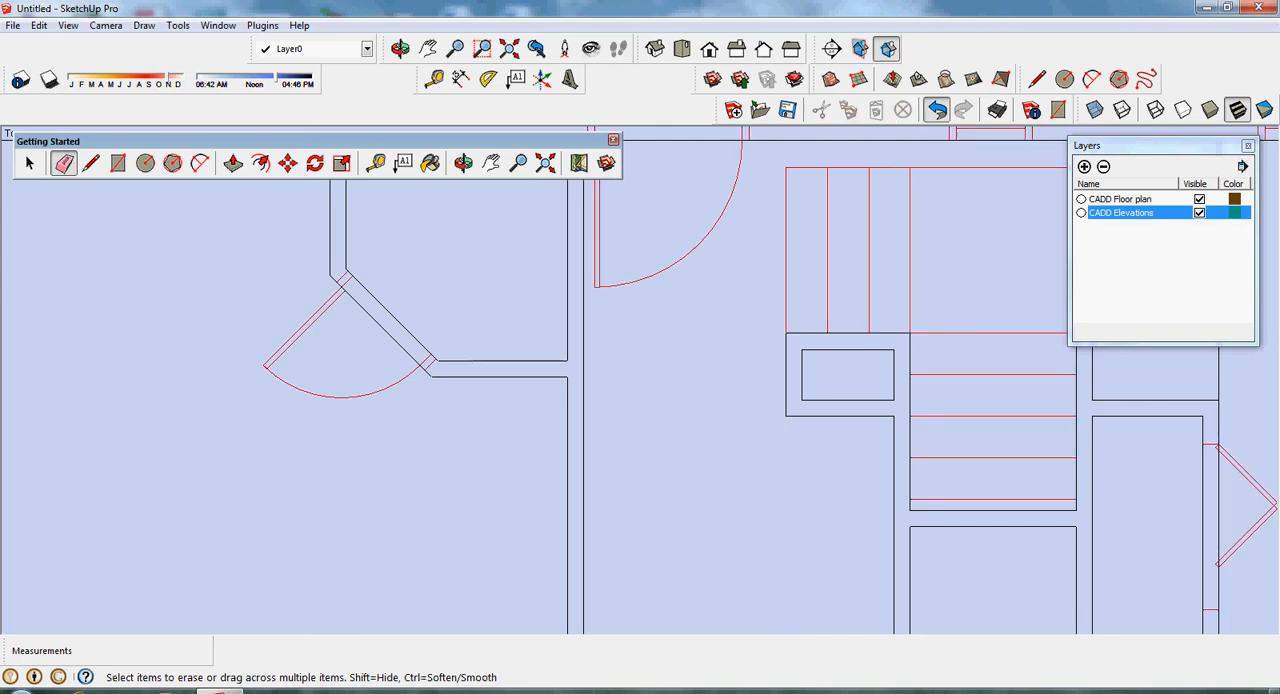
{"action": "left_click", "coordinate": [937, 109]}
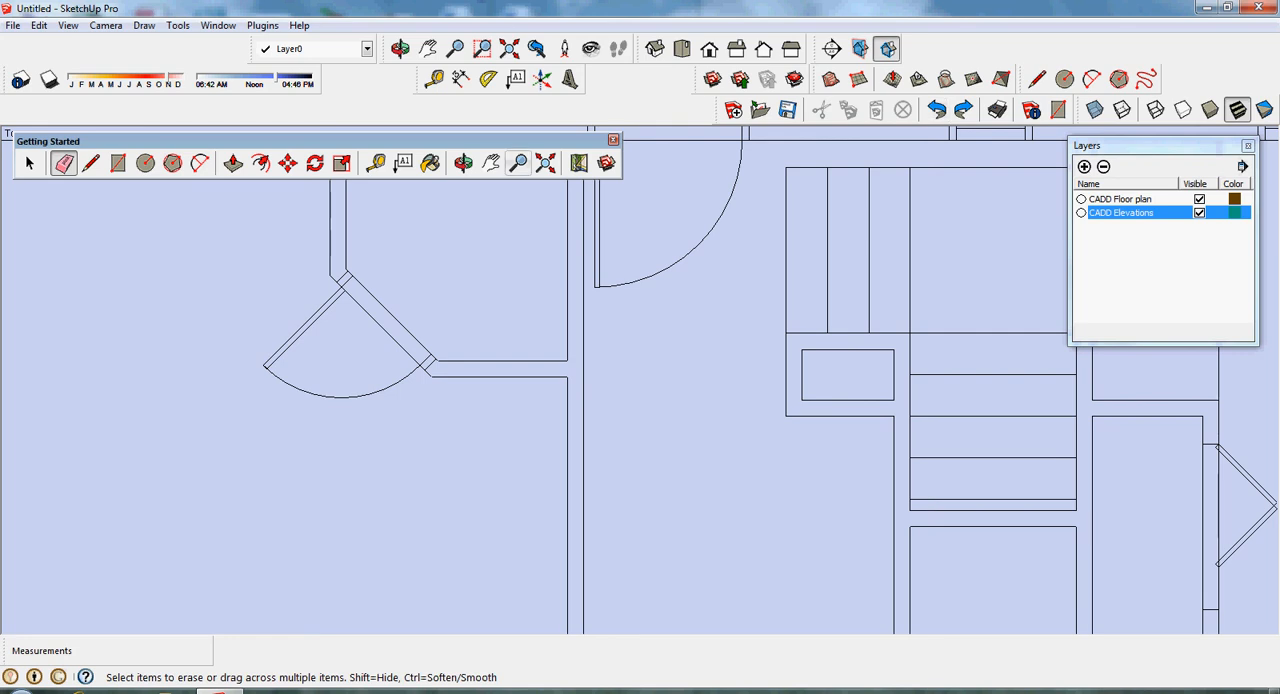
{"action": "left_click", "coordinate": [491, 162]}
{"action": "left_click_drag", "start_coordinate": [800, 350], "coordinate": [309, 445]}
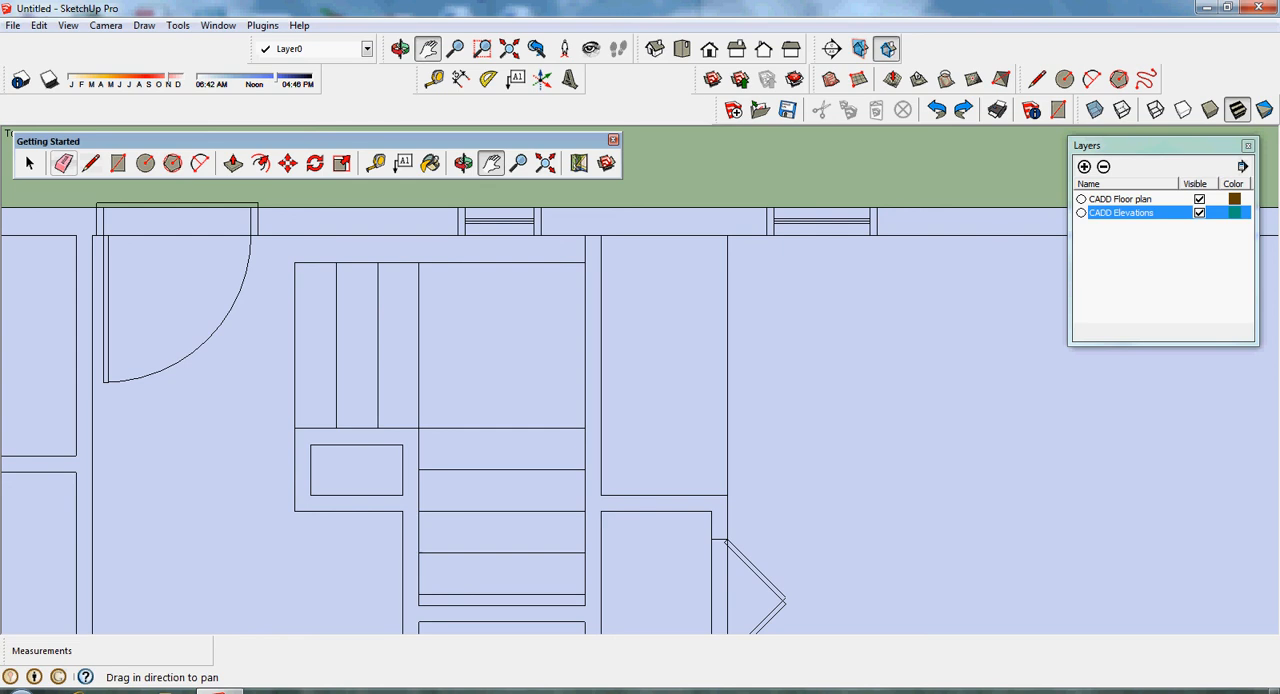
- Erase the leftover edges across the top of the wall beside the stairs and between the adjoining room and the alcove above the closet
{"action": "left_click", "coordinate": [63, 162]}
{"action": "left_click", "coordinate": [593, 236]}
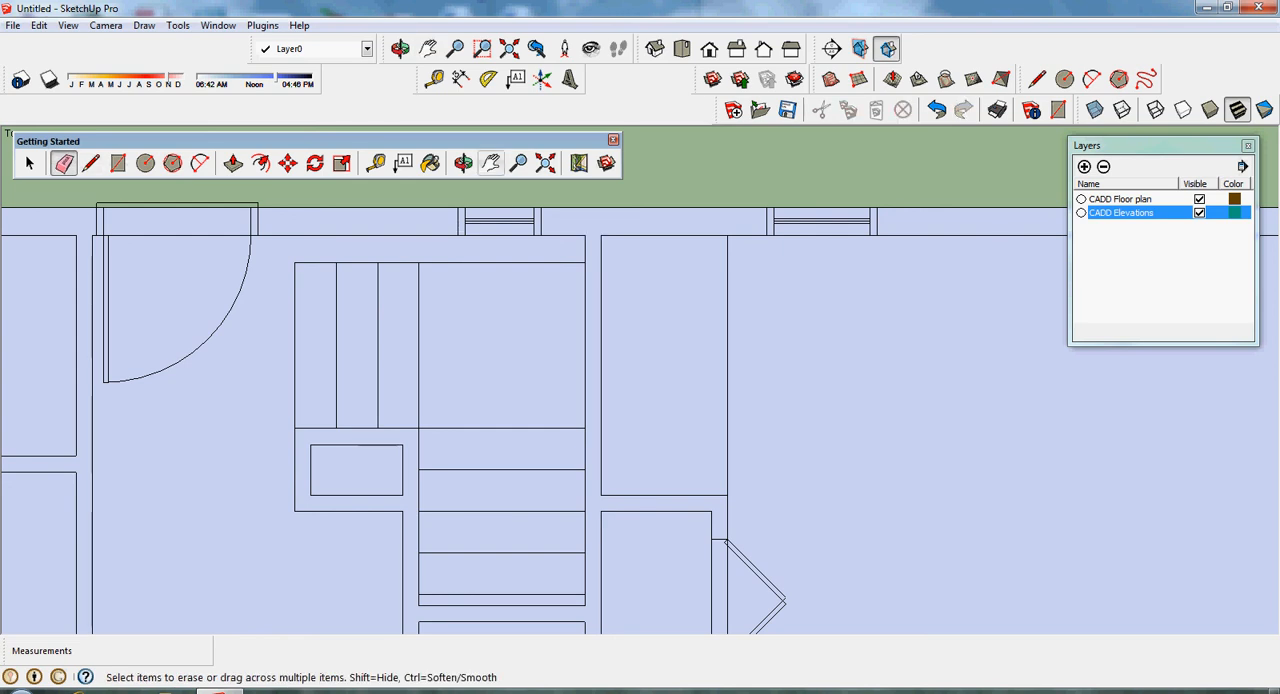
{"action": "left_click", "coordinate": [491, 162]}
{"action": "left_click_drag", "start_coordinate": [700, 420], "coordinate": [416, 418]}
{"action": "key", "text": "e"}
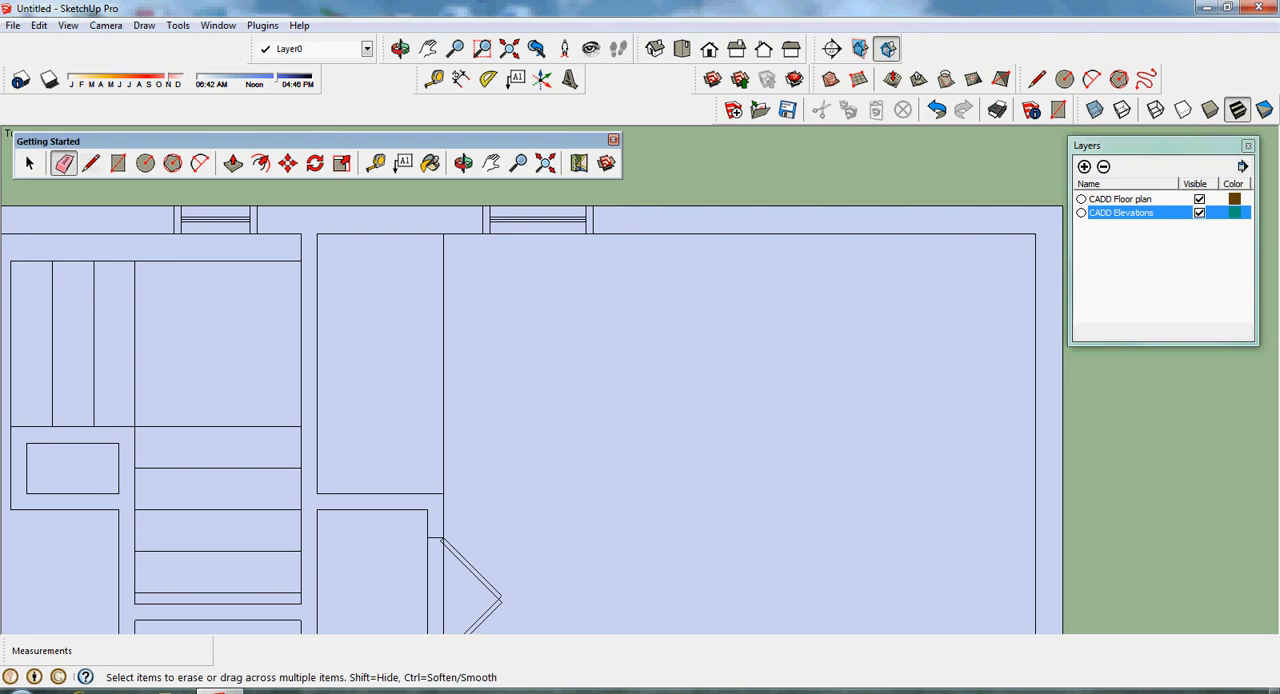
{"action": "left_click", "coordinate": [444, 393]}
- Erase the leftover edges where the partition between the two right-hand rooms meets the exterior wall and where the lower door partition meets the front wall
{"action": "left_click", "coordinate": [491, 163]}
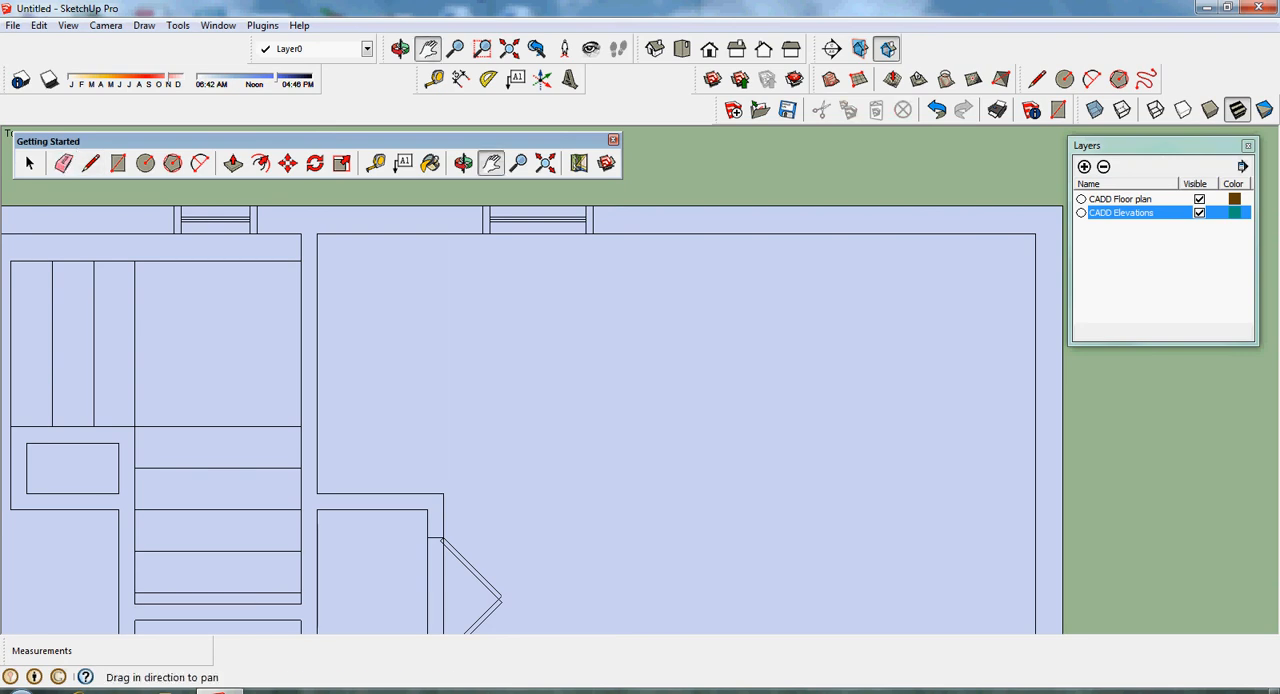
{"action": "left_click_drag", "start_coordinate": [580, 590], "coordinate": [555, 68]}
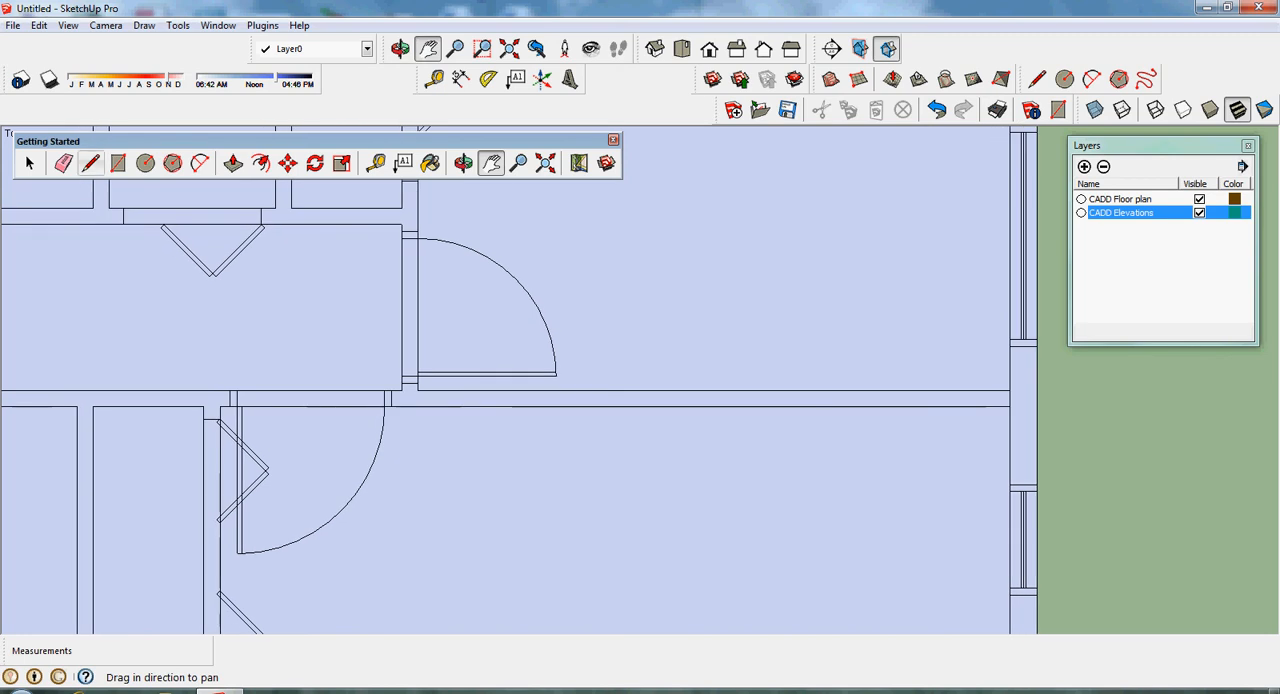
{"action": "left_click", "coordinate": [63, 163]}
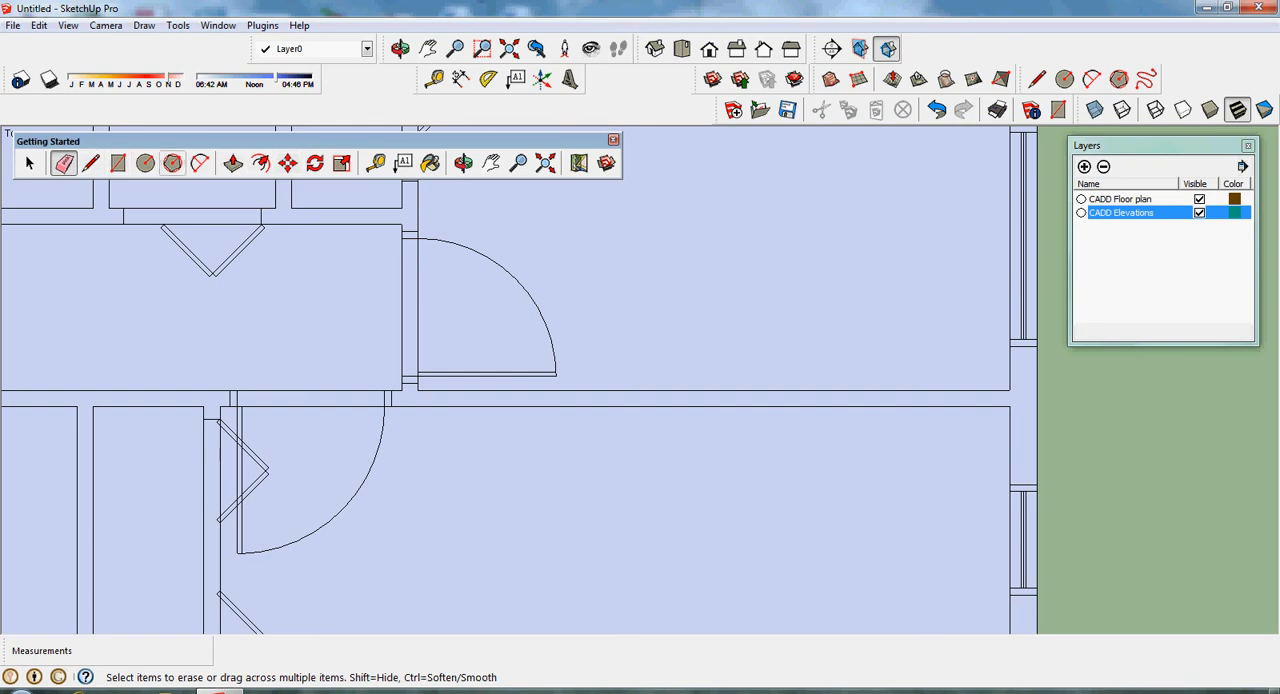
{"action": "left_click", "coordinate": [491, 163]}
{"action": "left_click_drag", "start_coordinate": [465, 410], "coordinate": [561, 197]}
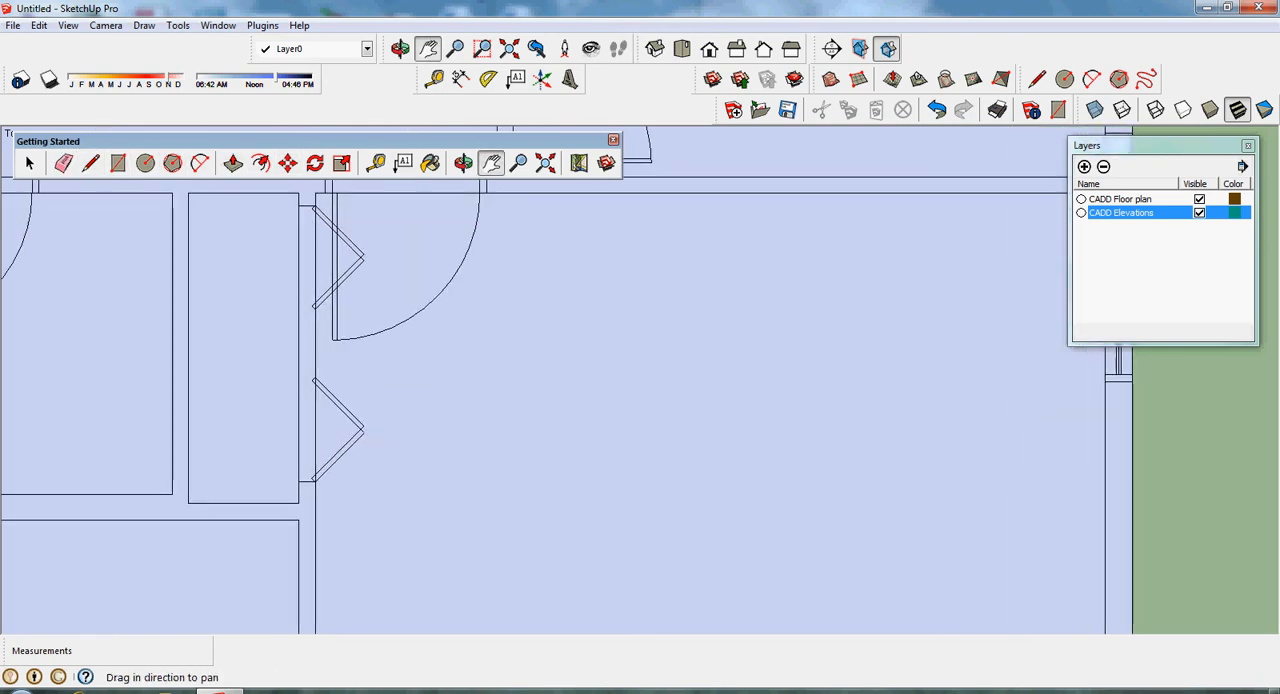
{"action": "left_click_drag", "start_coordinate": [560, 450], "coordinate": [1034, 230]}
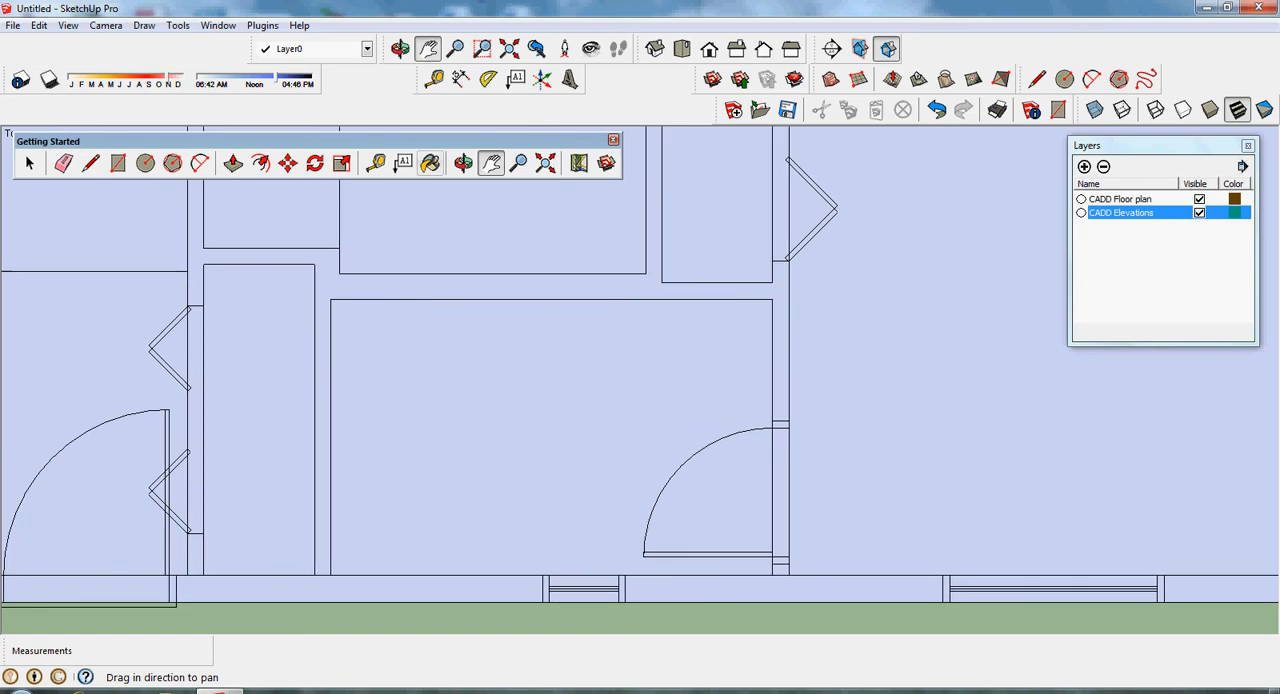
{"action": "left_click", "coordinate": [63, 163]}
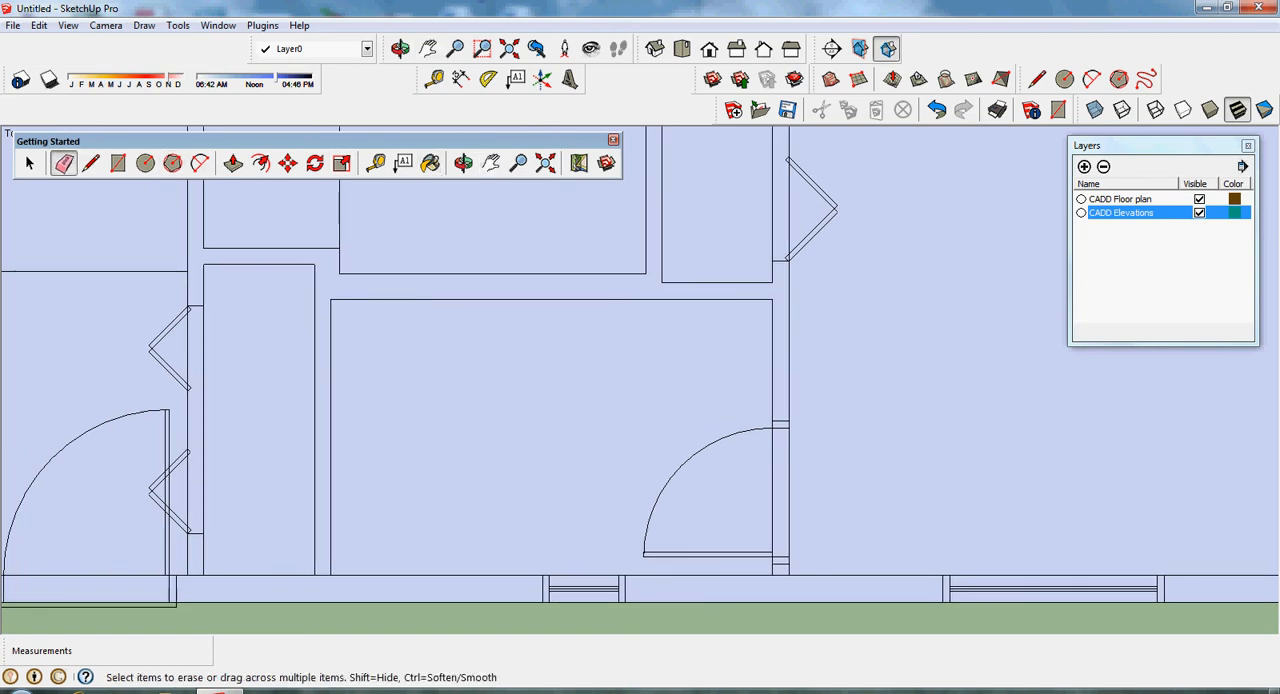
{"action": "left_click", "coordinate": [781, 575]}
- Erase the leftover rectangle edges around the front entry area and across the hallway's open end
{"action": "left_click", "coordinate": [545, 162]}
{"action": "scroll", "coordinate": [520, 376], "scroll_direction": "down", "scroll_amount": 3}
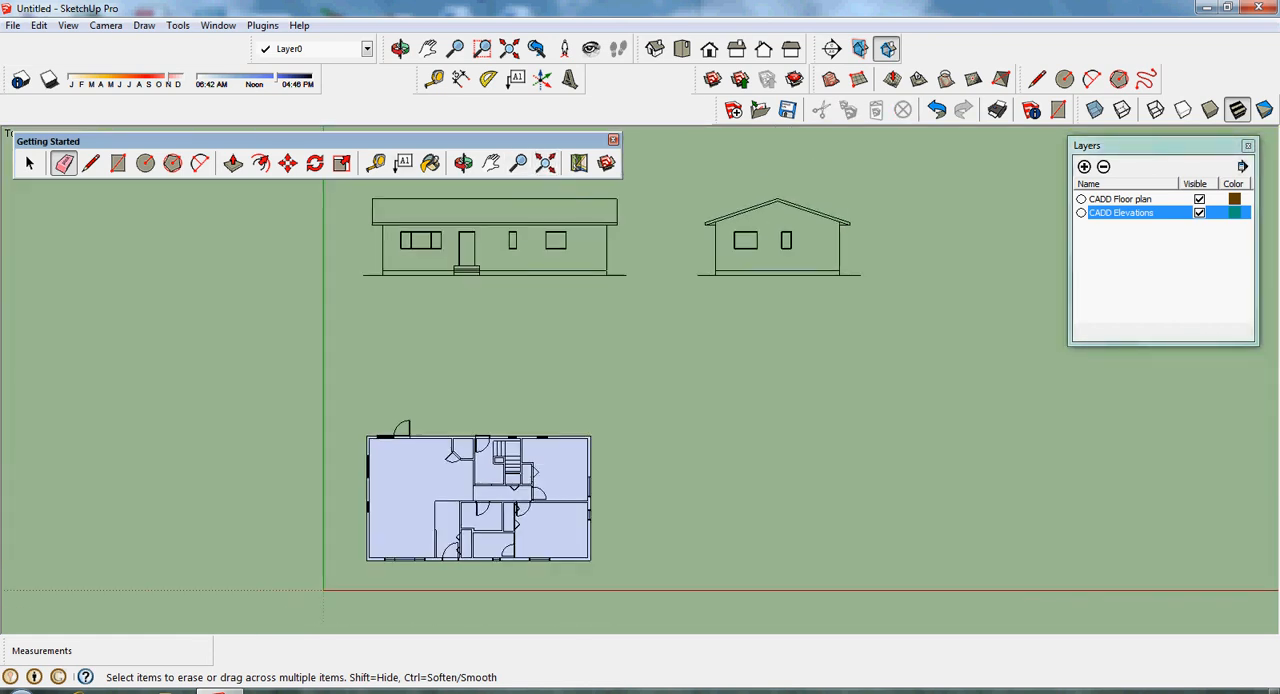
{"action": "scroll", "coordinate": [520, 376], "scroll_direction": "up", "scroll_amount": 5}
{"action": "left_click", "coordinate": [491, 162]}
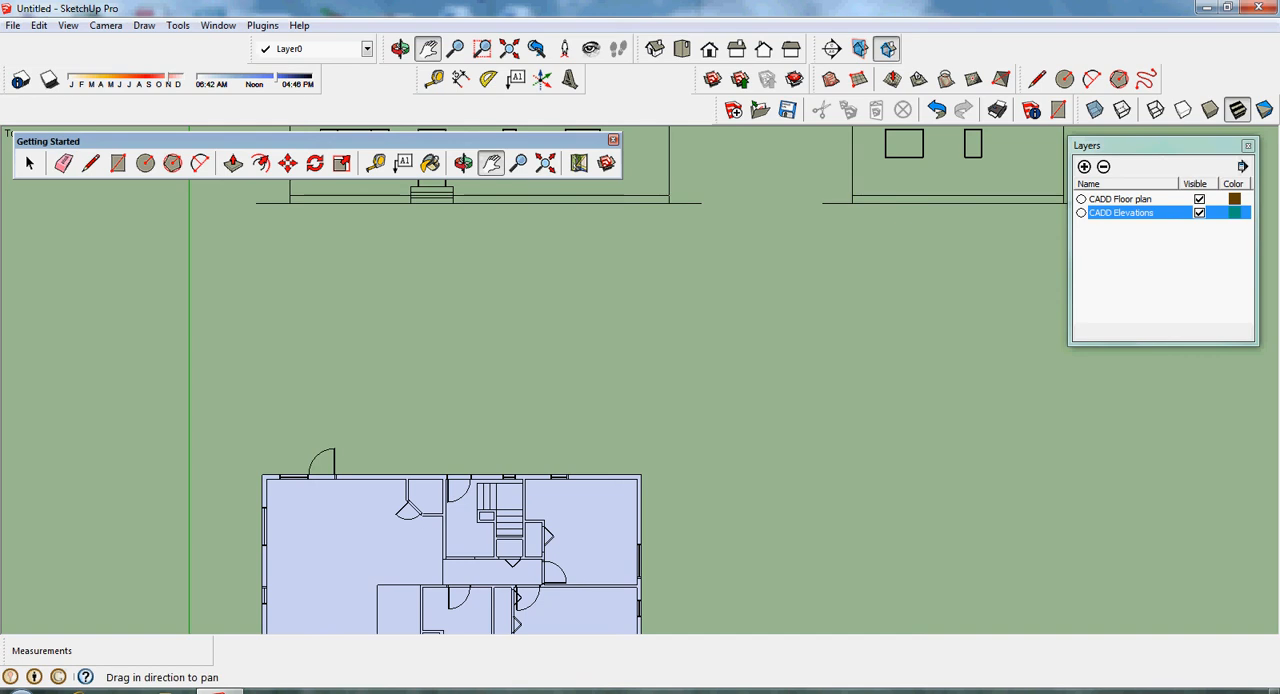
{"action": "left_click_drag", "start_coordinate": [464, 615], "coordinate": [563, 446]}
{"action": "scroll", "coordinate": [565, 469], "scroll_direction": "up", "scroll_amount": 1}
{"action": "scroll", "coordinate": [565, 467], "scroll_direction": "up", "scroll_amount": 2}
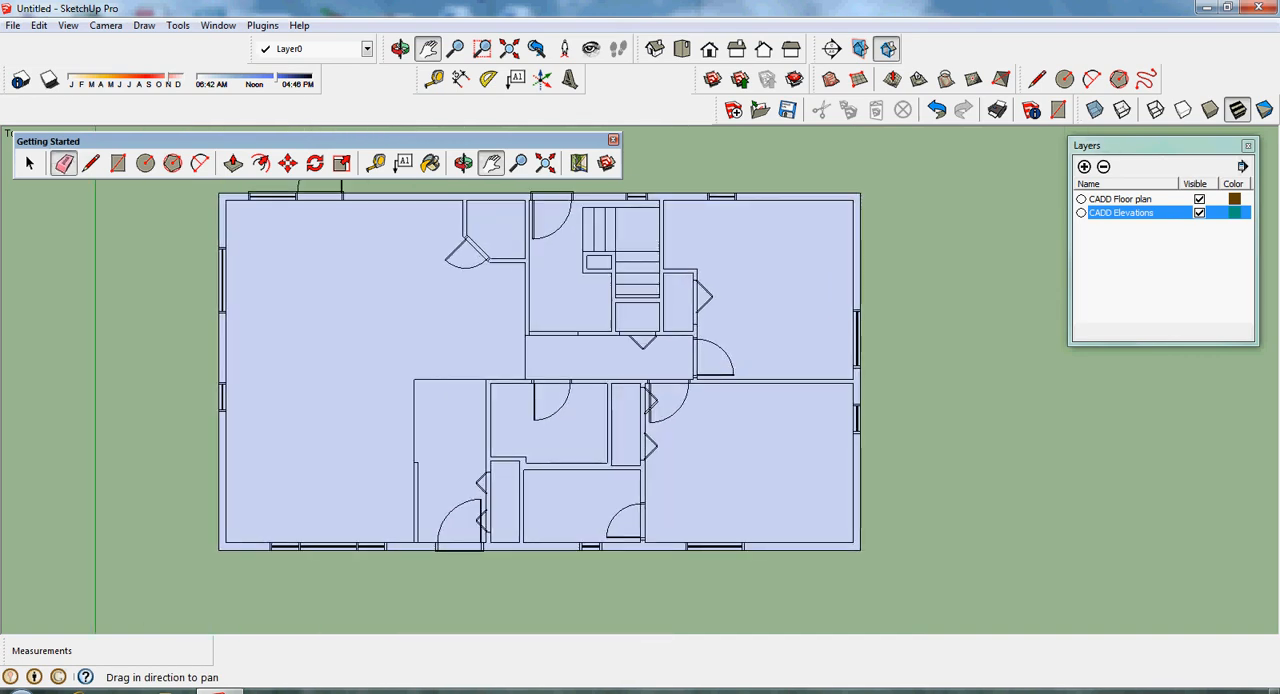
{"action": "key", "text": "e"}
{"action": "left_click", "coordinate": [450, 379]}
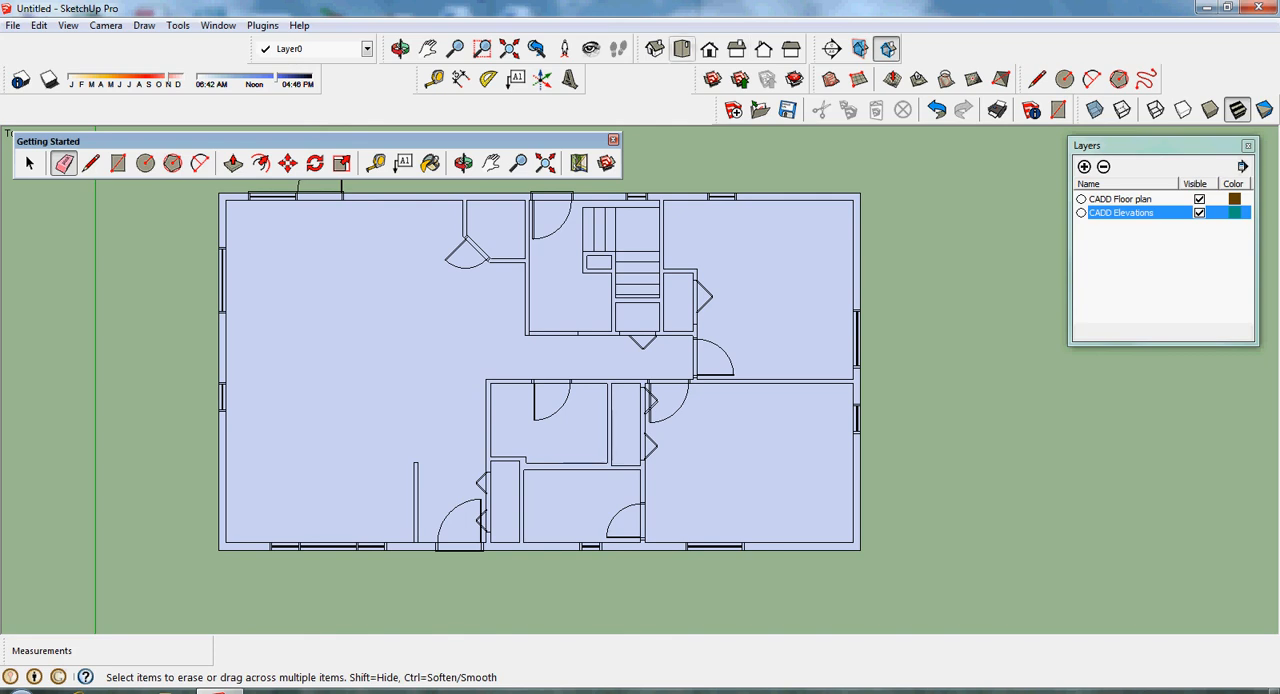
- Push/Pull the wall face of the floor plan up to a height of 8' 1" in isometric view
{"action": "left_click", "coordinate": [654, 48]}
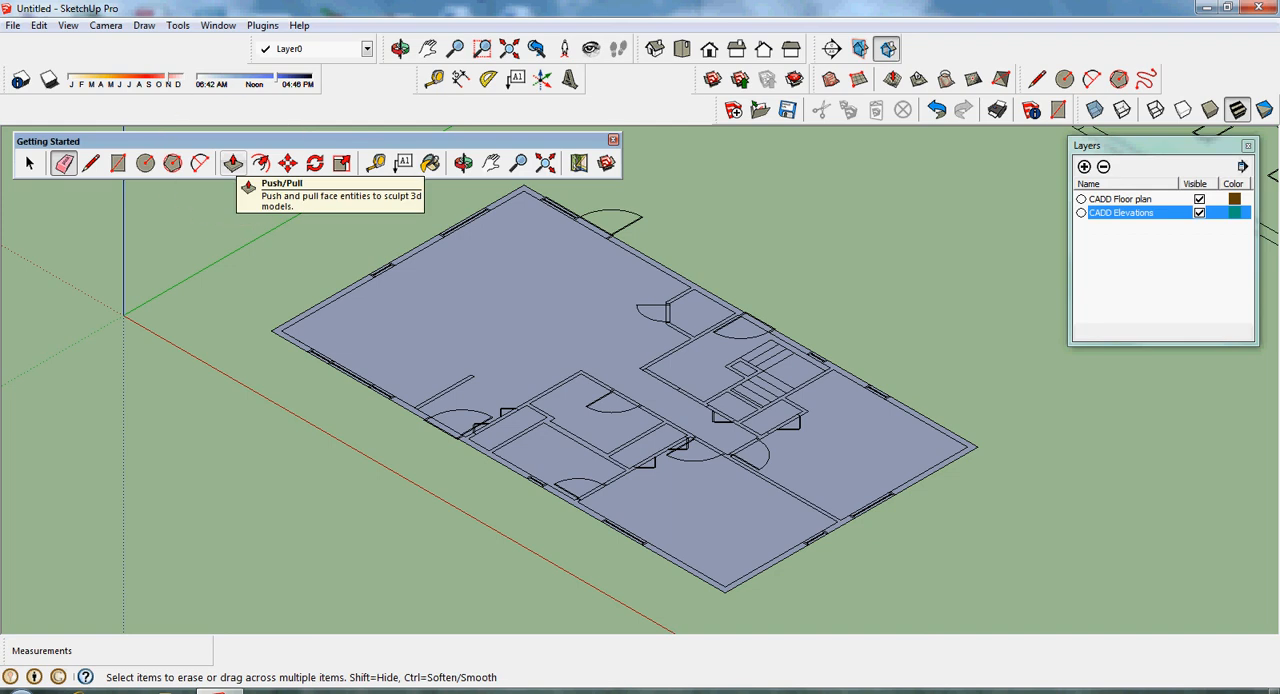
{"action": "left_click", "coordinate": [232, 163]}
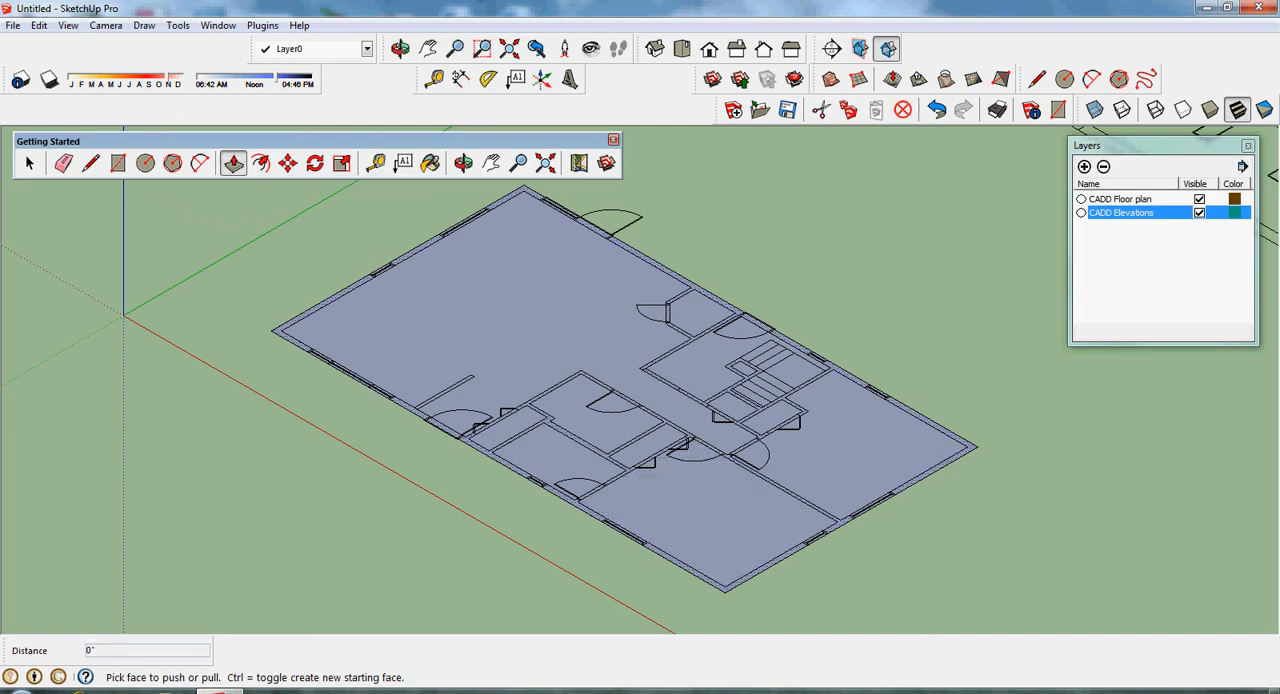
{"action": "left_click", "coordinate": [640, 466]}
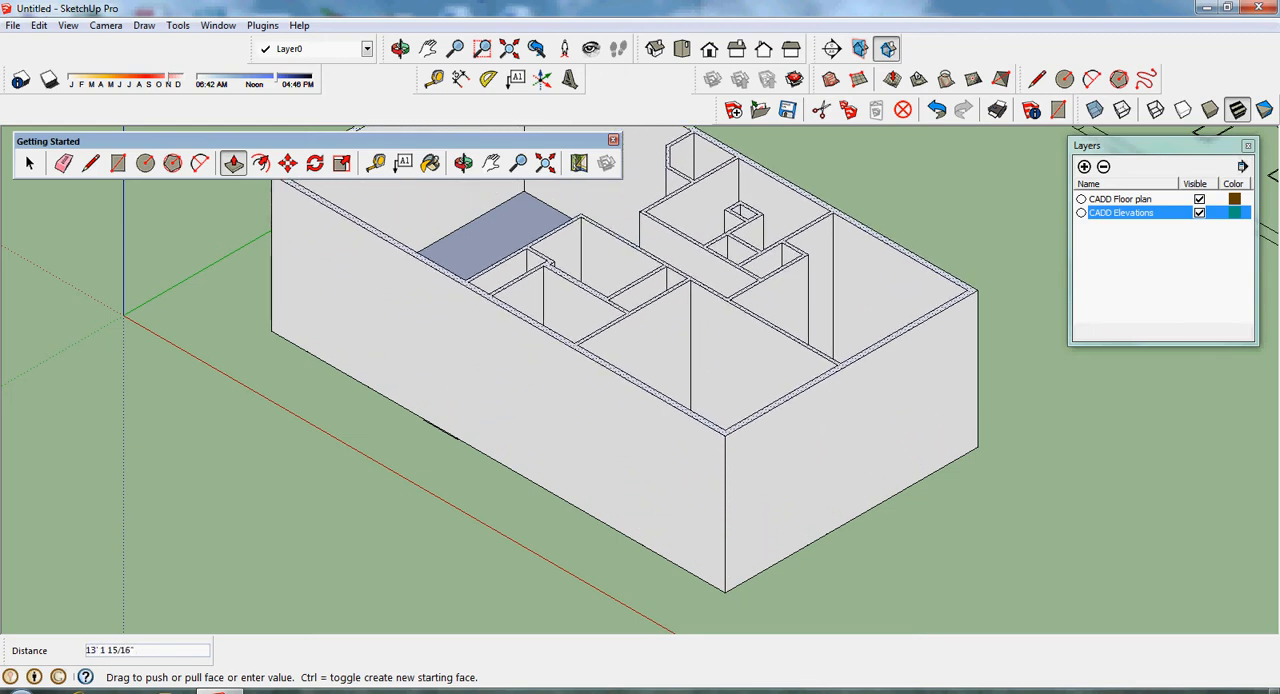
{"action": "left_click", "coordinate": [714, 314]}
{"action": "type", "text": "8'1"}
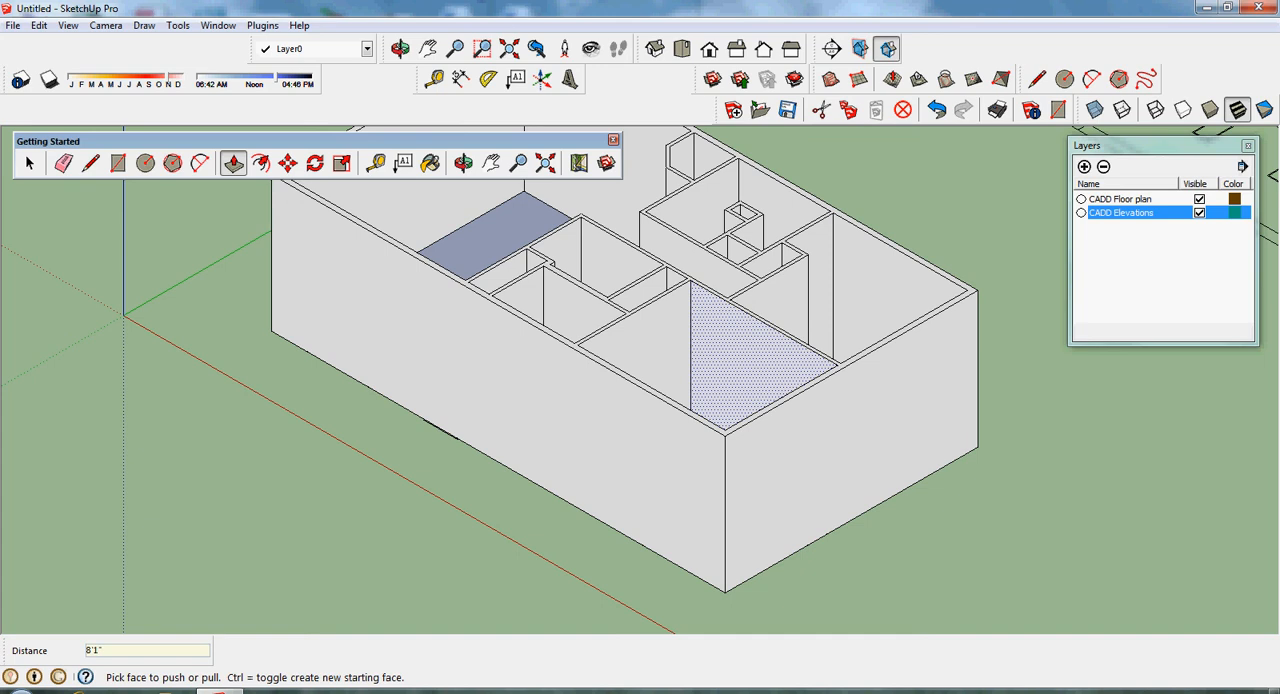
{"action": "key", "text": "Return"}
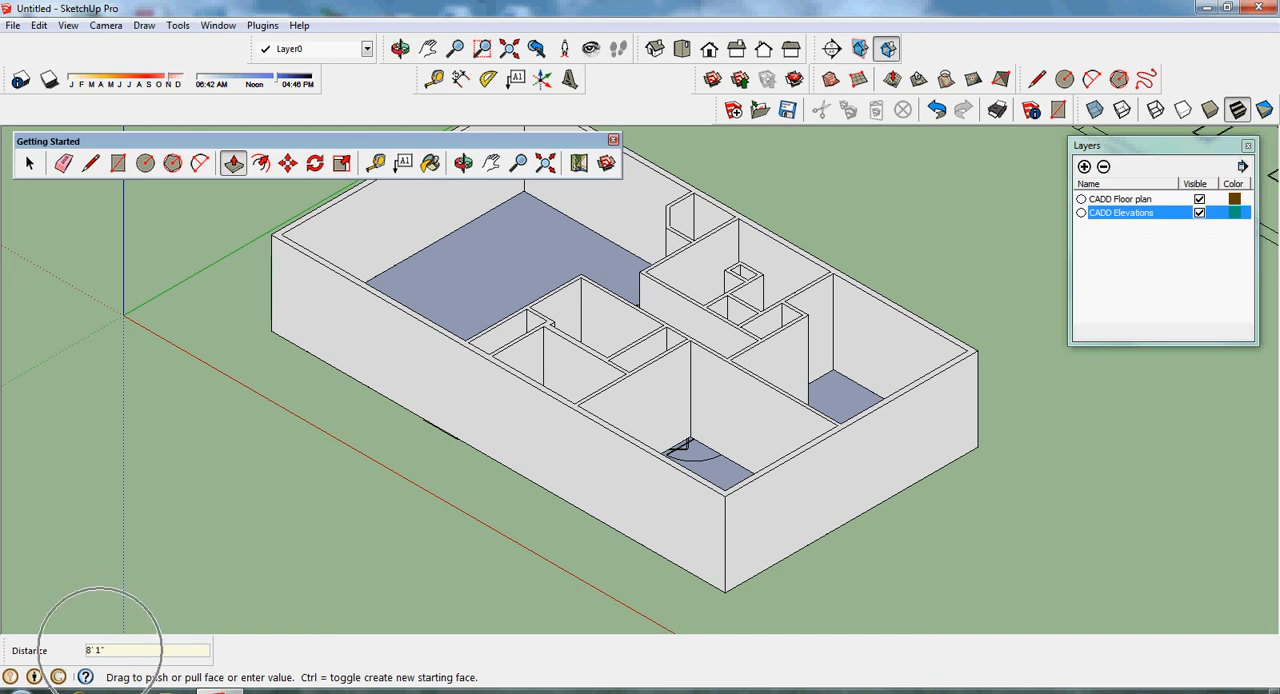
- Select all of the extruded wall geometry and make it a group
{"action": "key", "text": "space"}
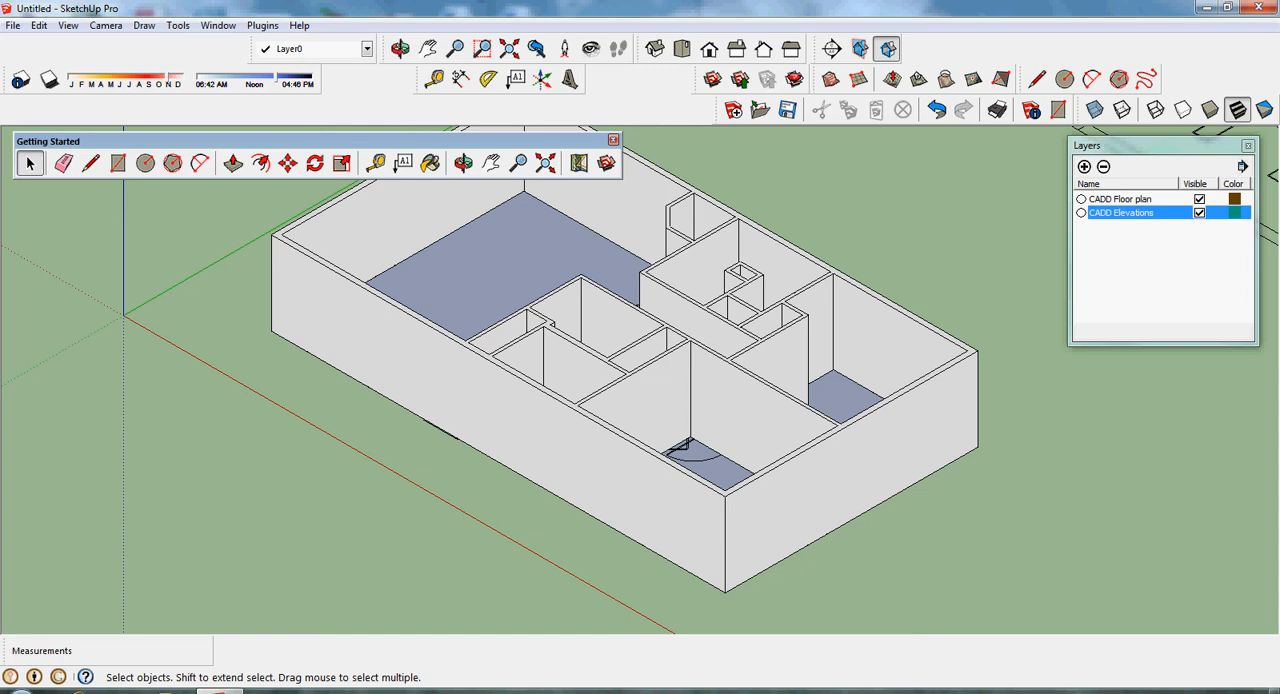
{"action": "key", "text": "ctrl+a"}
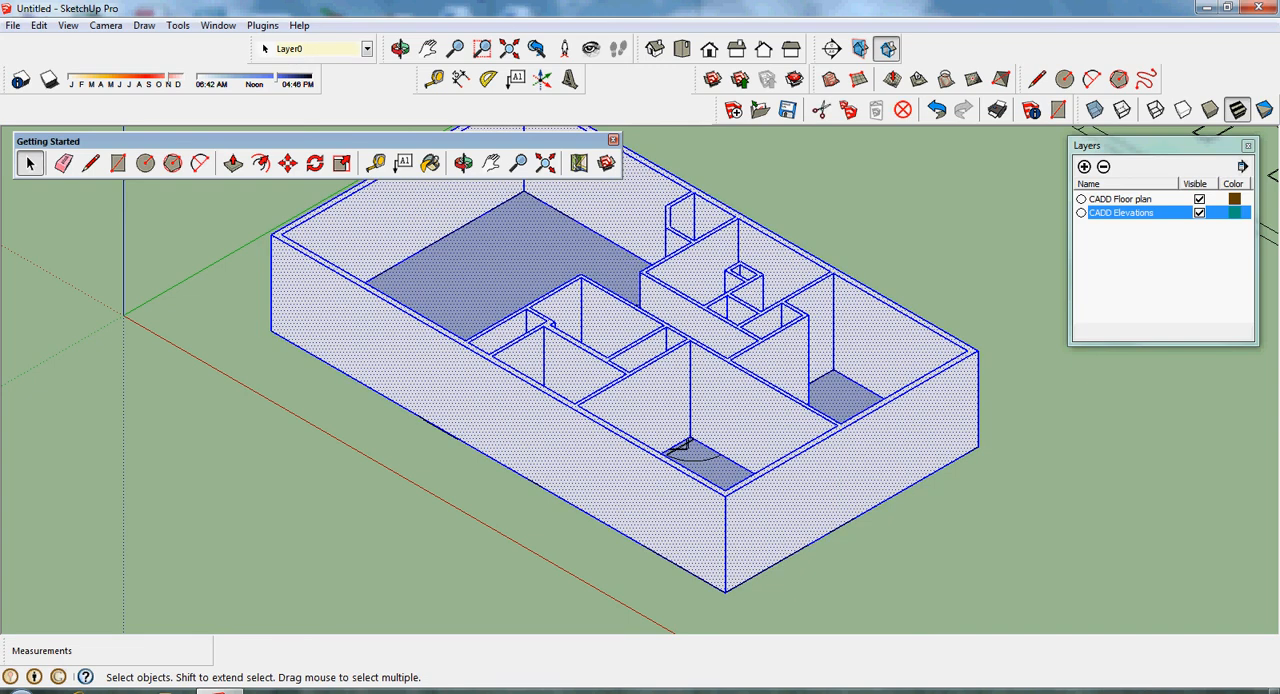
{"action": "right_click", "coordinate": [488, 368]}
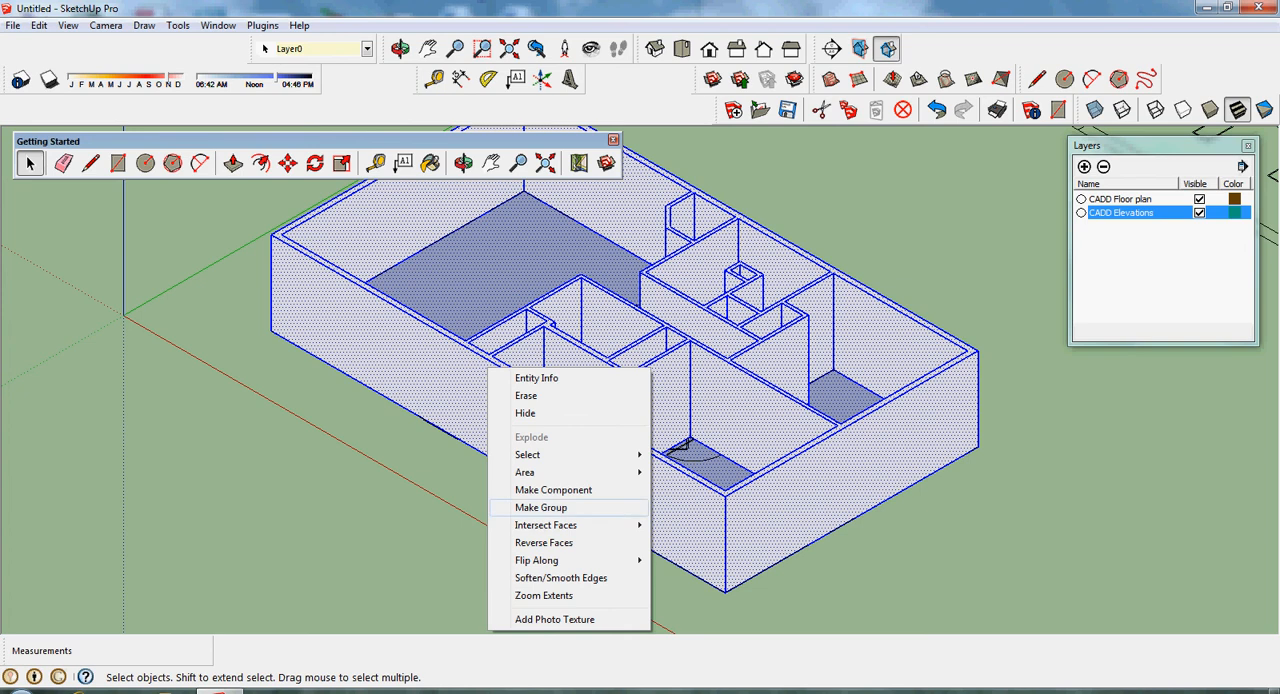
{"action": "left_click", "coordinate": [540, 507]}
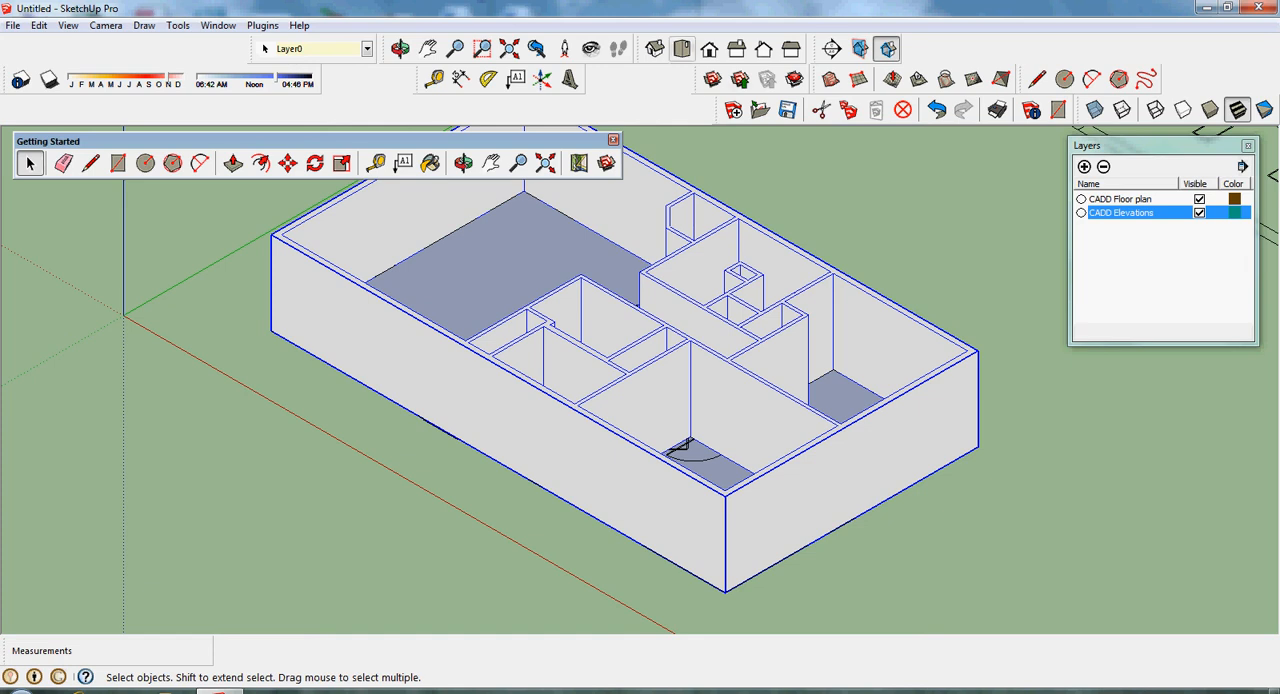
- Unlock the gable-end side elevation drawing in plan view
{"action": "left_click", "coordinate": [682, 48]}
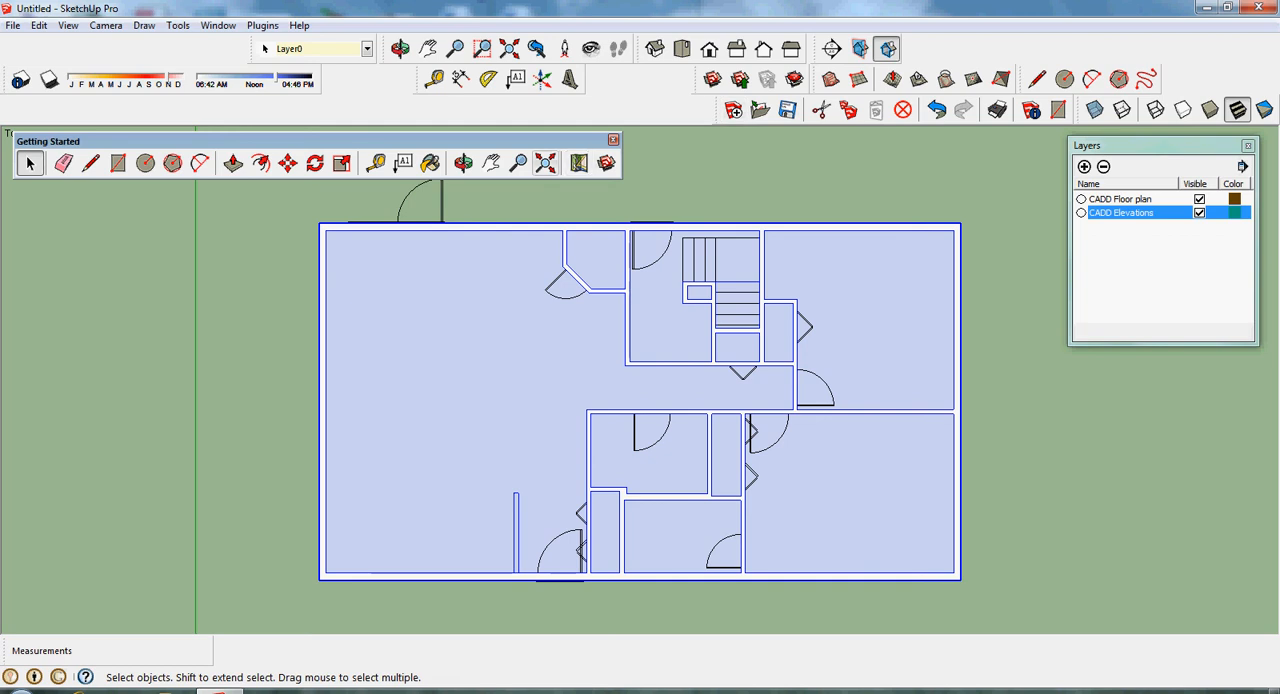
{"action": "left_click", "coordinate": [546, 163]}
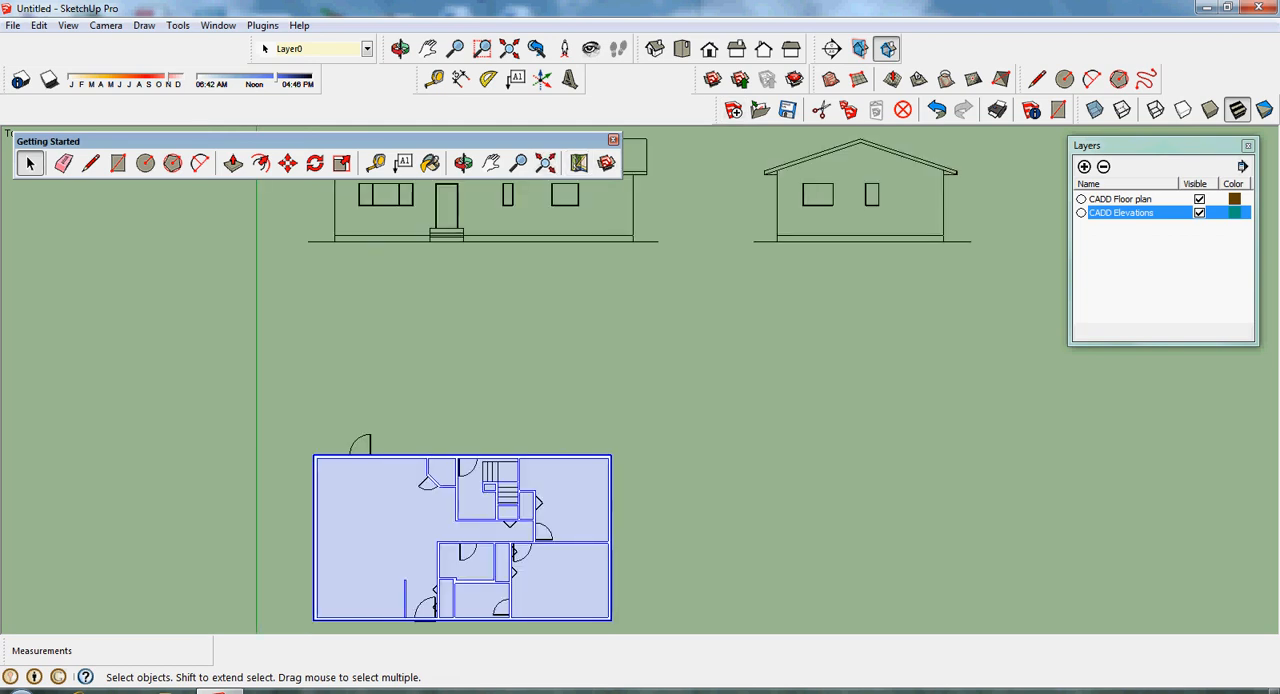
{"action": "left_click", "coordinate": [833, 237]}
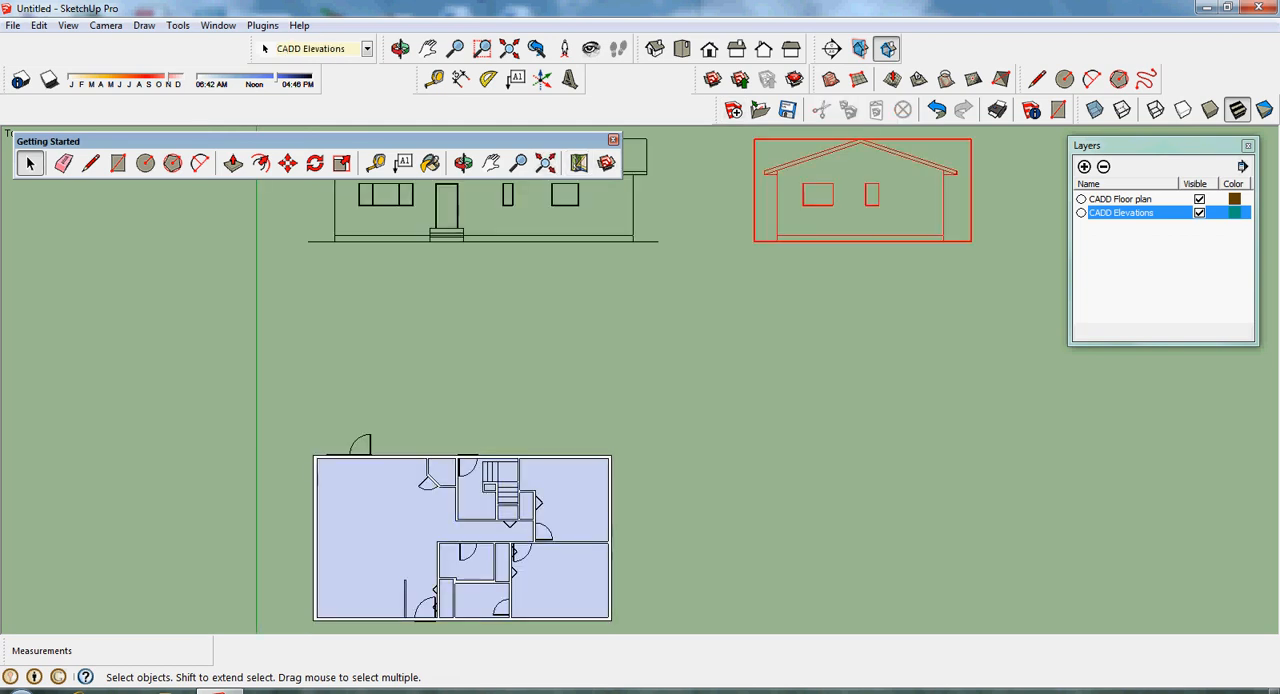
{"action": "right_click", "coordinate": [778, 199]}
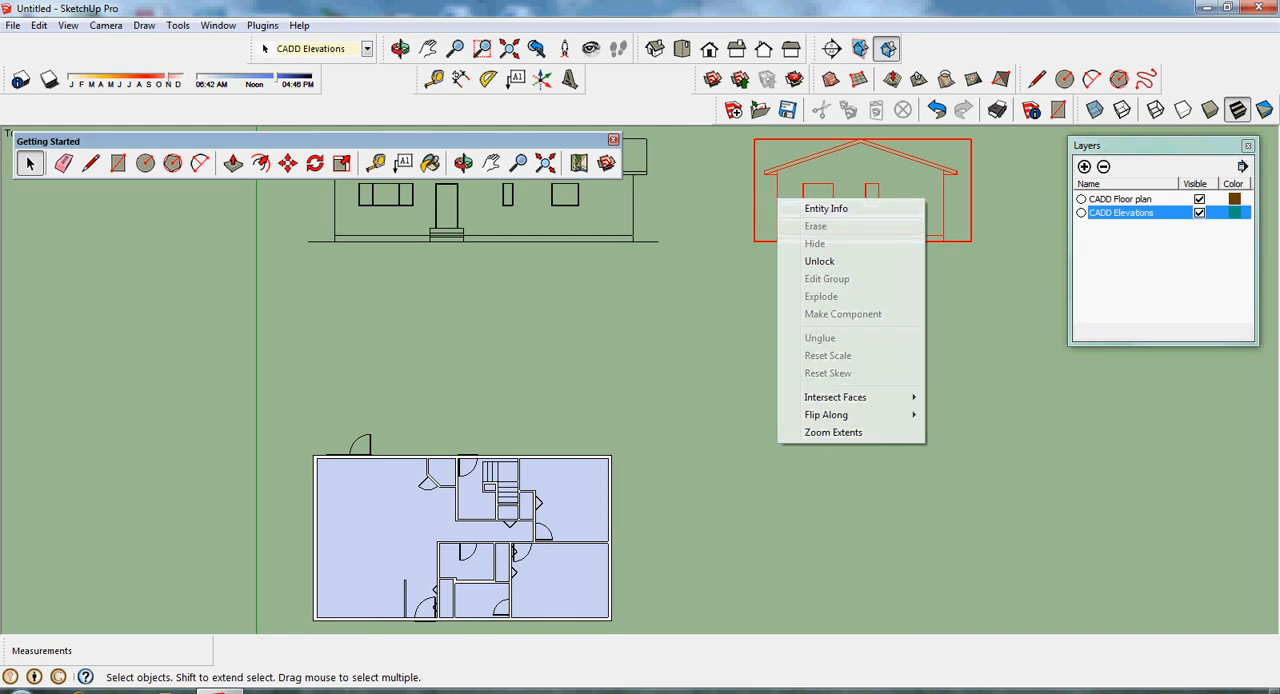
{"action": "left_click", "coordinate": [819, 261]}
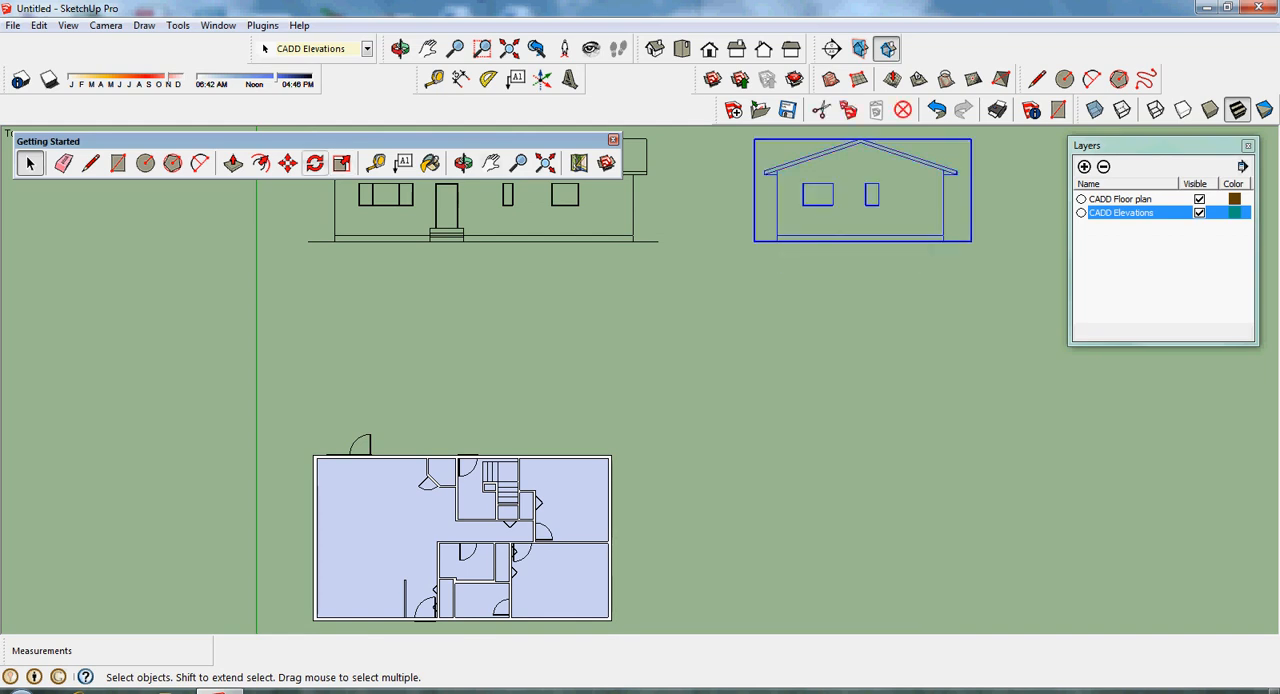
- Move the side elevation about 57' 11 11/16" to sit beside the floor plan, with its base level with the front wall
{"action": "left_click", "coordinate": [287, 163]}
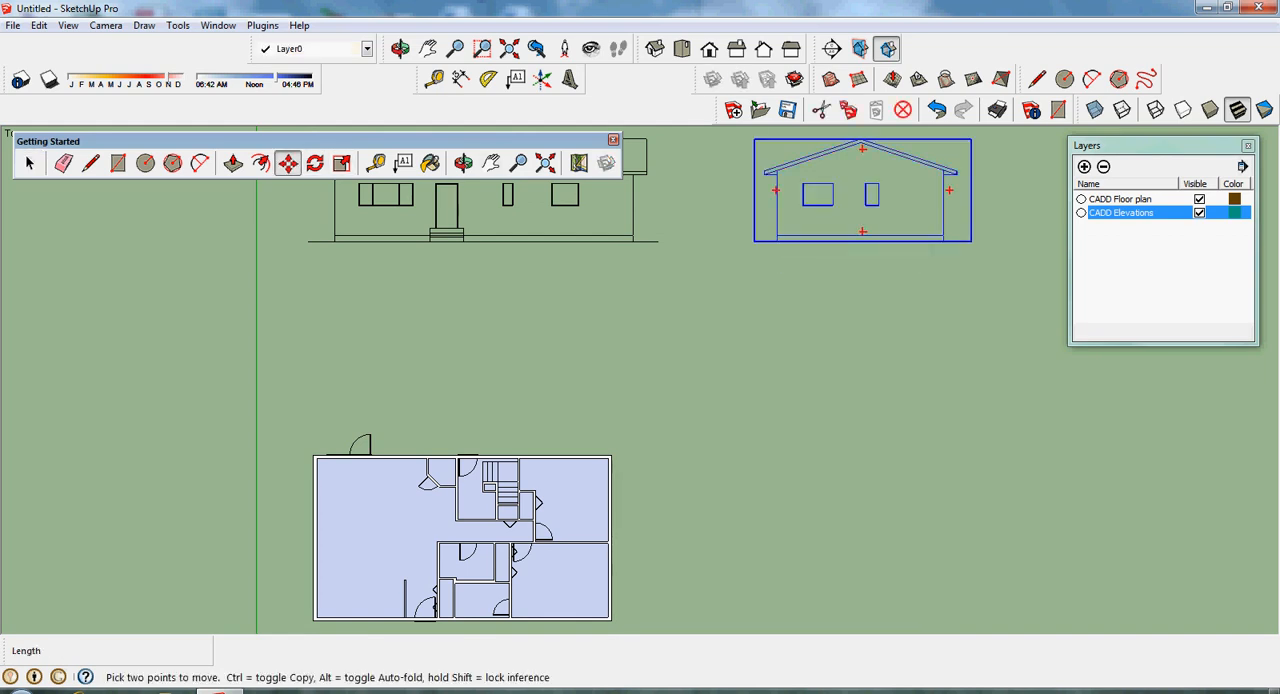
{"action": "left_click", "coordinate": [777, 241]}
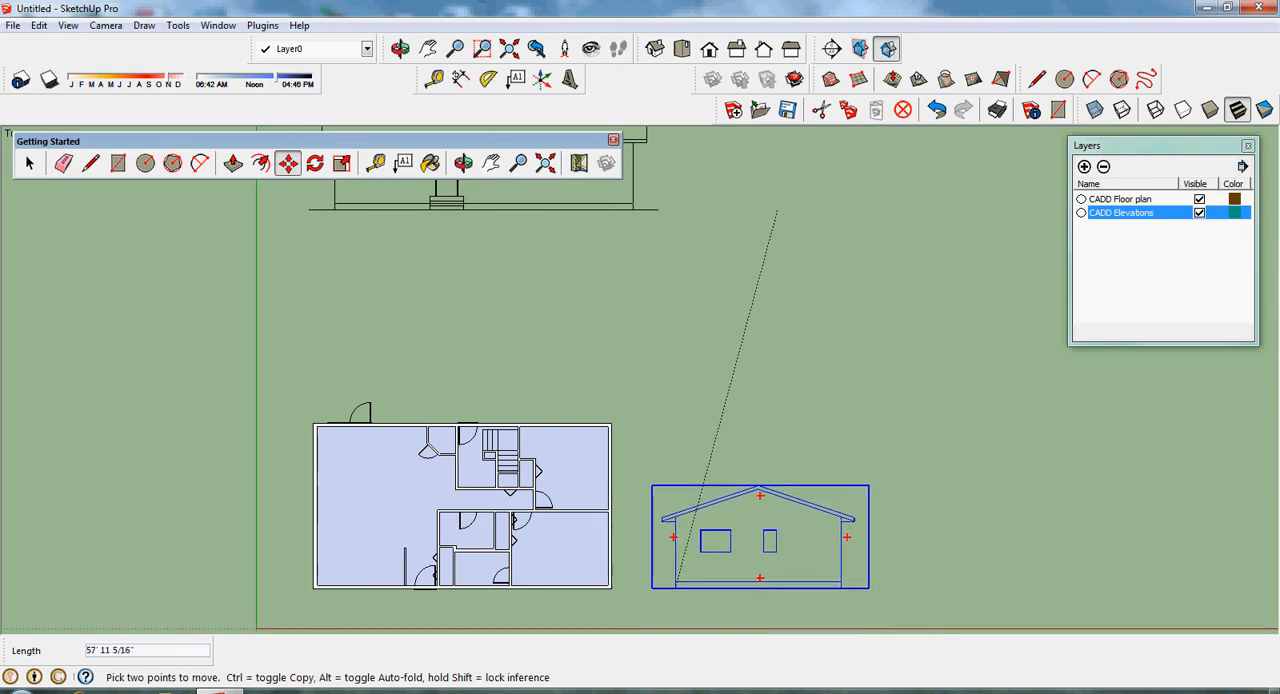
{"action": "left_click", "coordinate": [675, 582]}
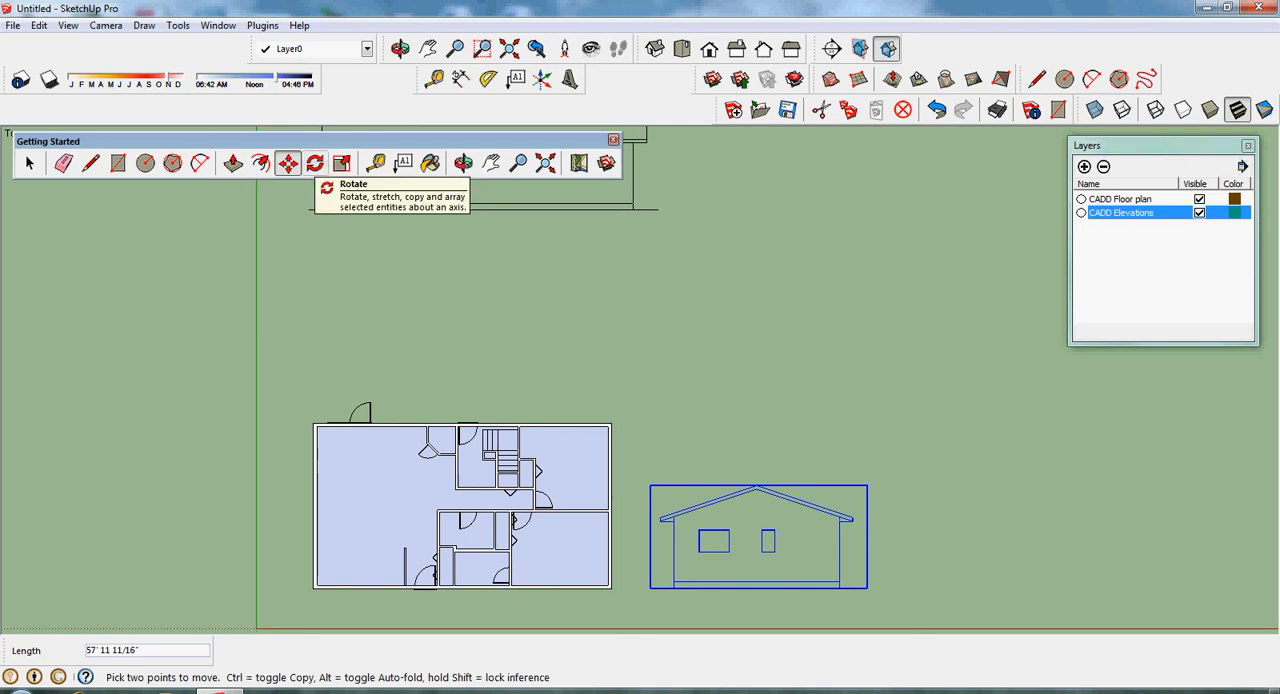
- Rotate the side elevation 90 degrees in plan about its lower-left corner so its base runs parallel to the end wall
{"action": "left_click", "coordinate": [314, 163]}
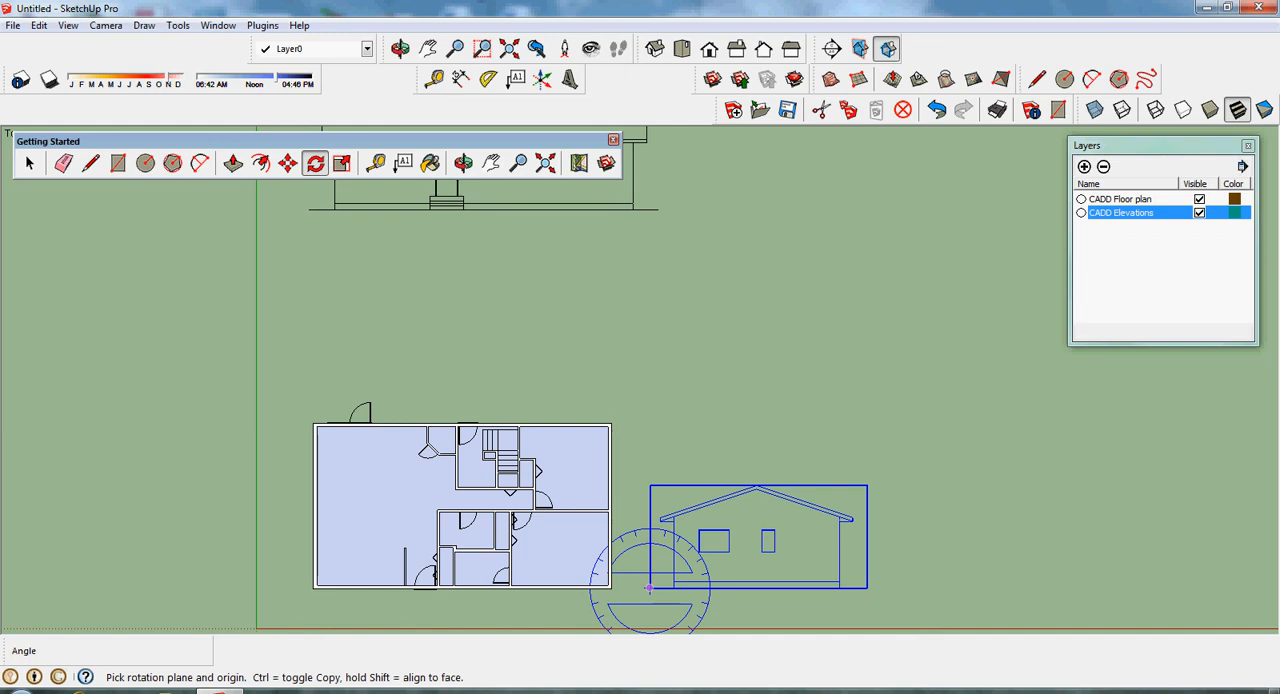
{"action": "left_click", "coordinate": [650, 588]}
{"action": "left_click", "coordinate": [867, 588]}
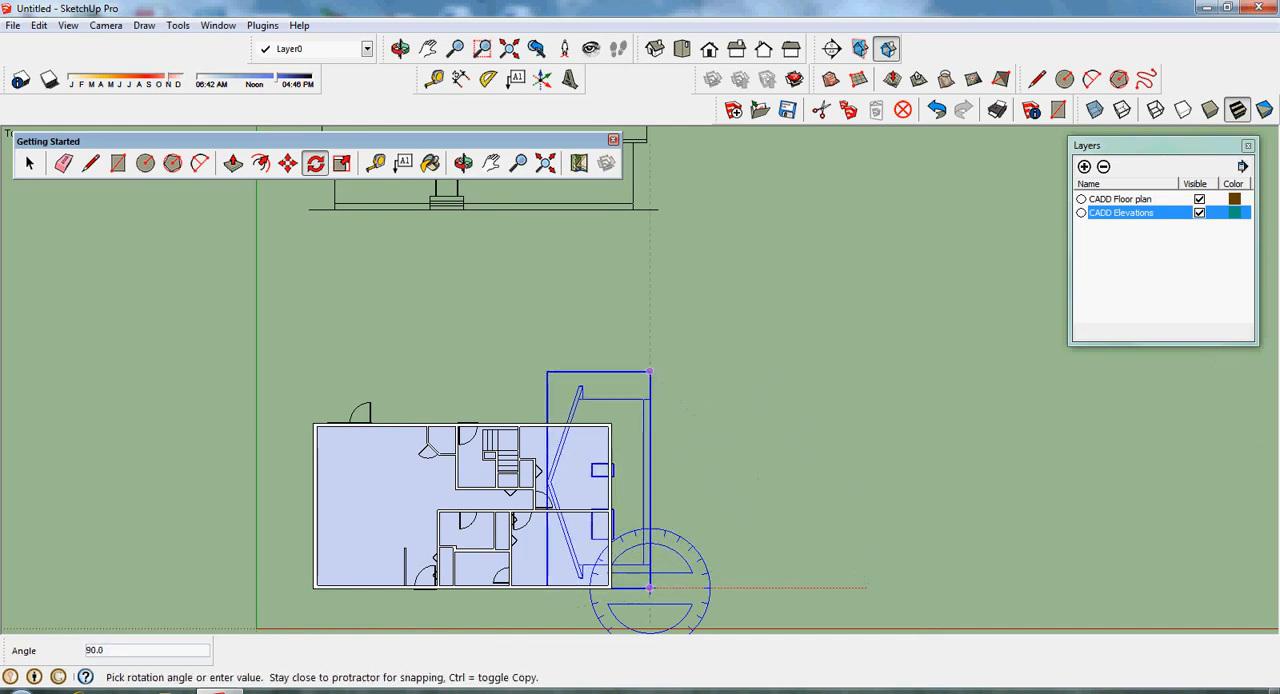
{"action": "left_click", "coordinate": [650, 372]}
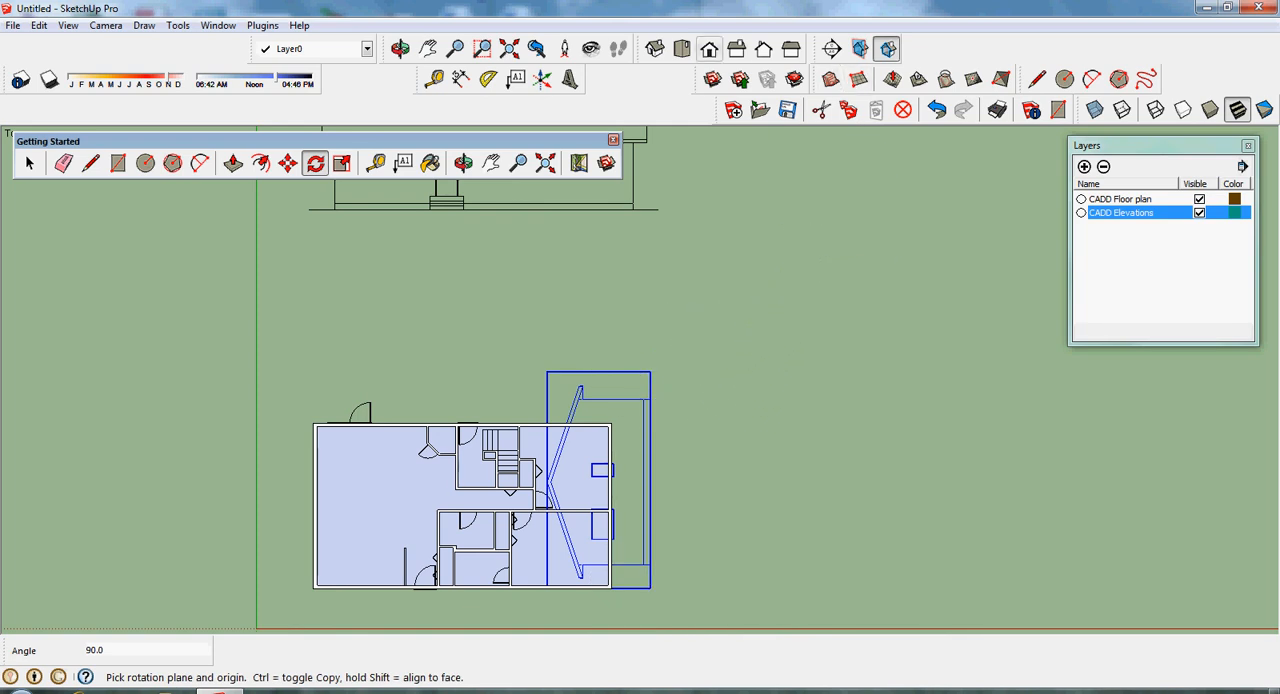
- Rotate the side elevation 90 degrees about its base in front view so it stands upright beside the end wall
{"action": "left_click", "coordinate": [709, 48]}
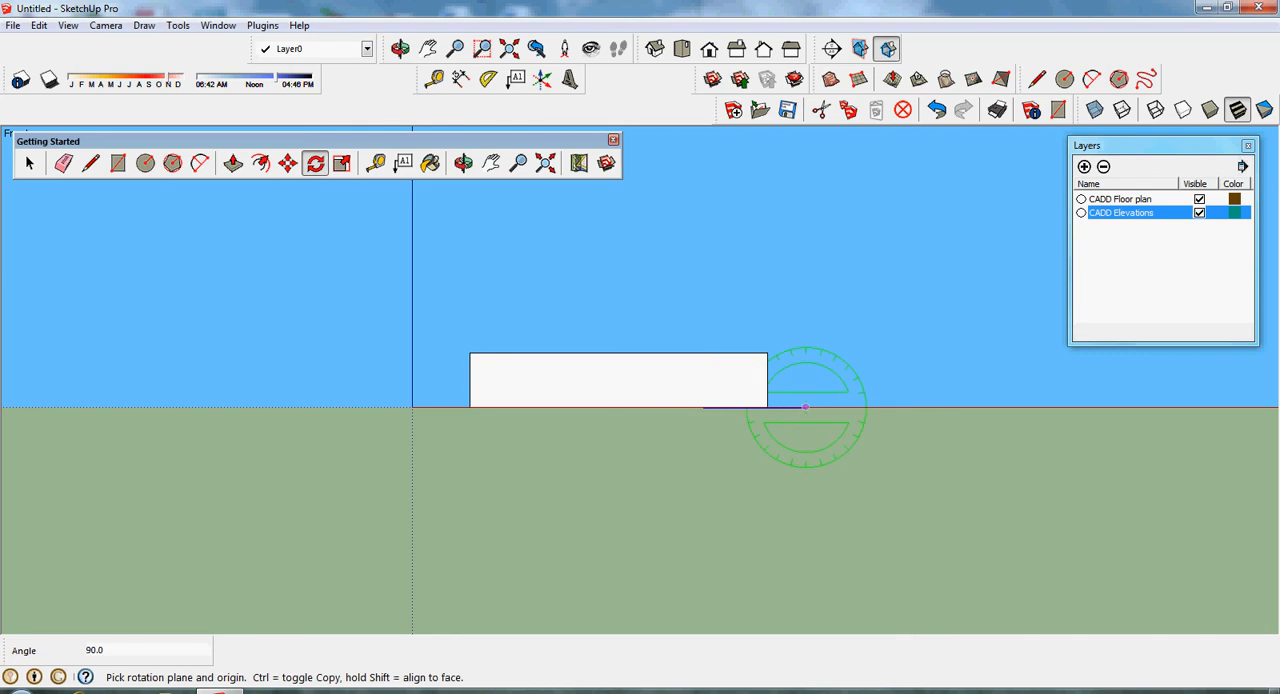
{"action": "left_click", "coordinate": [805, 407]}
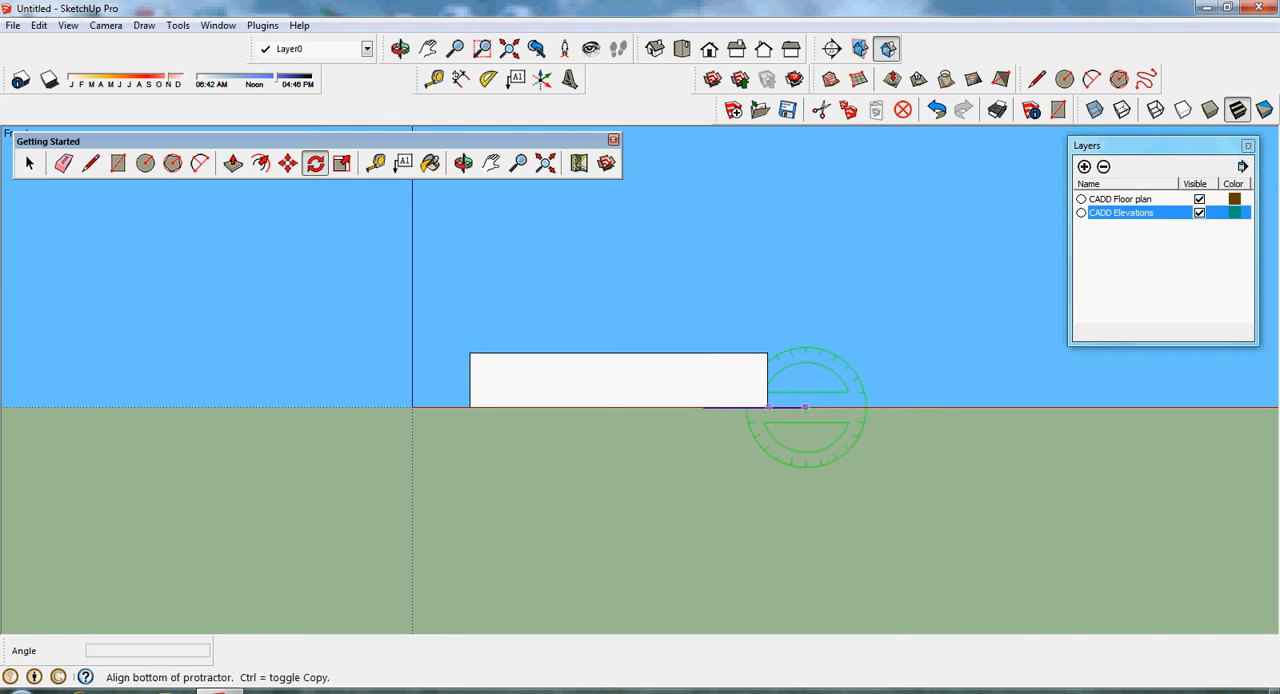
{"action": "left_click", "coordinate": [768, 407]}
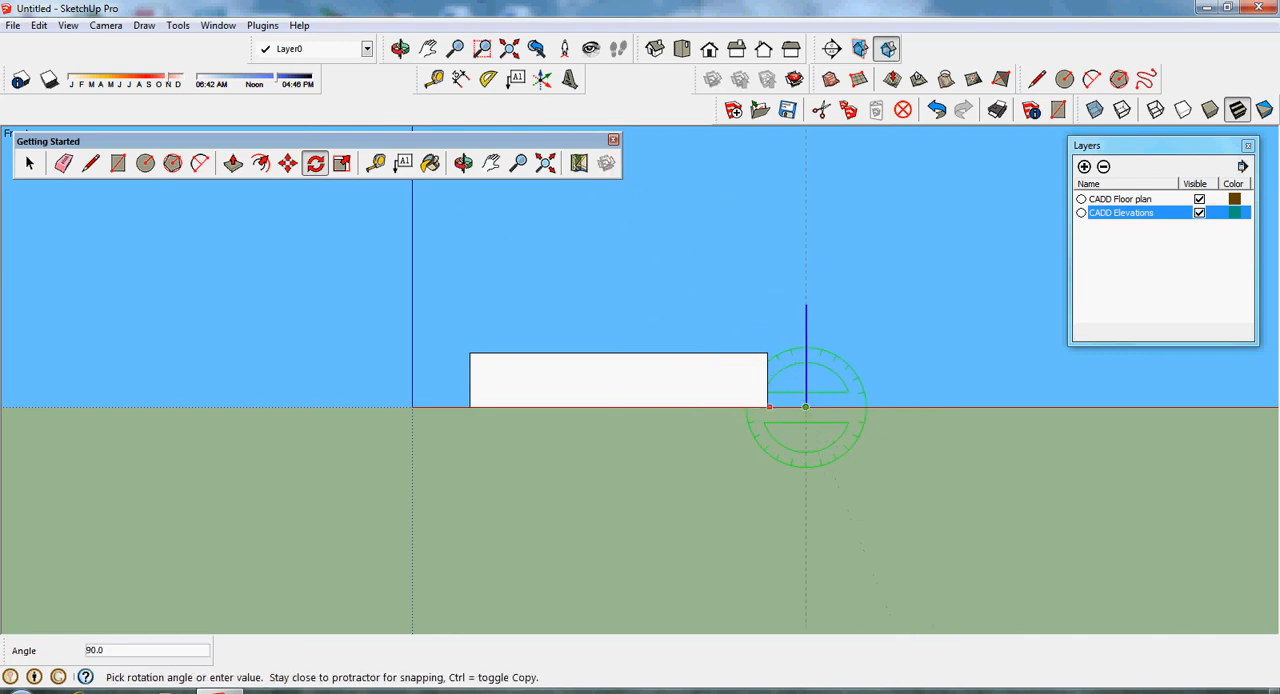
{"action": "left_click", "coordinate": [806, 365]}
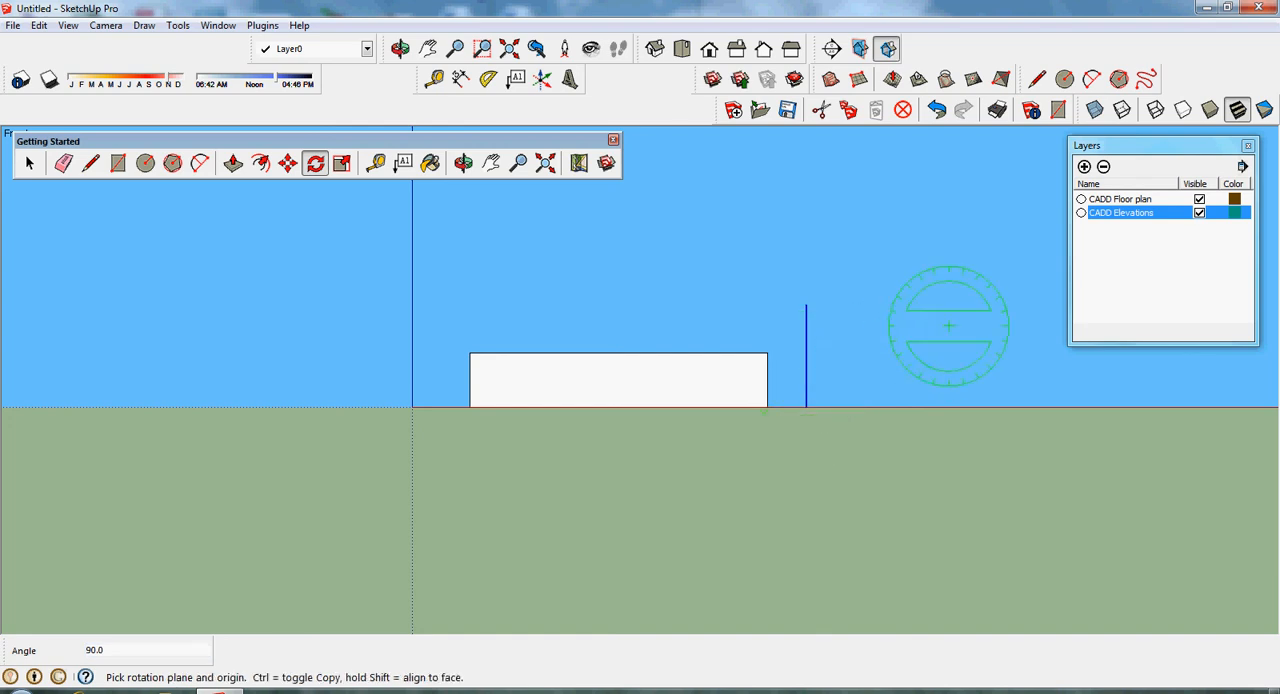
{"action": "key", "text": "space"}
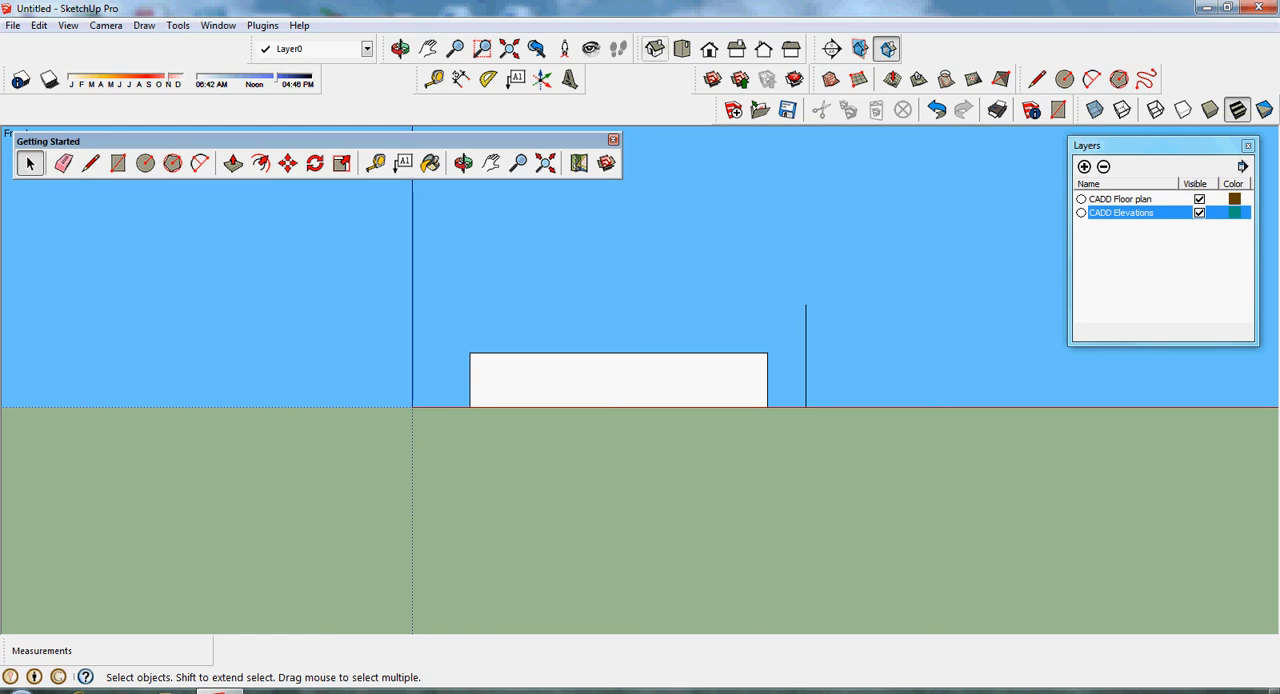
- Move the upright side elevation about 3' 10 7/8" in right view so its wall lines match the end wall's edges
{"action": "left_click", "coordinate": [654, 48]}
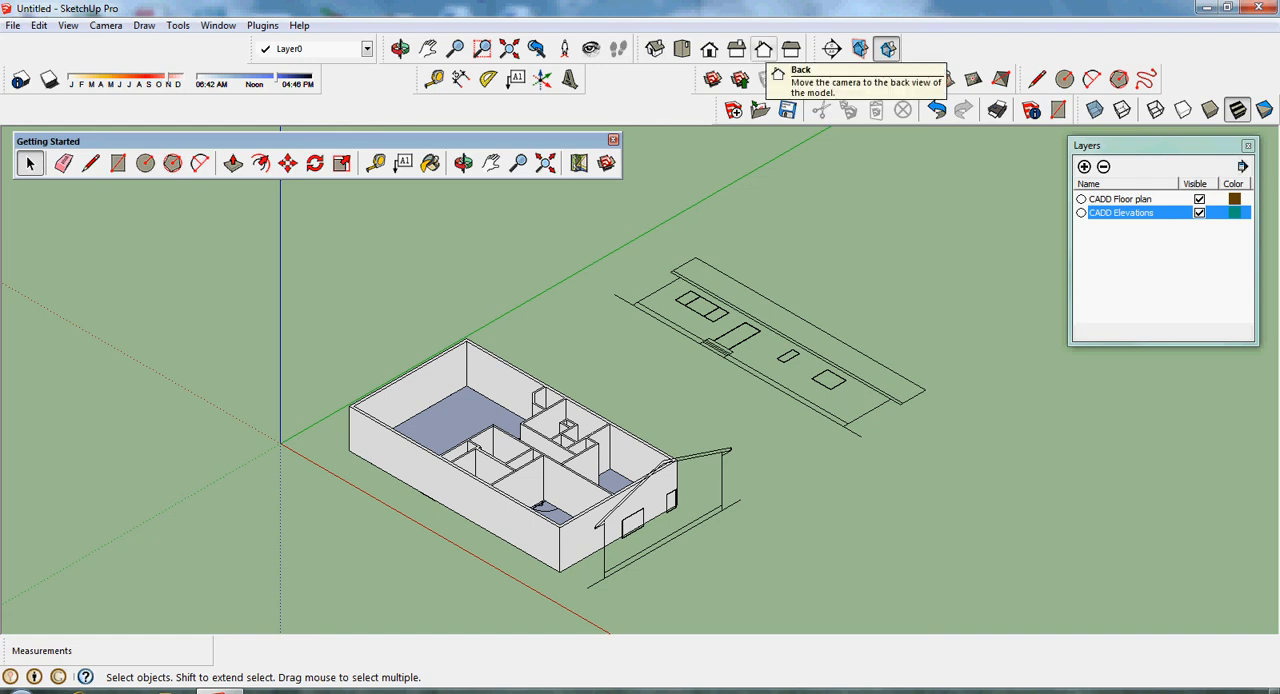
{"action": "left_click", "coordinate": [736, 48]}
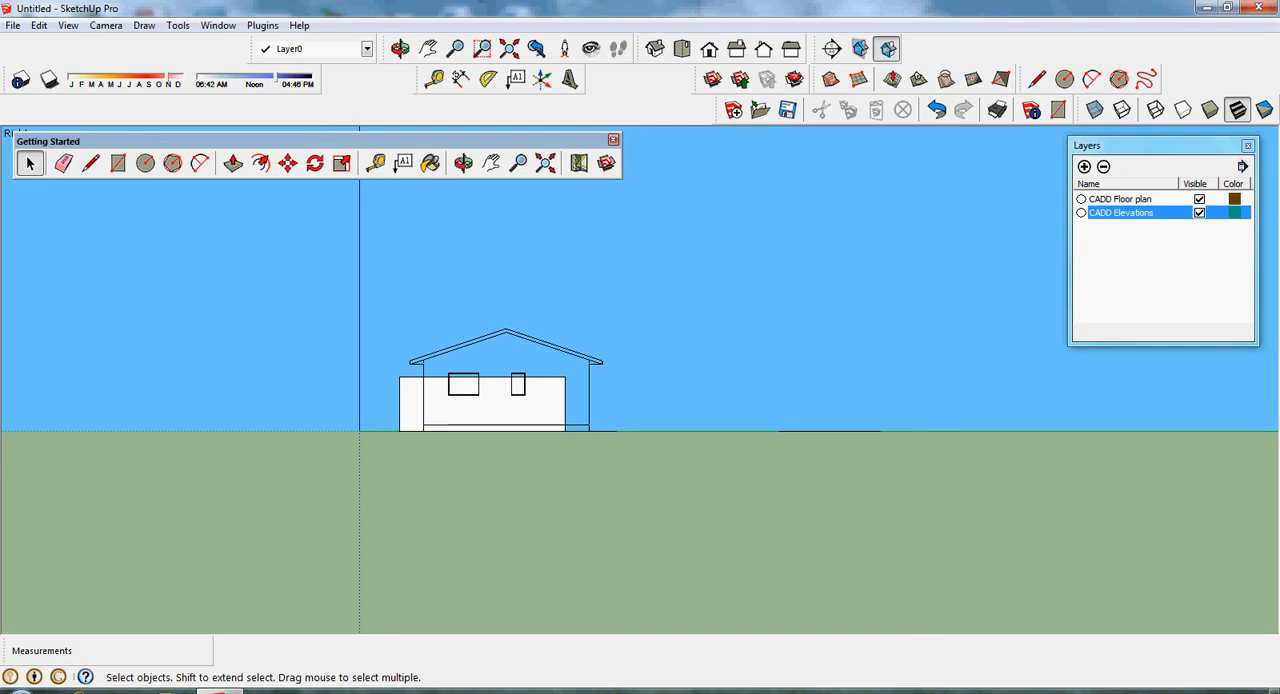
{"action": "left_click", "coordinate": [287, 163]}
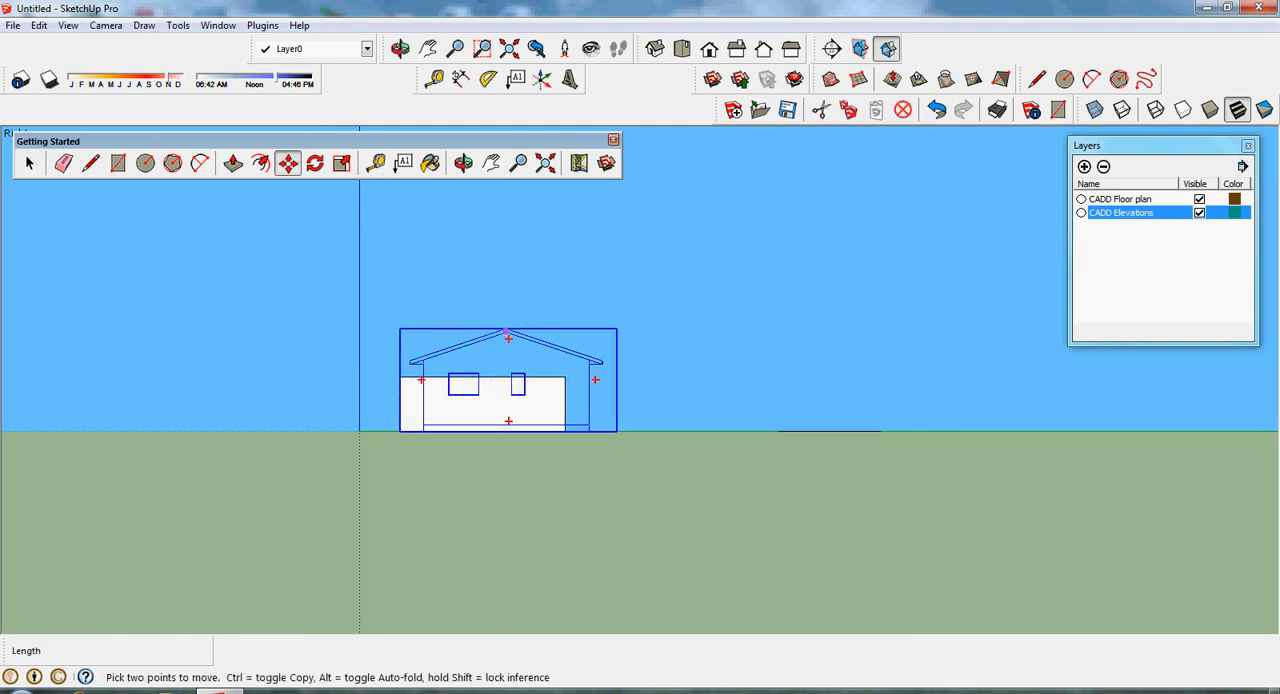
{"action": "left_click", "coordinate": [506, 333]}
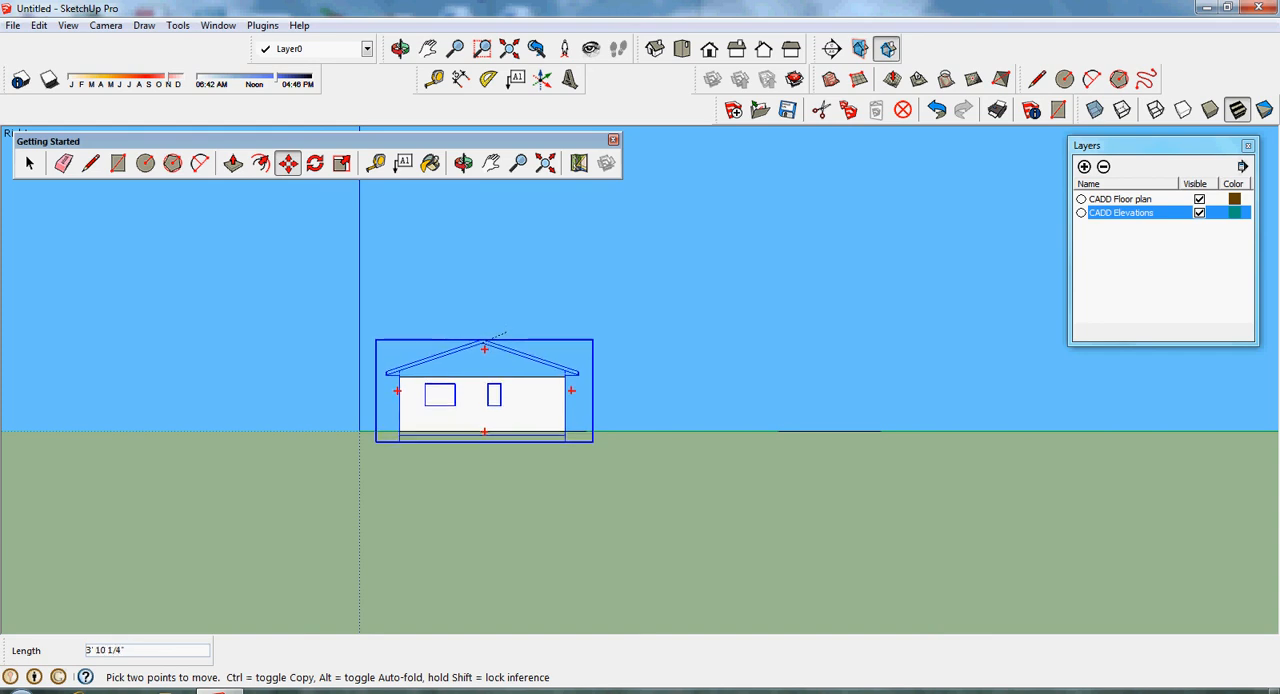
{"action": "left_click", "coordinate": [505, 333]}
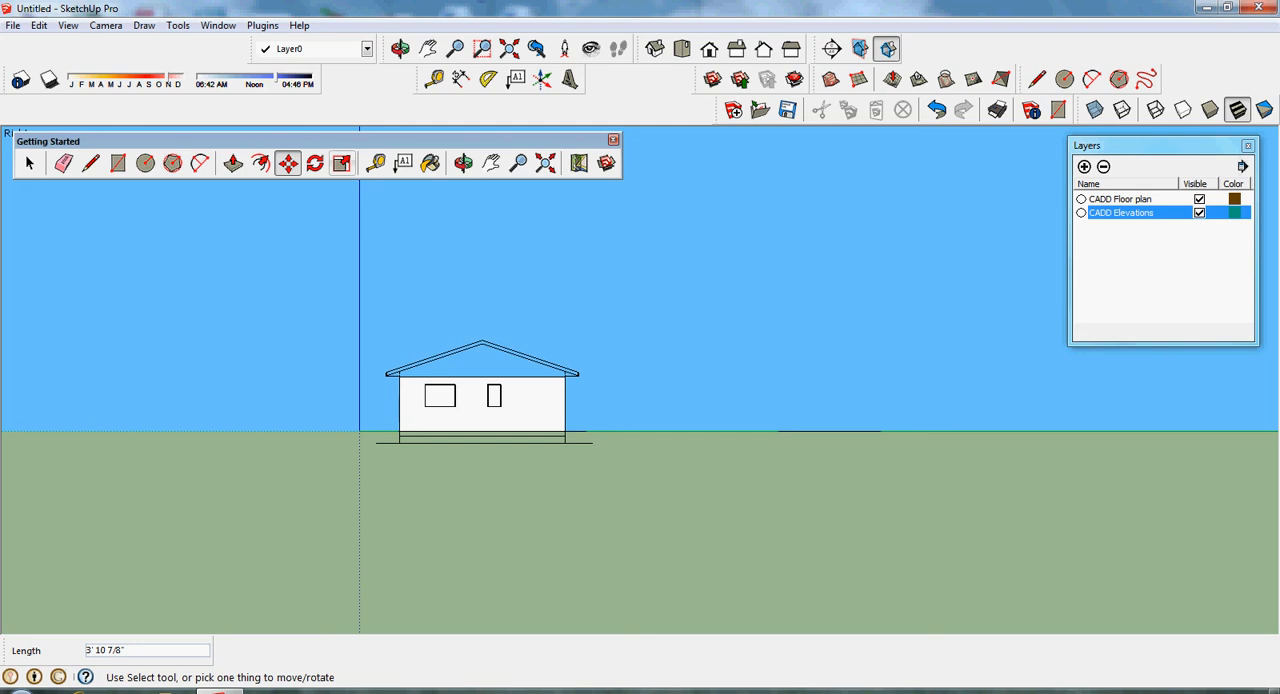
- Move the side elevation about 31' 4 11/16" along the green axis, clear of the extruded walls
{"action": "left_click", "coordinate": [654, 48]}
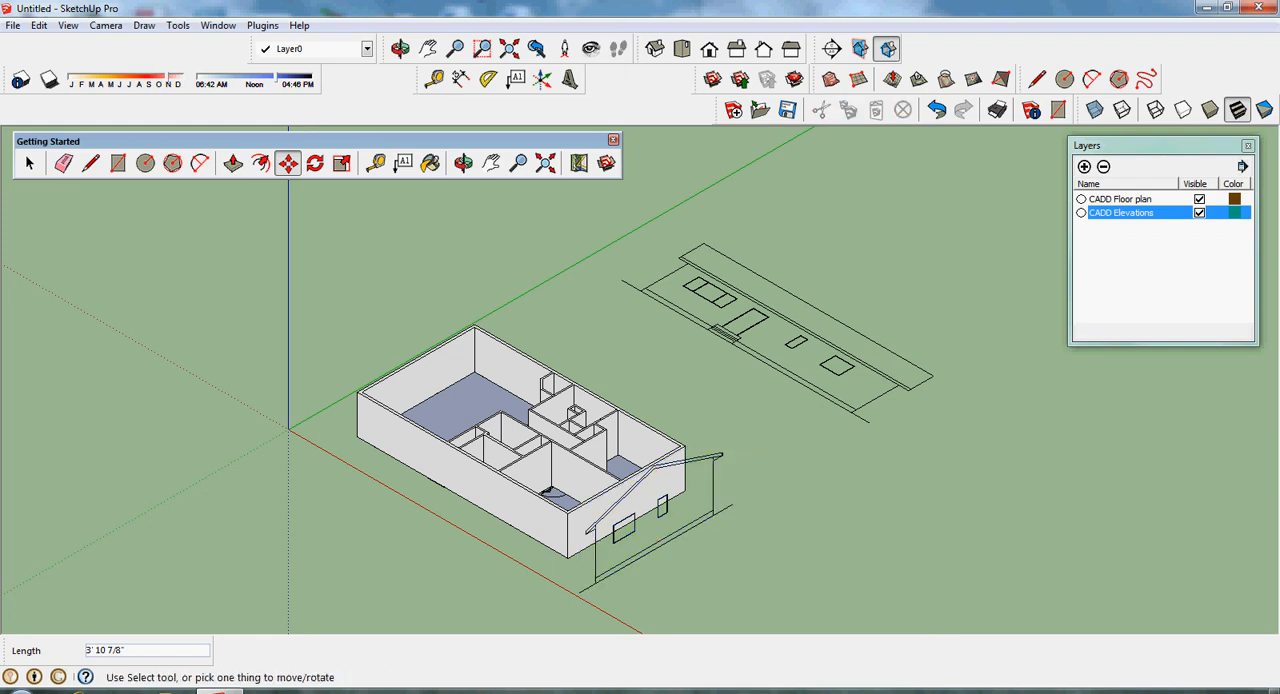
{"action": "left_click", "coordinate": [288, 163]}
{"action": "left_click", "coordinate": [596, 582]}
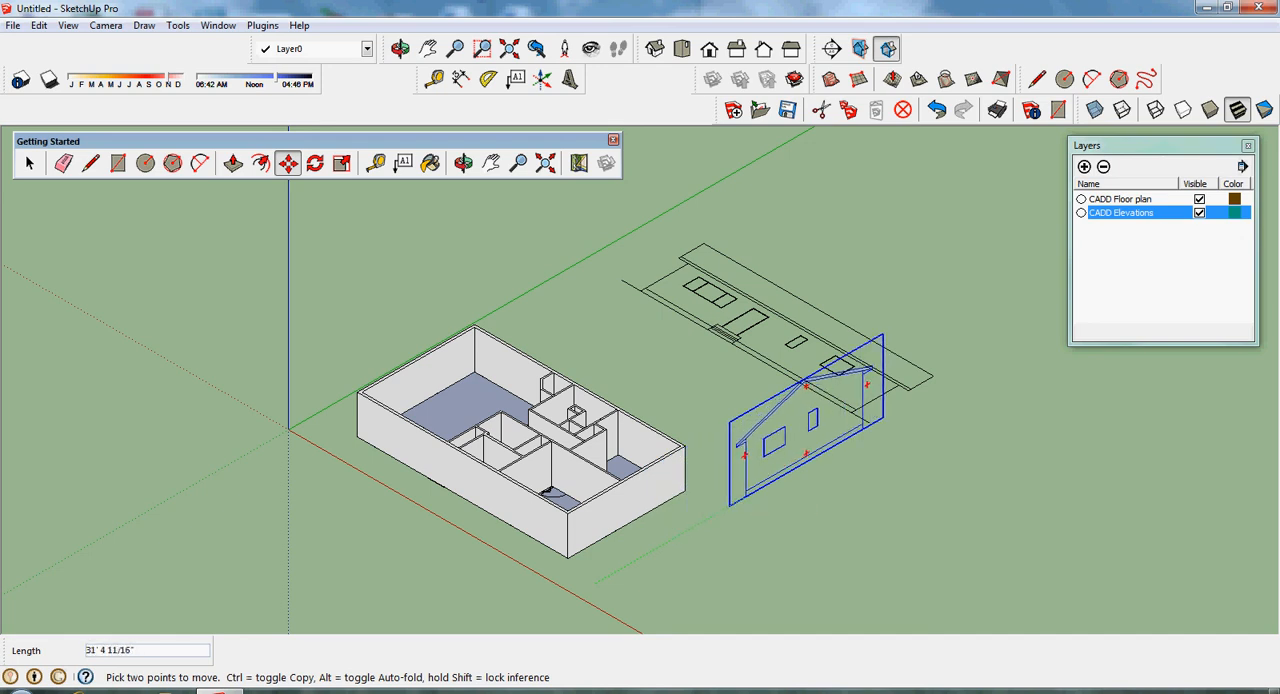
{"action": "left_click", "coordinate": [729, 504]}
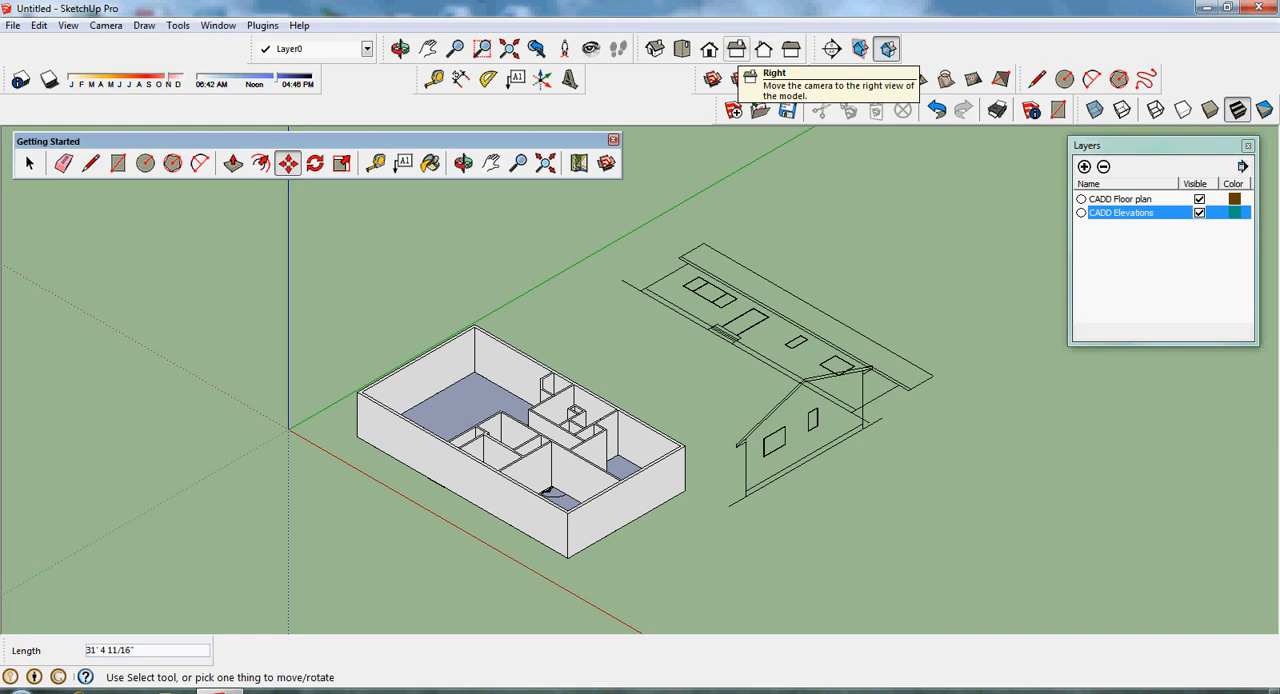
- Trace the side elevation's roof outline with the Line tool, from the ridge around both eaves and back, to form a closed face
{"action": "left_click", "coordinate": [736, 49]}
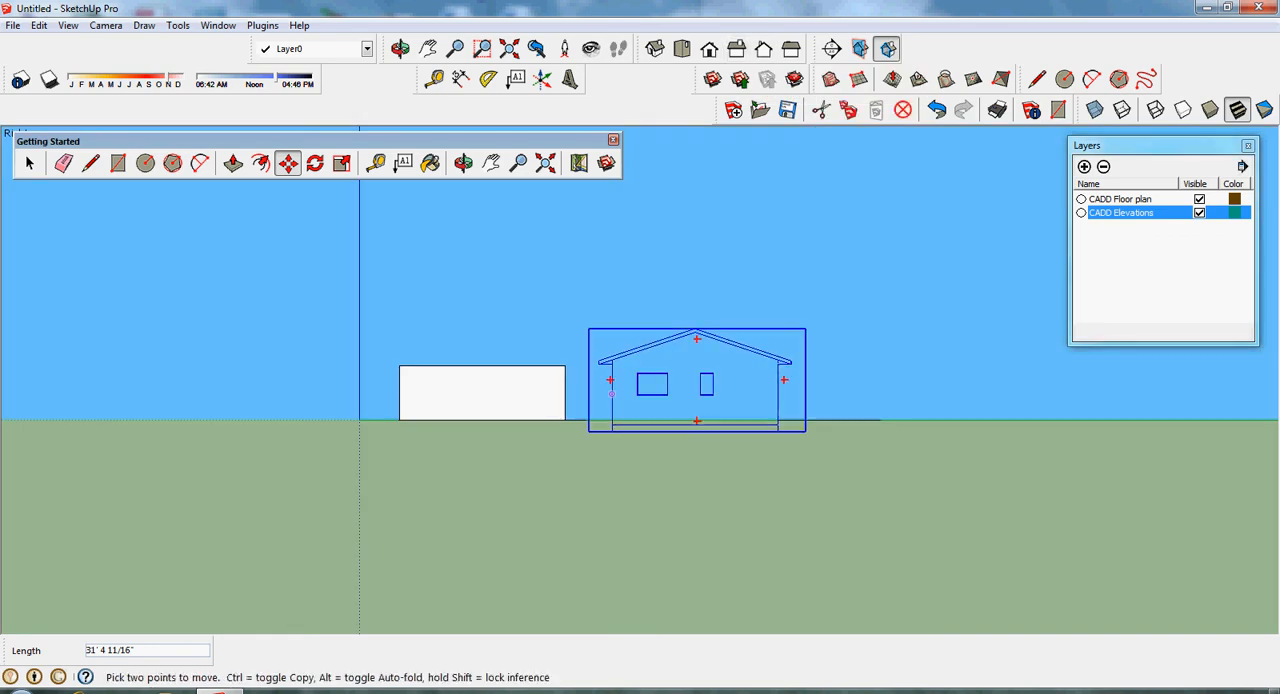
{"action": "scroll", "coordinate": [617, 388], "scroll_direction": "up", "scroll_amount": 5}
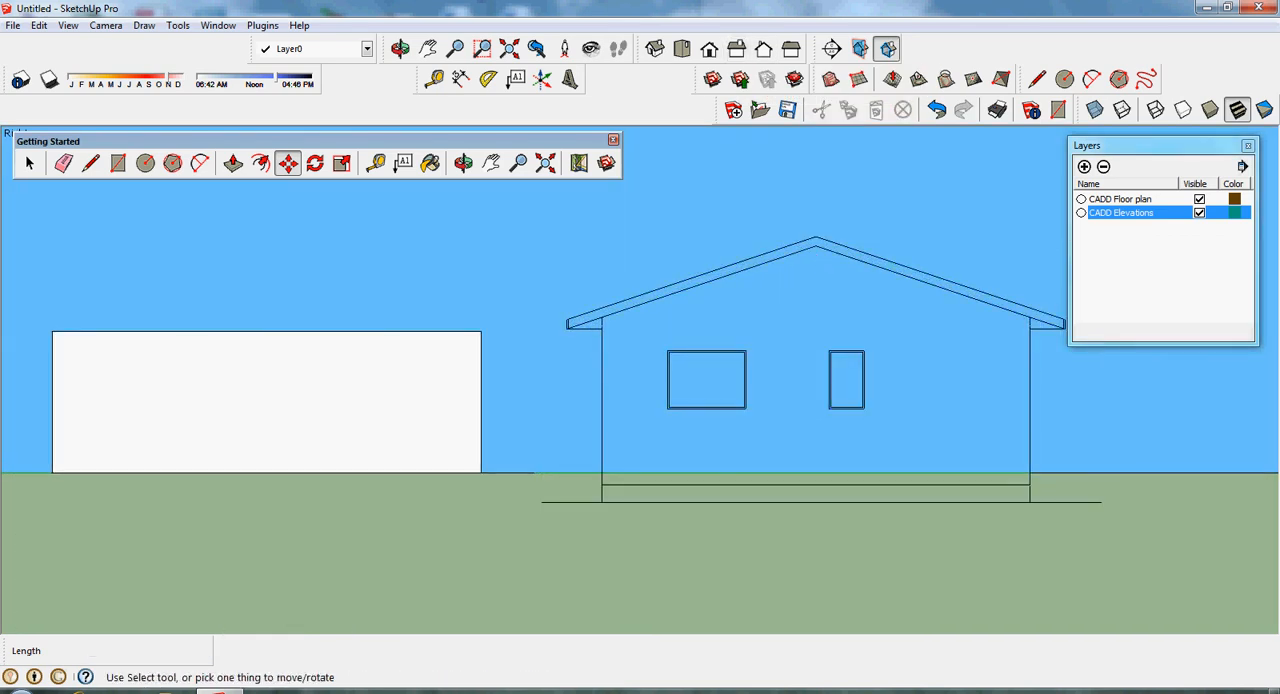
{"action": "left_click_drag", "start_coordinate": [1160, 146], "coordinate": [1180, 146]}
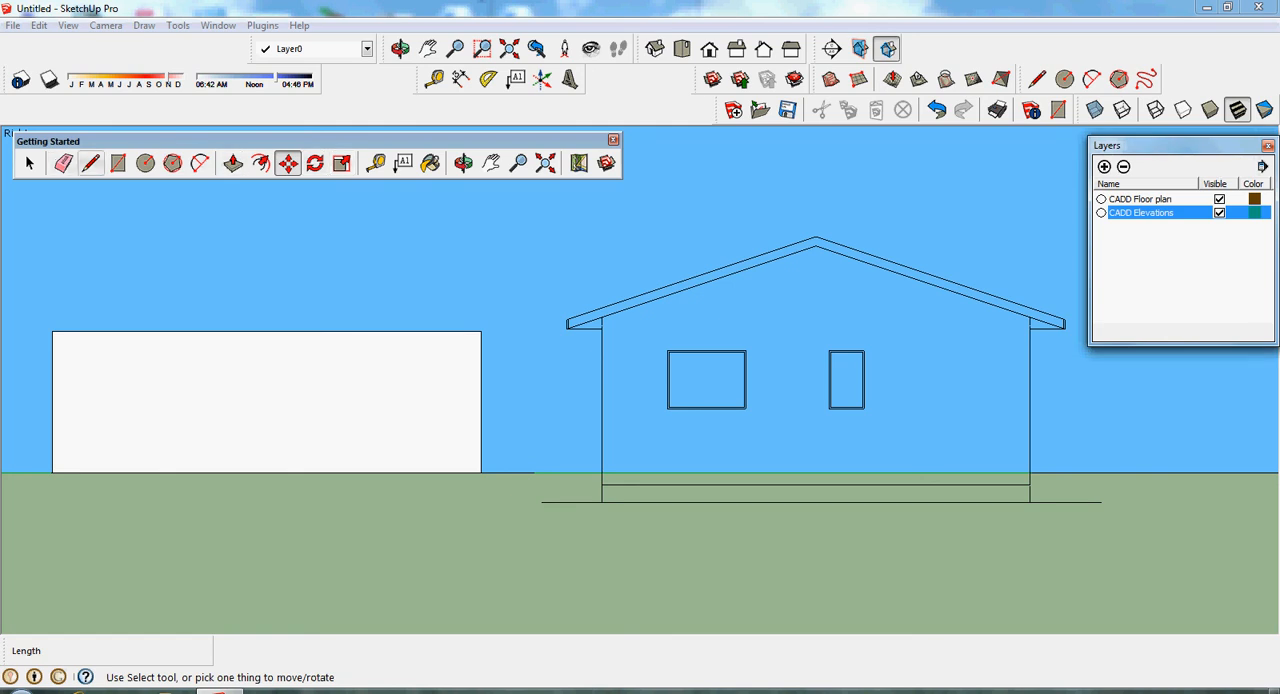
{"action": "left_click", "coordinate": [90, 163]}
{"action": "left_click", "coordinate": [816, 238]}
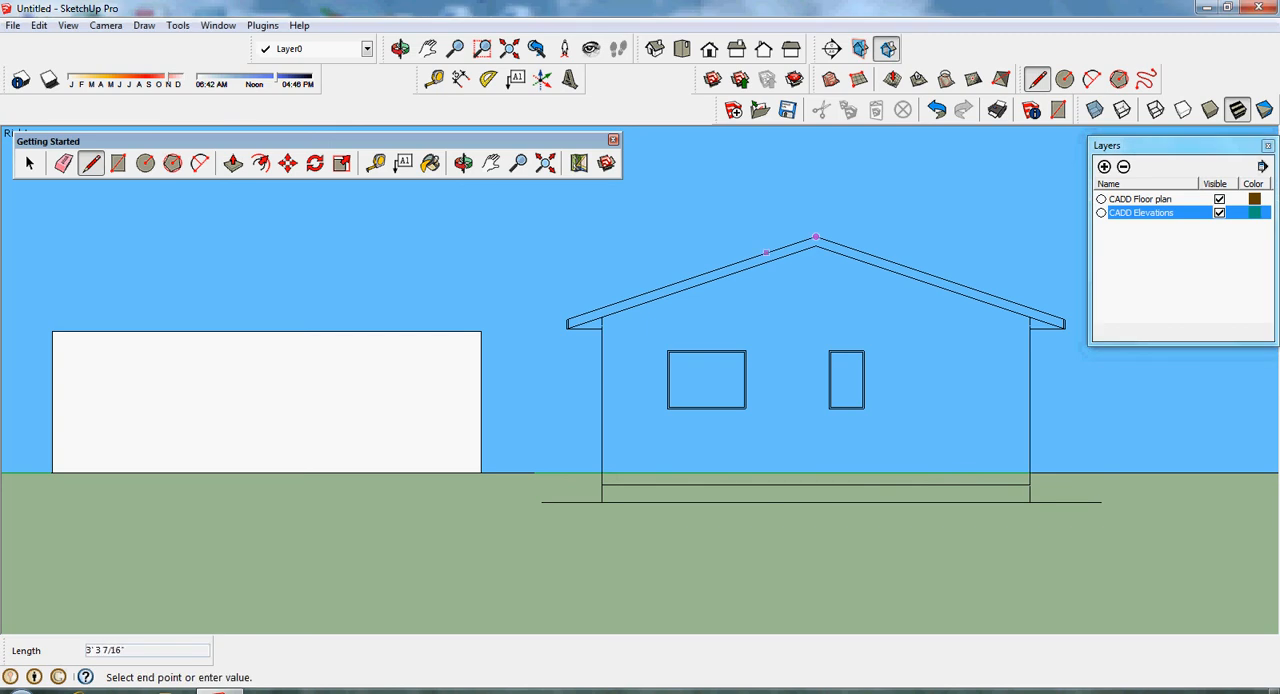
{"action": "left_click", "coordinate": [567, 321]}
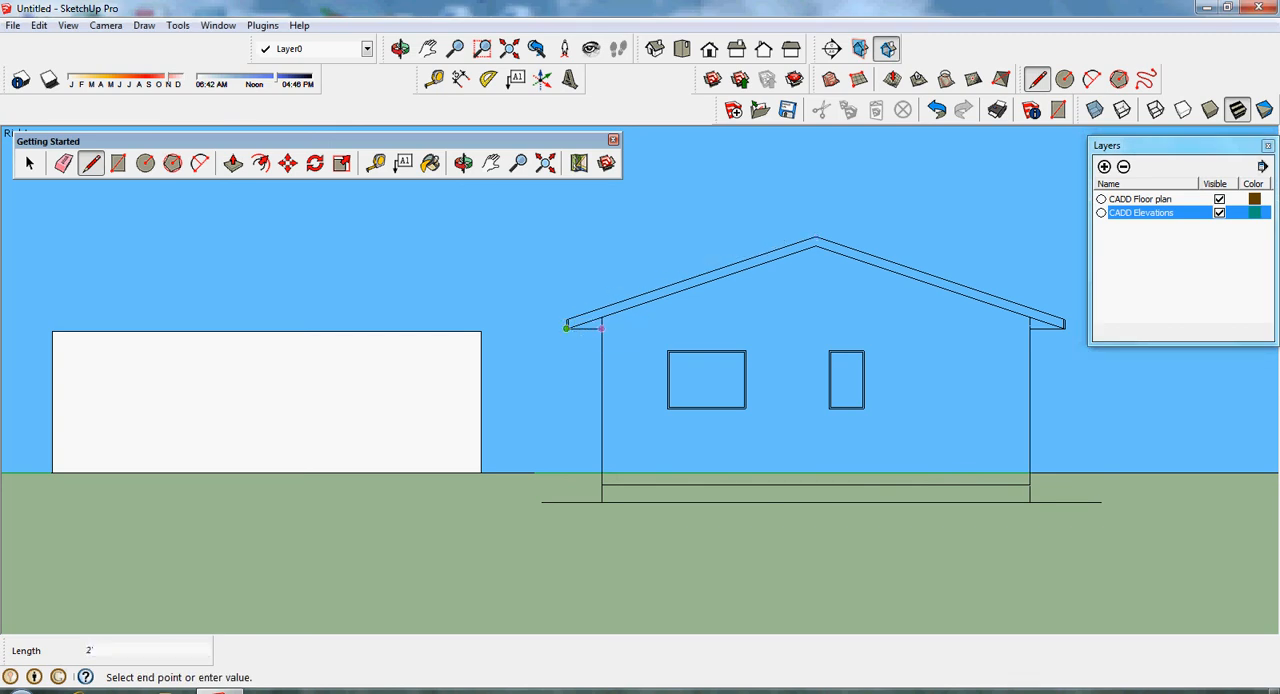
{"action": "left_click", "coordinate": [601, 328]}
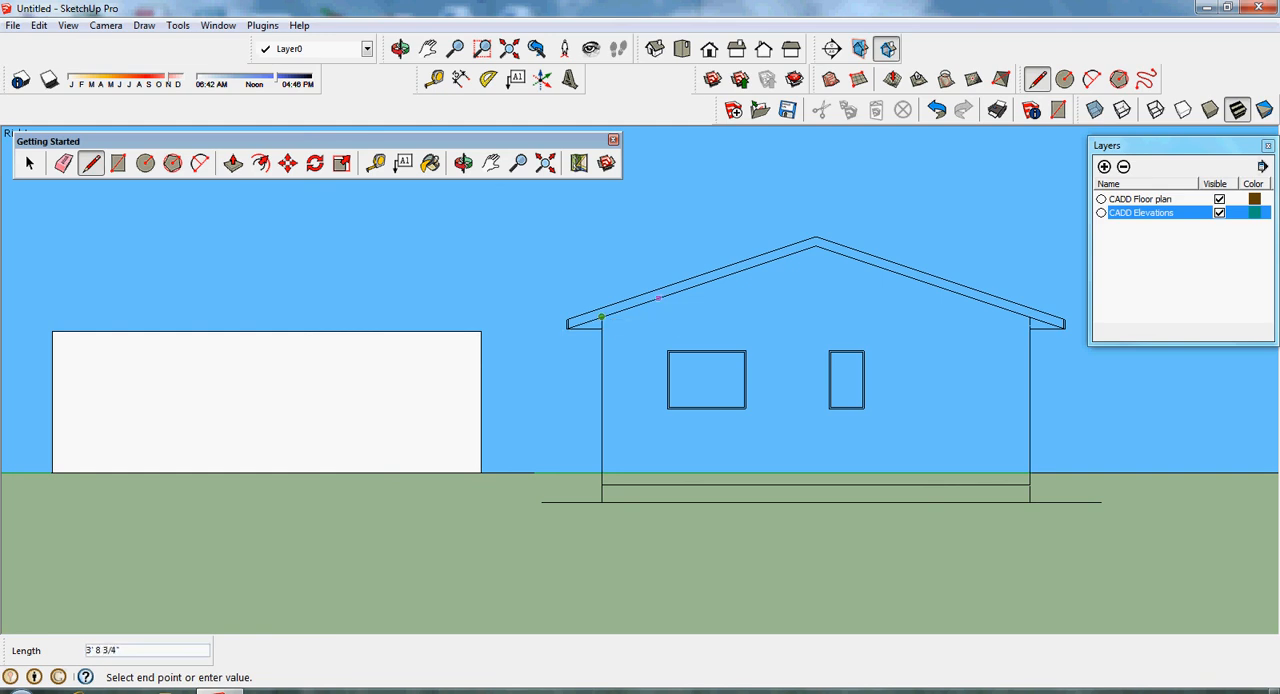
{"action": "left_click", "coordinate": [815, 244]}
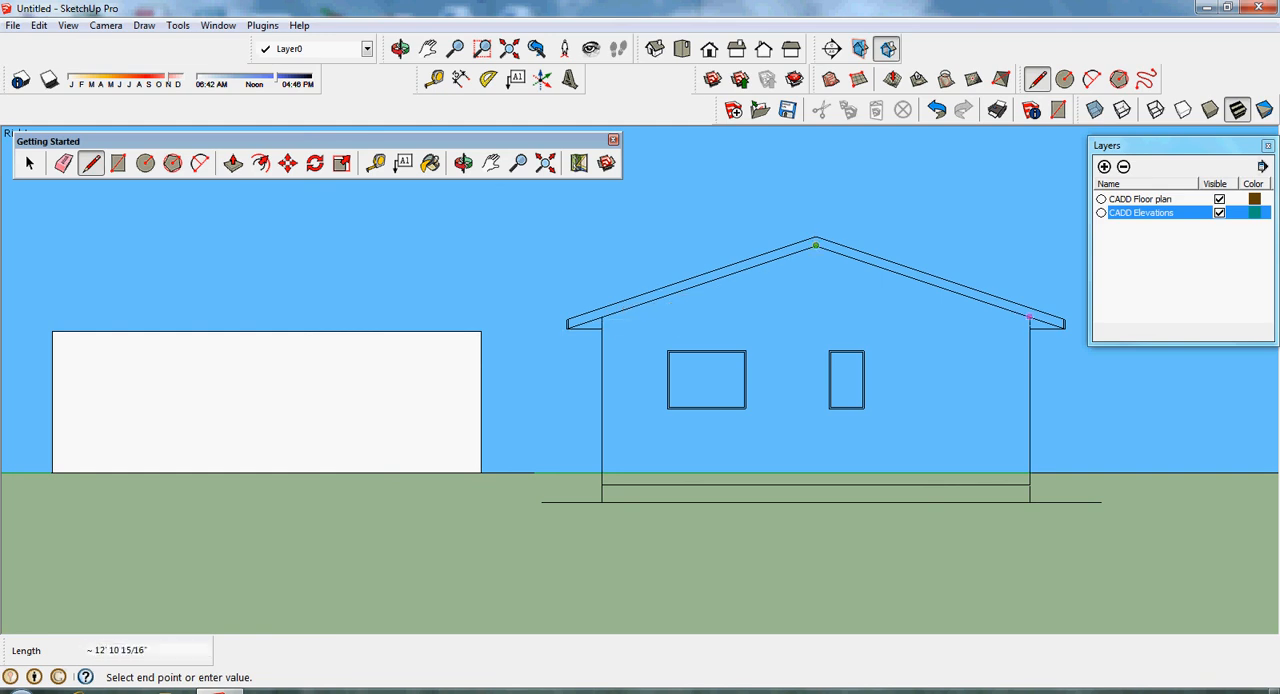
{"action": "left_click", "coordinate": [1029, 328]}
{"action": "left_click", "coordinate": [1063, 327]}
{"action": "left_click", "coordinate": [1064, 318]}
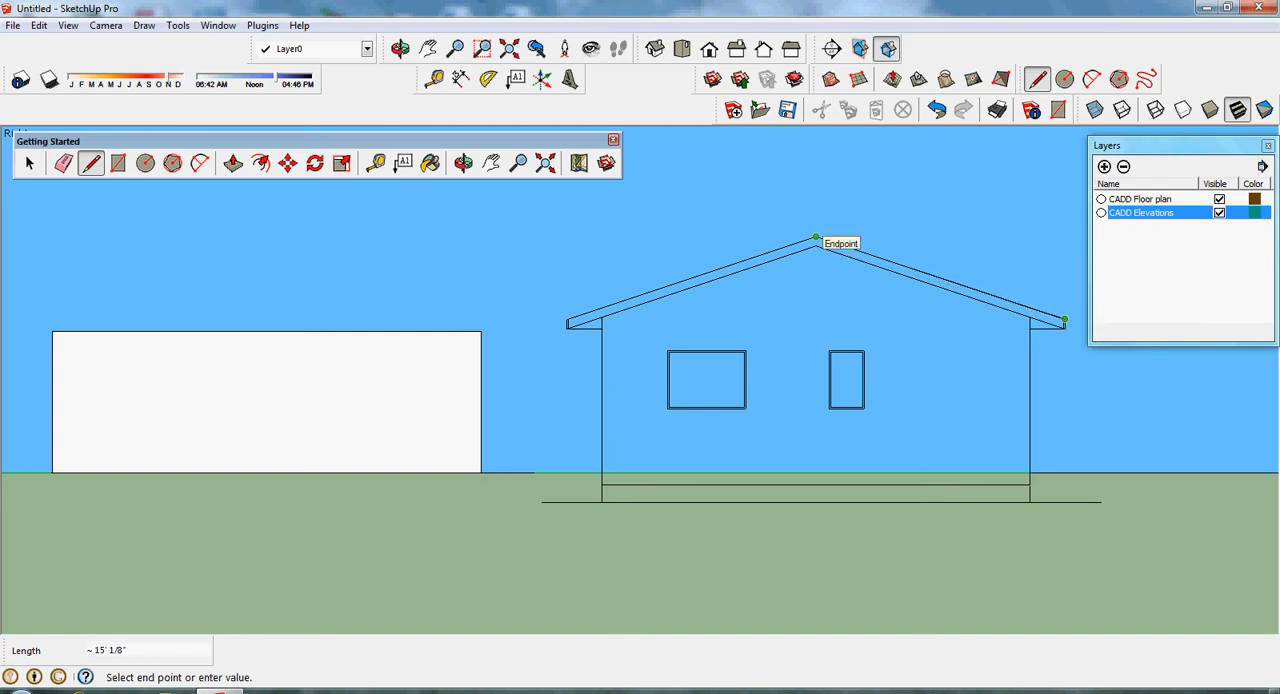
{"action": "left_click", "coordinate": [815, 241]}
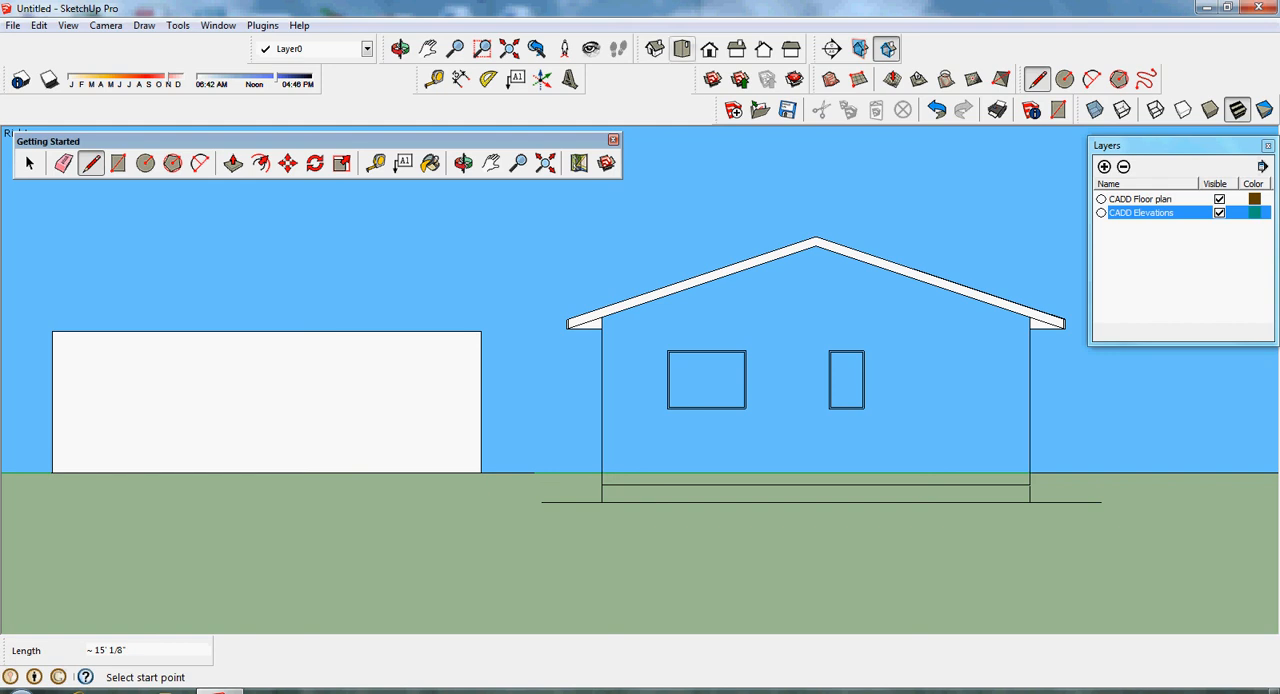
- Close the layer list and extrude the gable roof profile 44' along the length of the house with Push/Pull
{"action": "left_click", "coordinate": [654, 48]}
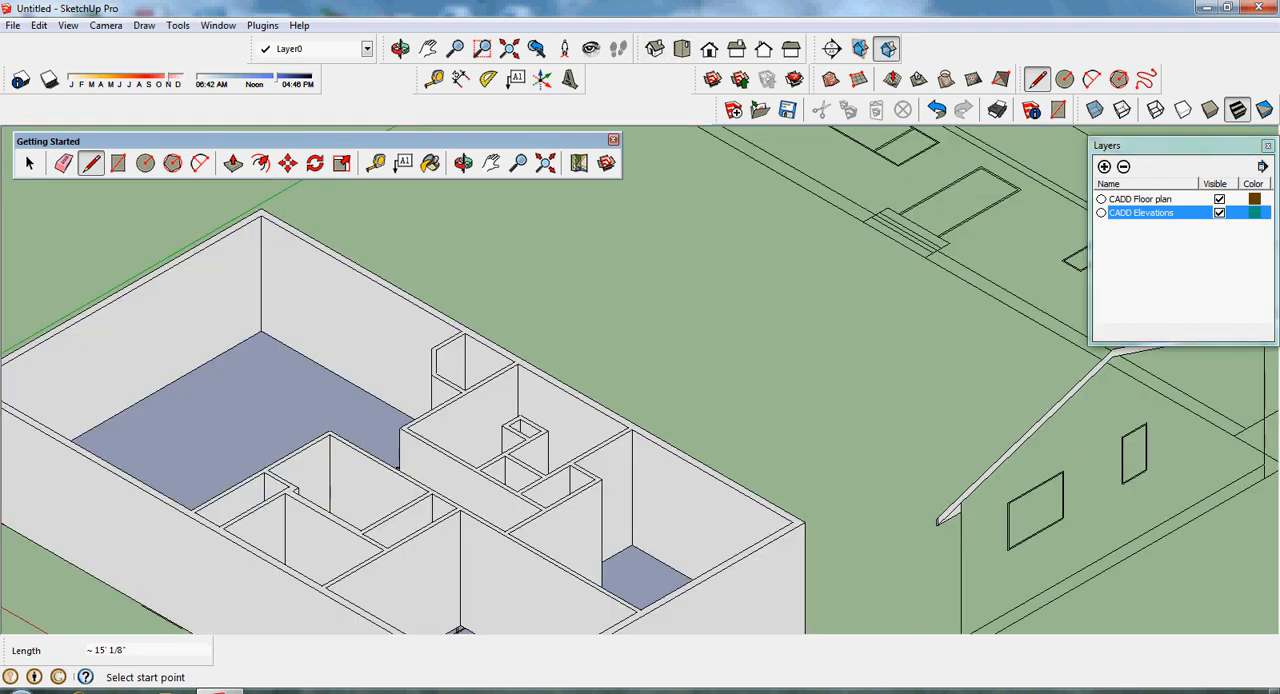
{"action": "left_click", "coordinate": [1267, 145]}
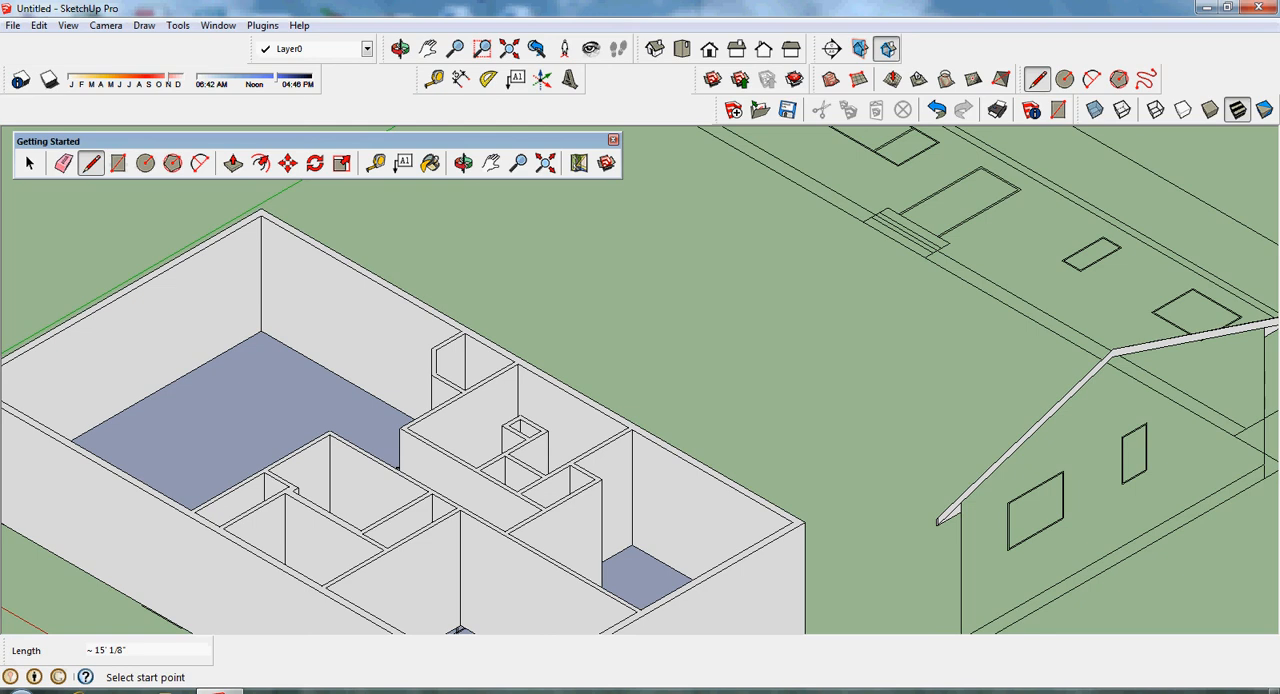
{"action": "left_click", "coordinate": [233, 163]}
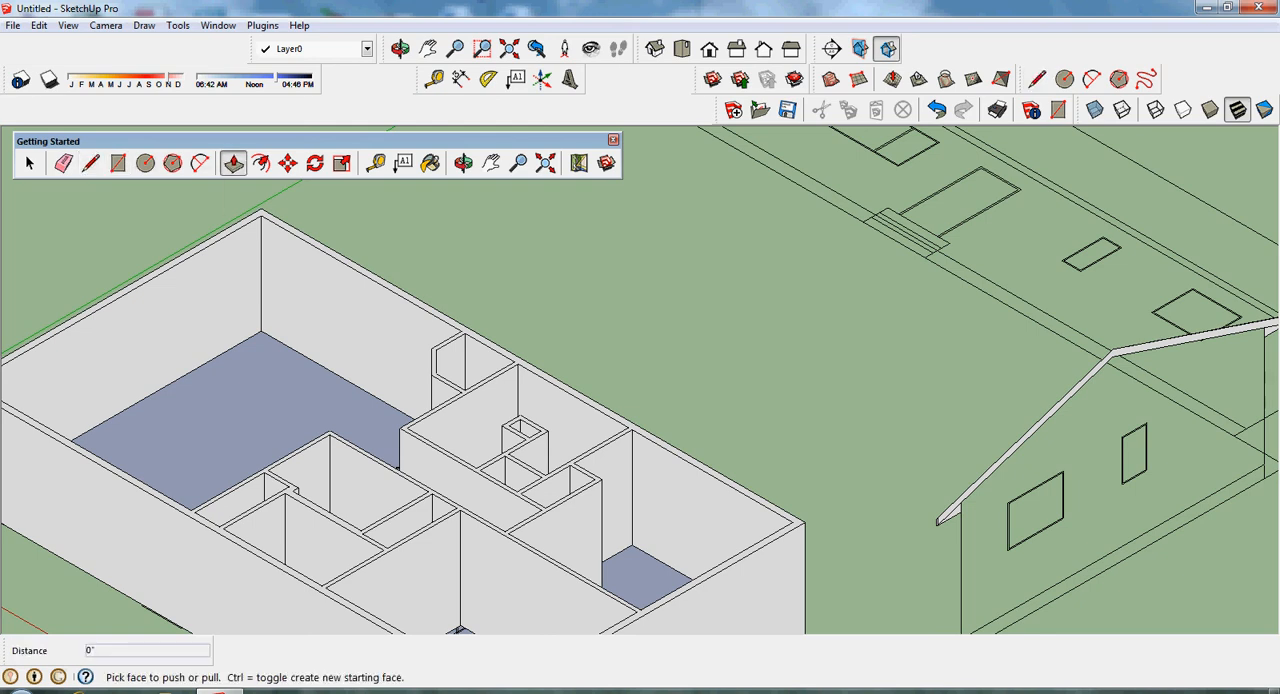
{"action": "left_click", "coordinate": [1040, 426]}
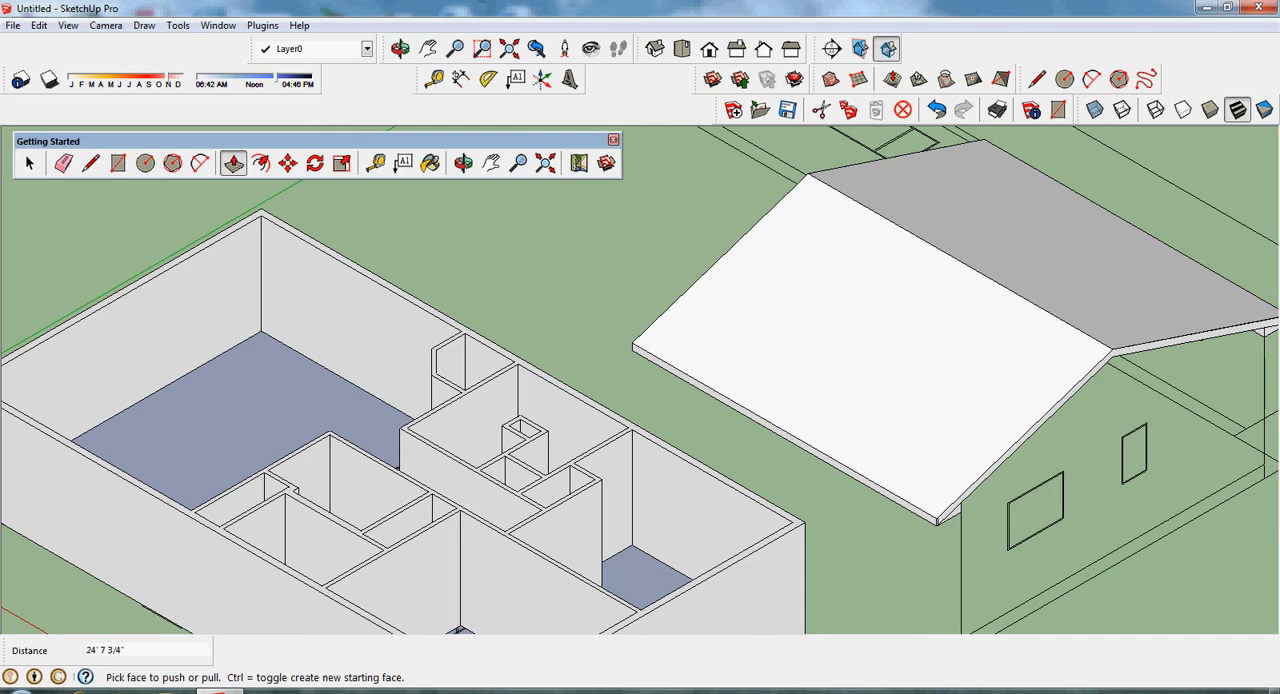
{"action": "type", "text": "4'"}
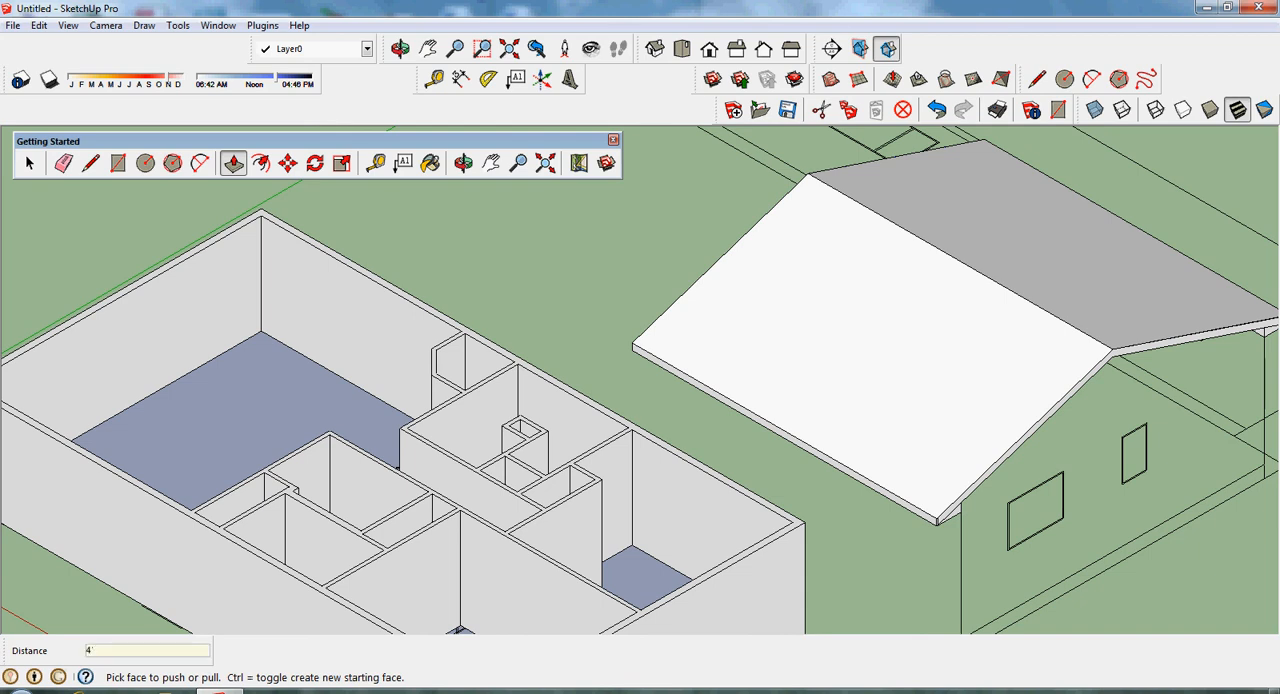
{"action": "key", "text": "BackSpace"}
{"action": "type", "text": "4"}
{"action": "key", "text": "Return"}
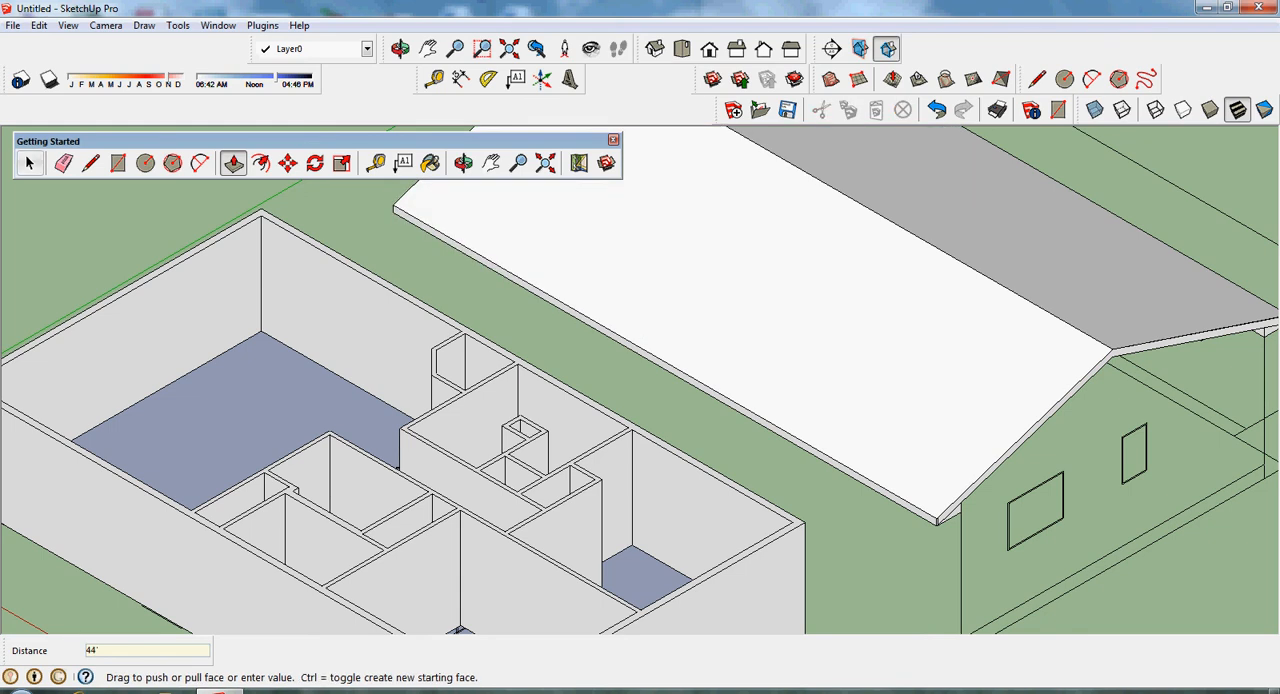
- Select all of the connected roof geometry and make it a group
{"action": "key", "text": "space"}
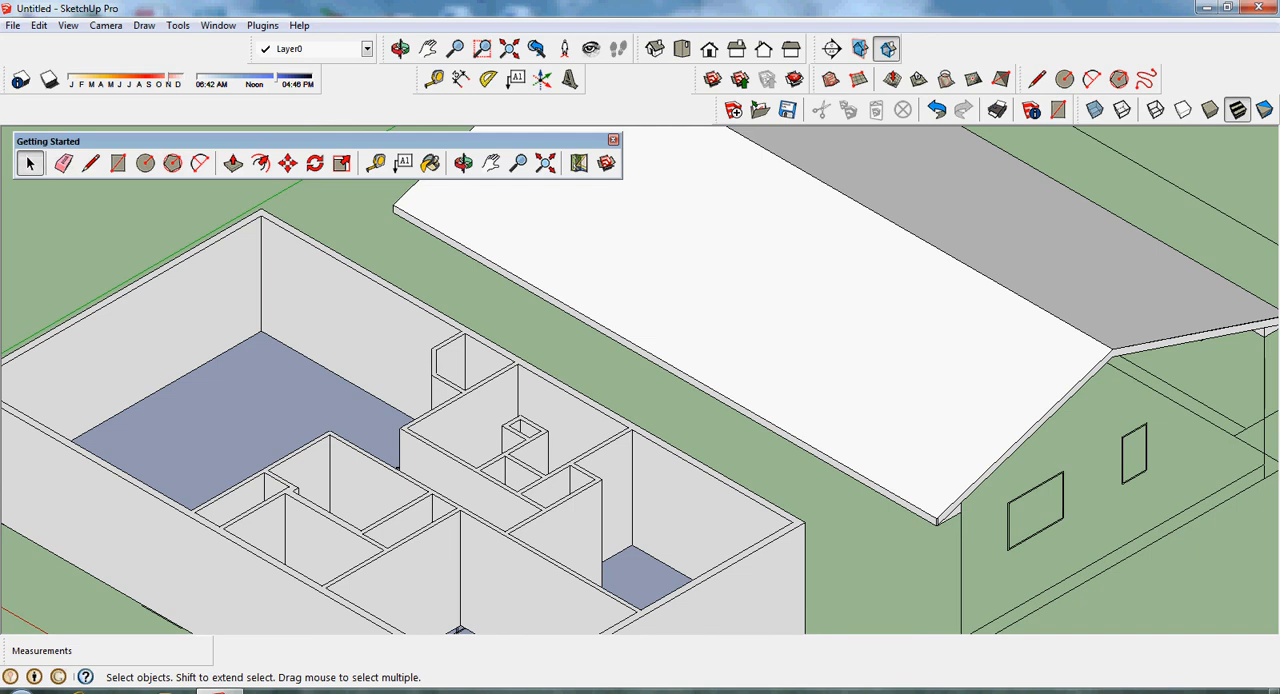
{"action": "triple_click", "coordinate": [780, 320]}
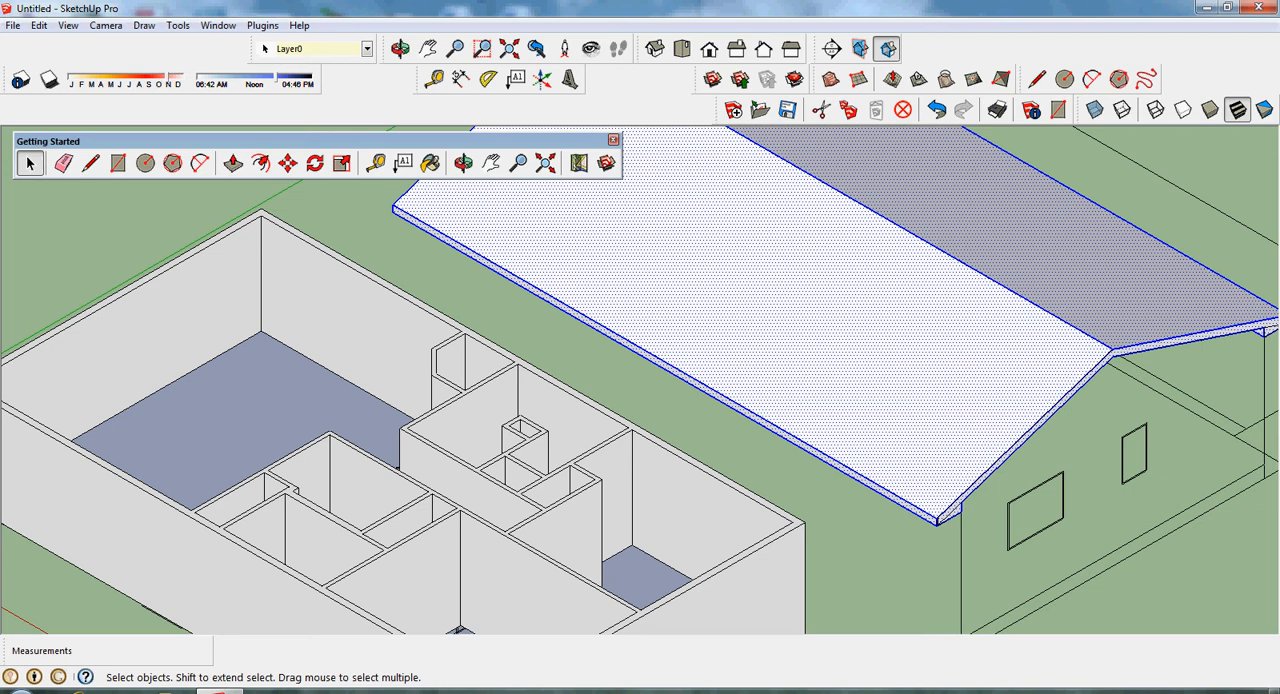
{"action": "right_click", "coordinate": [541, 229]}
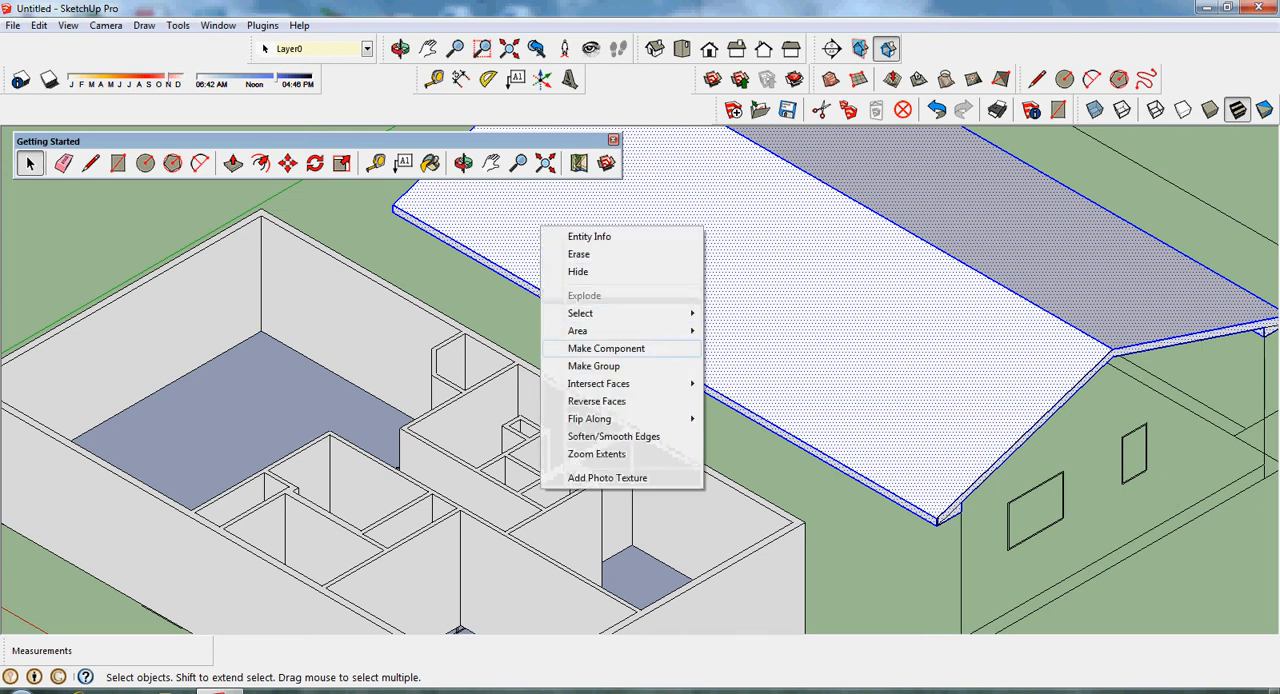
{"action": "left_click", "coordinate": [598, 366]}
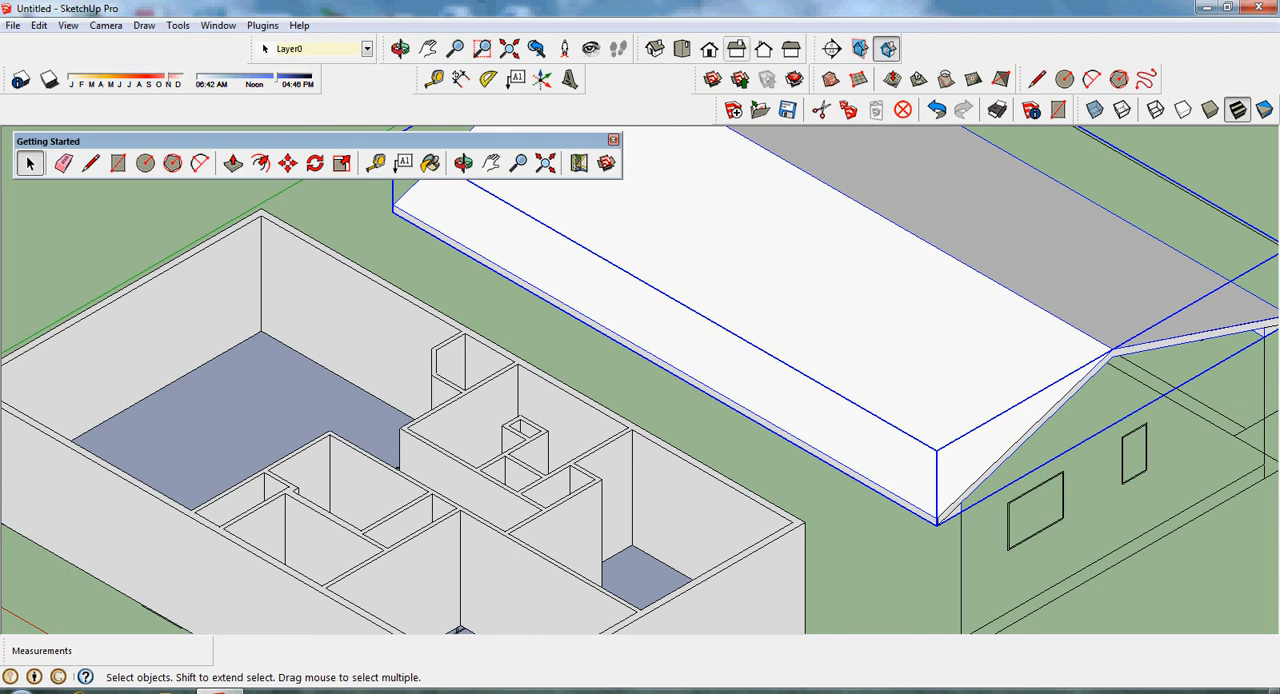
- Move the roof group about 31' 5" along the green axis from the side elevation's wall line onto the extruded walls
{"action": "left_click", "coordinate": [736, 48]}
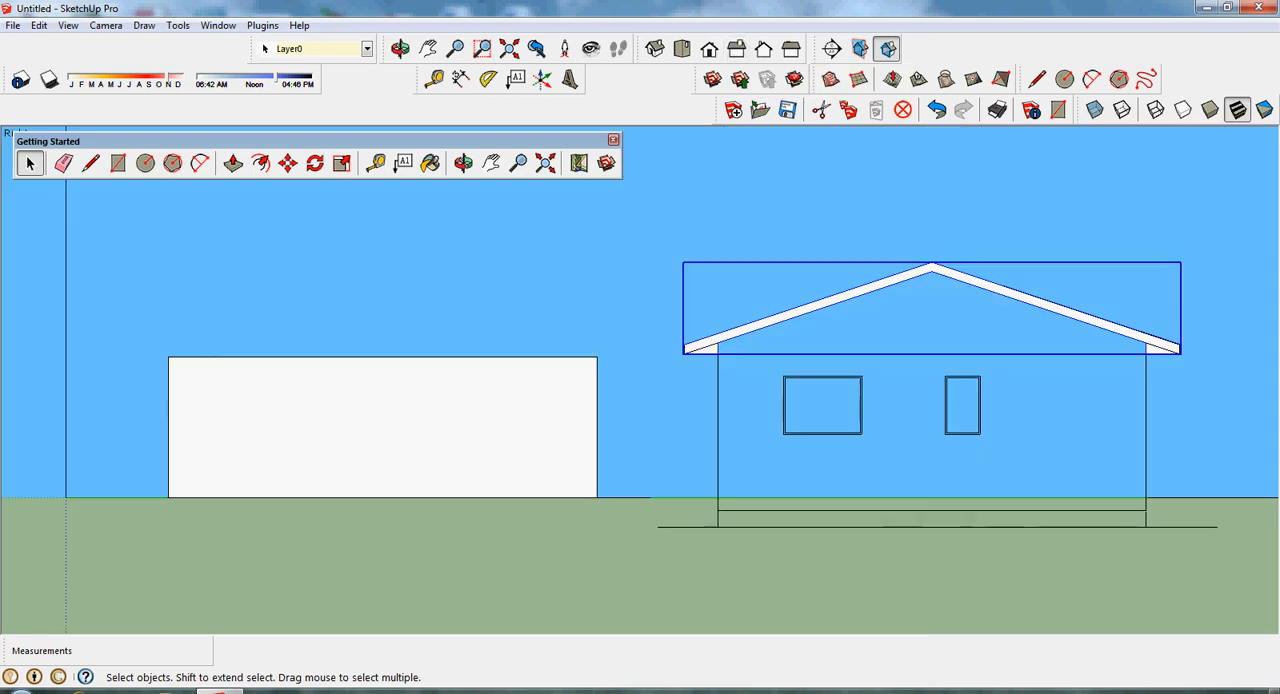
{"action": "left_click", "coordinate": [287, 162]}
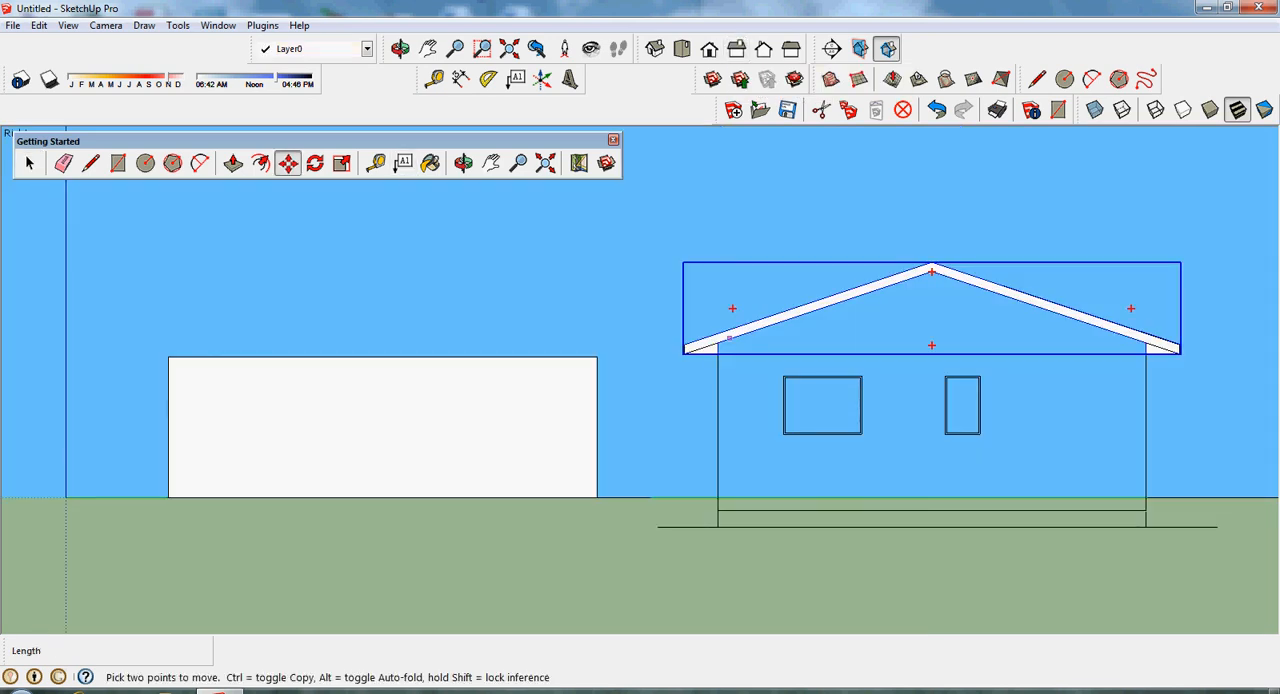
{"action": "left_click", "coordinate": [717, 352]}
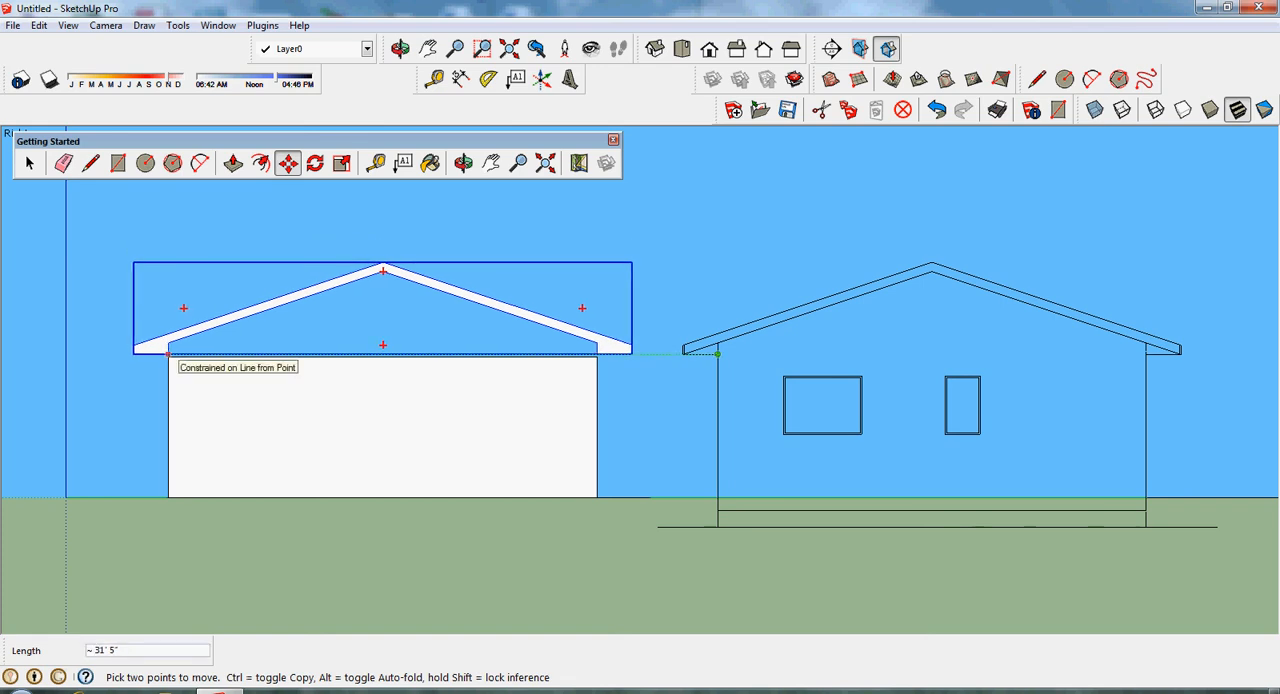
{"action": "left_click", "coordinate": [167, 353]}
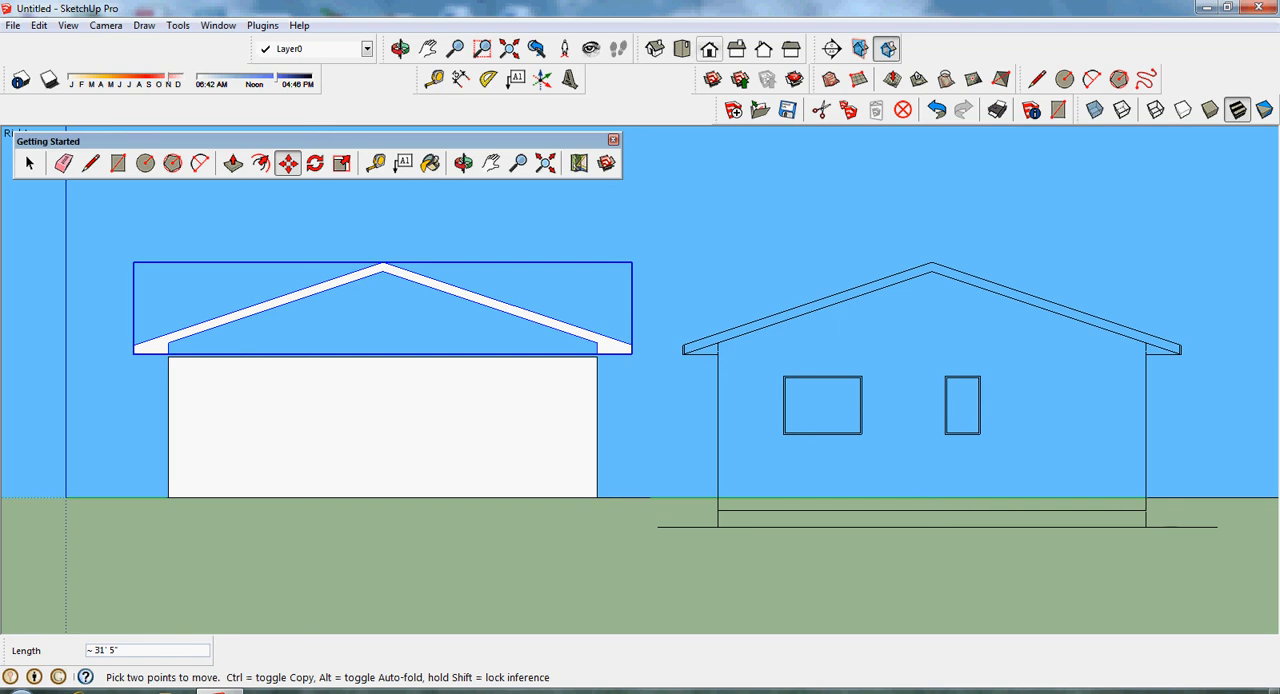
- Move the roof group 5' 8 1/2" along the red axis to line up its end with the end wall
{"action": "left_click", "coordinate": [709, 49]}
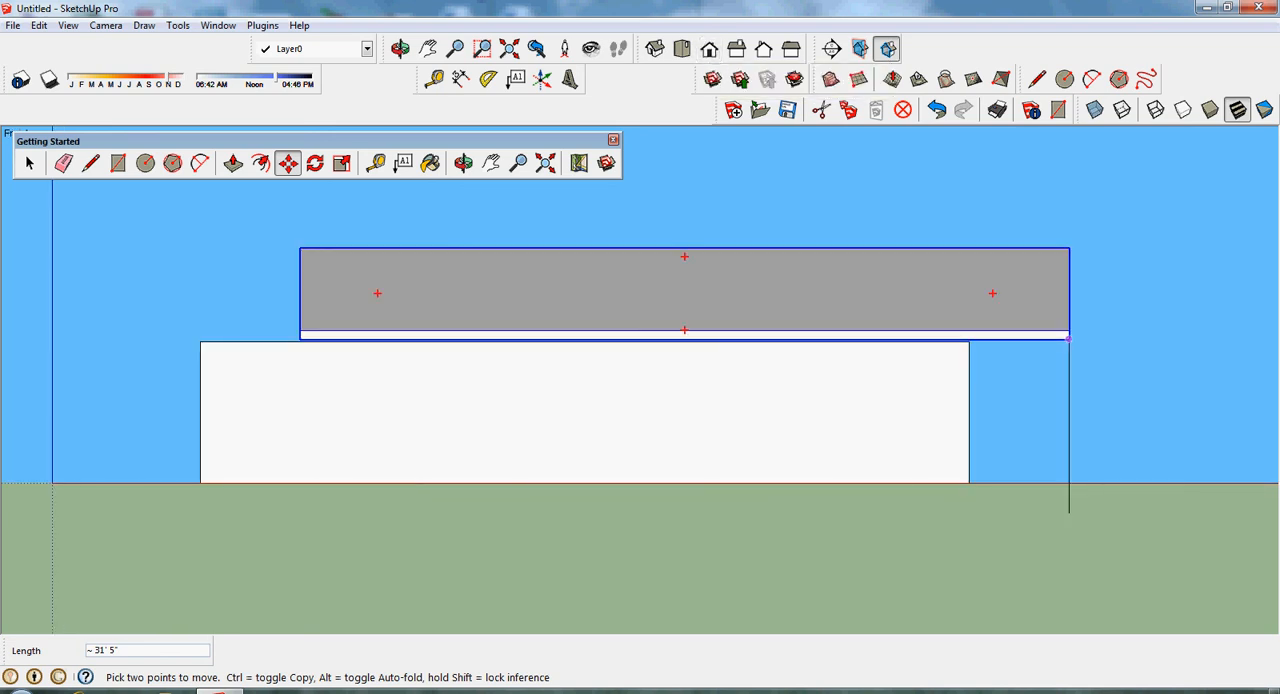
{"action": "left_click", "coordinate": [1069, 339]}
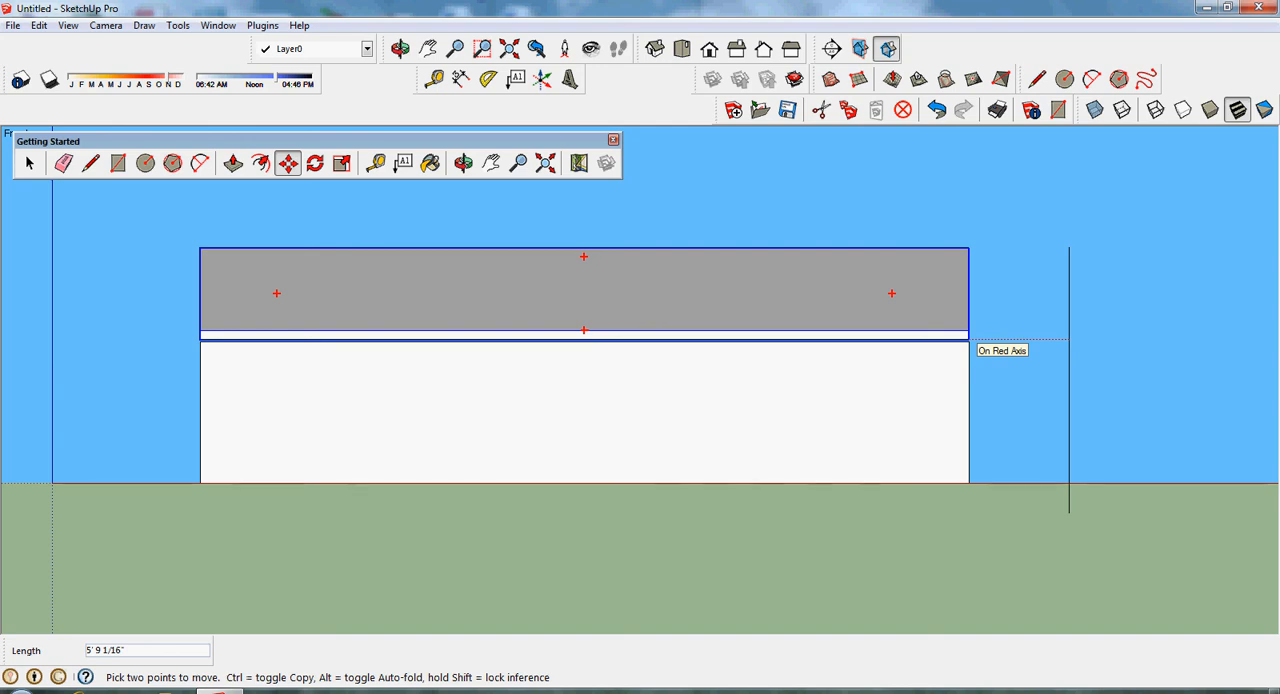
{"action": "left_click", "coordinate": [970, 340]}
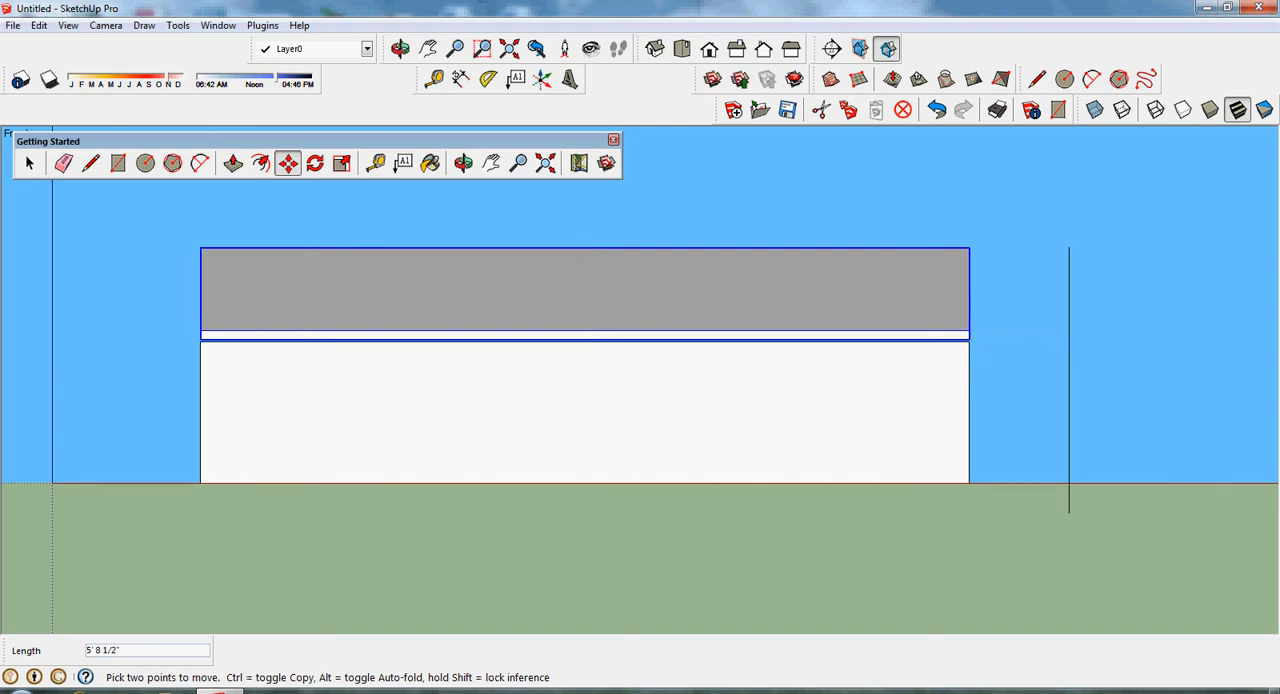
- Open the roof group for editing in the isometric view
{"action": "left_click", "coordinate": [655, 48]}
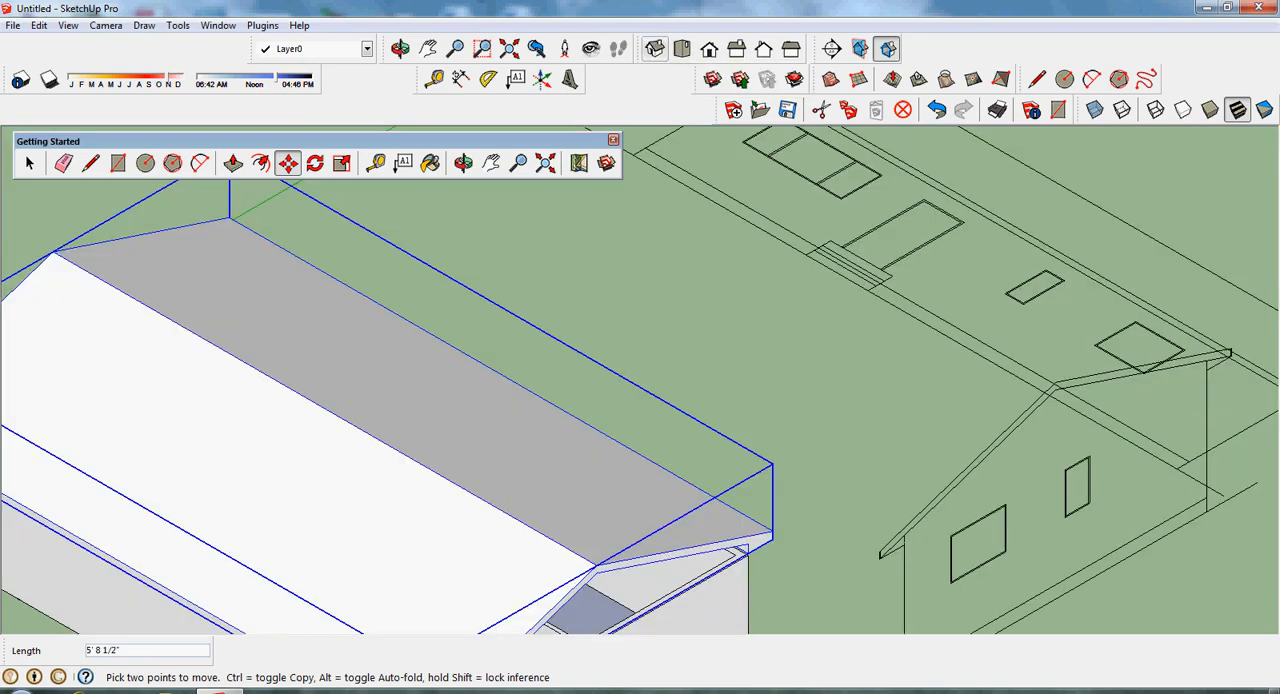
{"action": "left_click", "coordinate": [491, 163]}
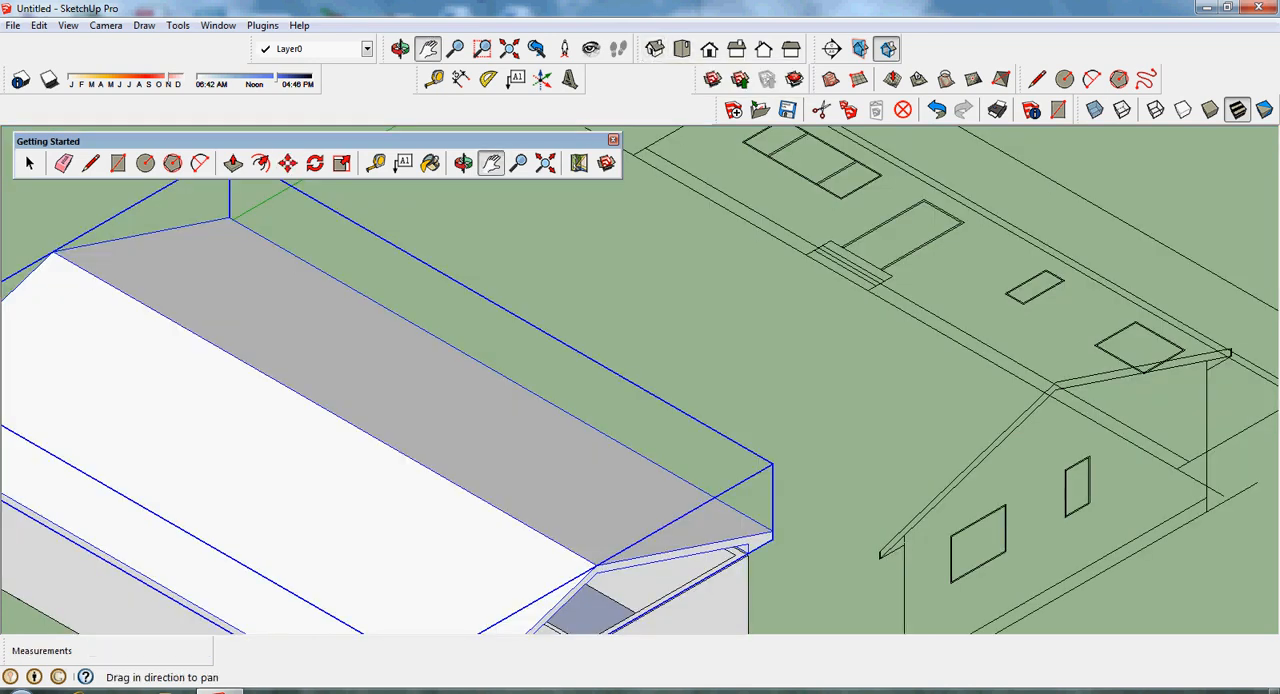
{"action": "left_click_drag", "start_coordinate": [540, 400], "coordinate": [757, 299]}
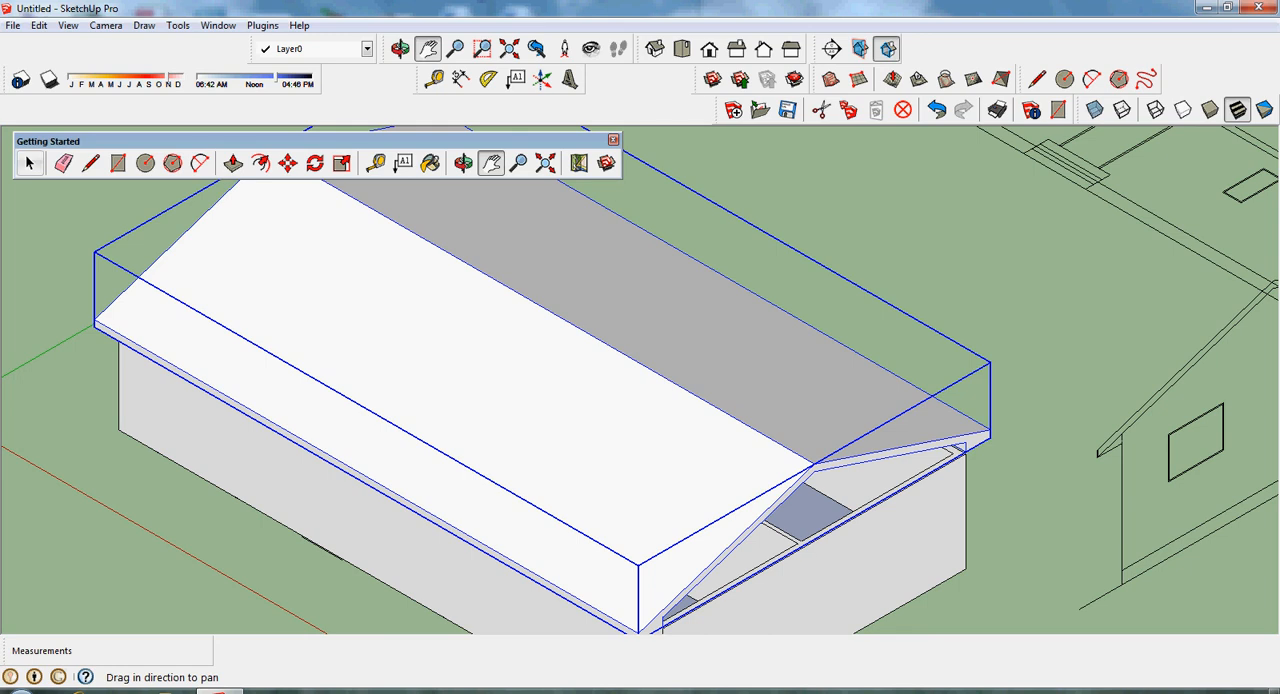
{"action": "left_click", "coordinate": [30, 163]}
{"action": "left_click", "coordinate": [785, 215]}
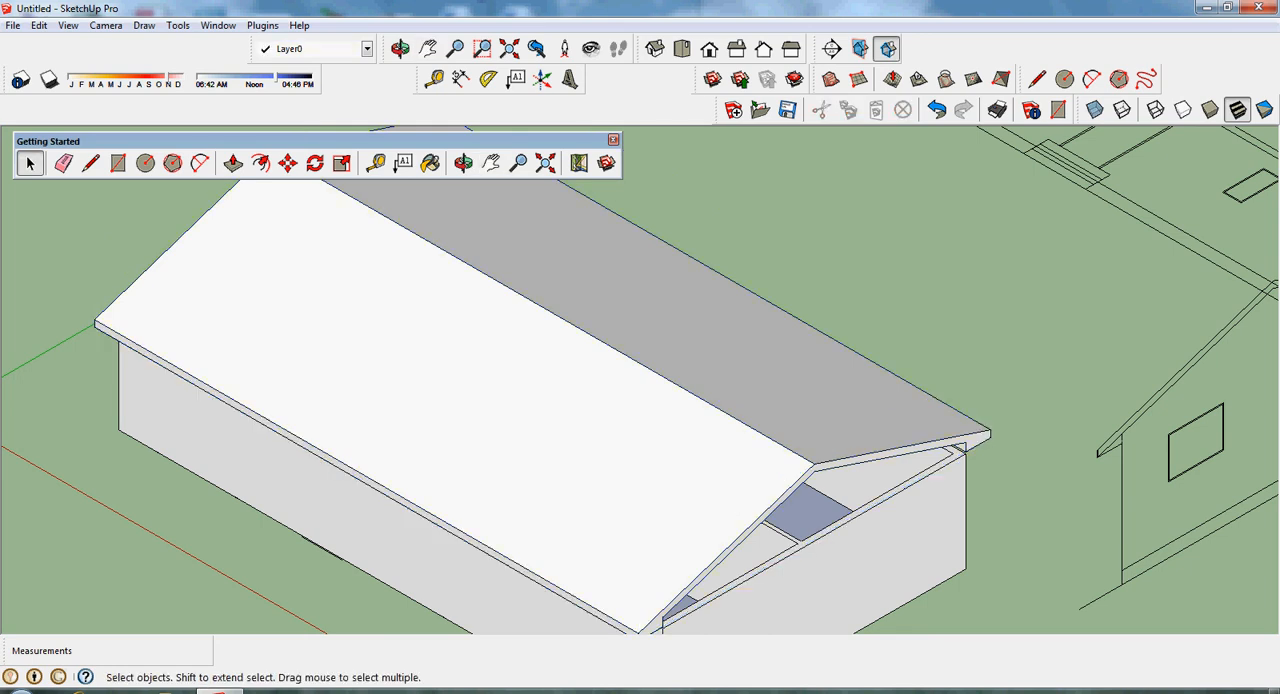
{"action": "left_click", "coordinate": [640, 322]}
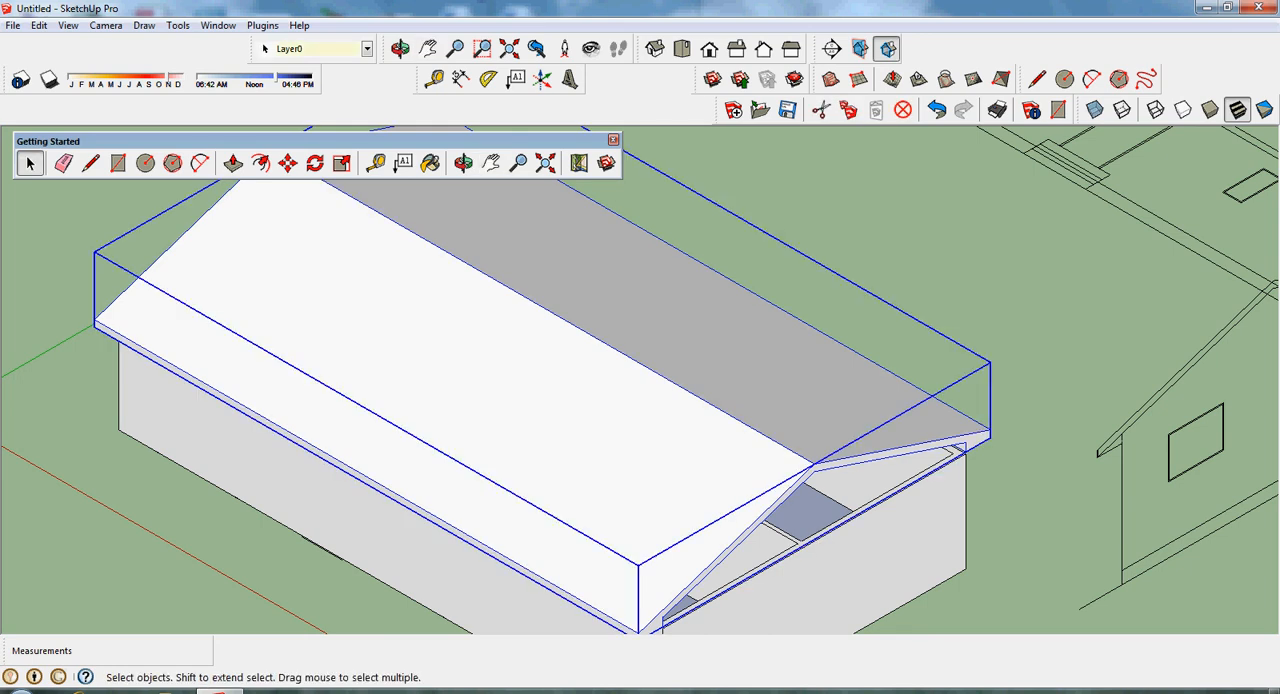
{"action": "right_click", "coordinate": [765, 320]}
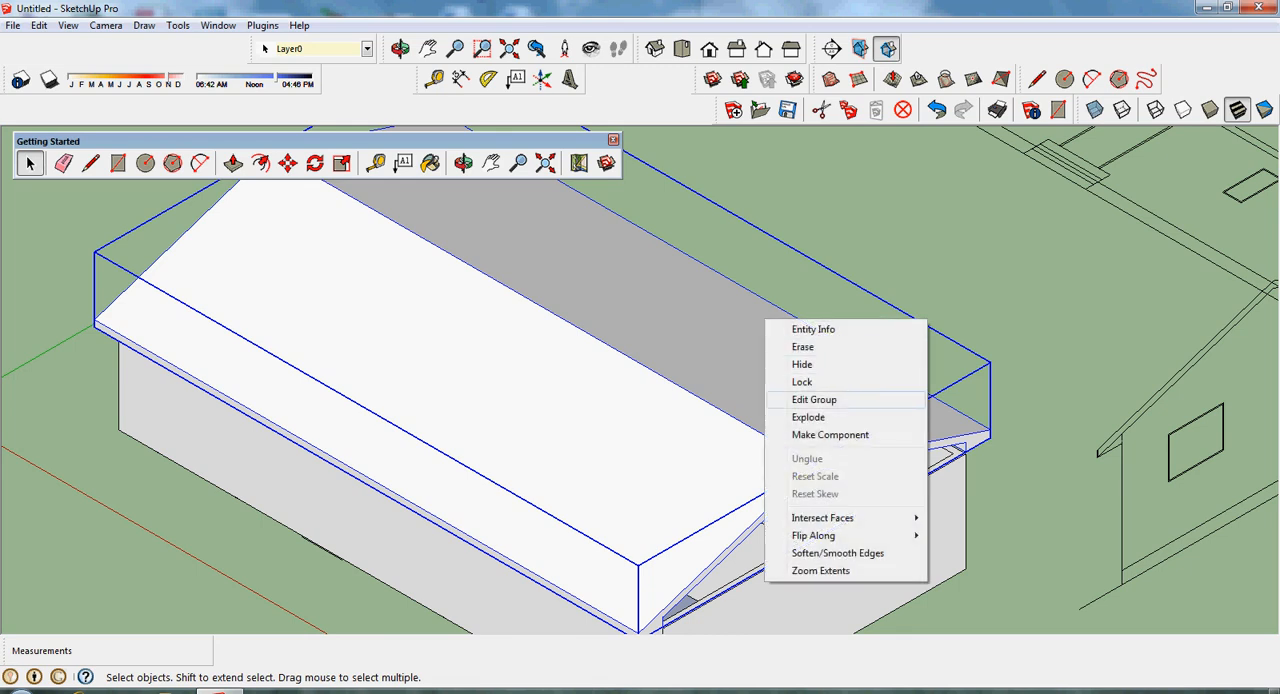
{"action": "left_click", "coordinate": [814, 399]}
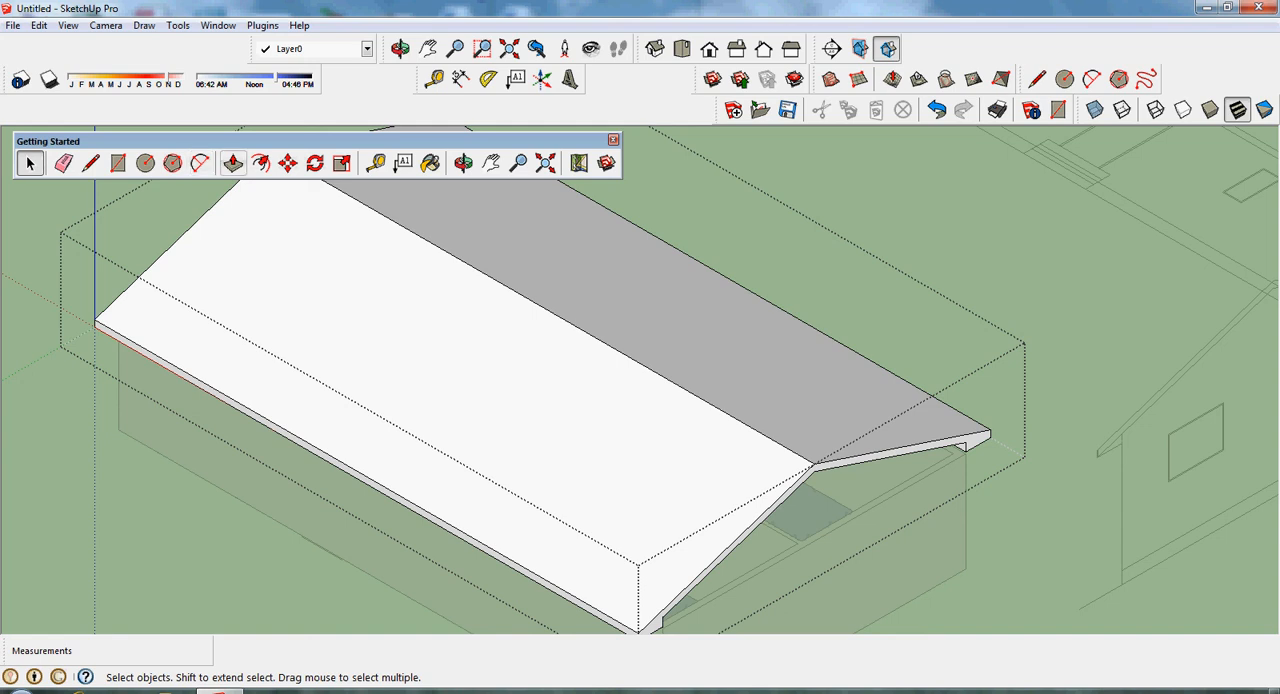
- Extend the roof's gable end facing the side elevation outward by 2' with Push/Pull
{"action": "left_click", "coordinate": [232, 163]}
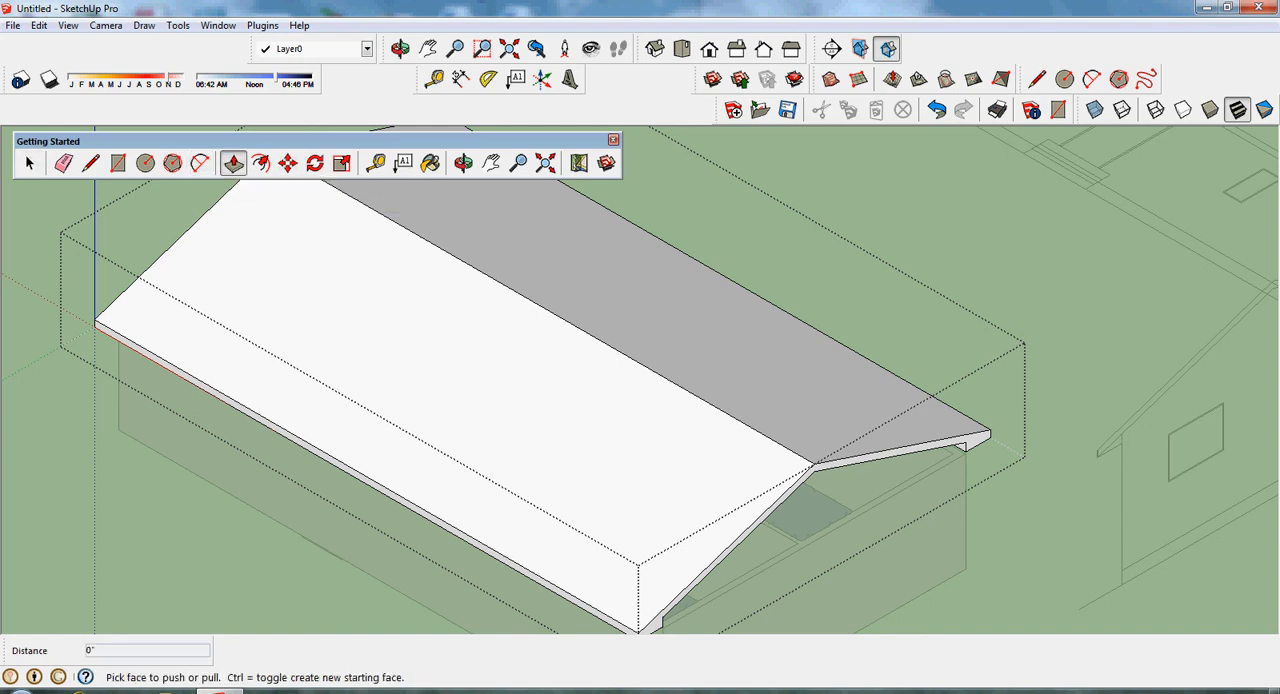
{"action": "left_click", "coordinate": [928, 446]}
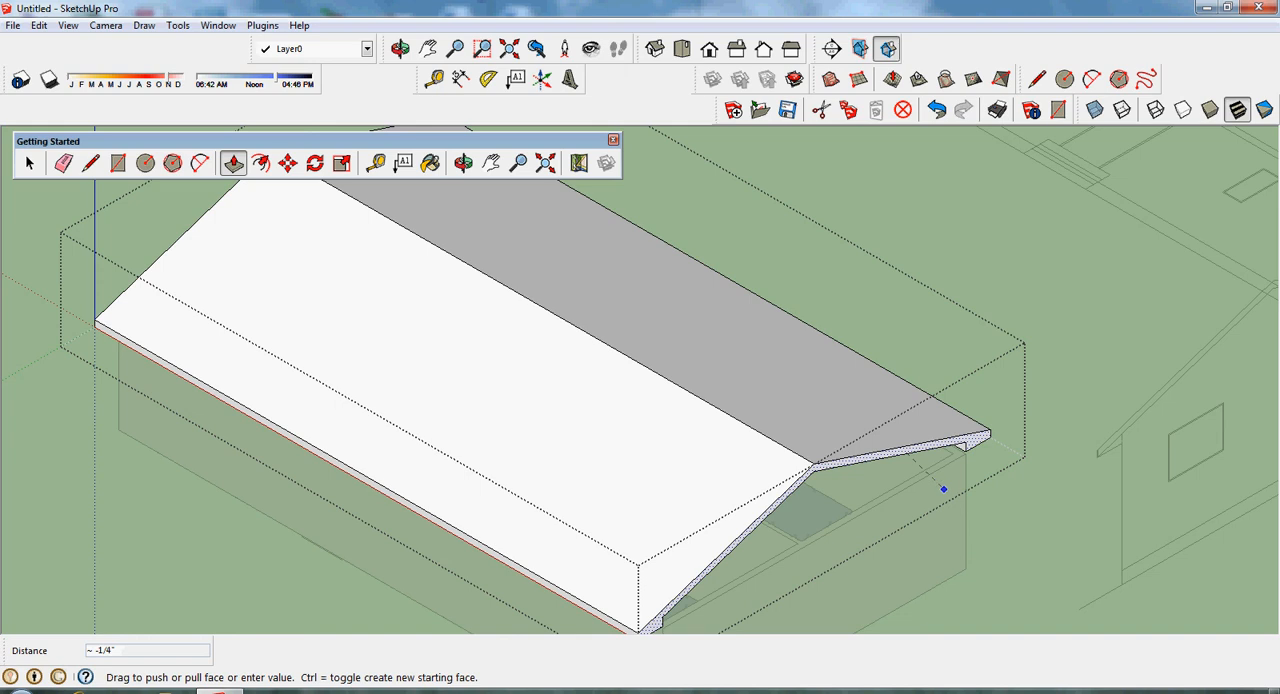
{"action": "left_click", "coordinate": [1018, 477]}
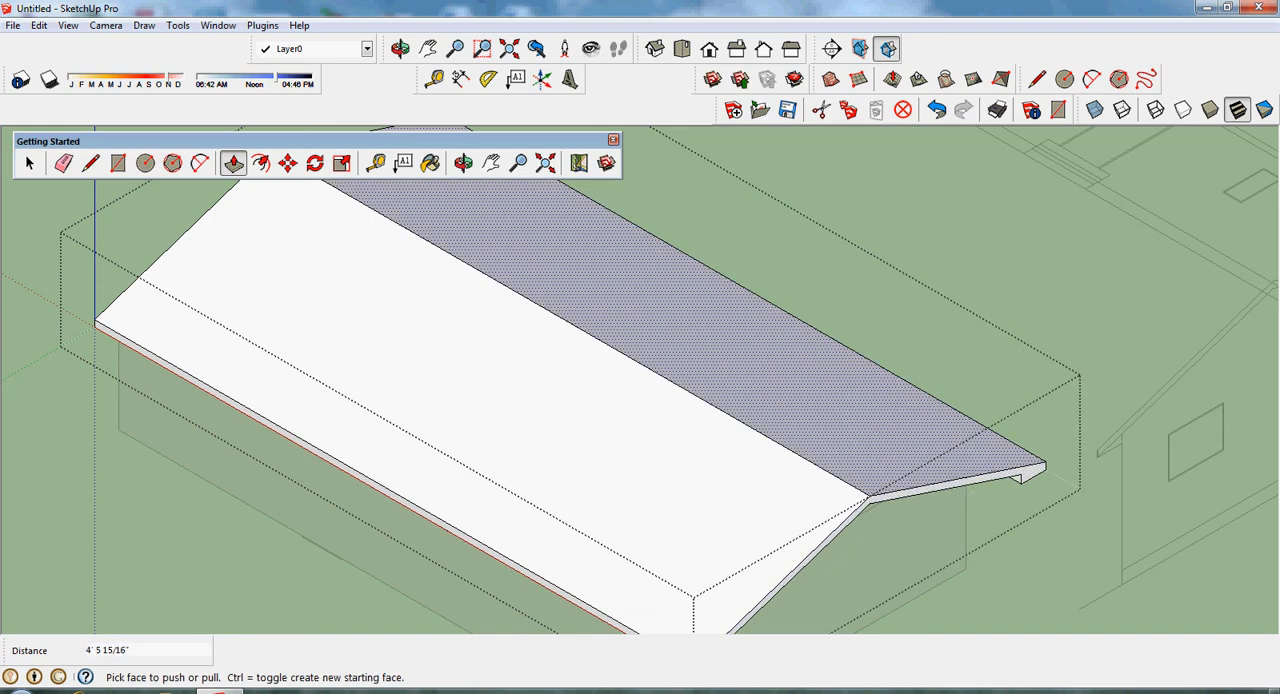
{"action": "type", "text": "2"}
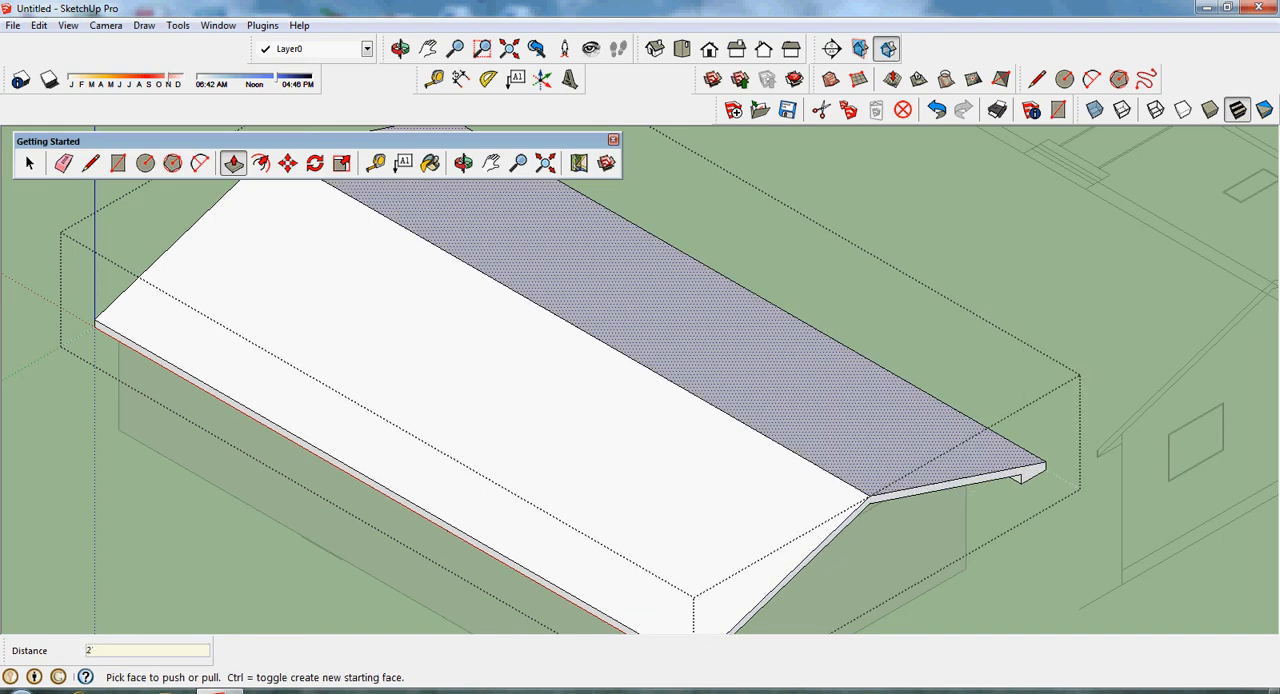
{"action": "key", "text": "Return"}
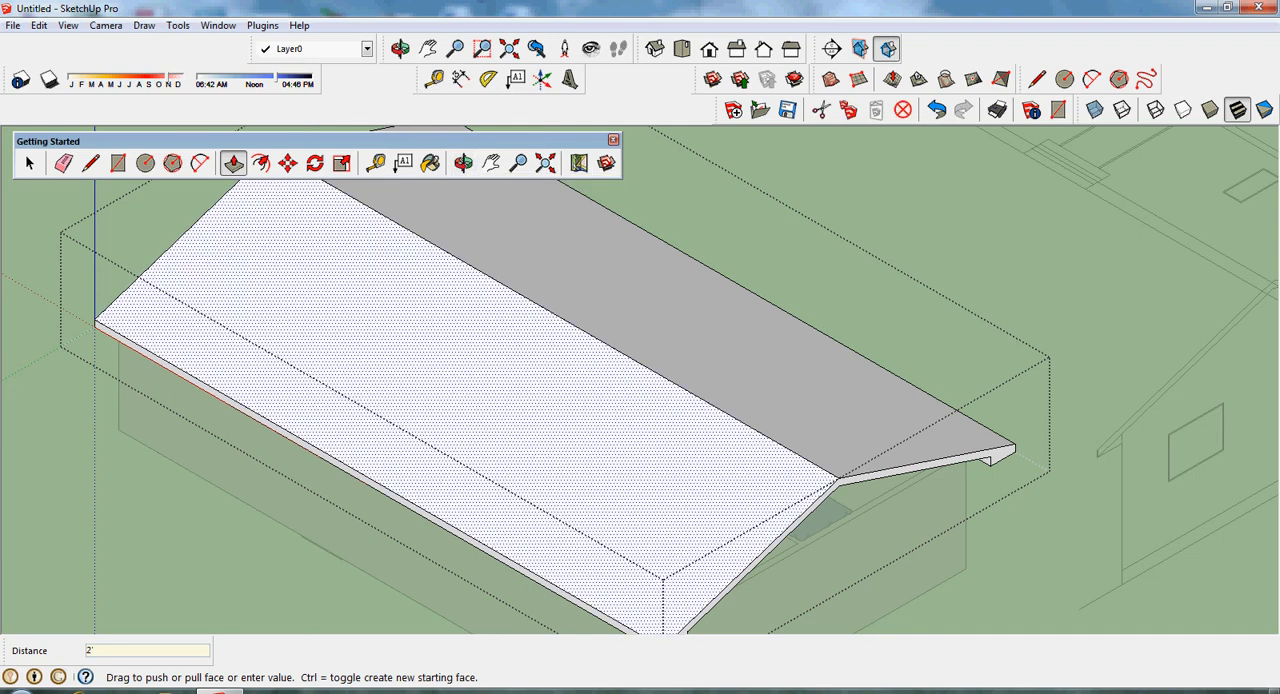
{"action": "left_click", "coordinate": [445, 345]}
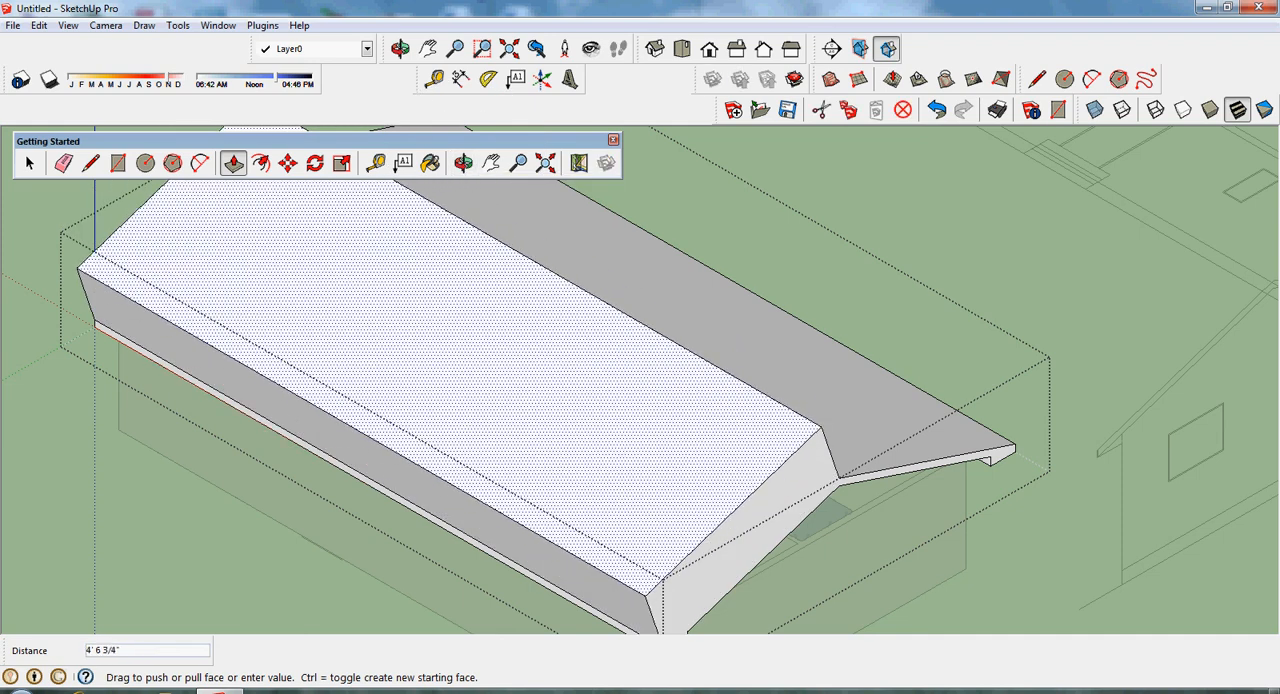
{"action": "key", "text": "Escape"}
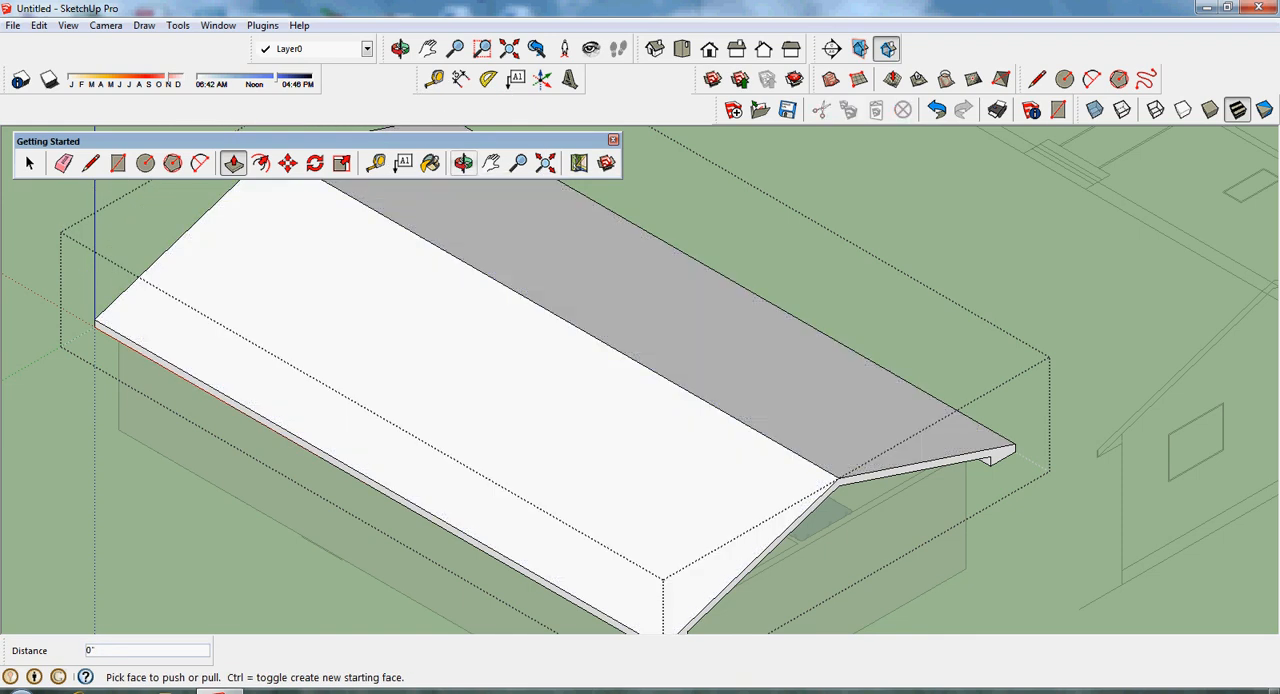
- Extend the roof's opposite gable end outward by 2' with Push/Pull and close the group
{"action": "key", "text": "o"}
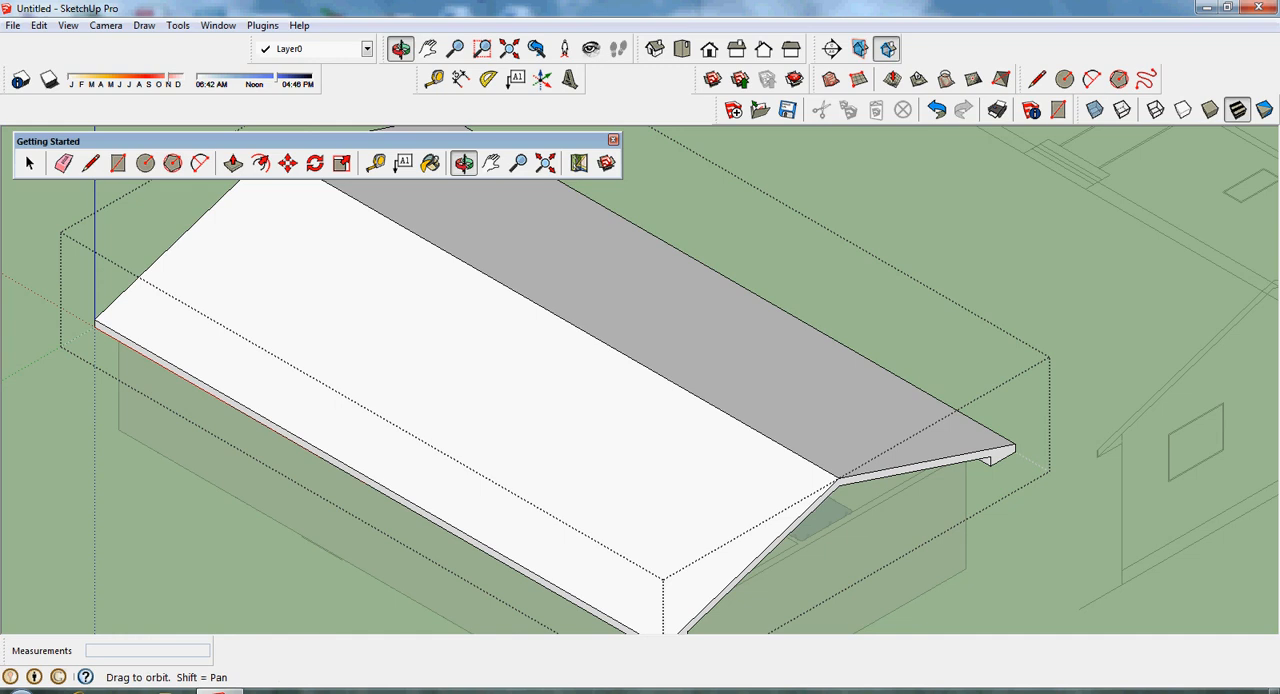
{"action": "middle_click_drag", "start_coordinate": [420, 400], "coordinate": [615, 385]}
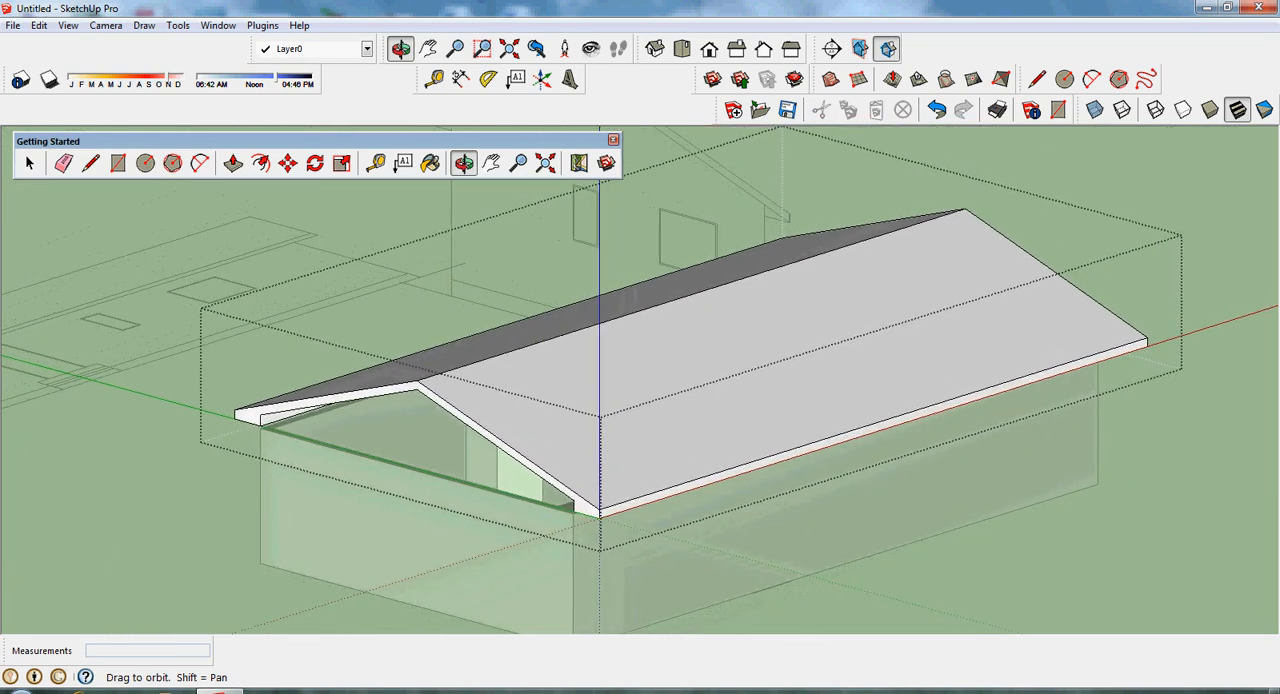
{"action": "left_click", "coordinate": [232, 162]}
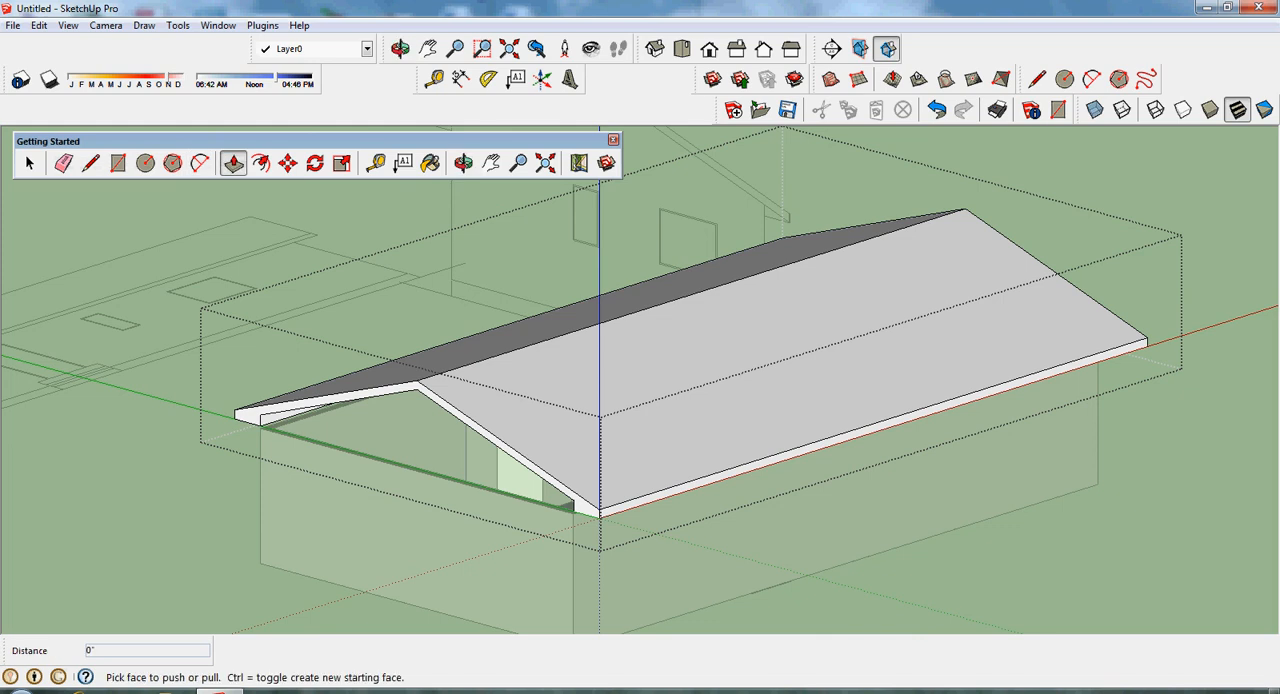
{"action": "left_click_drag", "start_coordinate": [500, 455], "coordinate": [465, 466]}
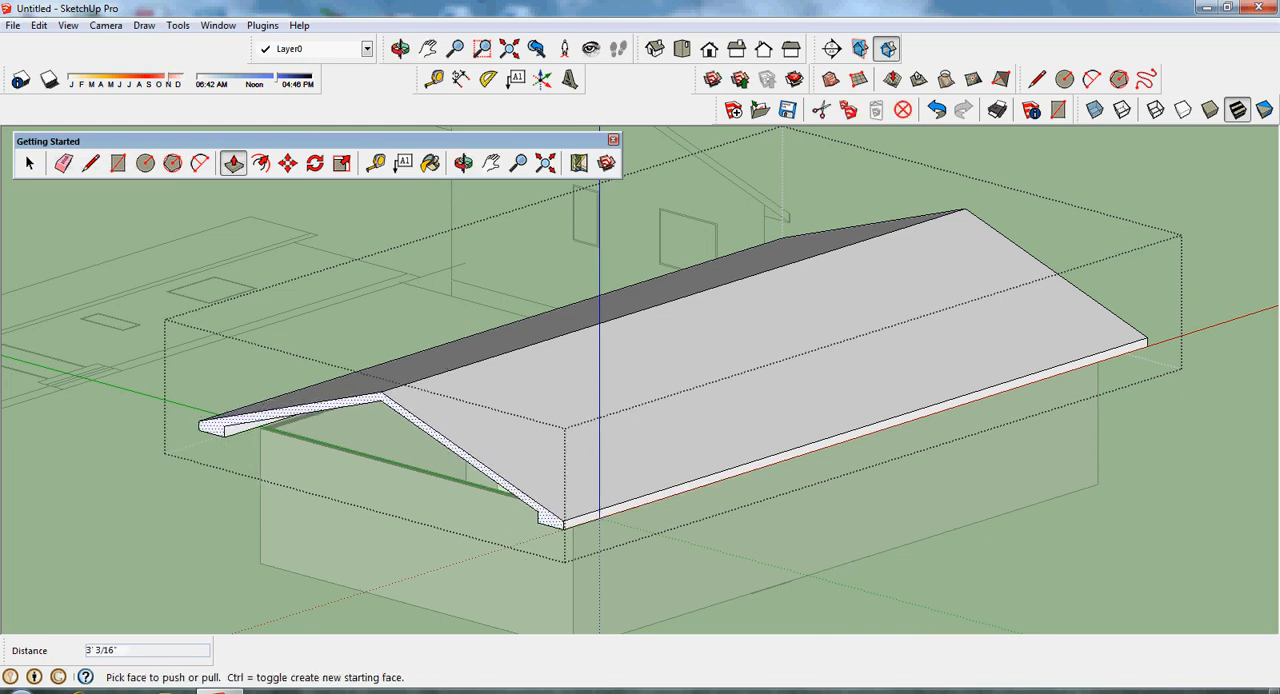
{"action": "type", "text": "2"}
{"action": "key", "text": "Return"}
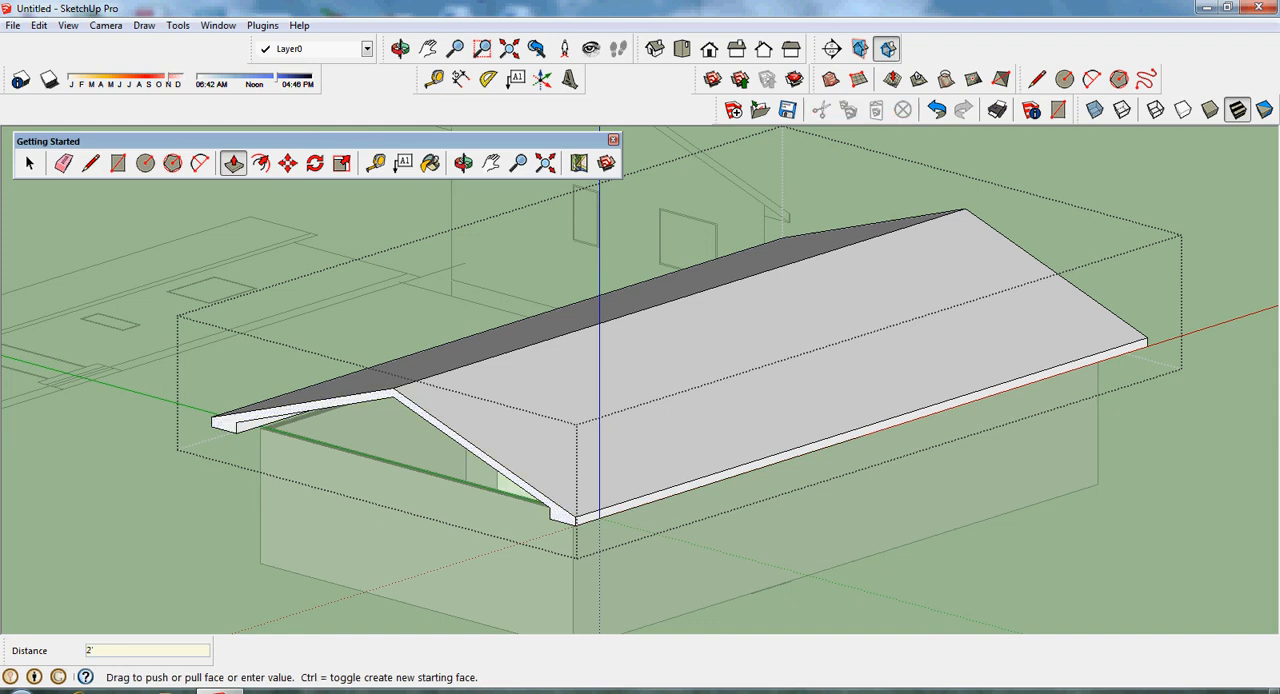
{"action": "left_click", "coordinate": [30, 163]}
{"action": "key", "text": "Escape"}
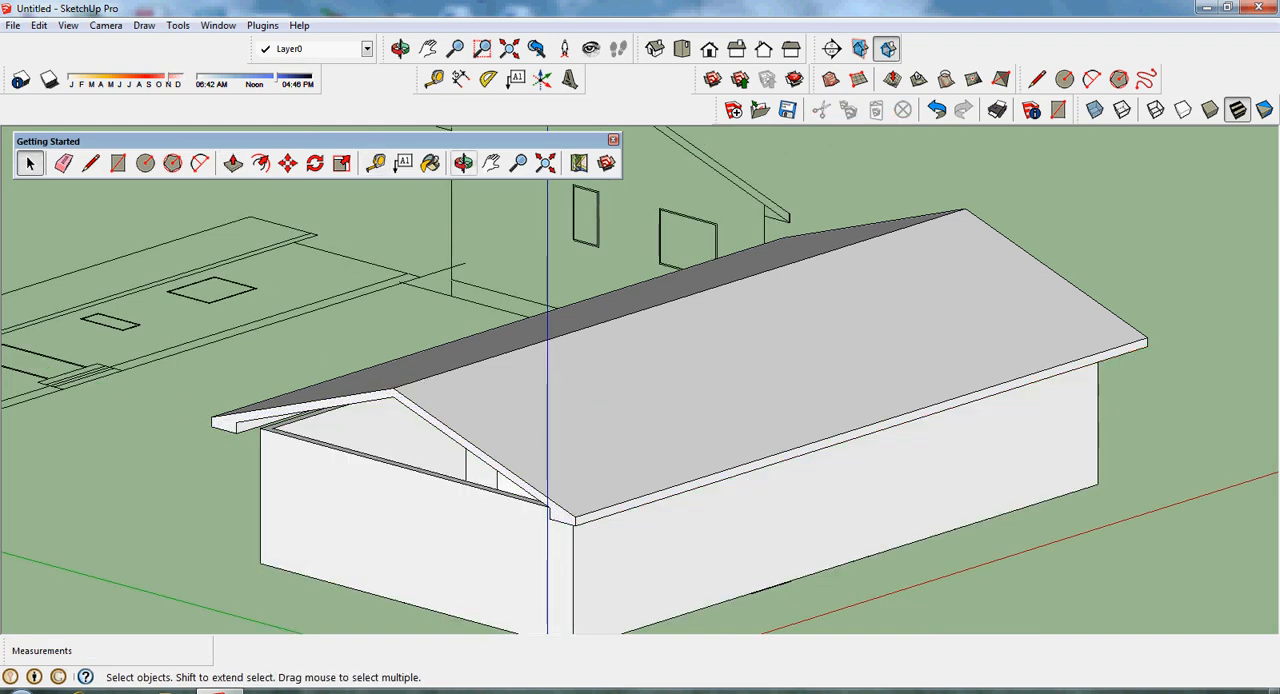
{"action": "left_click", "coordinate": [463, 163]}
{"action": "left_click_drag", "start_coordinate": [480, 400], "coordinate": [570, 335]}
{"action": "left_click_drag", "start_coordinate": [410, 311], "coordinate": [452, 445]}
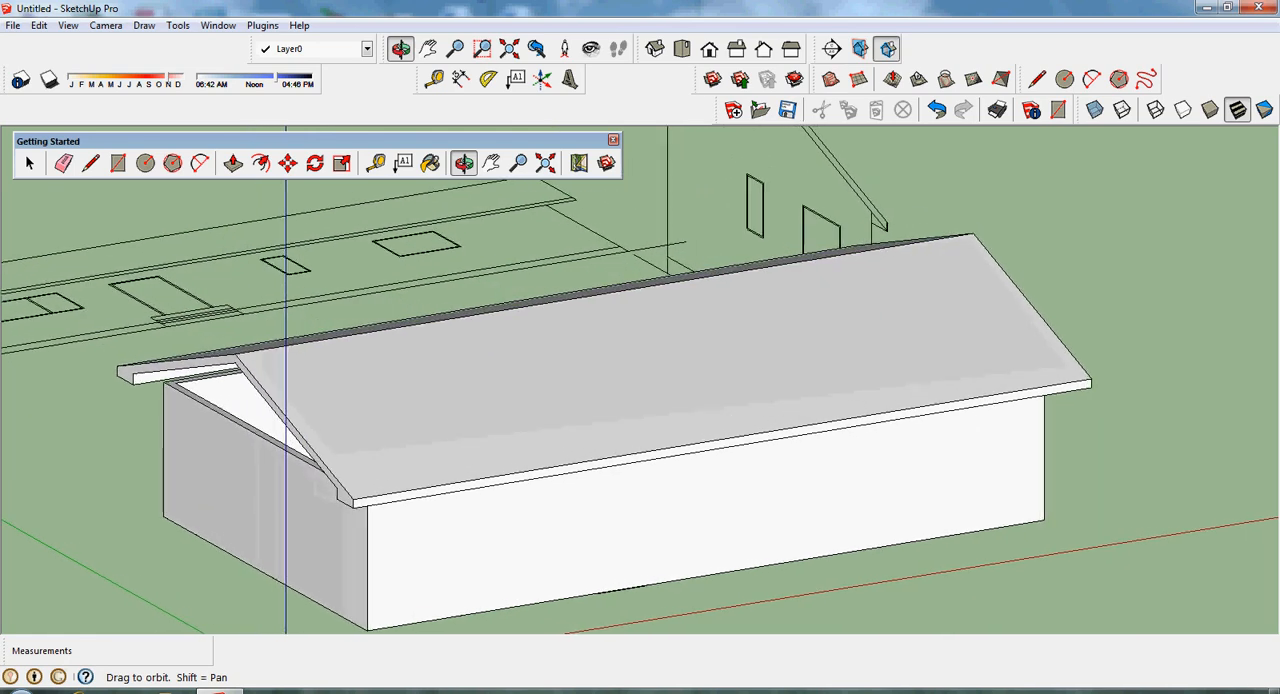